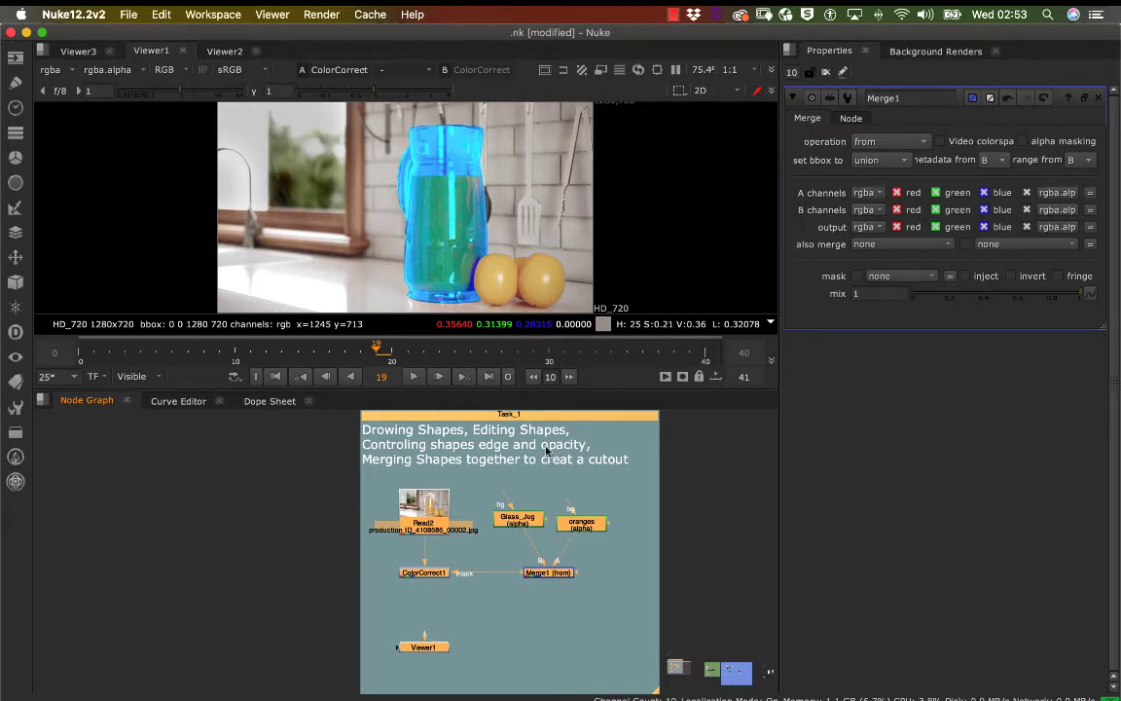
# - Move to frame 11 and set the Merge1 node's operation to over
pyautogui.moveTo(581, 526); pyautogui.dragTo(542, 527, button='middle')
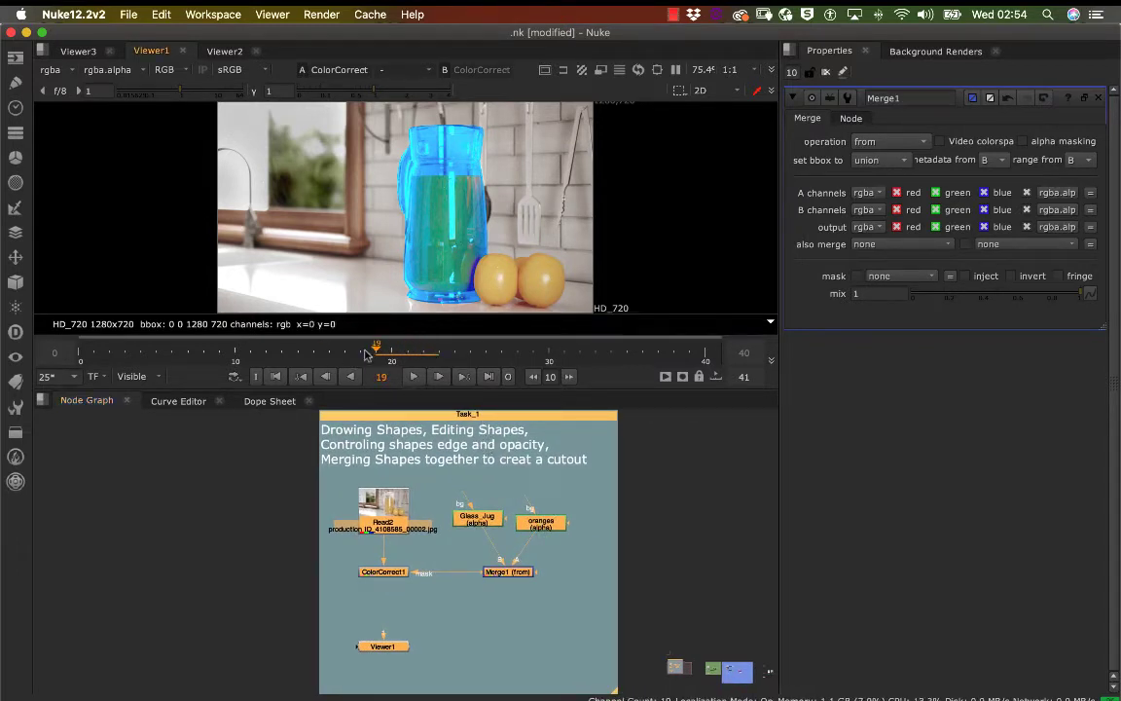
pyautogui.moveTo(366, 354); pyautogui.dragTo(250, 353)
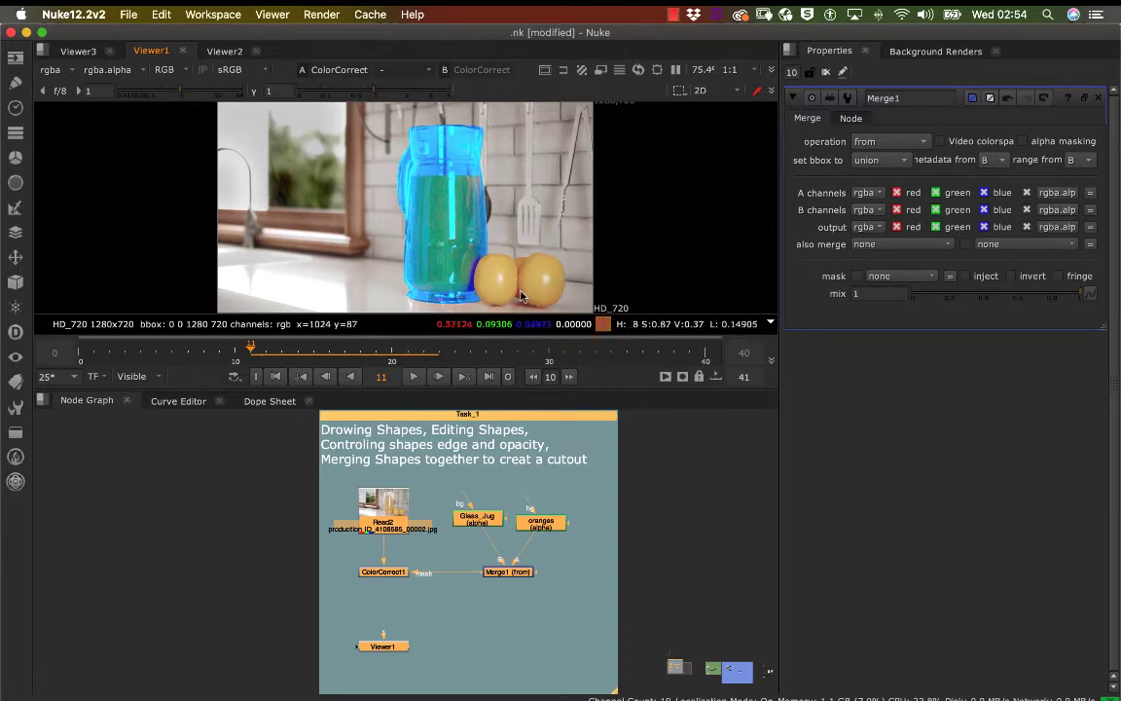
pyautogui.click(557, 566)
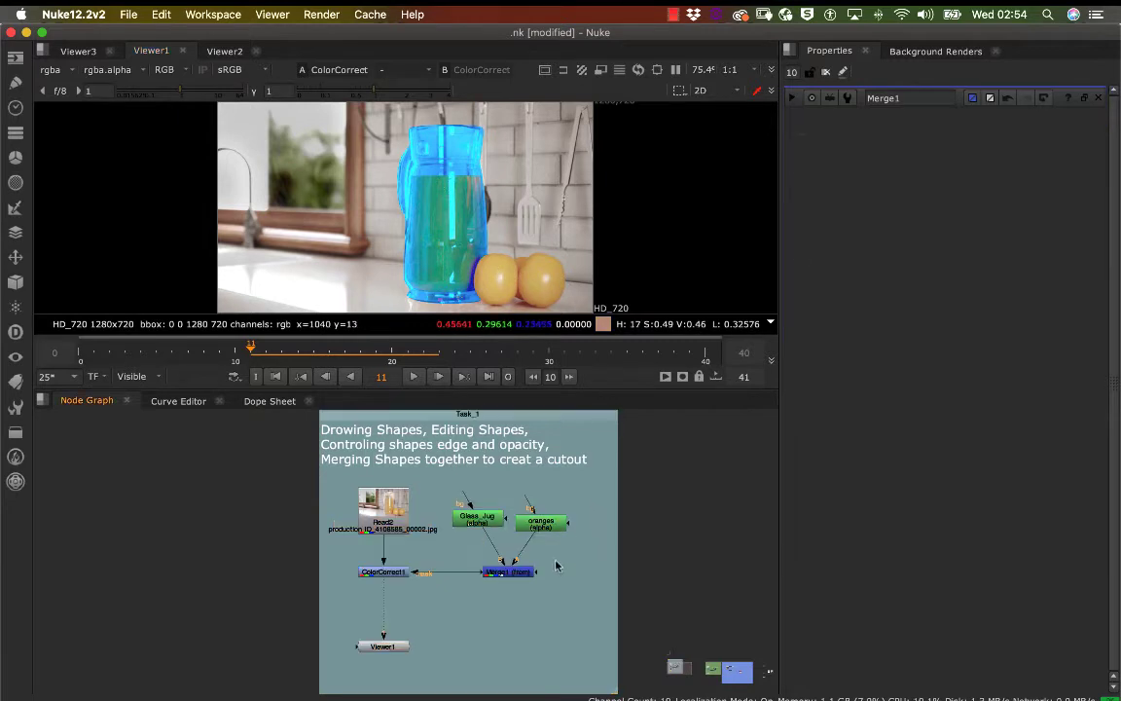
pyautogui.click(508, 573)
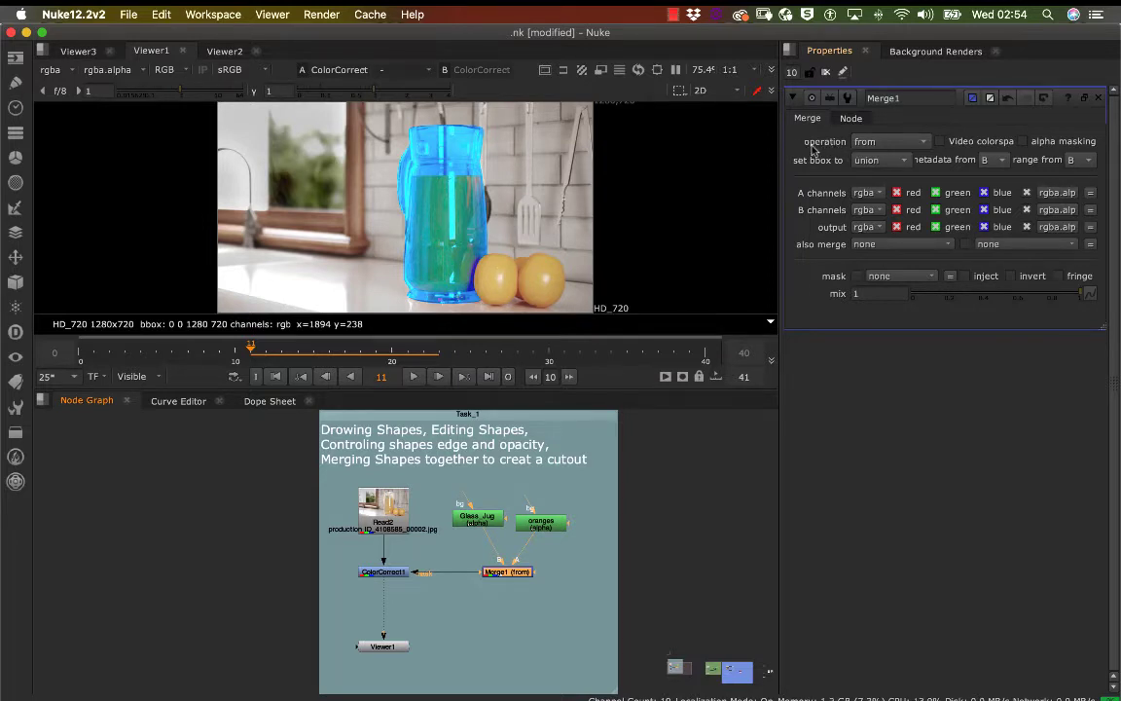
pyautogui.click(867, 143)
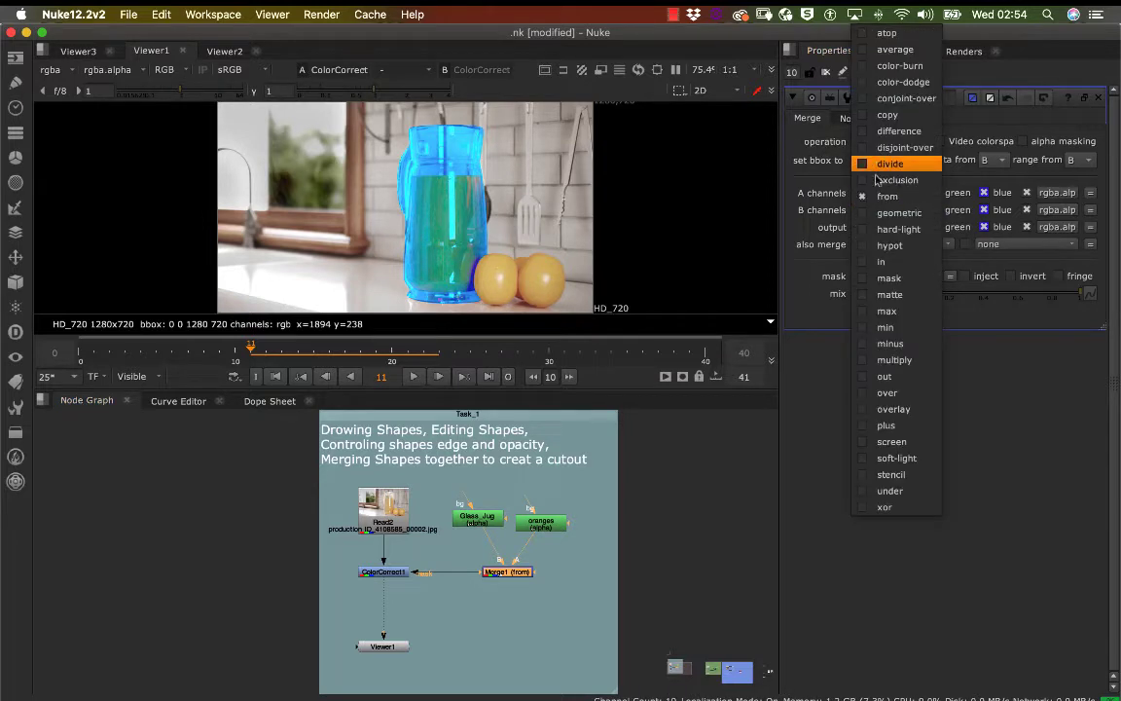
pyautogui.click(893, 393)
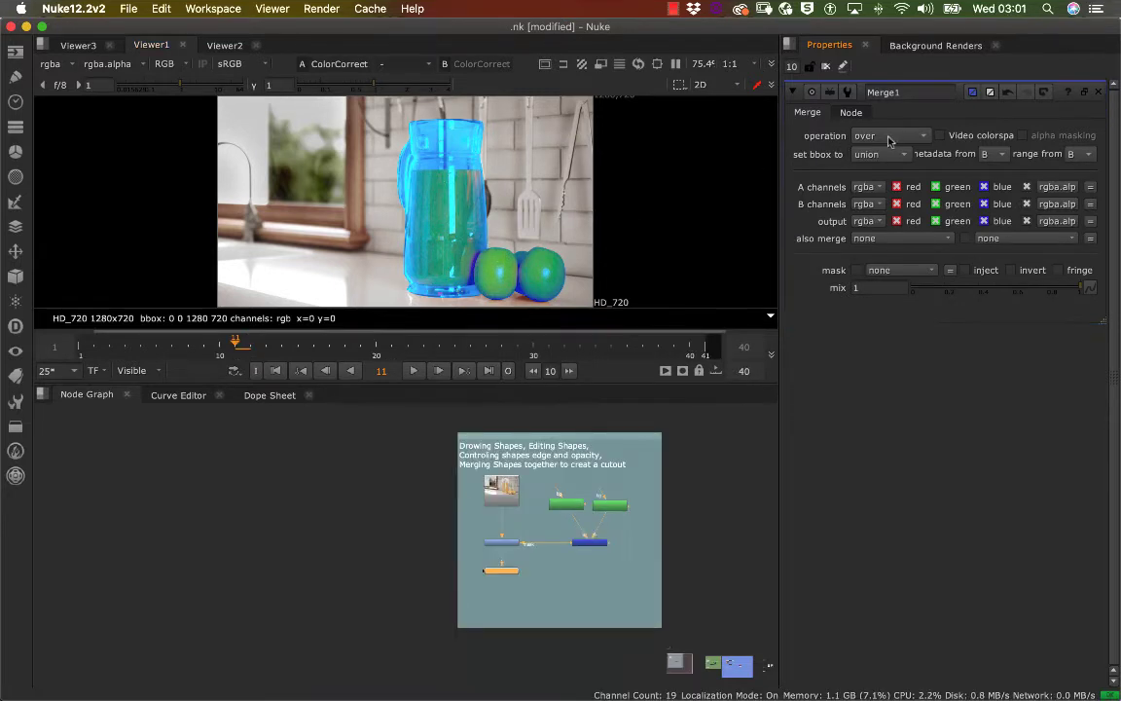
# - Try the geometric operation on the Merge1 node and set its operation back to from
pyautogui.click(888, 135)
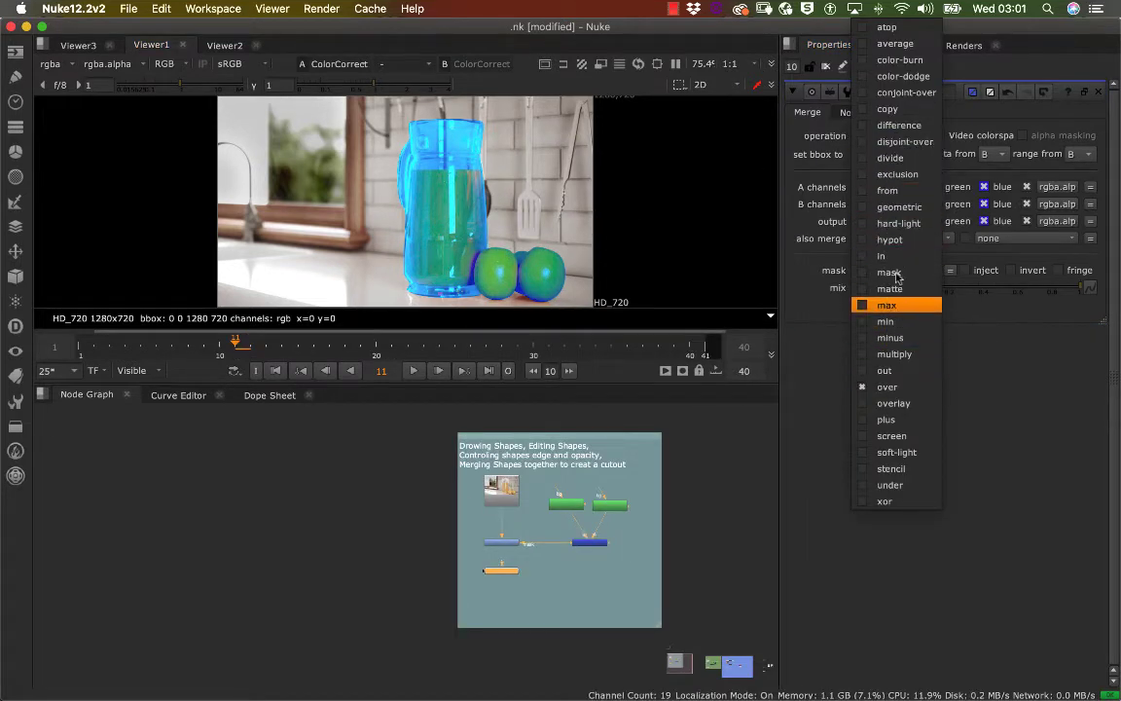
pyautogui.click(898, 206)
pyautogui.click(893, 137)
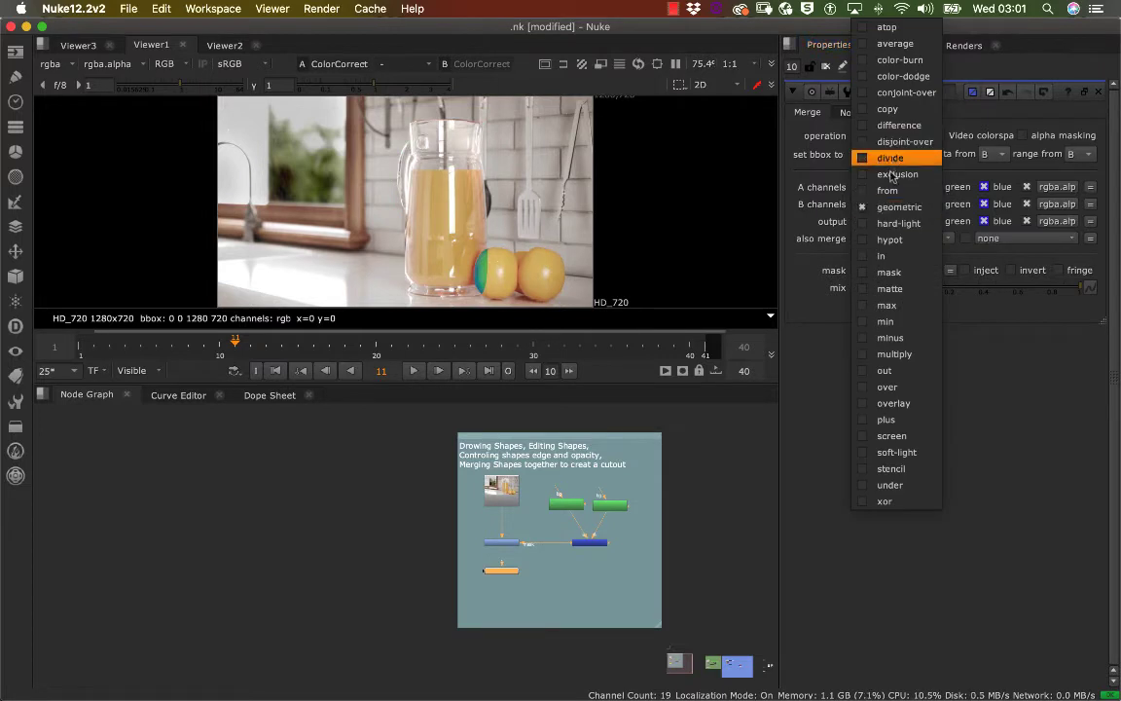
pyautogui.click(896, 183)
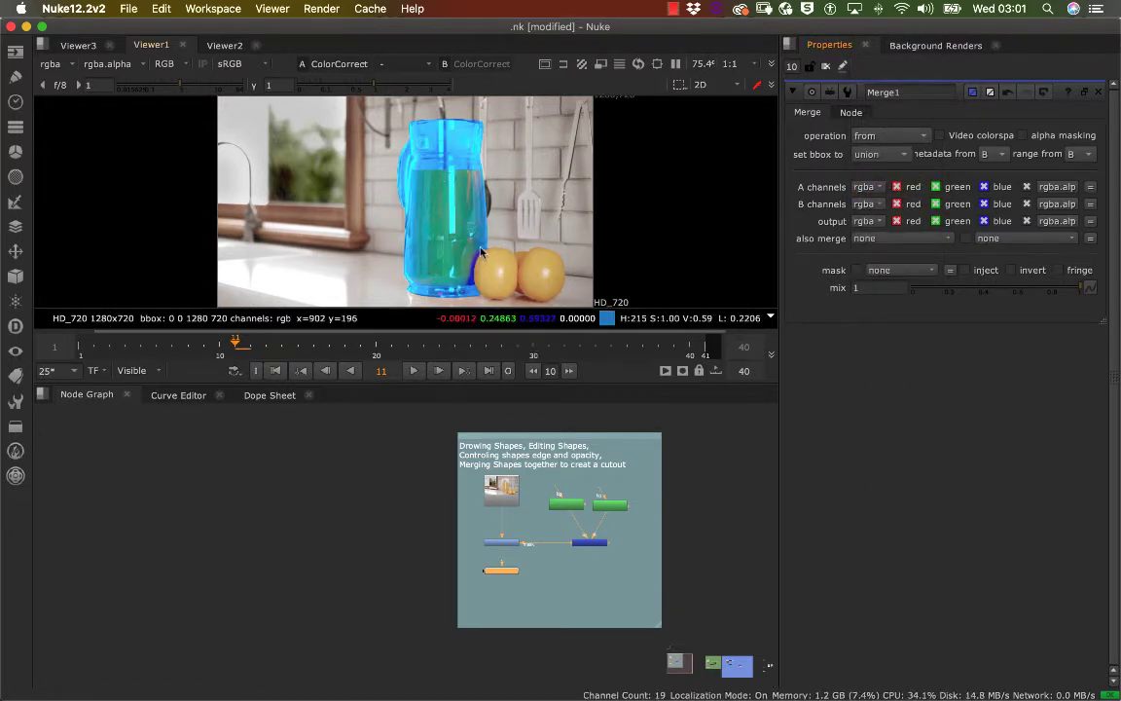
# - Detach Read2 and Viewer1 from the Task_1 tree, align them outside the backdrop, and connect Viewer1 to Read2
pyautogui.scroll(2, 414, 497)
pyautogui.scroll(1, 421, 514)
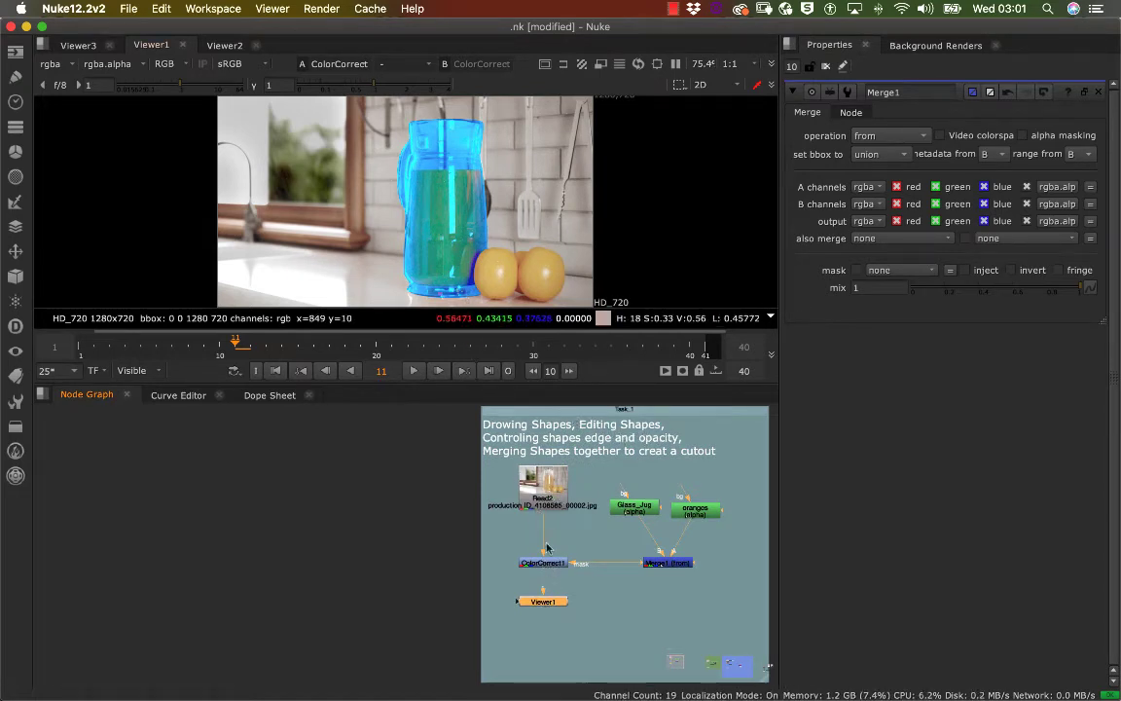
pyautogui.moveTo(564, 508); pyautogui.dragTo(381, 602)
pyautogui.moveTo(413, 501); pyautogui.dragTo(349, 493)
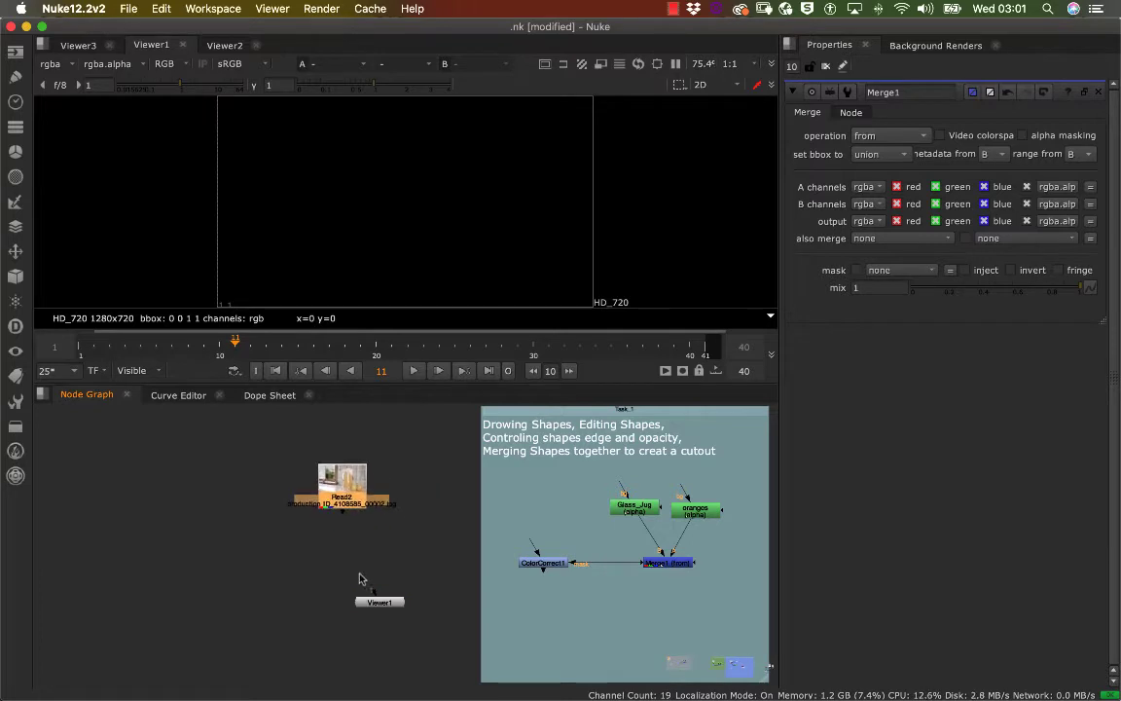
pyautogui.press('1')
pyautogui.moveTo(381, 605); pyautogui.dragTo(332, 620)
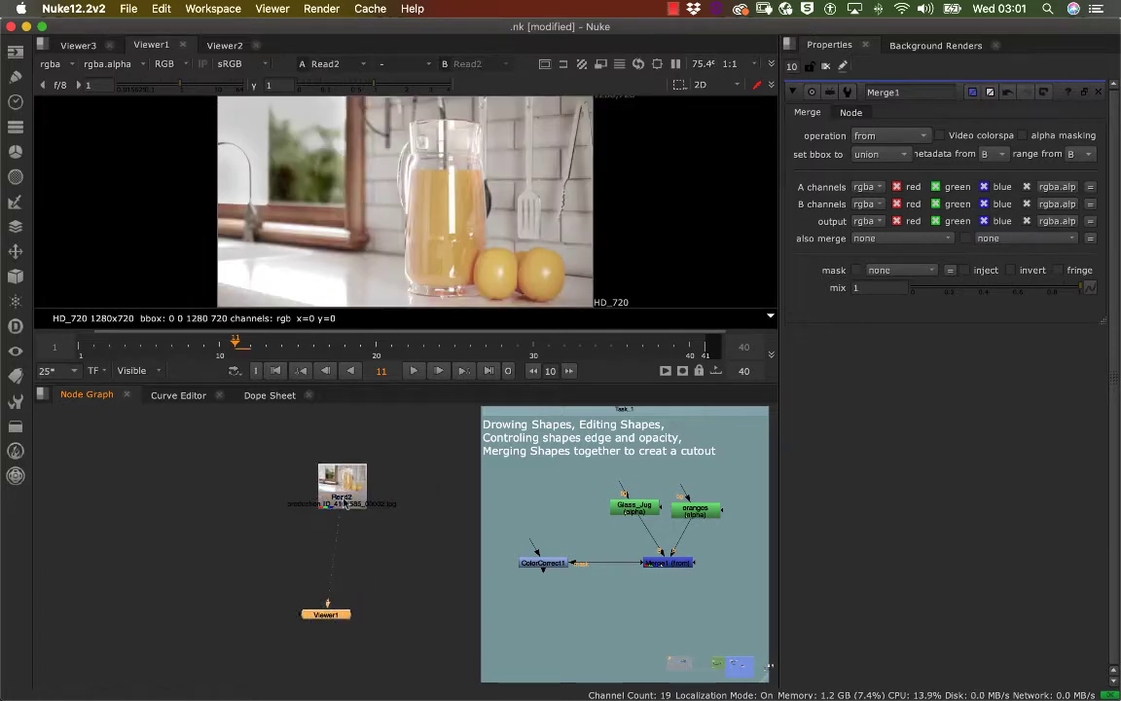
pyautogui.moveTo(345, 501)
pyautogui.mouseDown()
pyautogui.moveTo(324, 498)
pyautogui.moveTo(329, 514)
pyautogui.mouseUp()
pyautogui.moveTo(331, 616); pyautogui.dragTo(332, 607)
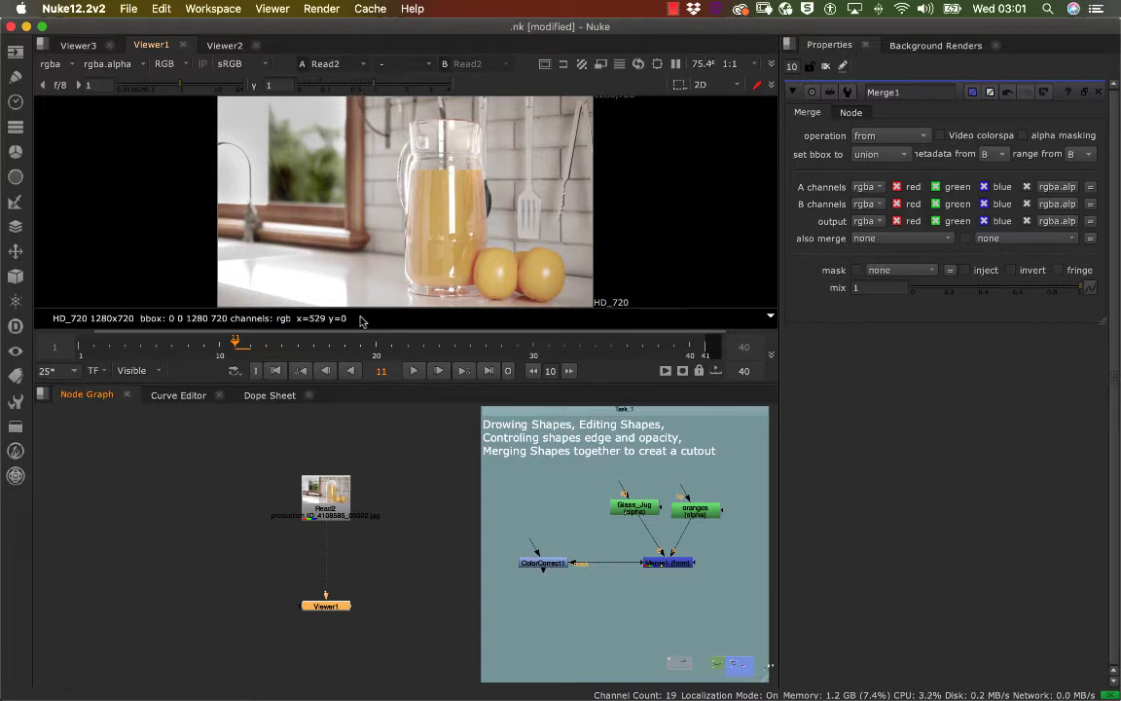
pyautogui.moveTo(348, 519); pyautogui.dragTo(349, 506)
# - Examine the jug and oranges in the Read2 footage at frame 15, both close up and in full
pyautogui.moveTo(281, 344)
pyautogui.mouseDown()
pyautogui.moveTo(499, 336)
pyautogui.moveTo(300, 348)
pyautogui.mouseUp()
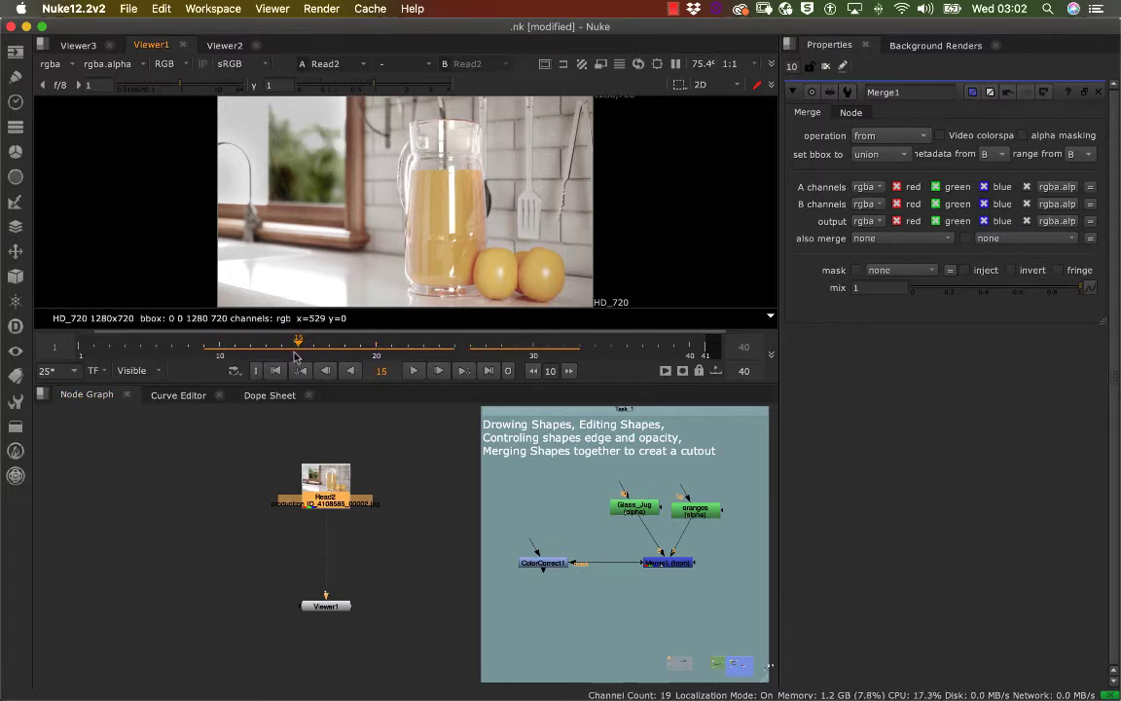
pyautogui.scroll(-2, 458, 243)
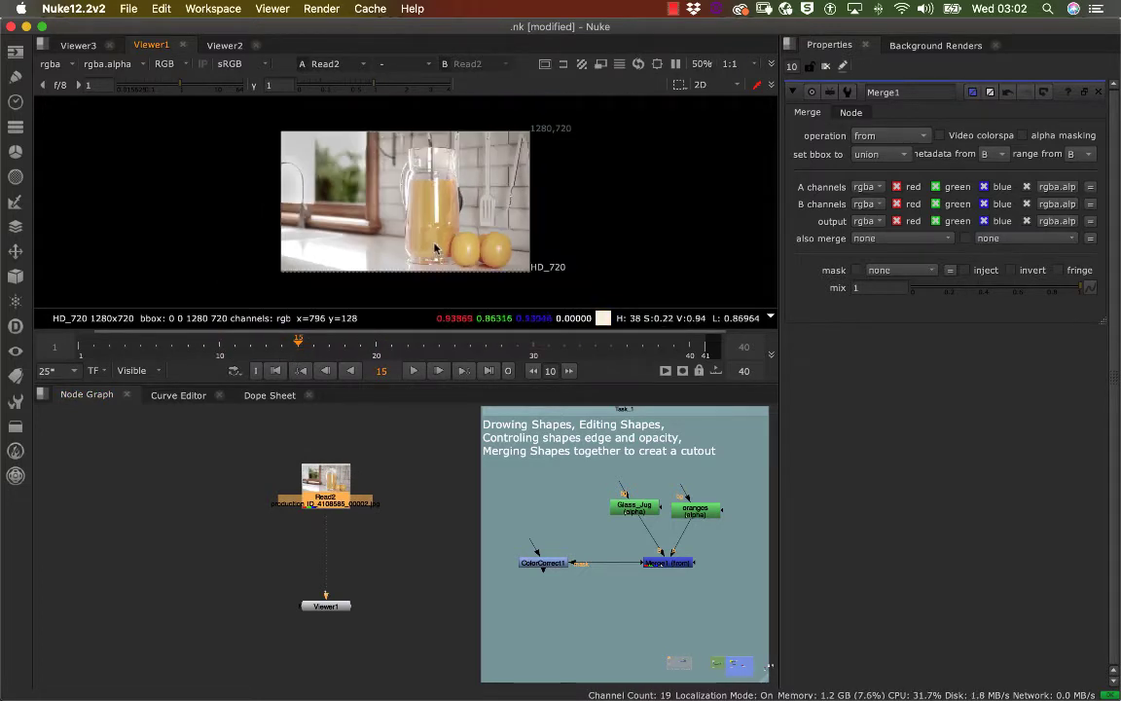
pyautogui.scroll(3, 468, 248)
pyautogui.scroll(5, 458, 248)
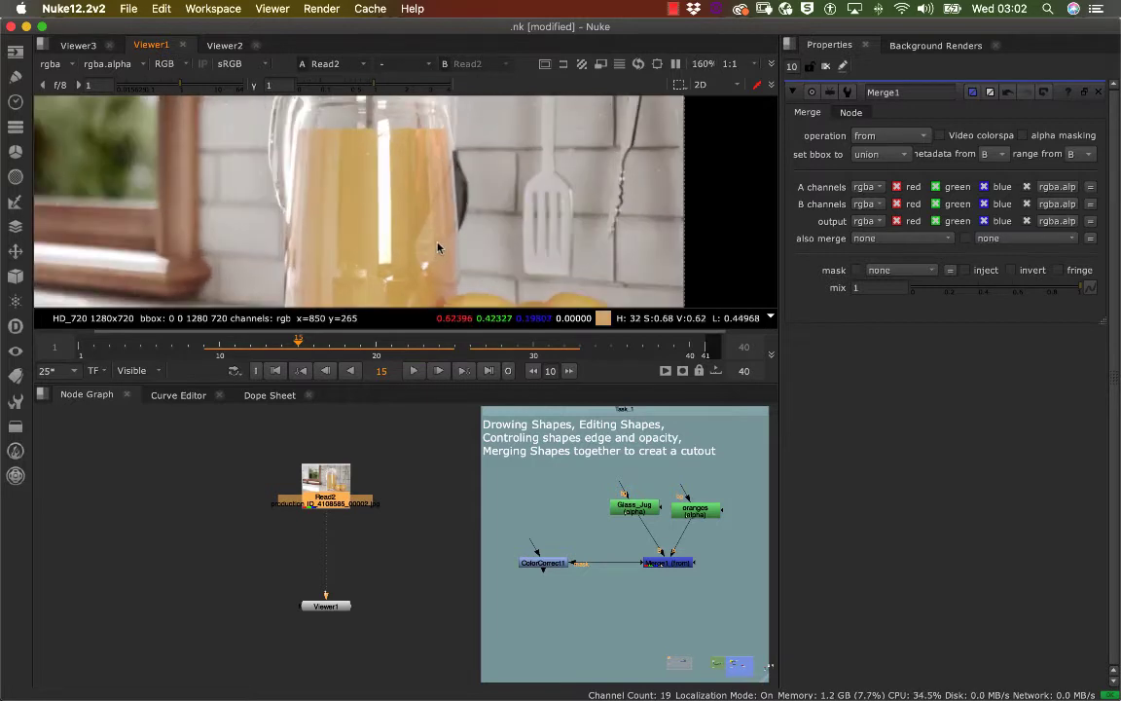
pyautogui.scroll(-6, 408, 255)
pyautogui.scroll(-1, 396, 259)
pyautogui.moveTo(412, 227); pyautogui.dragTo(393, 243, button='middle')
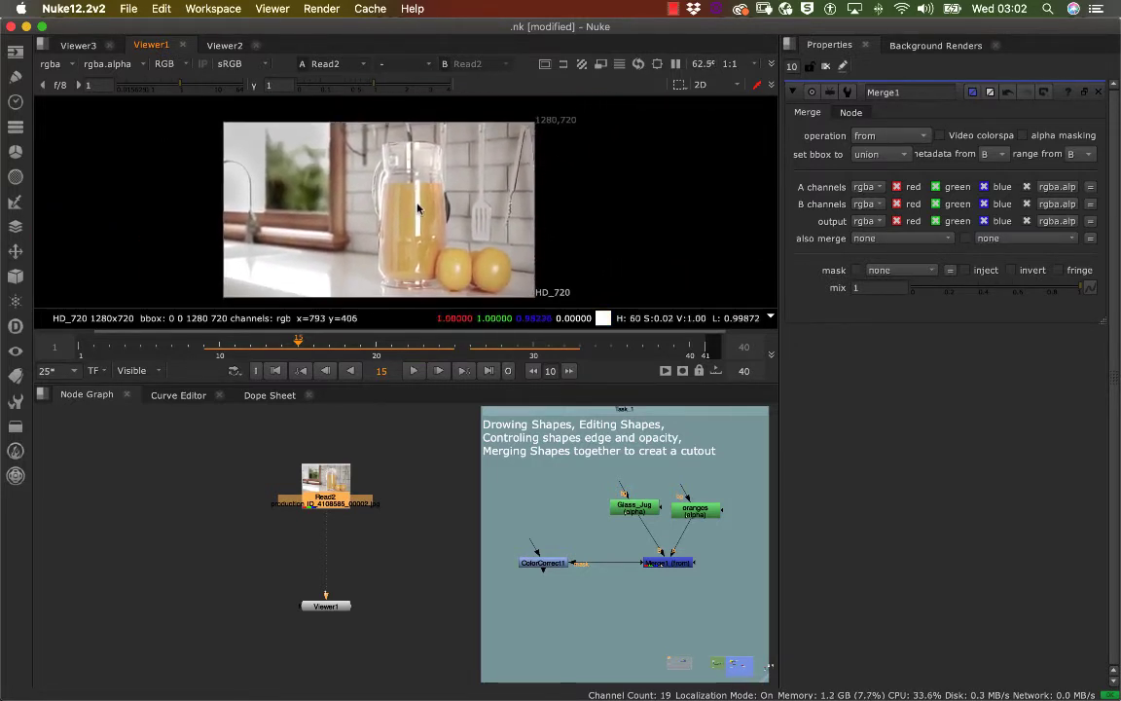
pyautogui.scroll(3, 423, 202)
pyautogui.scroll(-2, 418, 205)
pyautogui.scroll(1, 416, 206)
pyautogui.moveTo(433, 192); pyautogui.dragTo(395, 189, button='middle')
# - Space Read2 and Viewer1 apart vertically and add an unconnected Roto node beside them
pyautogui.moveTo(336, 491); pyautogui.dragTo(318, 477)
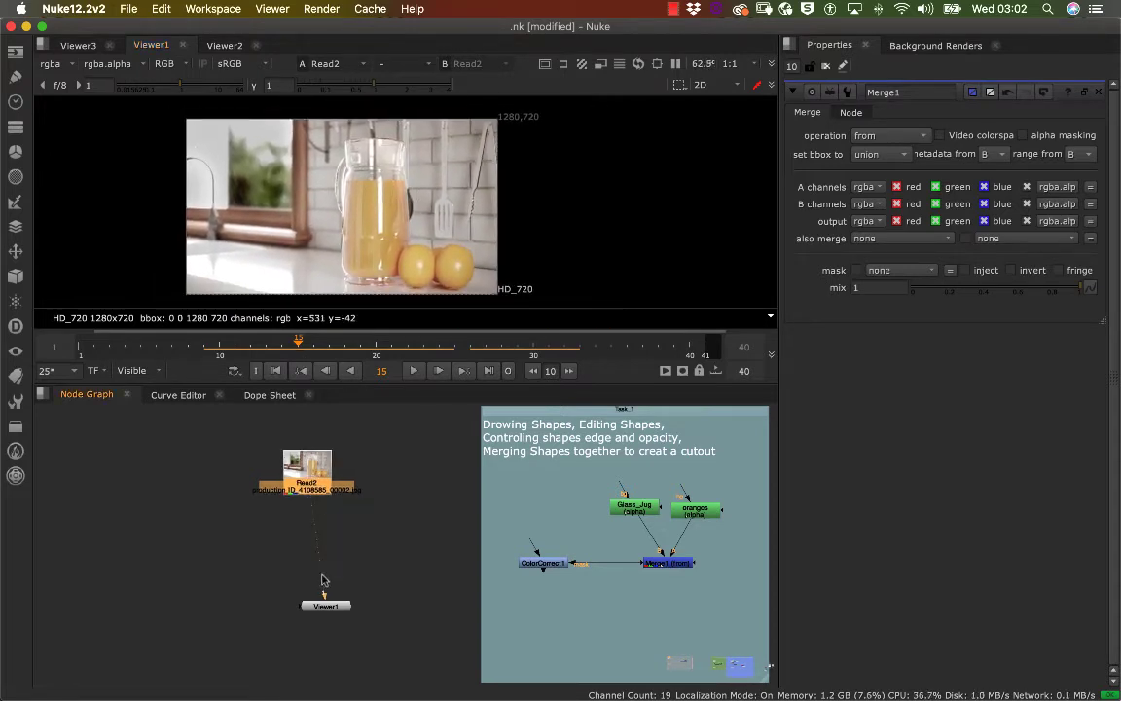
pyautogui.moveTo(329, 610); pyautogui.dragTo(310, 613)
pyautogui.click(362, 540)
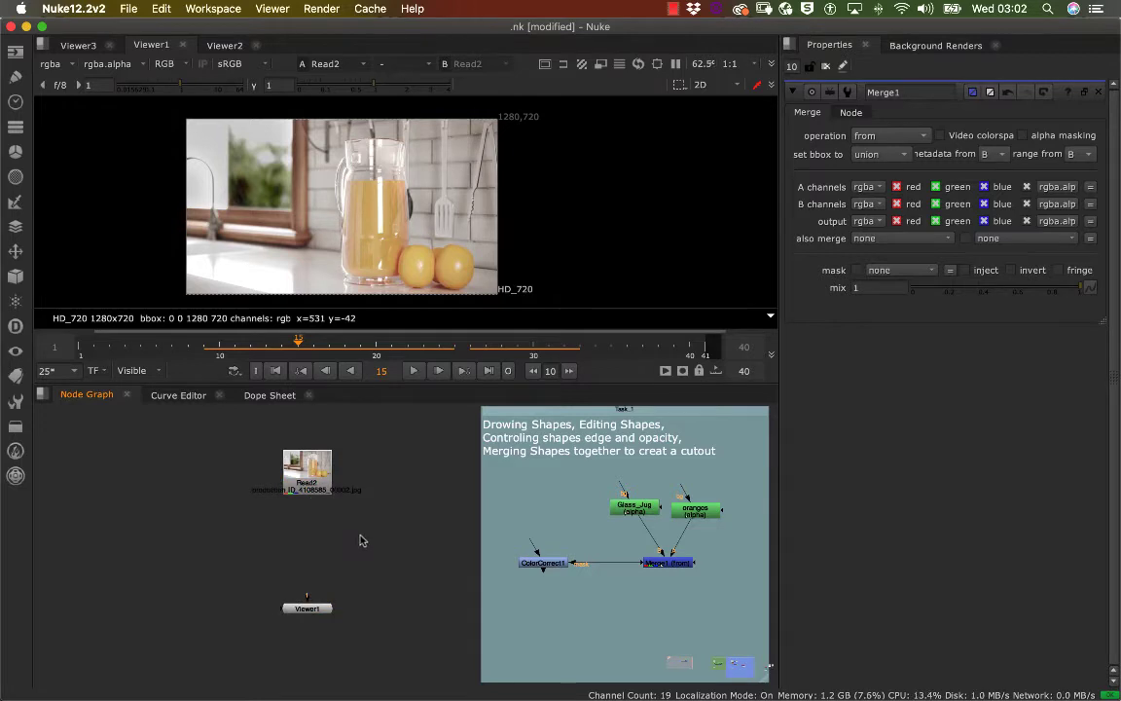
pyautogui.press('o')
pyautogui.moveTo(387, 526); pyautogui.dragTo(404, 519)
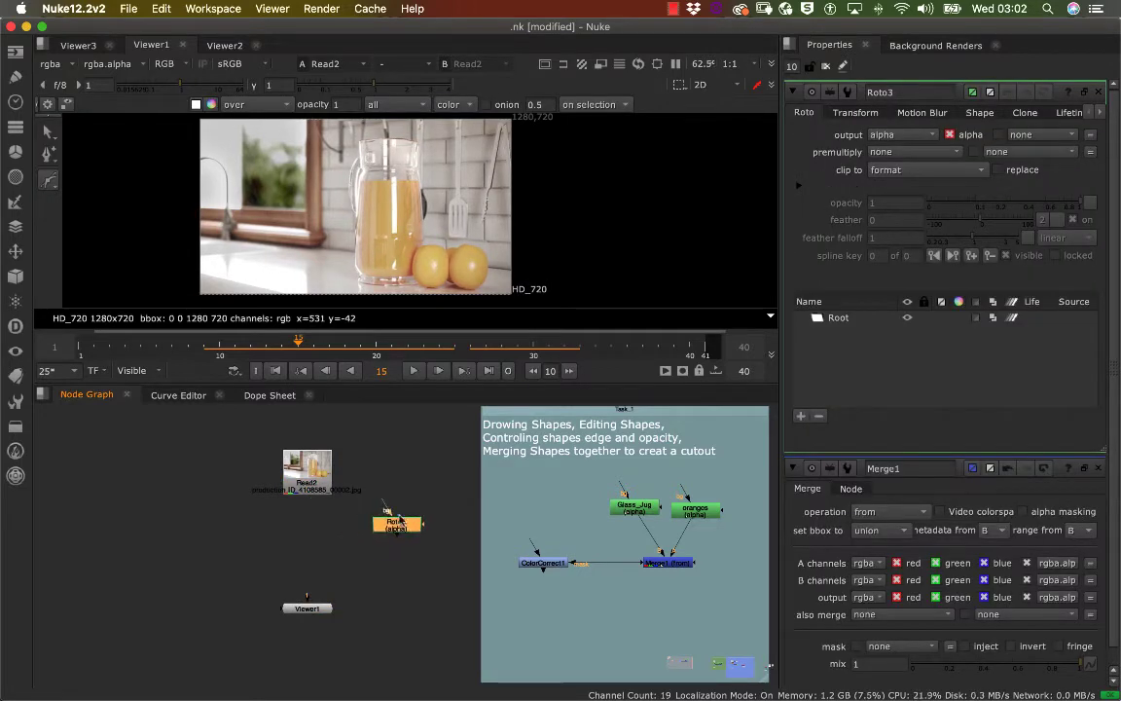
pyautogui.click(403, 492)
# - Rename the new Roto node as Glass_jug_Orange and adjust its place in the node graph
pyautogui.doubleClick(405, 526)
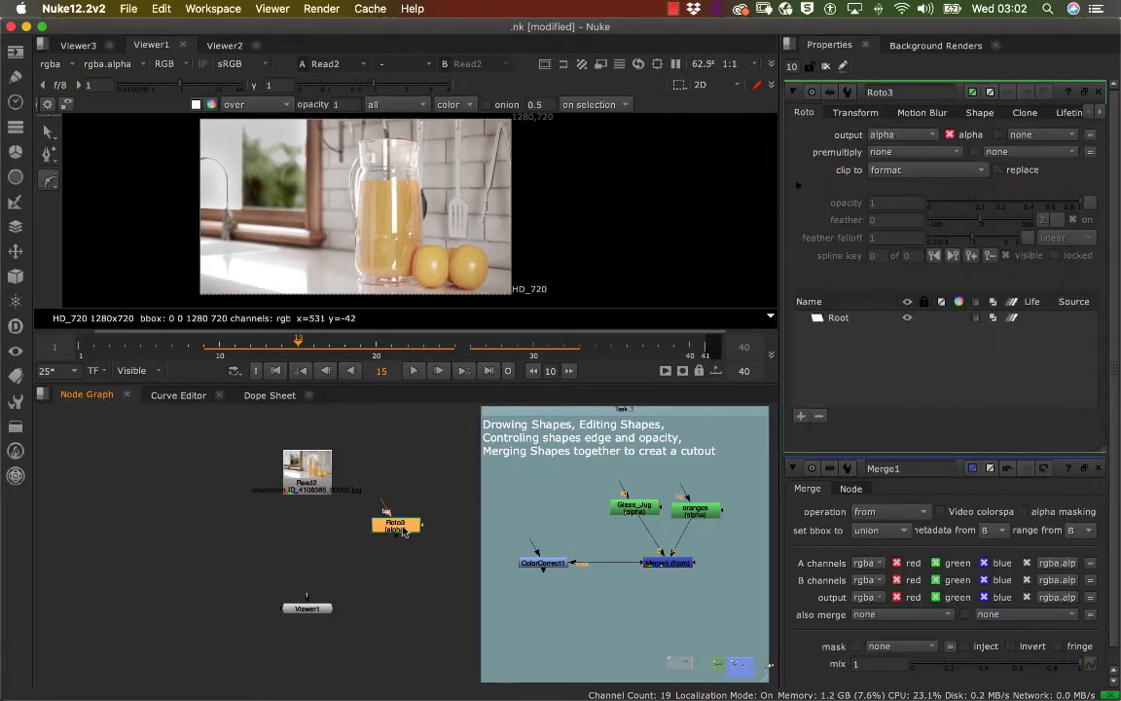
pyautogui.doubleClick(881, 92)
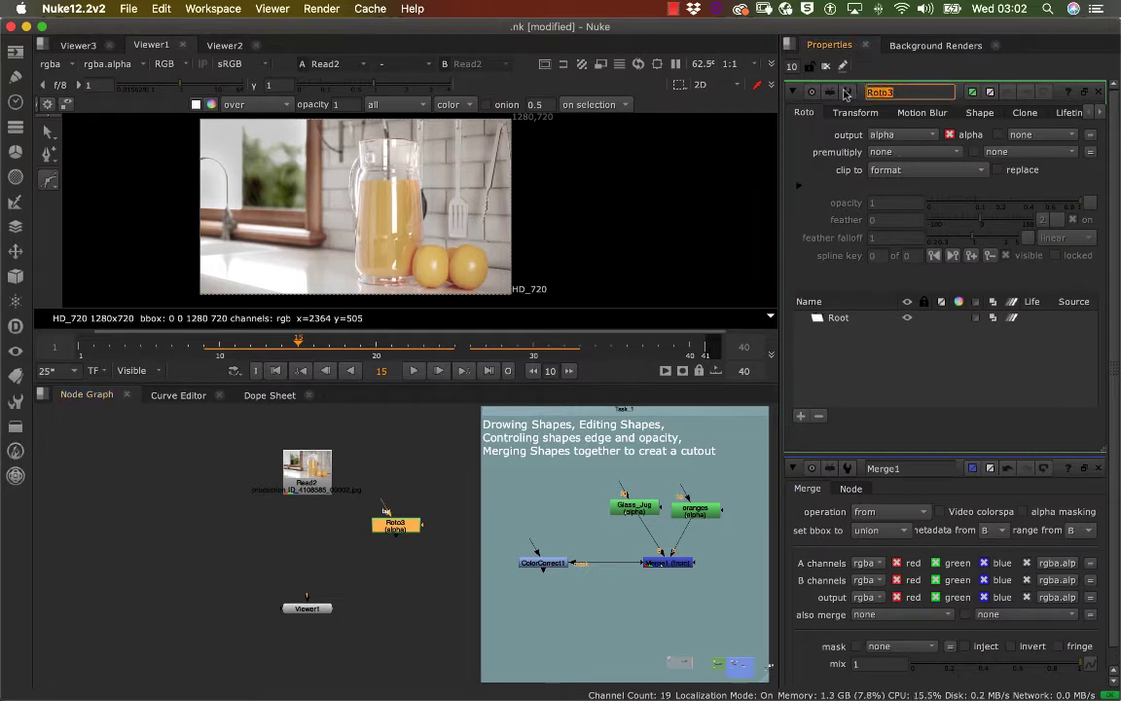
pyautogui.write('Glass_Jug')
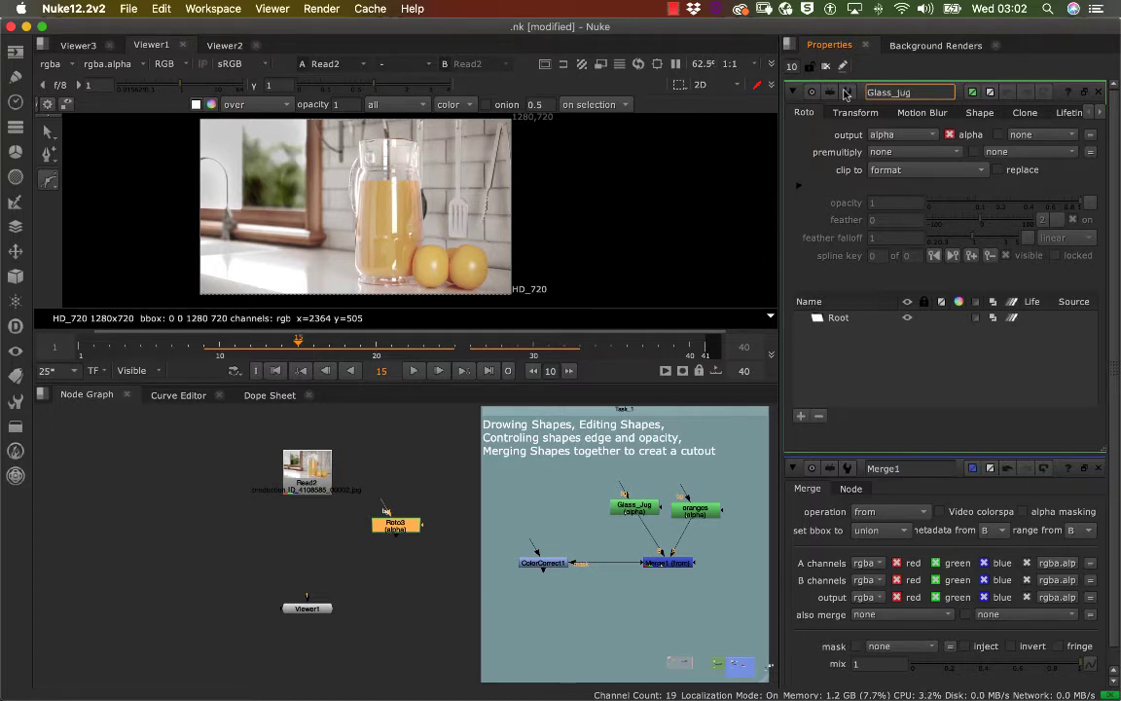
pyautogui.write('_Orange')
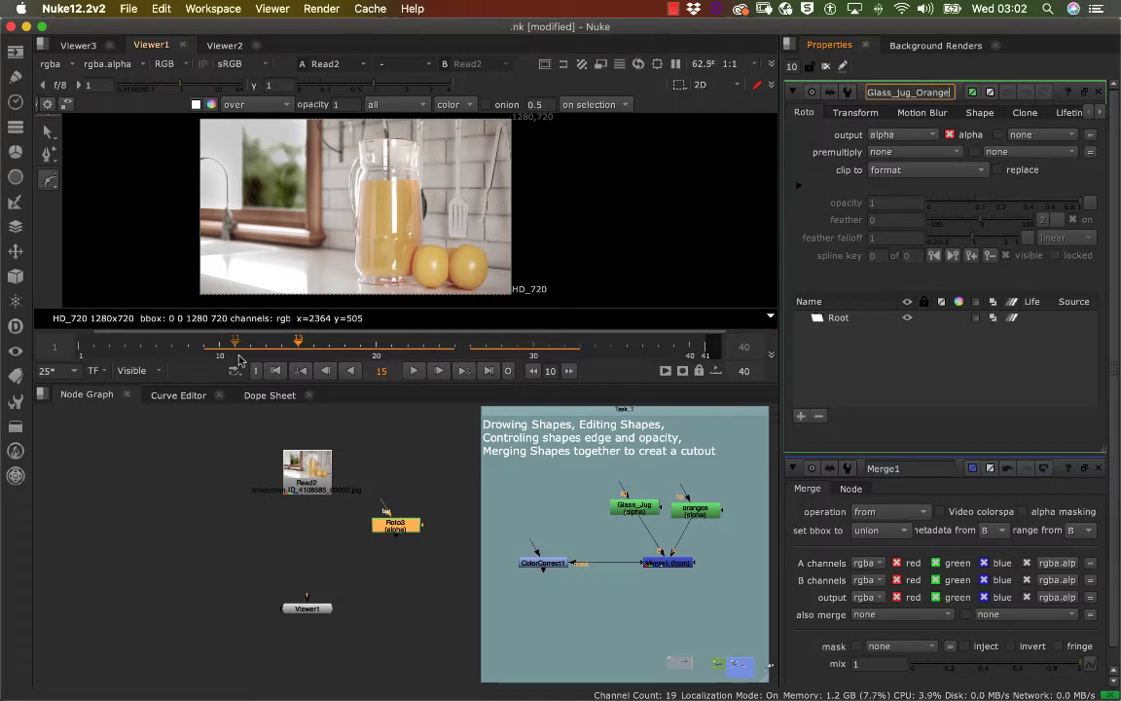
pyautogui.press('Return')
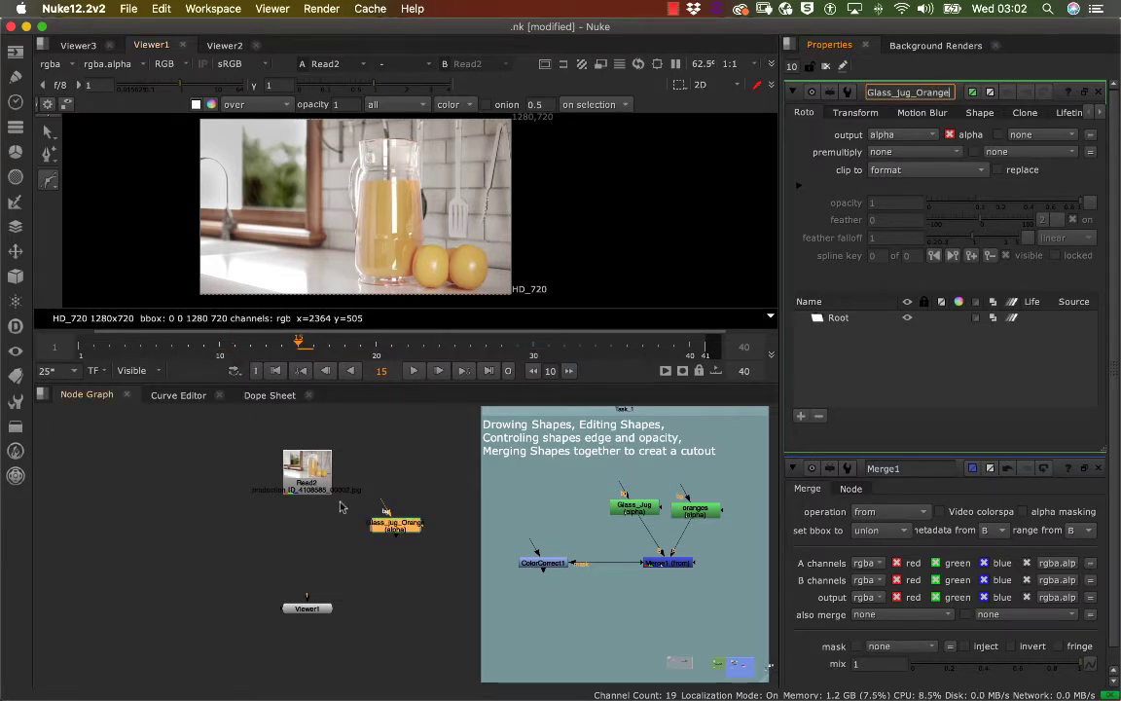
pyautogui.moveTo(403, 530)
pyautogui.mouseDown()
pyautogui.moveTo(417, 516)
pyautogui.moveTo(399, 539)
pyautogui.moveTo(404, 525)
pyautogui.mouseUp()
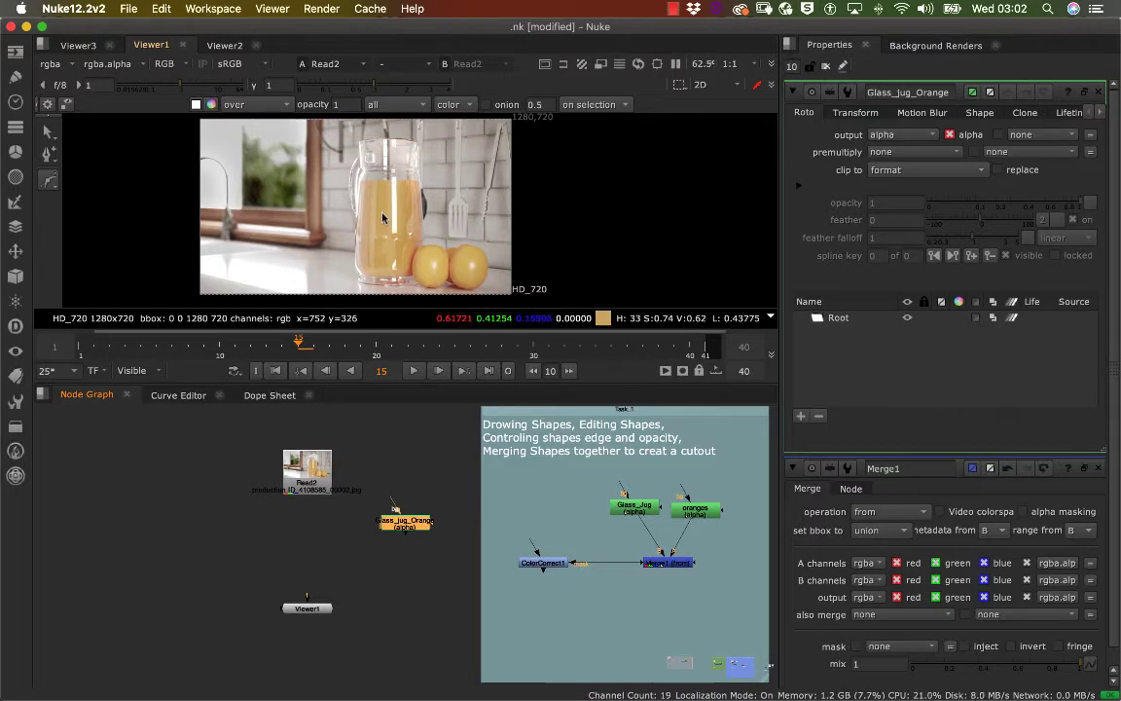
# - Go to frame 20 and enlarge the viewer area by shrinking the node graph pane
pyautogui.moveTo(368, 216); pyautogui.dragTo(359, 212, button='middle')
pyautogui.scroll(3, 359, 215)
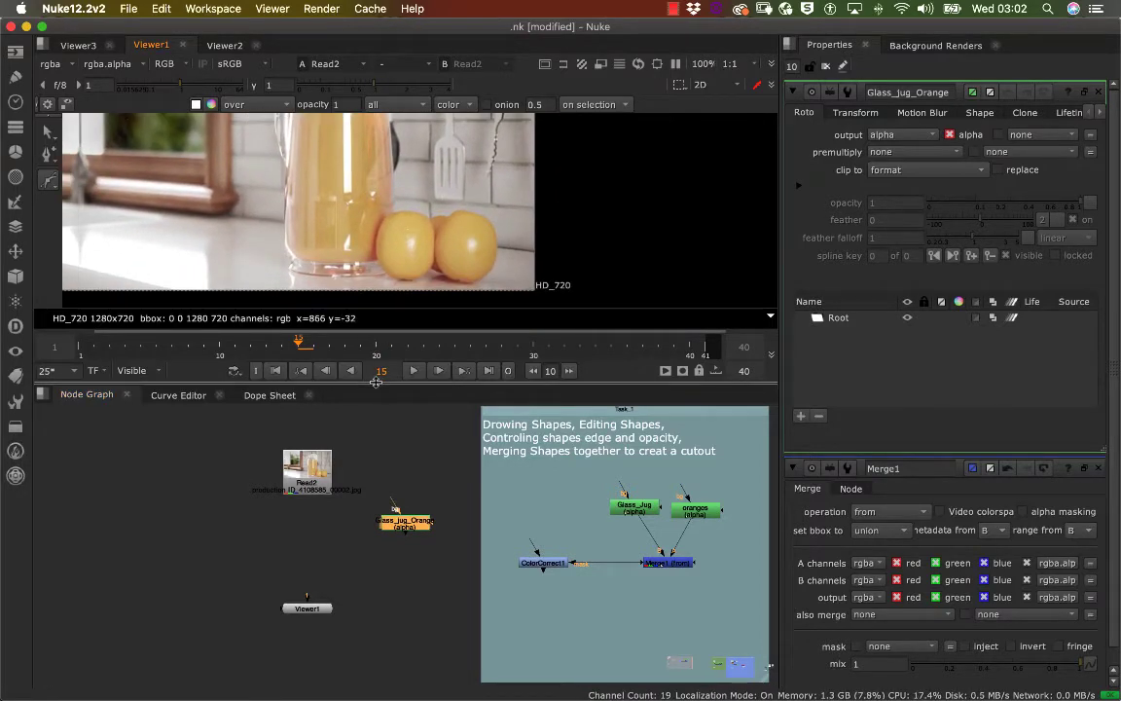
pyautogui.moveTo(374, 386)
pyautogui.mouseDown()
pyautogui.moveTo(375, 503)
pyautogui.moveTo(376, 392)
pyautogui.mouseUp()
pyautogui.click(379, 343)
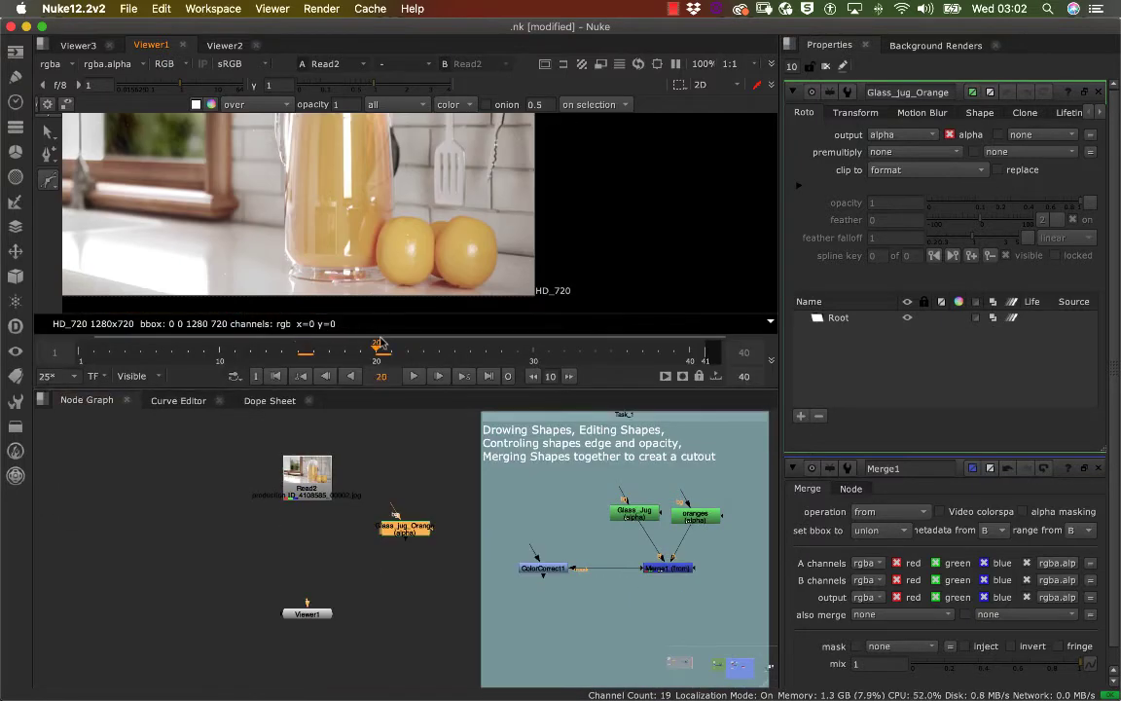
pyautogui.scroll(3, 381, 345)
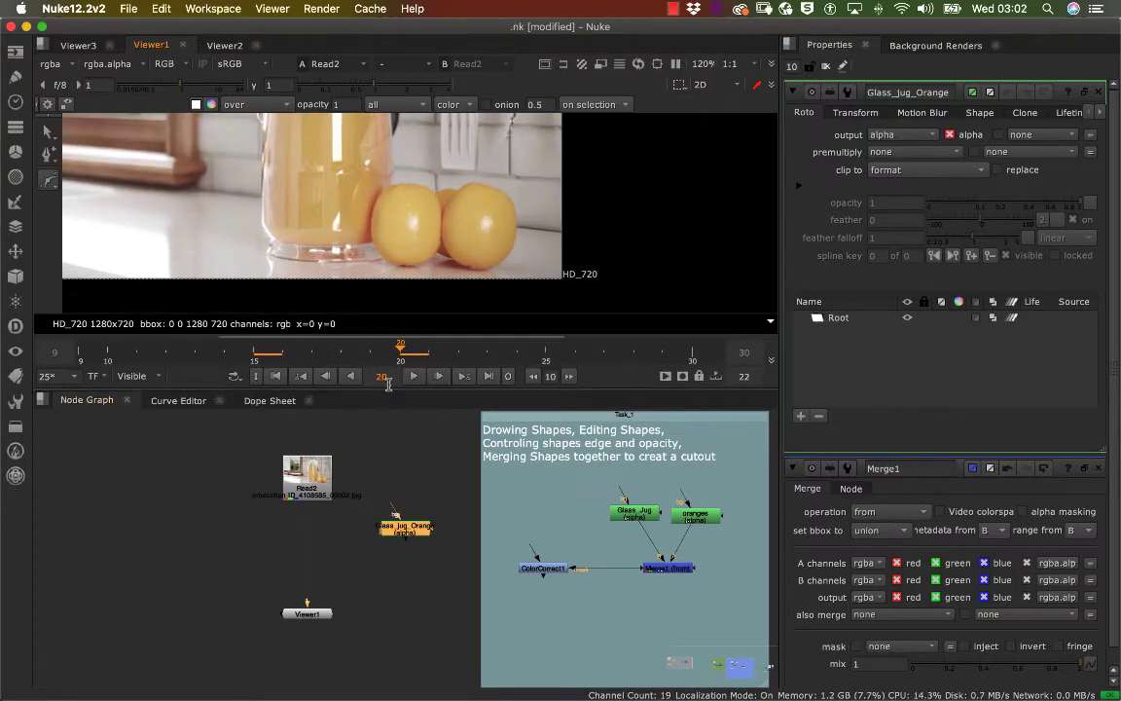
pyautogui.moveTo(387, 383); pyautogui.dragTo(391, 333)
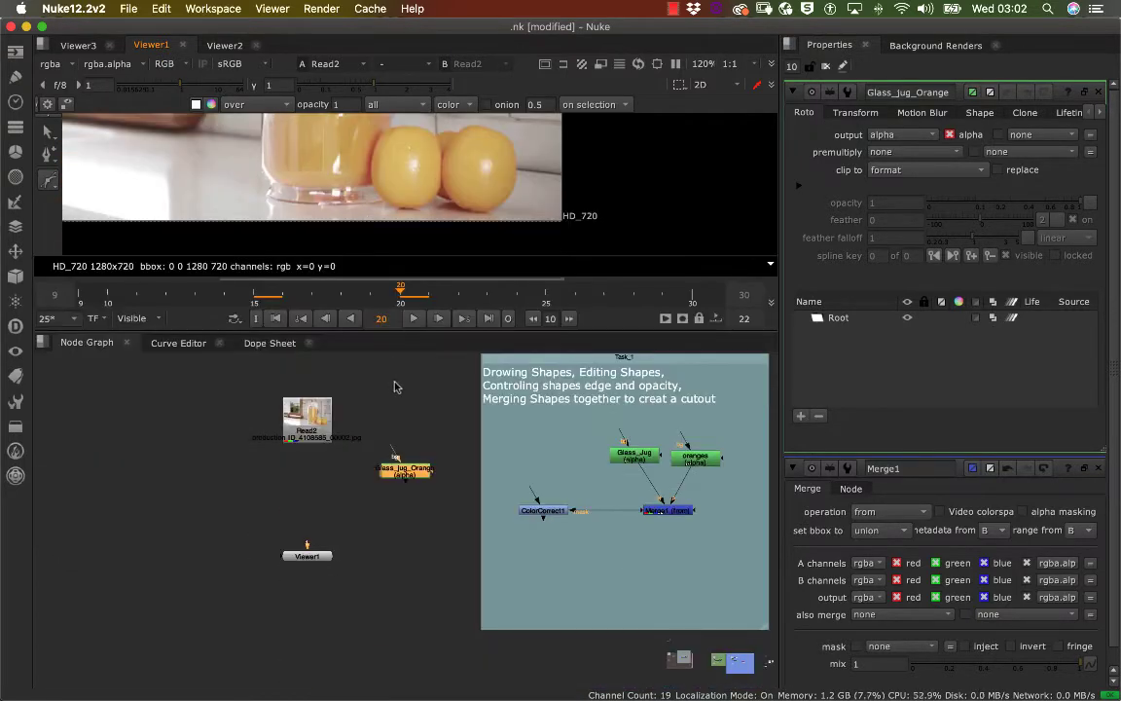
pyautogui.moveTo(336, 142); pyautogui.dragTo(415, 277, button='middle')
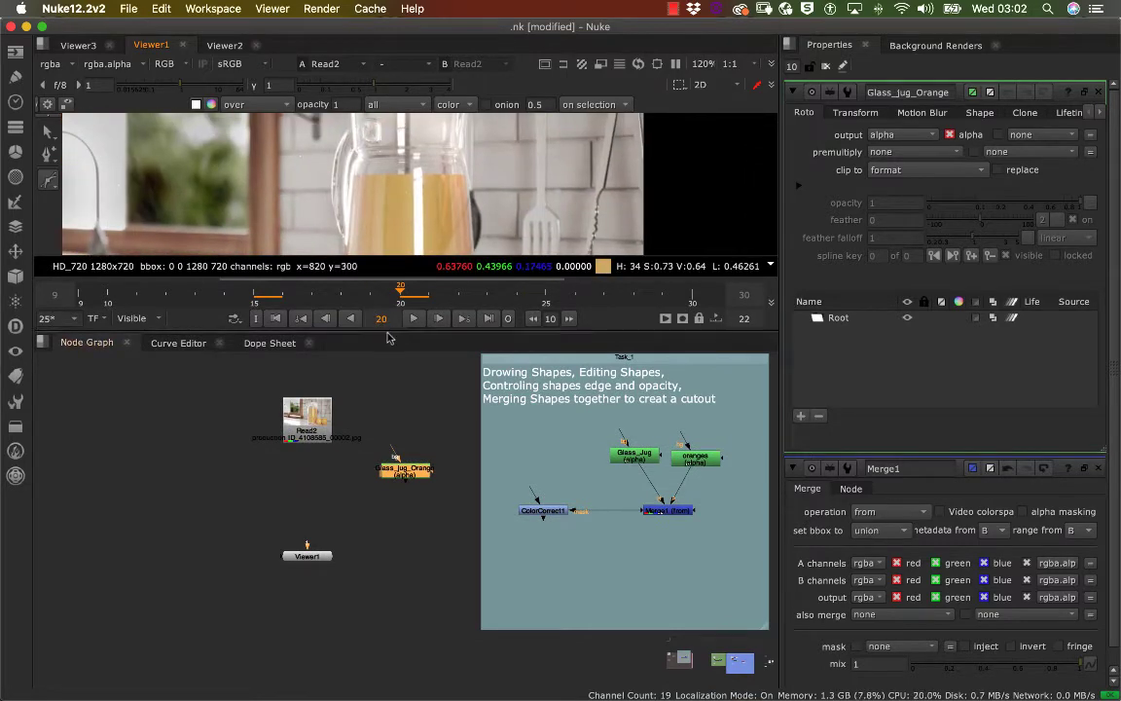
pyautogui.moveTo(387, 337); pyautogui.dragTo(391, 479)
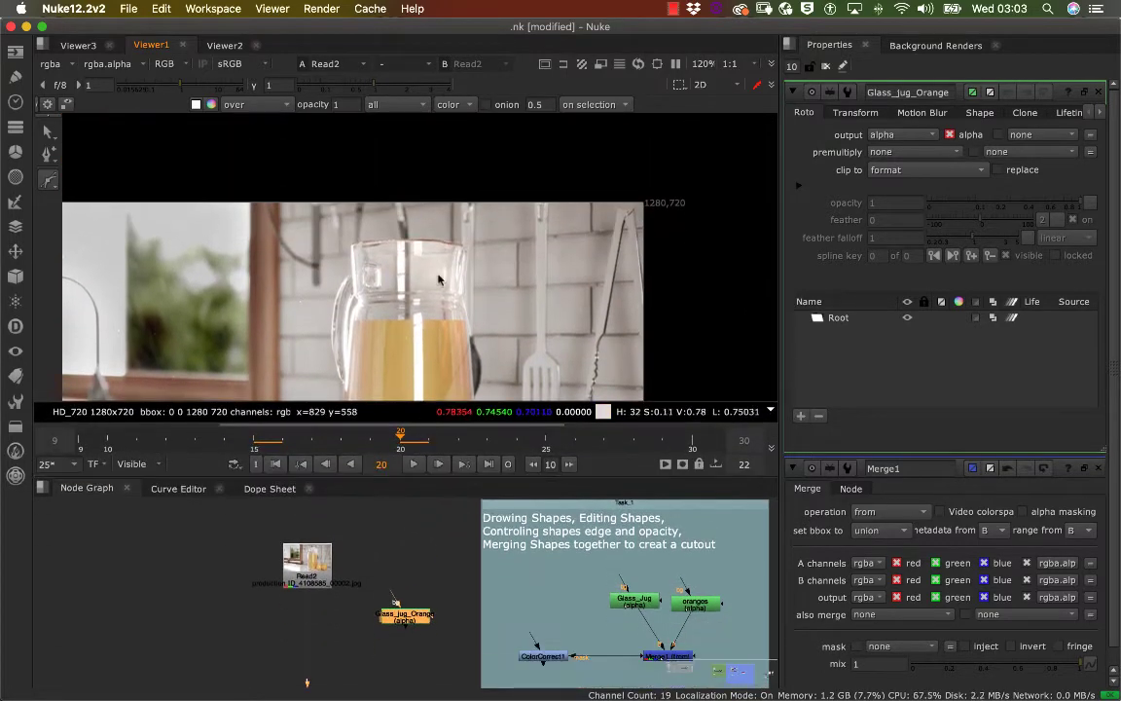
# - Choose the Bezier shape tool for the Glass_jug_Orange roto
pyautogui.moveTo(438, 280)
pyautogui.keyDown('alt'); pyautogui.mouseDown(button='middle')
pyautogui.moveTo(487, 232)
pyautogui.moveTo(426, 292)
pyautogui.mouseUp(button='middle'); pyautogui.keyUp('alt')
pyautogui.moveTo(408, 310); pyautogui.dragTo(425, 196, button='middle')
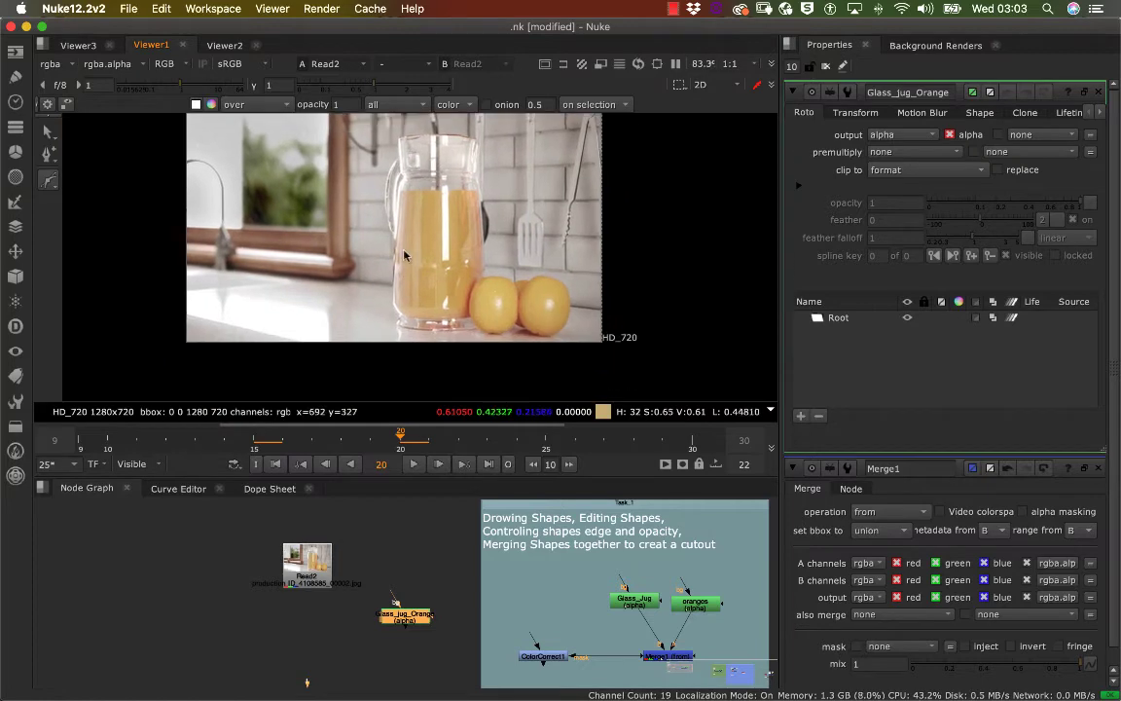
pyautogui.moveTo(404, 254); pyautogui.dragTo(376, 268, button='middle')
pyautogui.keyDown('alt'); pyautogui.moveTo(376, 268); pyautogui.dragTo(329, 286, button='middle'); pyautogui.keyUp('alt')
pyautogui.click(52, 185)
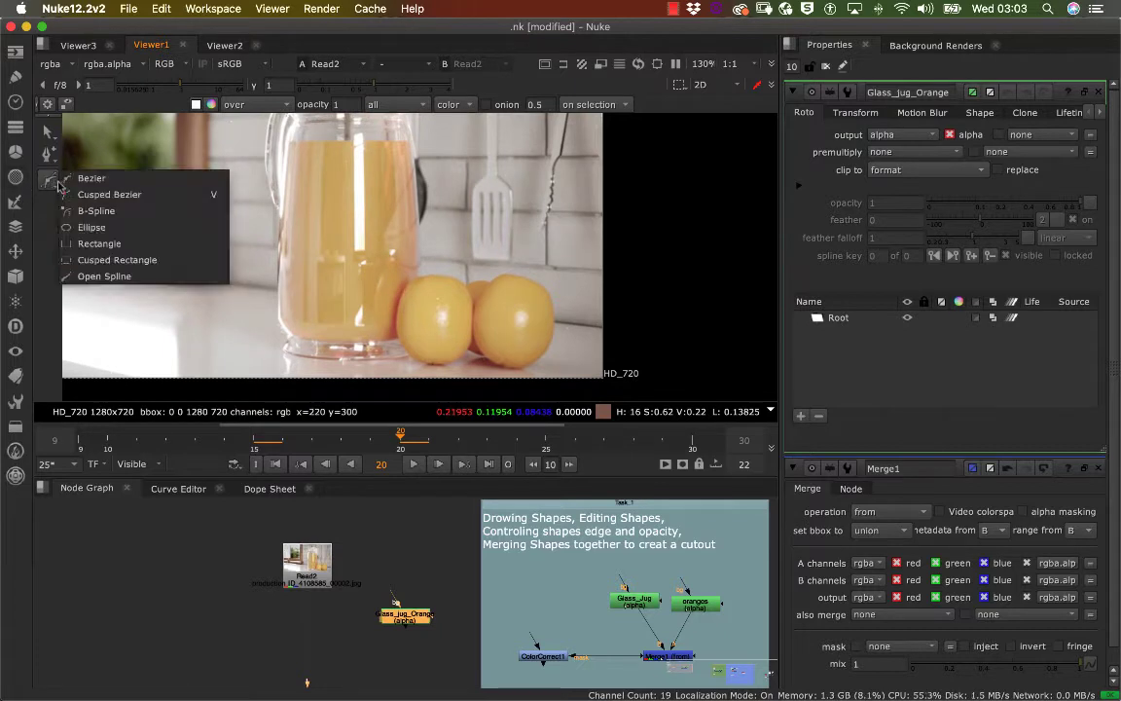
pyautogui.click(89, 180)
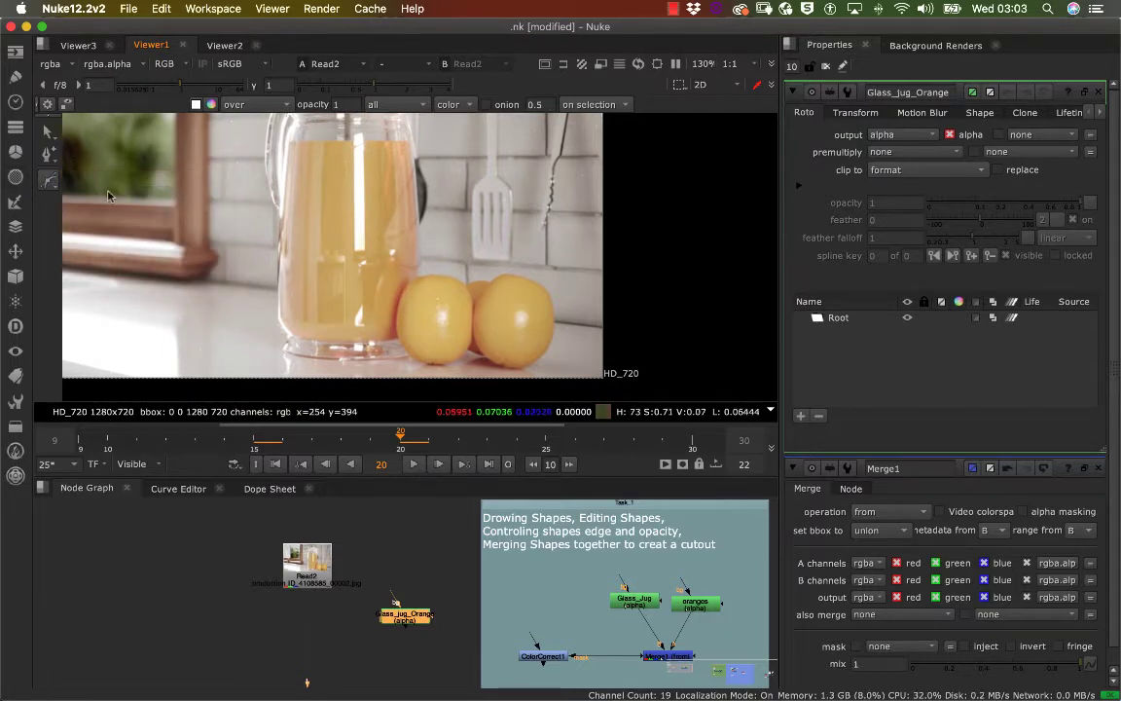
# - Start a Bezier shape at the left corner of the jug's rim and place points along the rim to its right end
pyautogui.moveTo(330, 234); pyautogui.dragTo(234, 346, button='middle')
pyautogui.moveTo(266, 232); pyautogui.dragTo(291, 300, button='middle')
pyautogui.scroll(5, 291, 301)
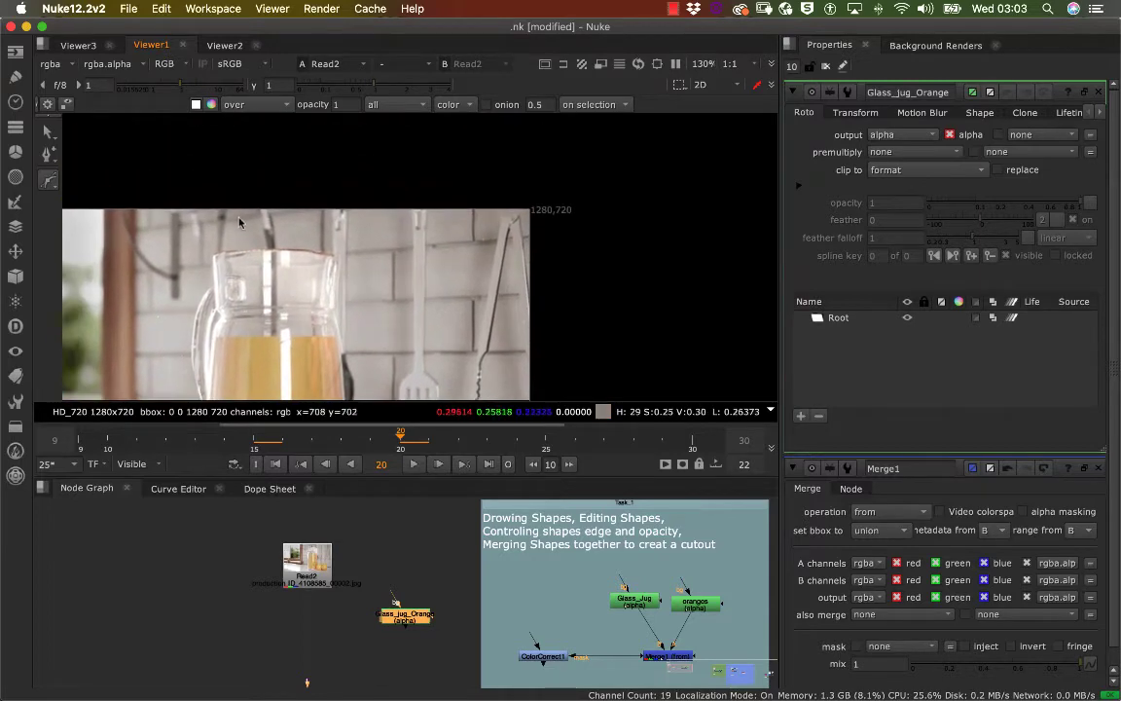
pyautogui.scroll(1, 350, 253)
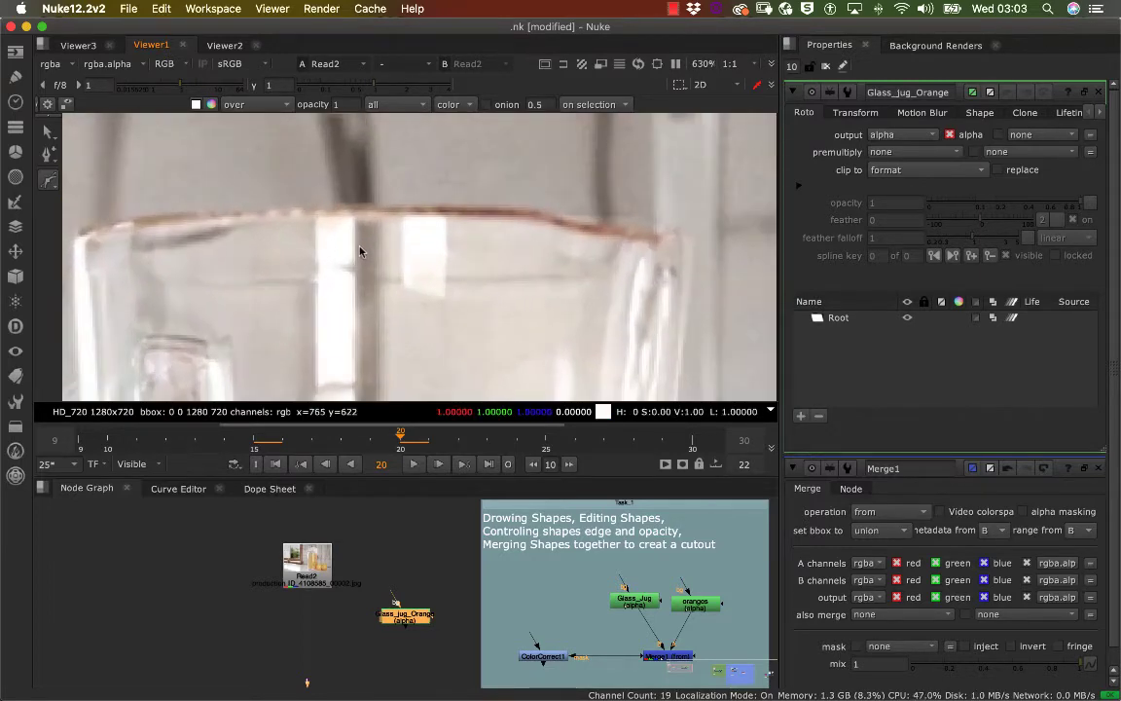
pyautogui.scroll(1, 336, 243)
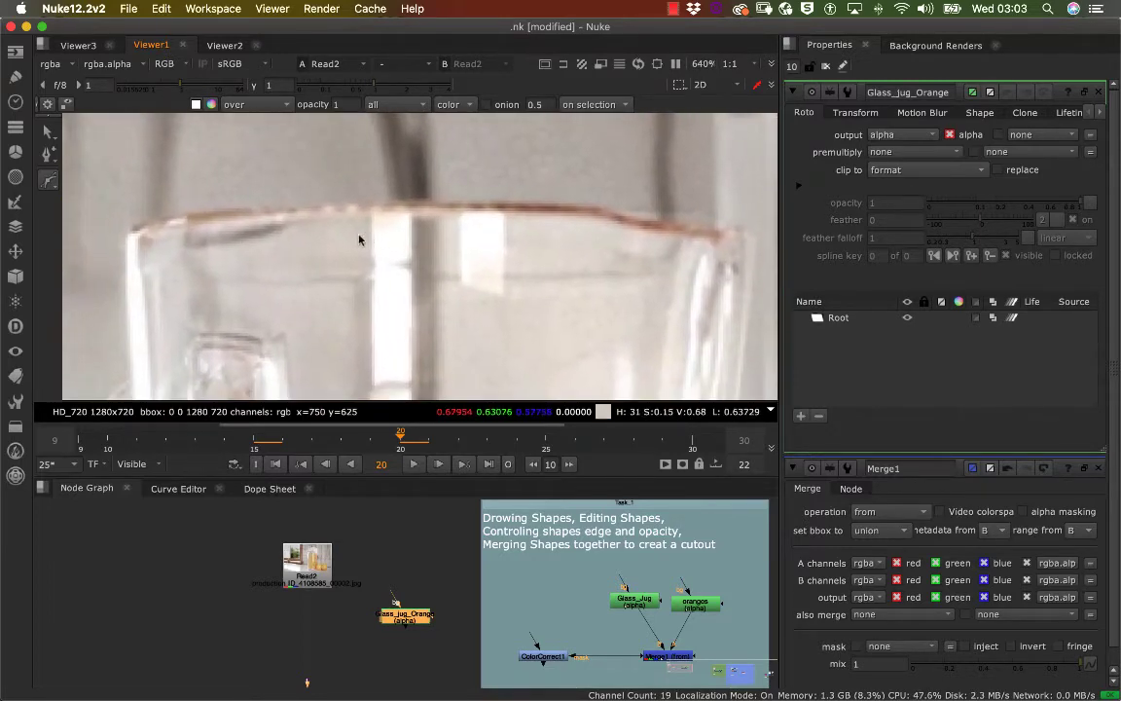
pyautogui.click(130, 235)
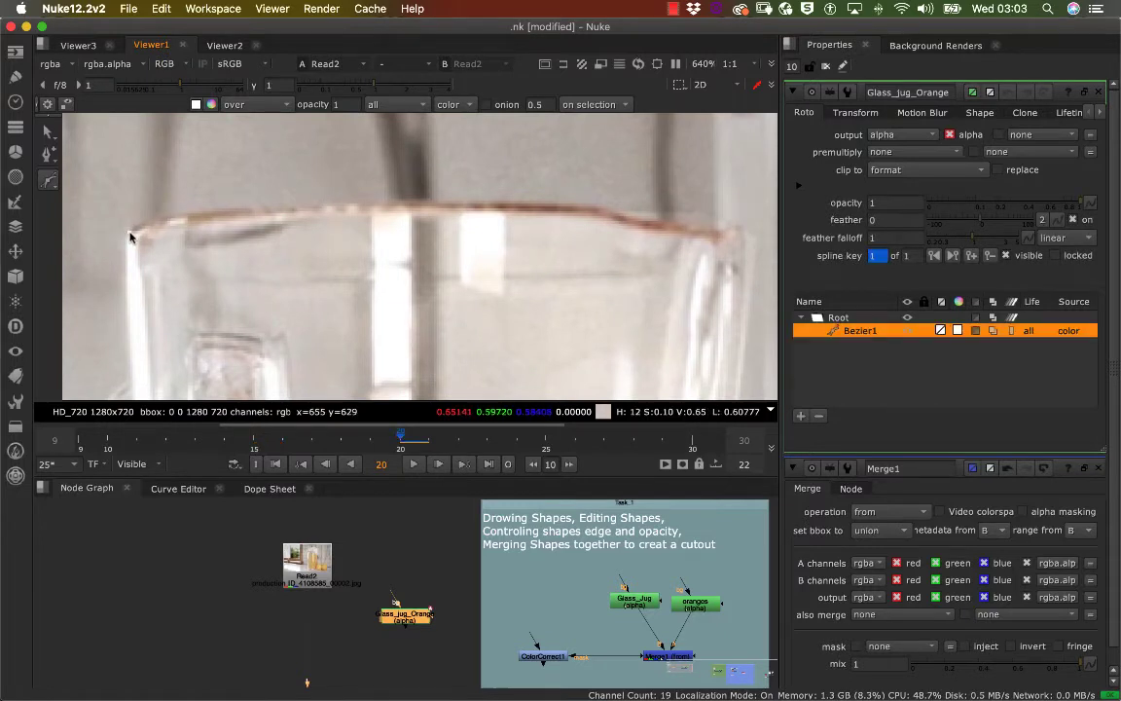
pyautogui.click(422, 199)
pyautogui.moveTo(459, 199); pyautogui.dragTo(390, 207, button='middle')
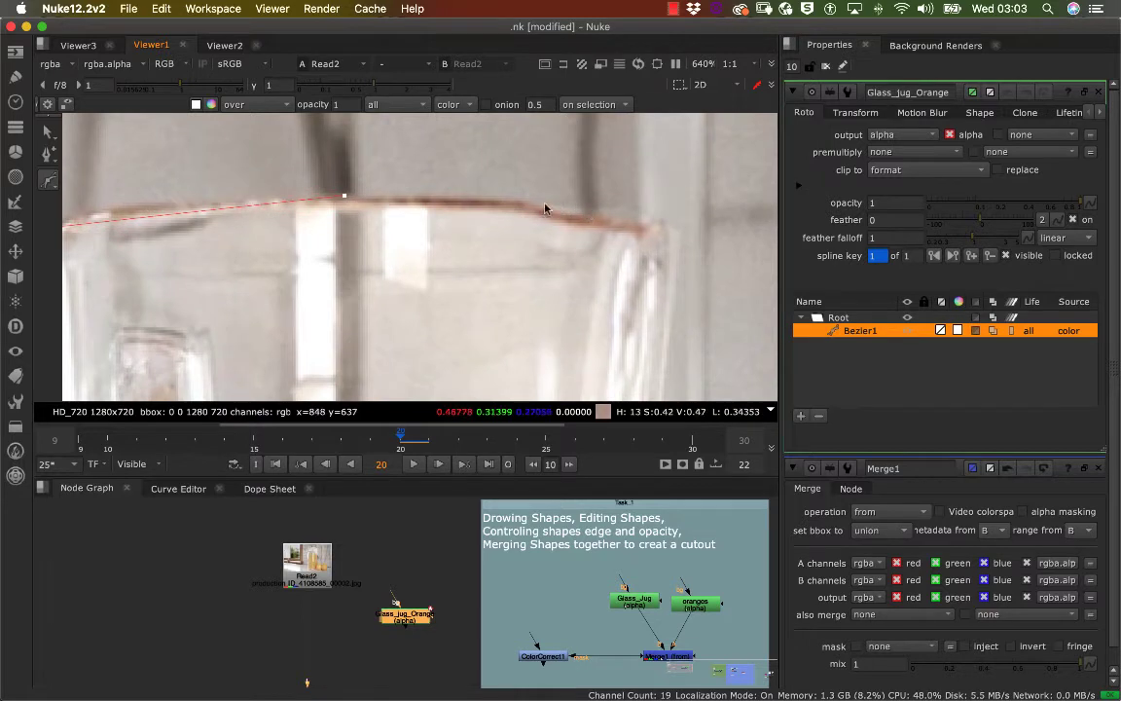
pyautogui.moveTo(551, 226); pyautogui.dragTo(488, 238, button='middle')
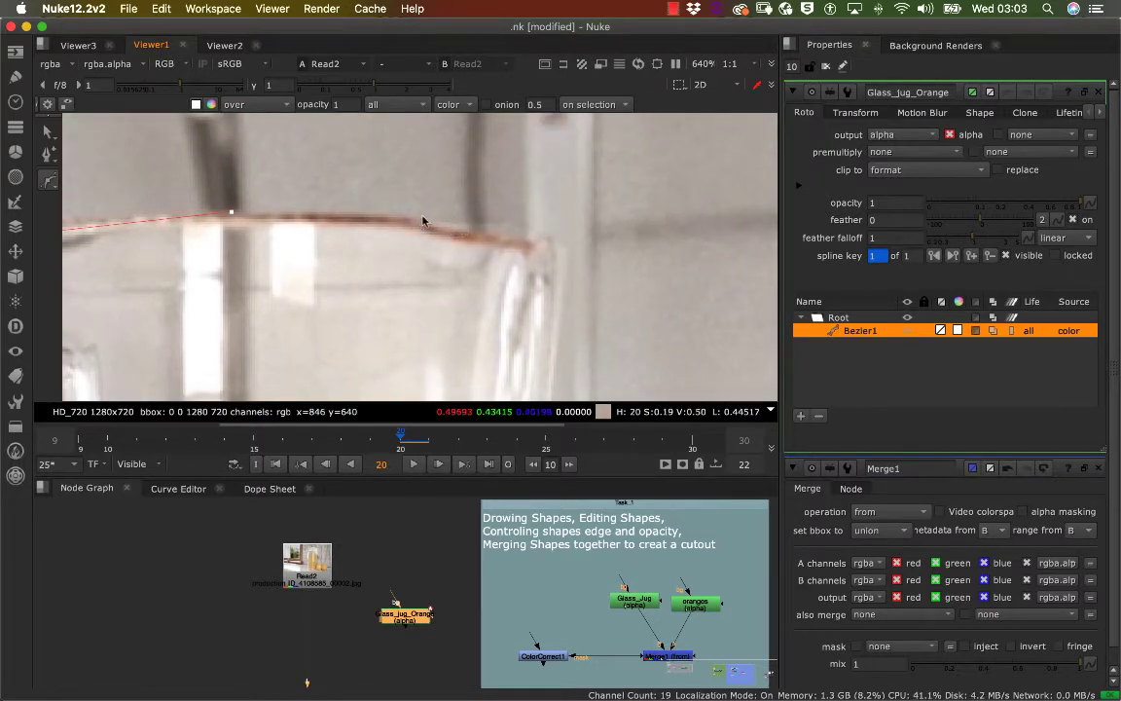
pyautogui.click(523, 234)
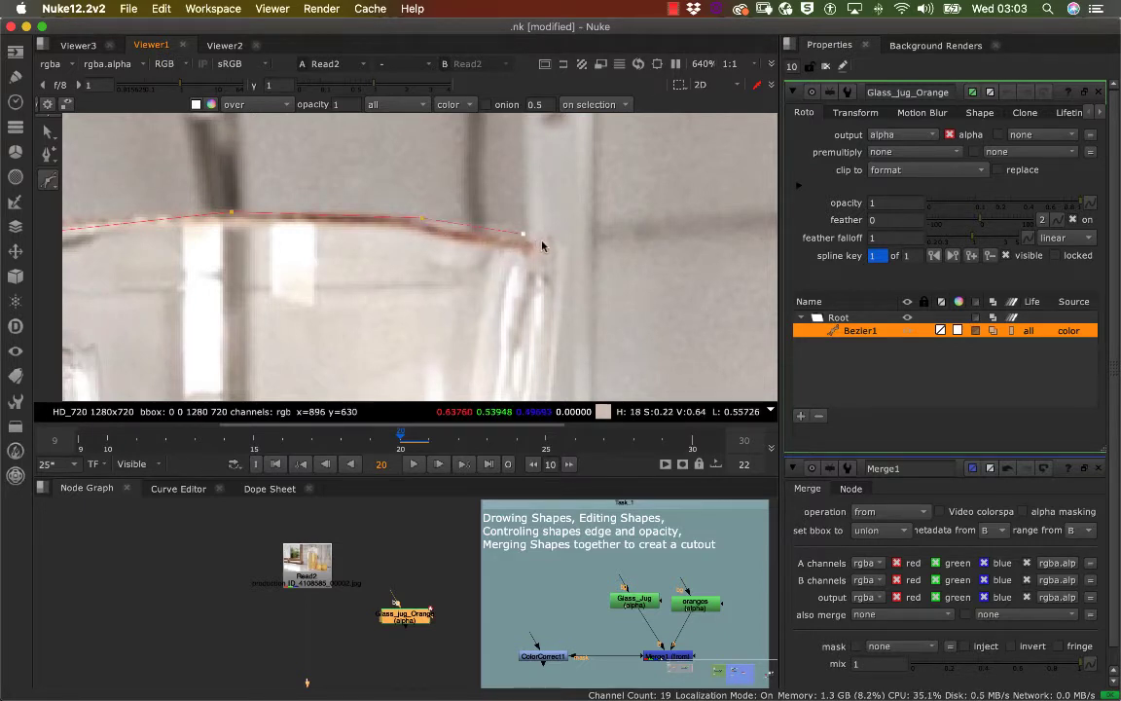
# - Continue the Bezier around the rim's right corner and down the right side of the jug's neck to the shoulder
pyautogui.moveTo(550, 241); pyautogui.dragTo(420, 187, button='middle')
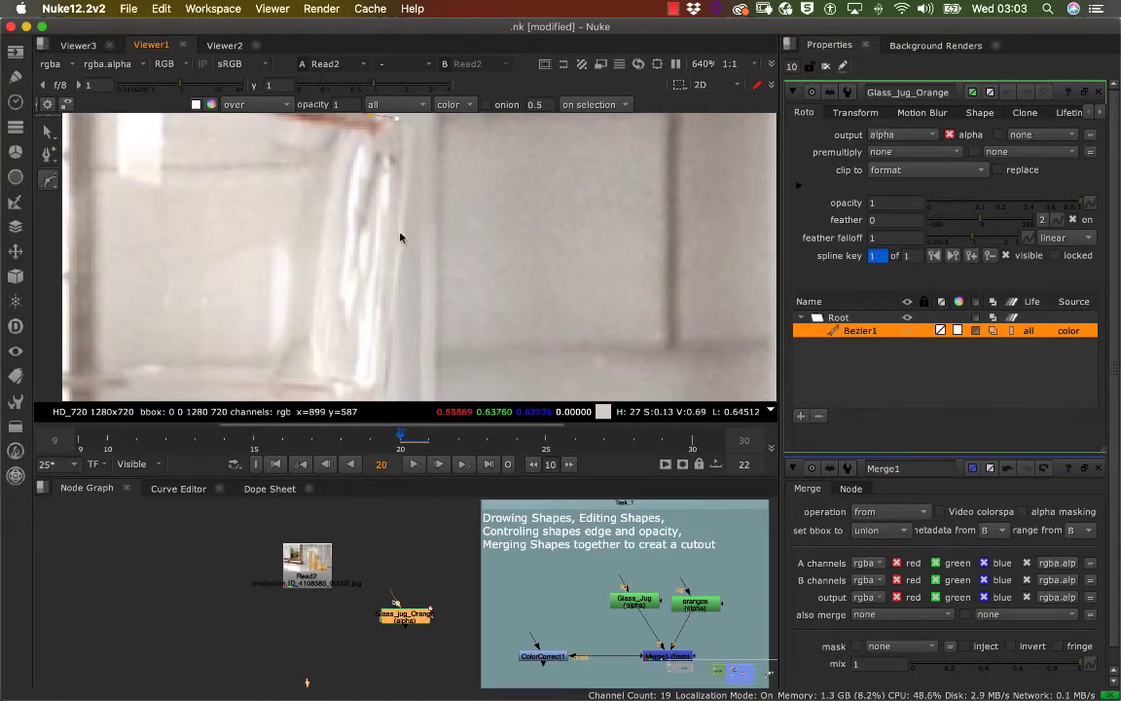
pyautogui.moveTo(374, 260); pyautogui.dragTo(340, 285, button='middle')
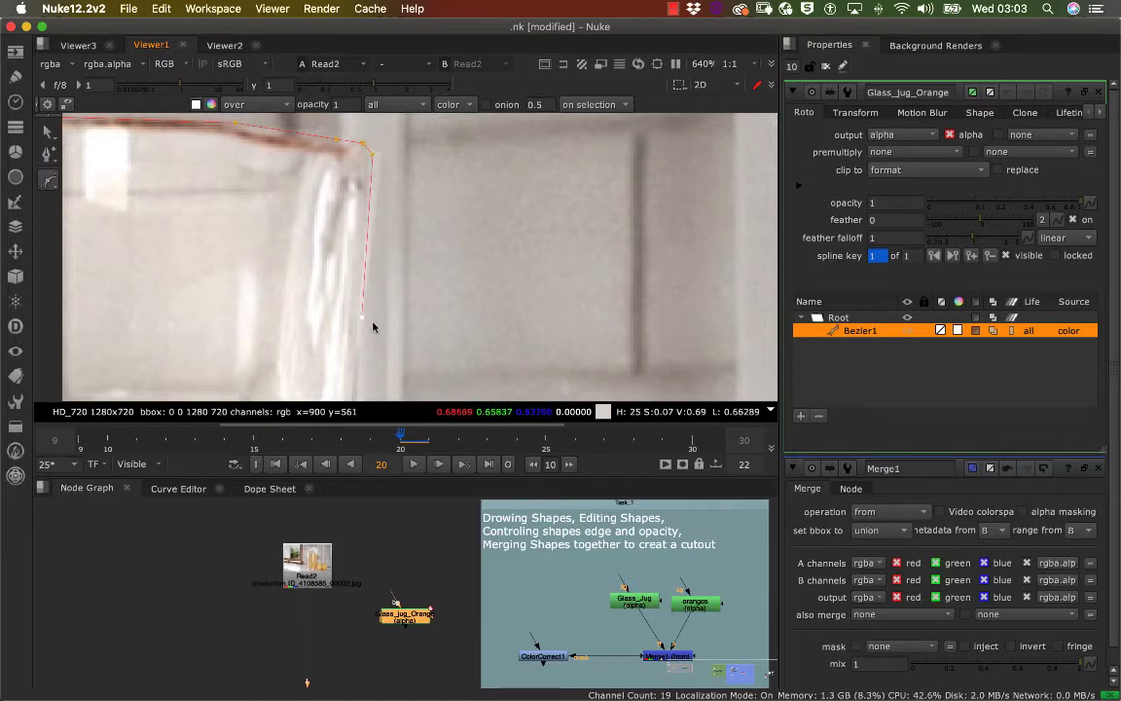
pyautogui.moveTo(371, 326); pyautogui.dragTo(383, 162, button='middle')
pyautogui.click(368, 272)
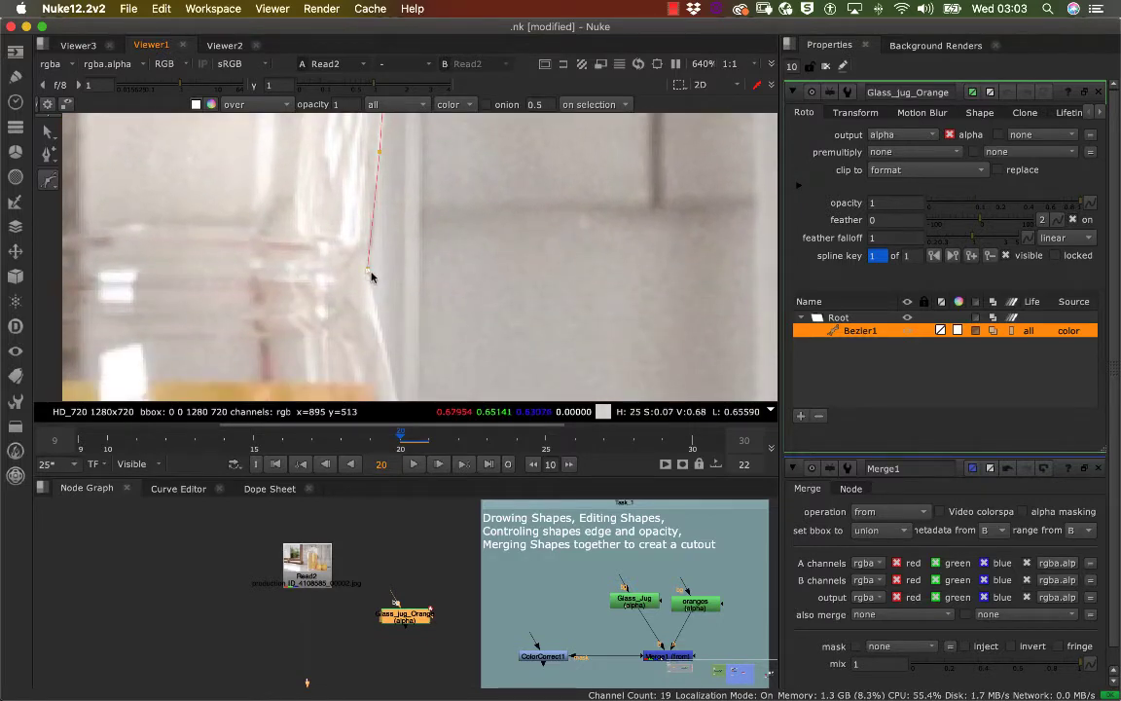
# - Extend the Bezier from the shoulder down the right edge of the jug's body to just above the nearest orange
pyautogui.moveTo(401, 274); pyautogui.dragTo(305, 237, button='middle')
pyautogui.scroll(3, 362, 261)
pyautogui.scroll(-5, 355, 278)
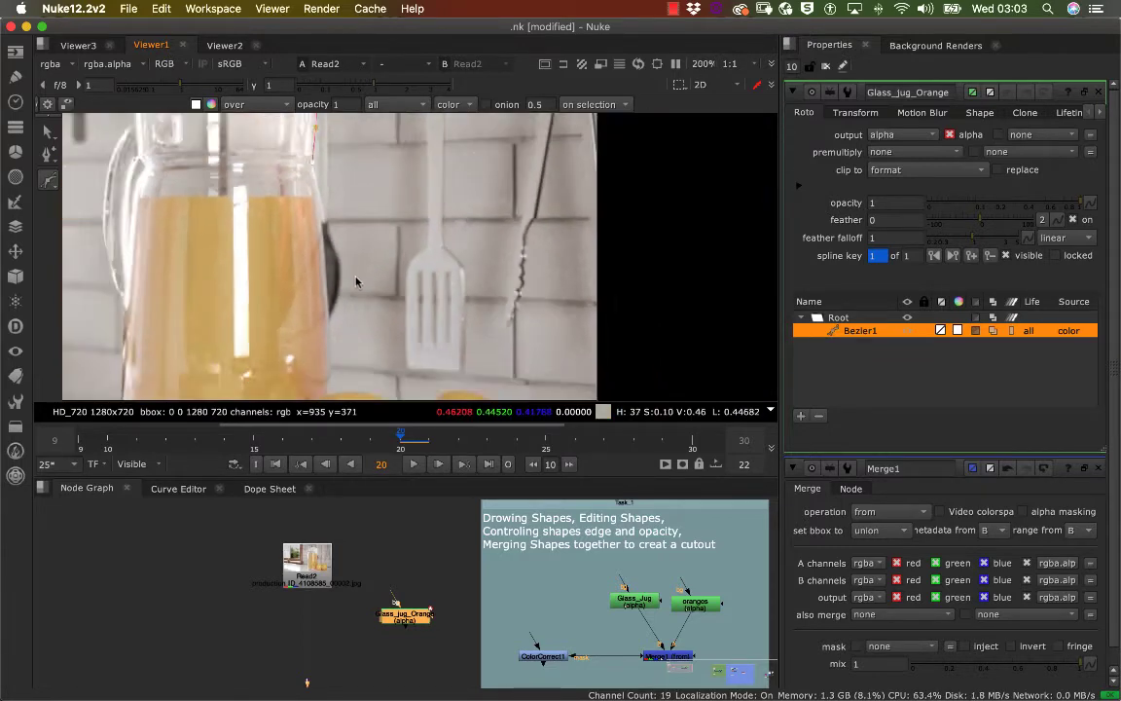
pyautogui.scroll(15, 348, 278)
pyautogui.scroll(-1, 334, 352)
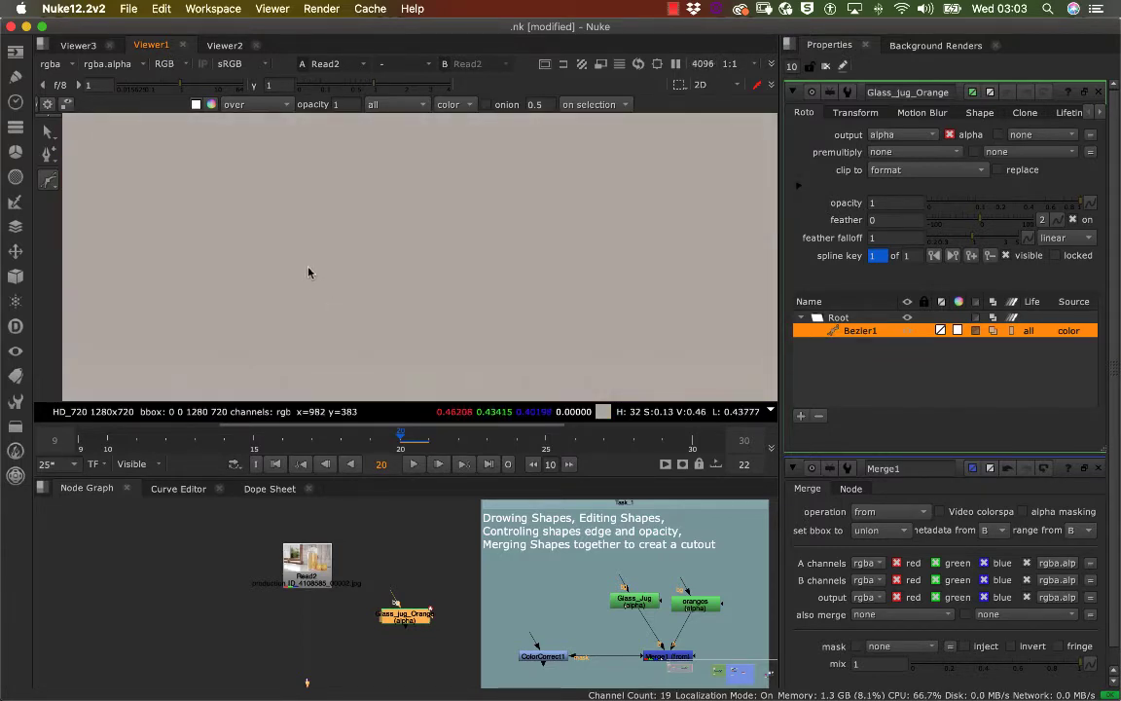
pyautogui.press('f')
pyautogui.scroll(6, 513, 239)
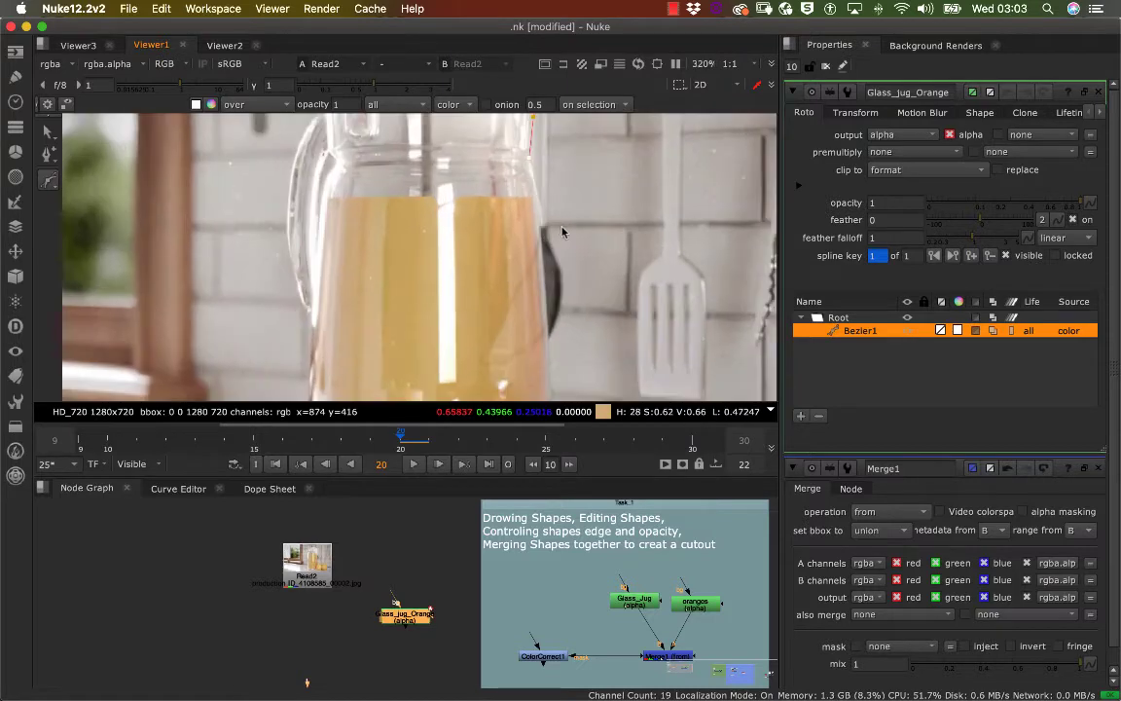
pyautogui.moveTo(557, 231); pyautogui.dragTo(412, 328, button='middle')
pyautogui.moveTo(430, 269); pyautogui.dragTo(435, 276, button='middle')
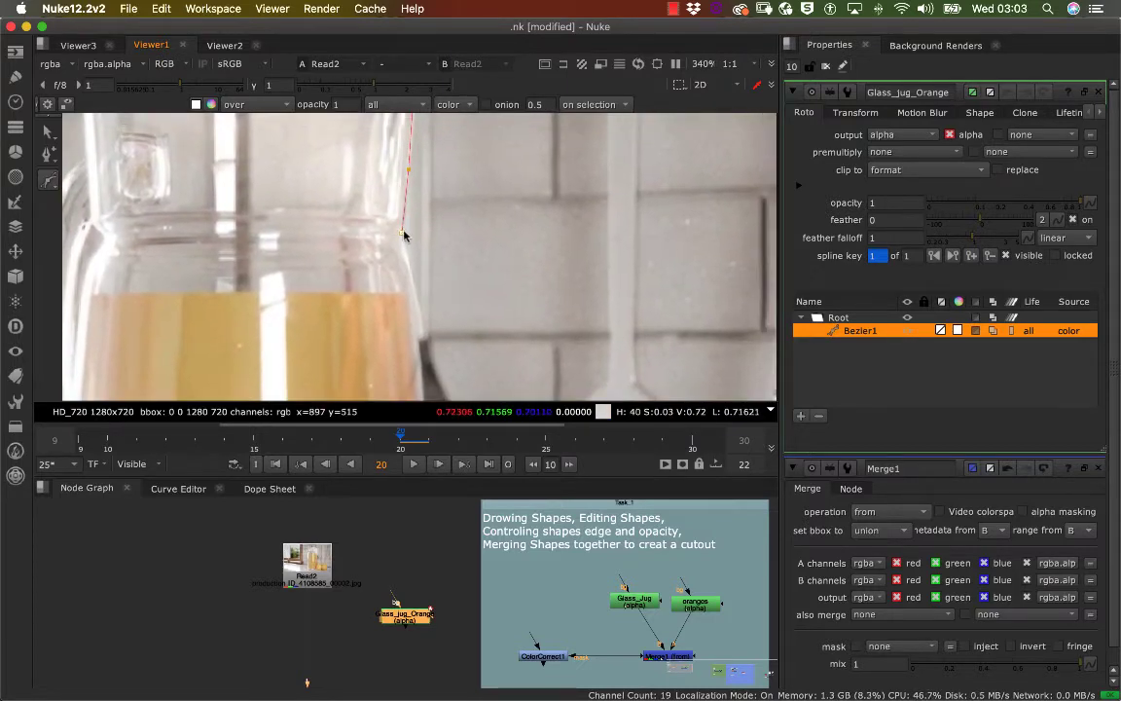
pyautogui.moveTo(420, 339); pyautogui.dragTo(368, 258, button='middle')
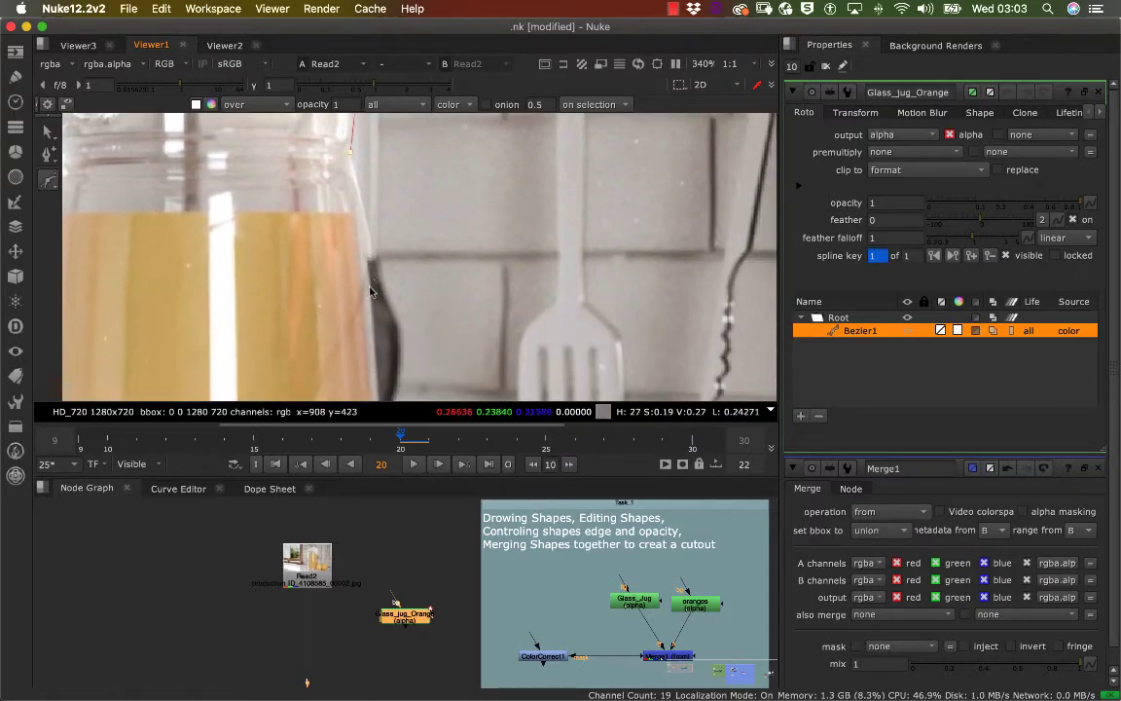
pyautogui.moveTo(371, 306); pyautogui.dragTo(400, 170, button='middle')
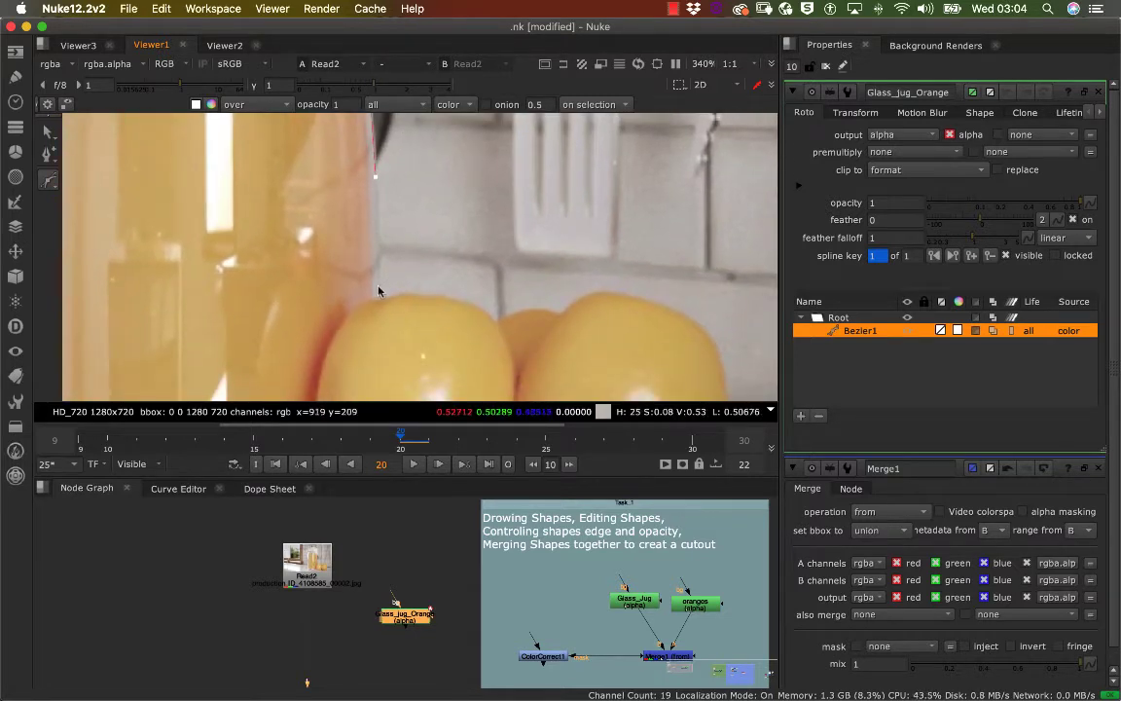
pyautogui.moveTo(379, 291); pyautogui.dragTo(392, 224, button='middle')
pyautogui.click(379, 242)
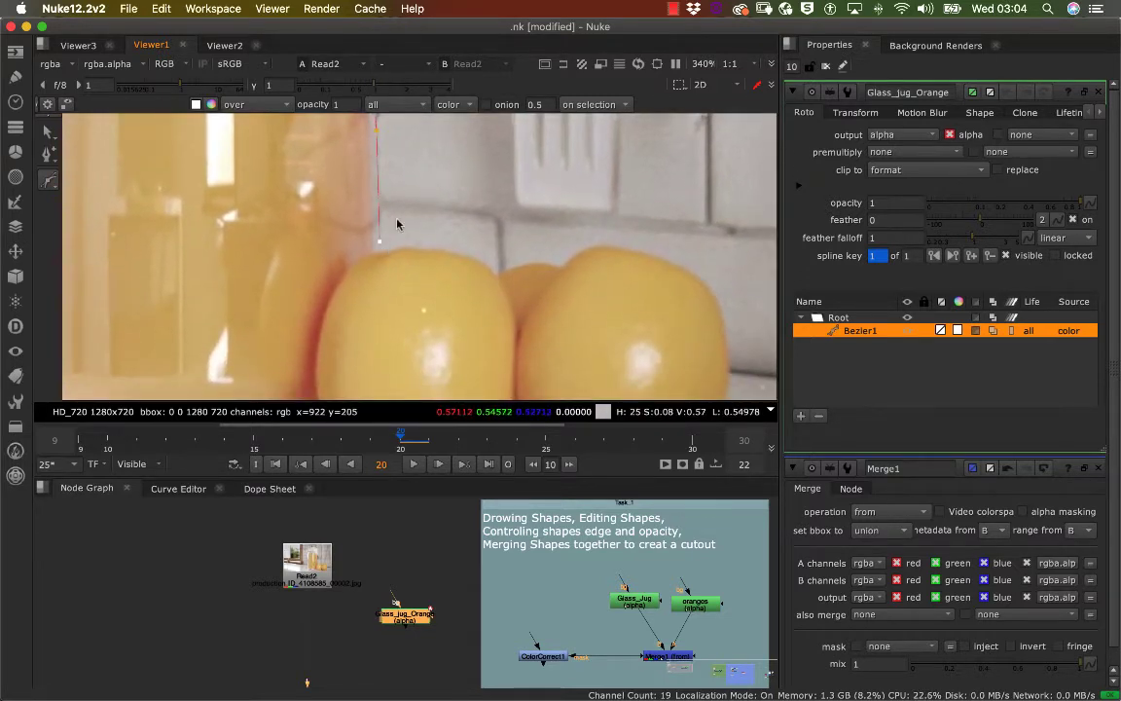
# - Check the right-edge points and continue the Bezier from its last point down across the nearest orange towards the jug's base
pyautogui.moveTo(395, 308); pyautogui.dragTo(437, 354, button='middle')
pyautogui.moveTo(415, 233); pyautogui.dragTo(401, 320, button='middle')
pyautogui.moveTo(375, 184); pyautogui.dragTo(397, 261, button='middle')
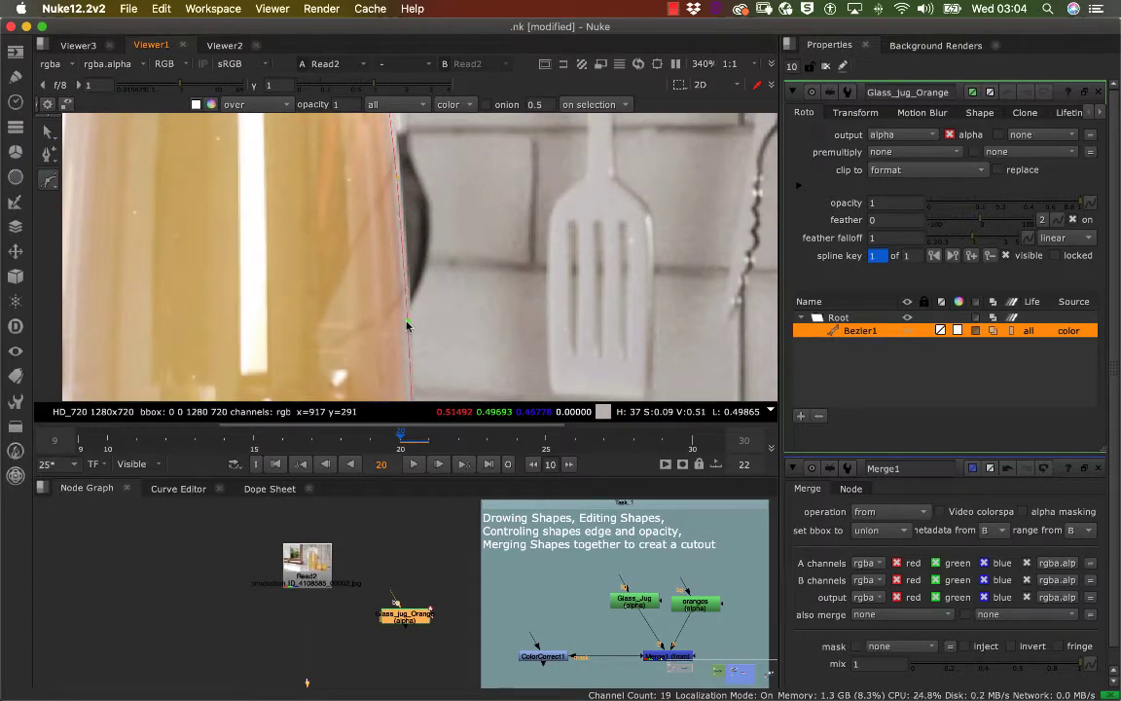
pyautogui.moveTo(428, 310); pyautogui.dragTo(412, 262, button='middle')
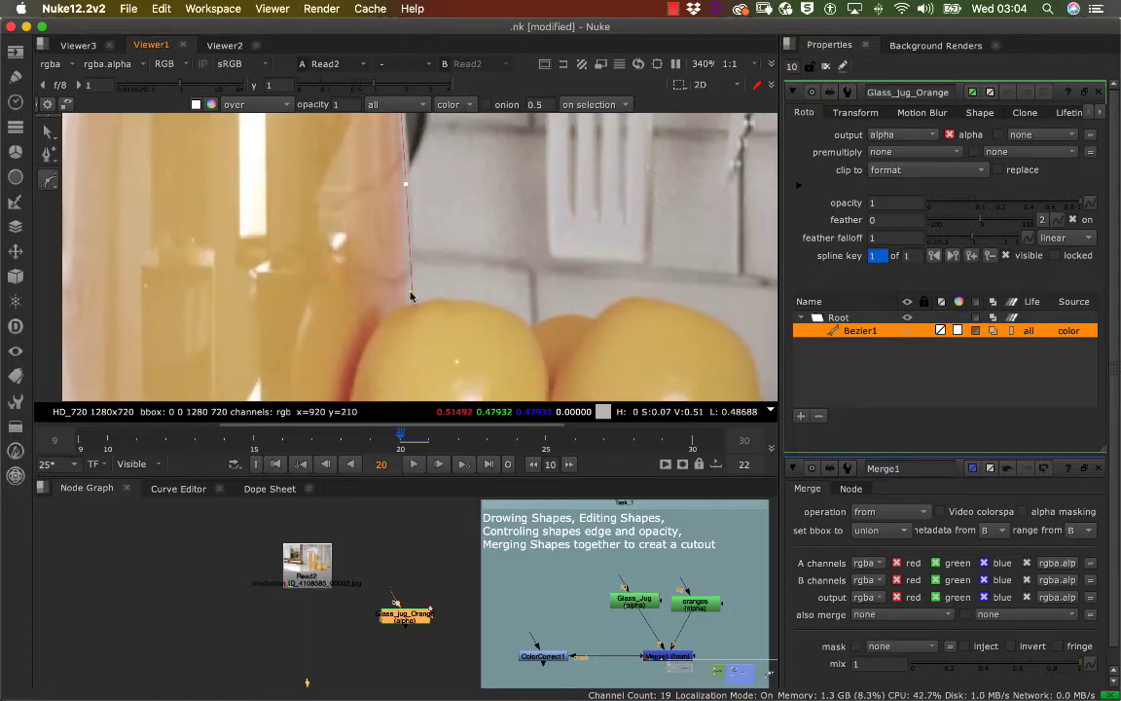
pyautogui.click(407, 299)
pyautogui.moveTo(396, 372); pyautogui.dragTo(430, 250, button='middle')
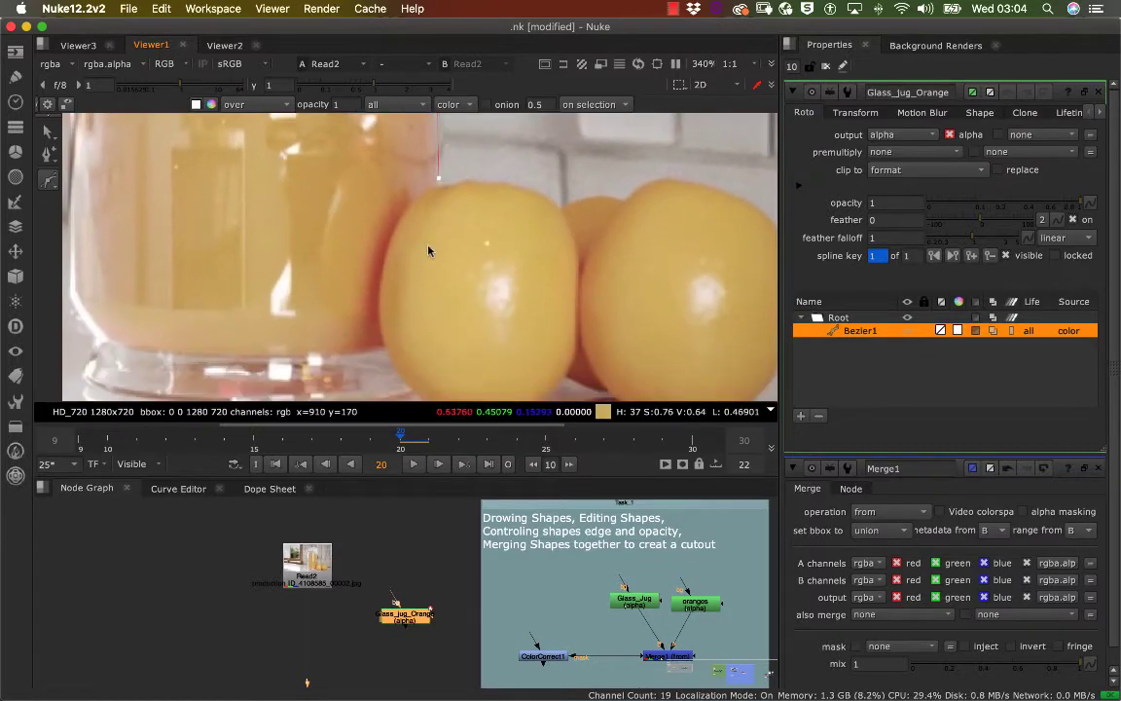
pyautogui.click(436, 331)
pyautogui.click(425, 385)
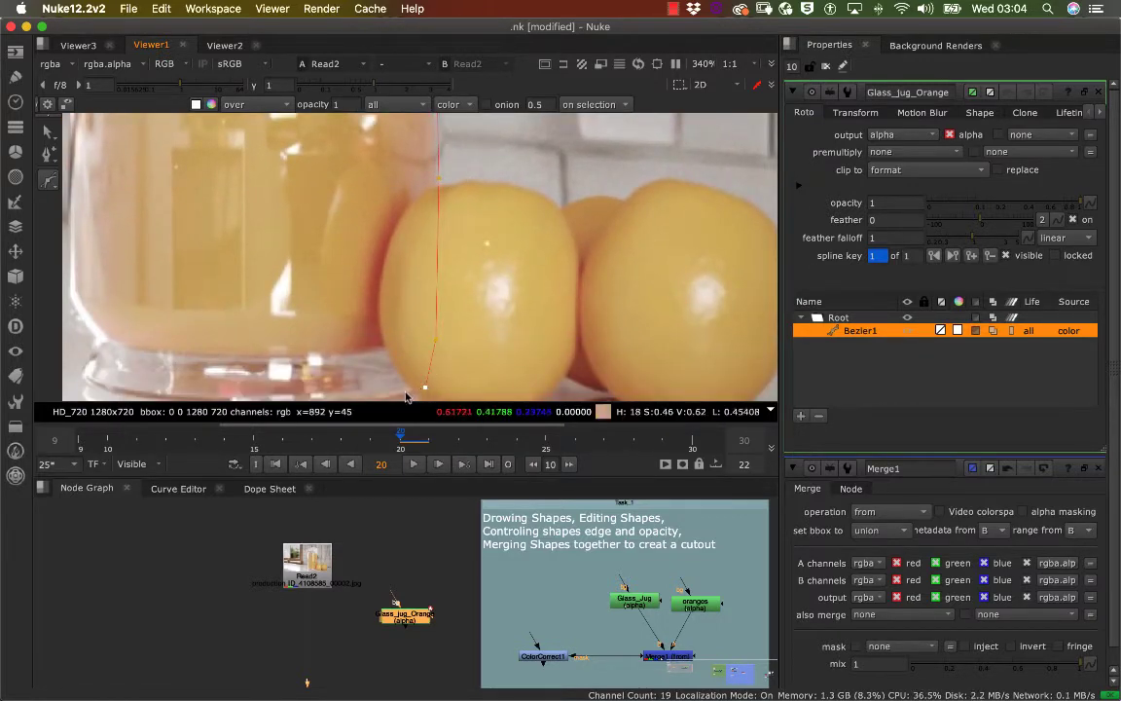
# - Trace the Bezier along the lower edge of the jug's glass base to its left corner
pyautogui.moveTo(436, 369); pyautogui.dragTo(592, 284, button='middle')
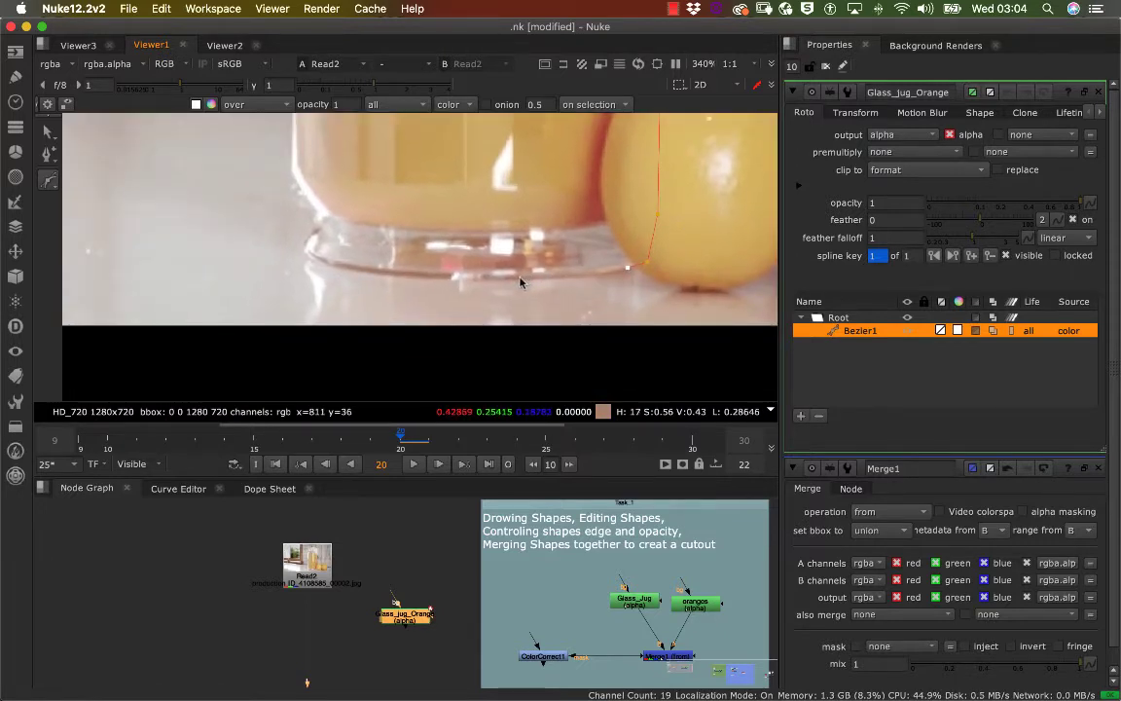
pyautogui.click(351, 271)
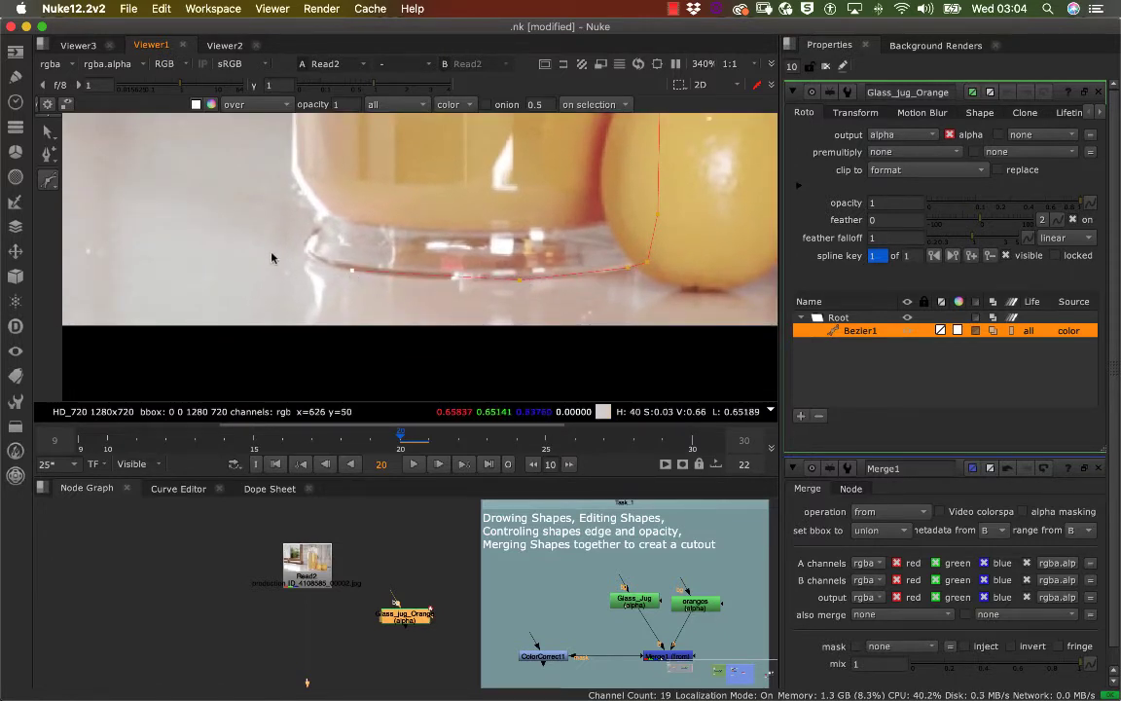
pyautogui.click(304, 250)
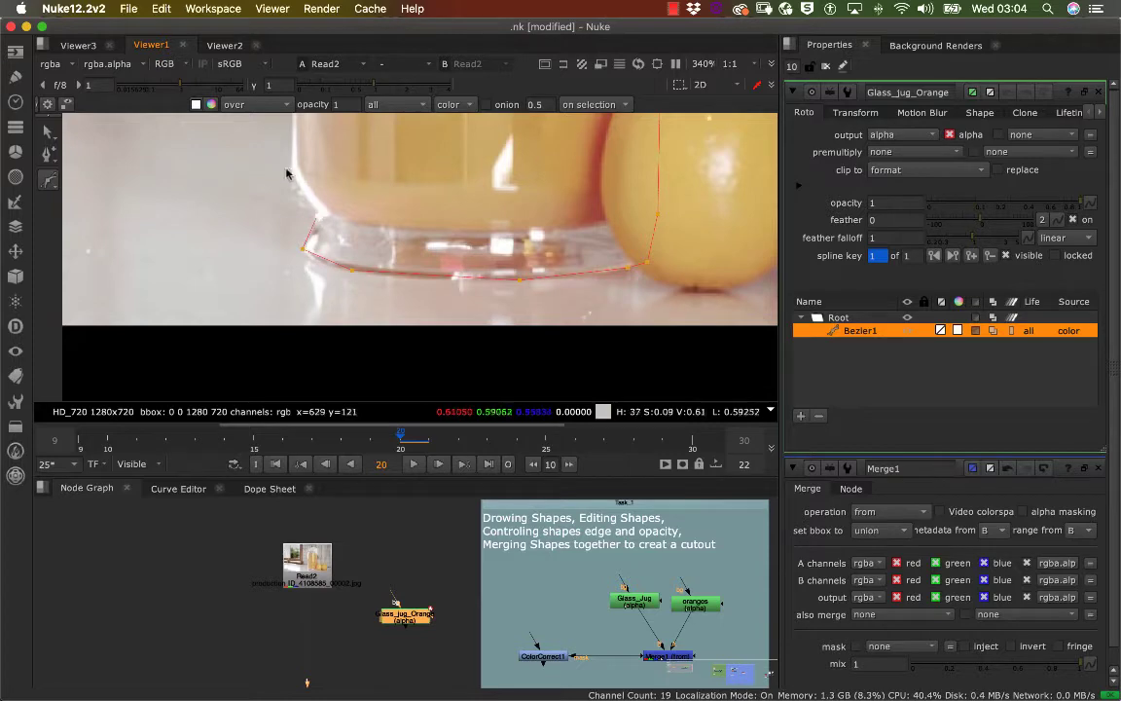
# - Trace up the jug's left side and the handle's outer edge, and close the Bezier at the rim's left corner
pyautogui.scroll(-6, 292, 174)
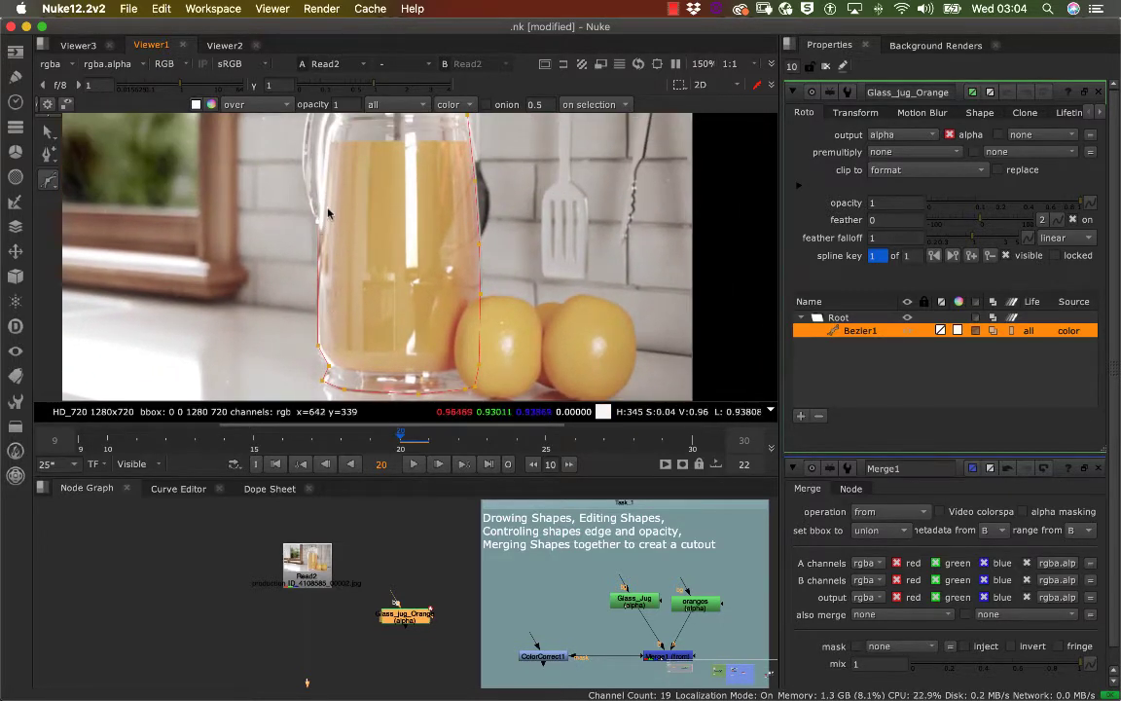
pyautogui.moveTo(334, 194); pyautogui.dragTo(358, 310, button='middle')
pyautogui.scroll(4, 358, 311)
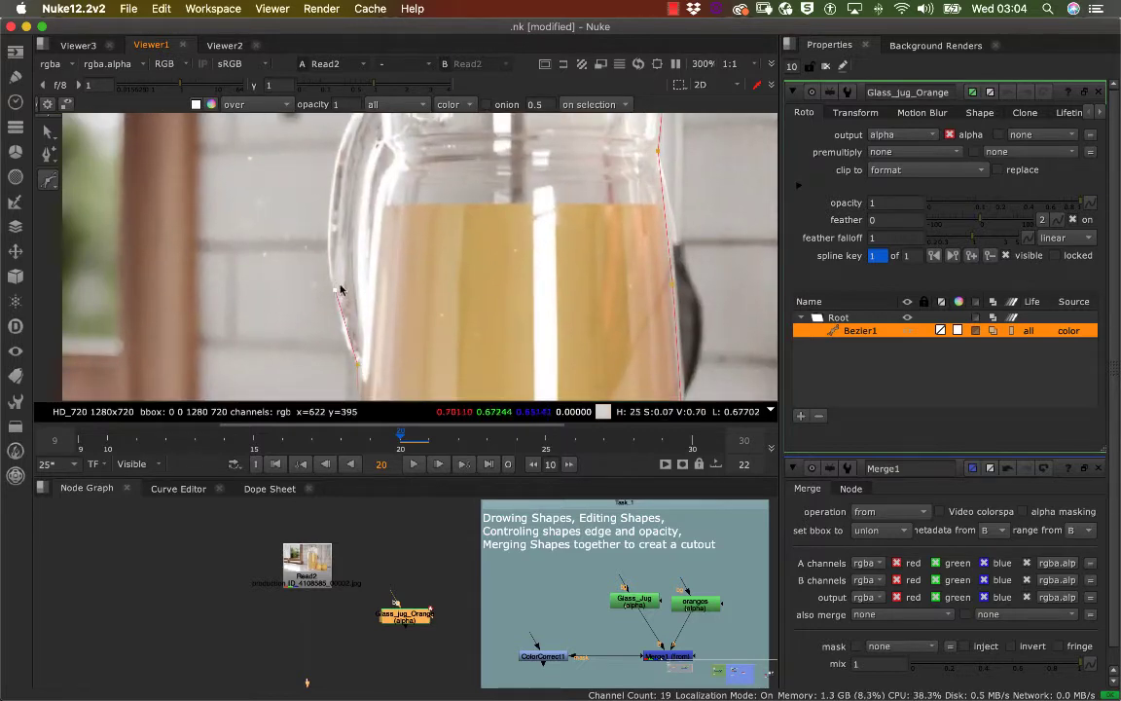
pyautogui.click(333, 183)
pyautogui.moveTo(341, 185); pyautogui.dragTo(311, 277, button='middle')
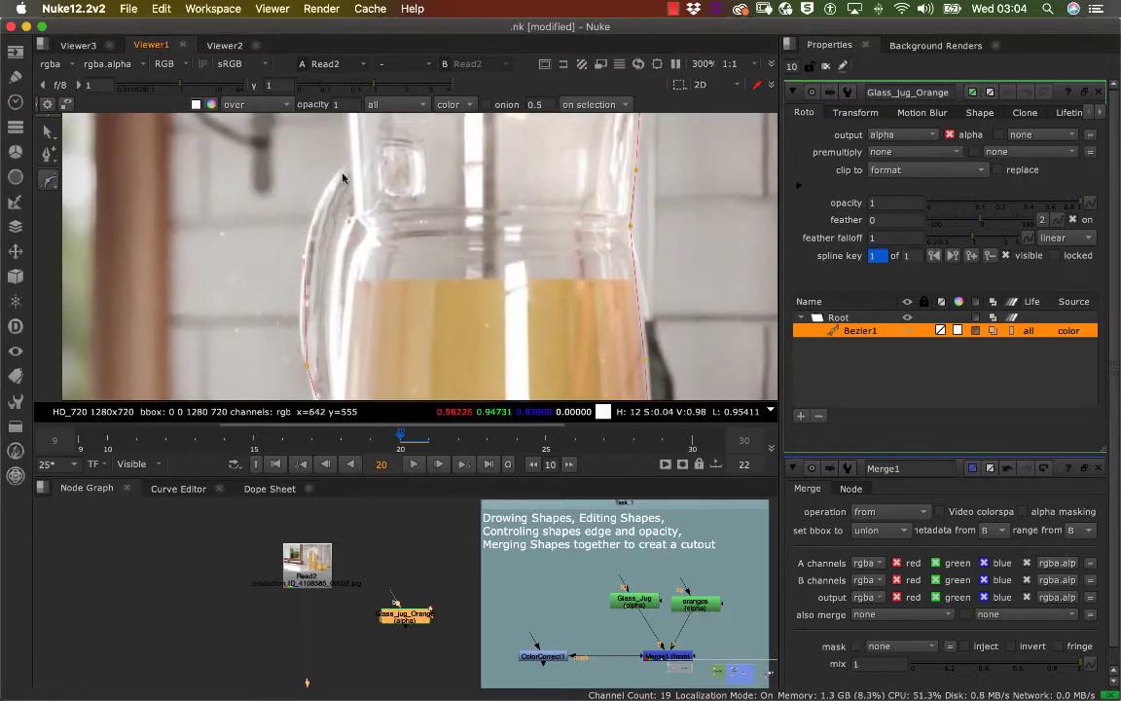
pyautogui.click(348, 165)
pyautogui.moveTo(350, 165); pyautogui.dragTo(337, 258, button='middle')
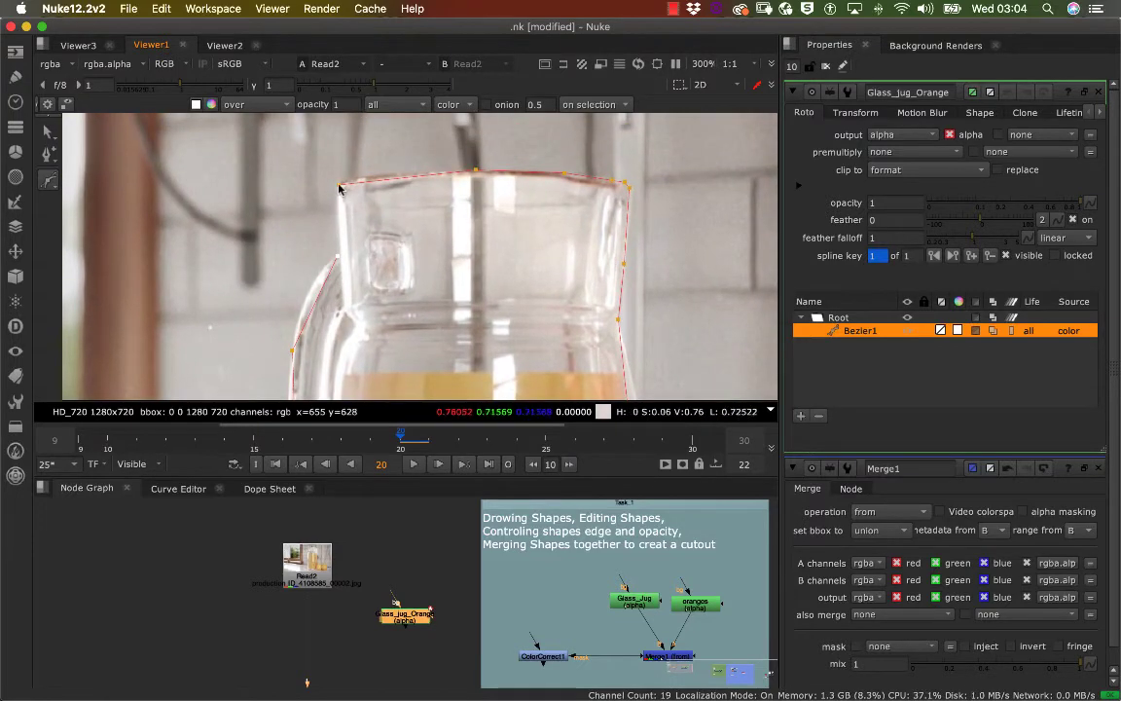
pyautogui.click(339, 184)
# - Select all points of the closed jug shape and view its edge close up
pyautogui.scroll(-4, 443, 248)
pyautogui.scroll(3, 431, 256)
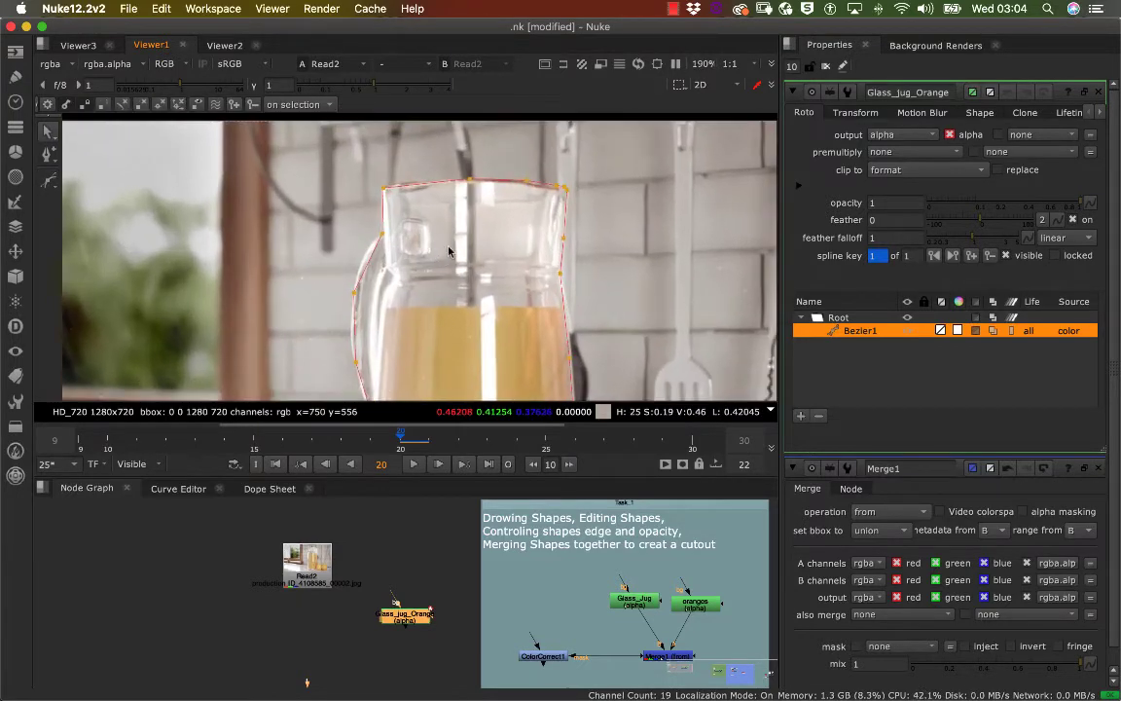
pyautogui.scroll(-5, 474, 237)
pyautogui.scroll(-6, 282, 180)
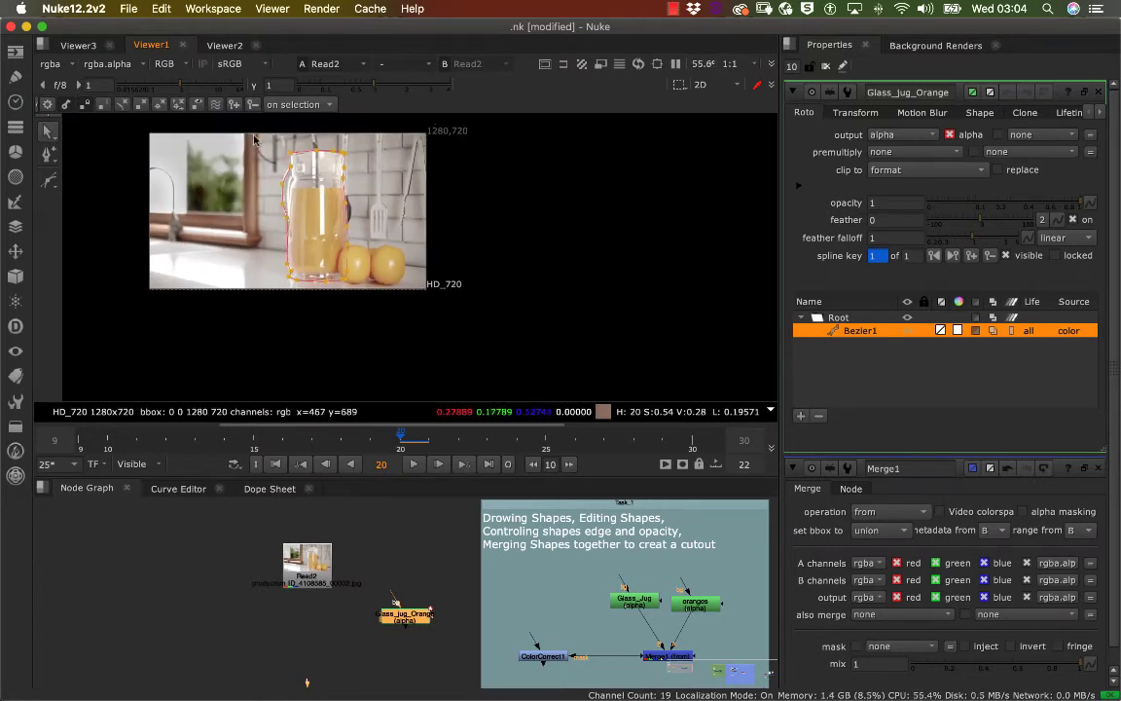
pyautogui.moveTo(231, 121); pyautogui.dragTo(395, 329)
pyautogui.moveTo(370, 260); pyautogui.dragTo(459, 319, button='middle')
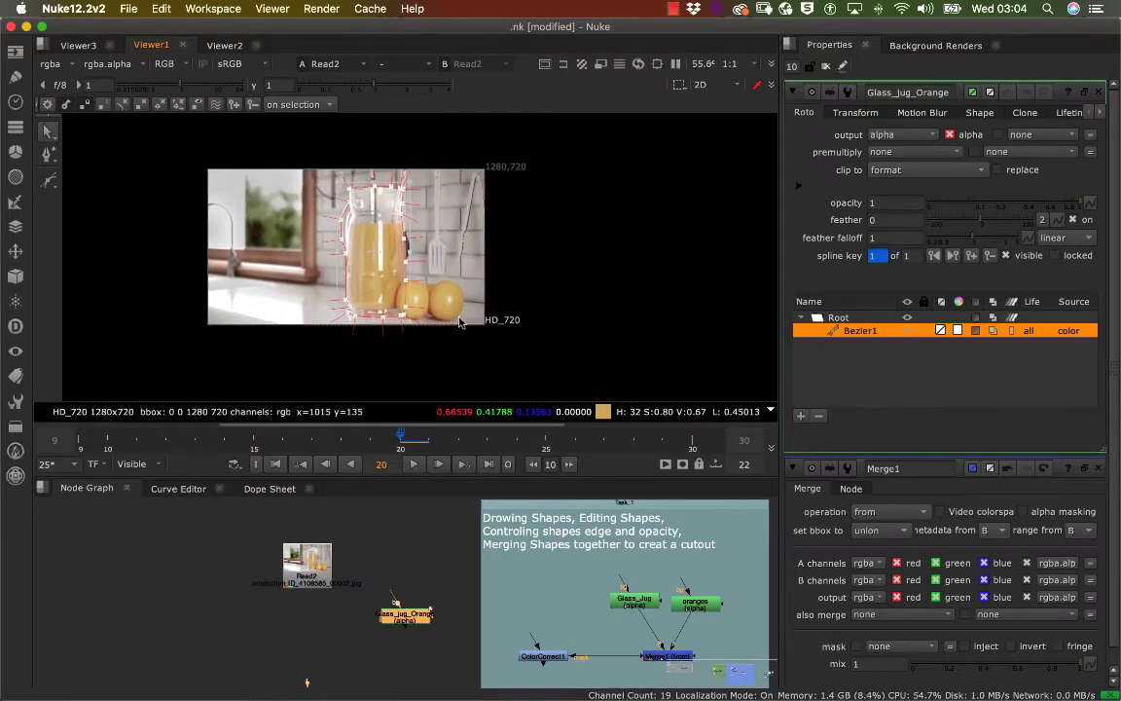
pyautogui.scroll(15, 415, 305)
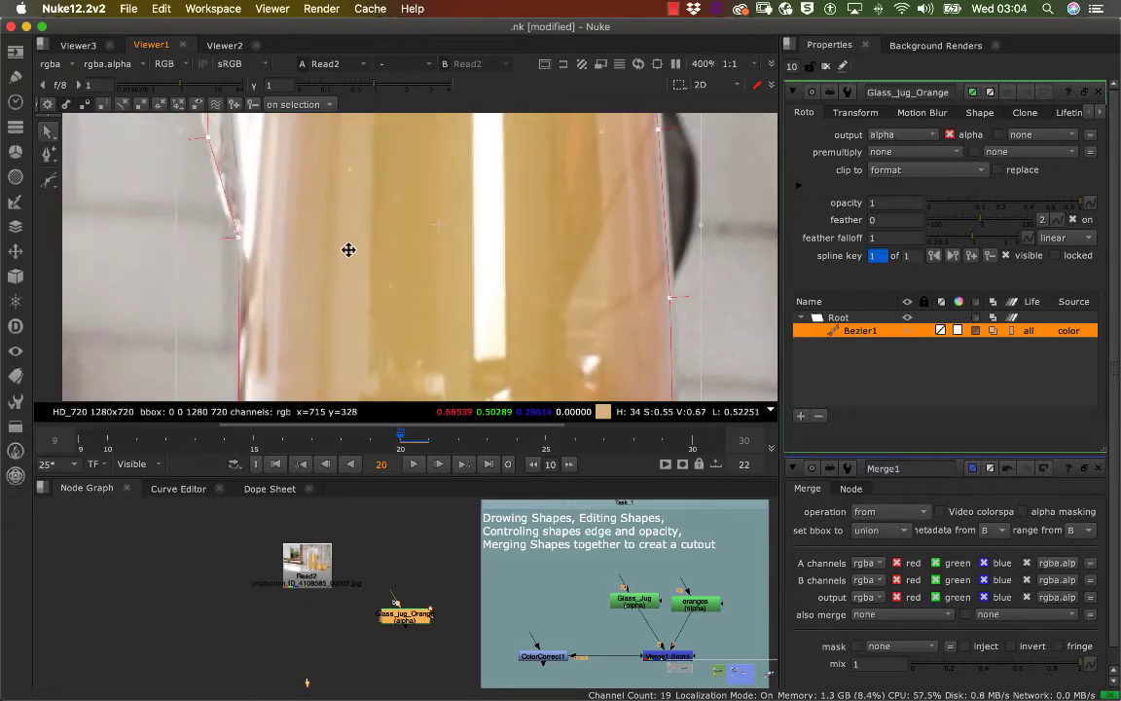
# - Examine close up how closely the Bezier follows the jug's left side and the handle's outer edge
pyautogui.moveTo(348, 250); pyautogui.dragTo(448, 323, button='middle')
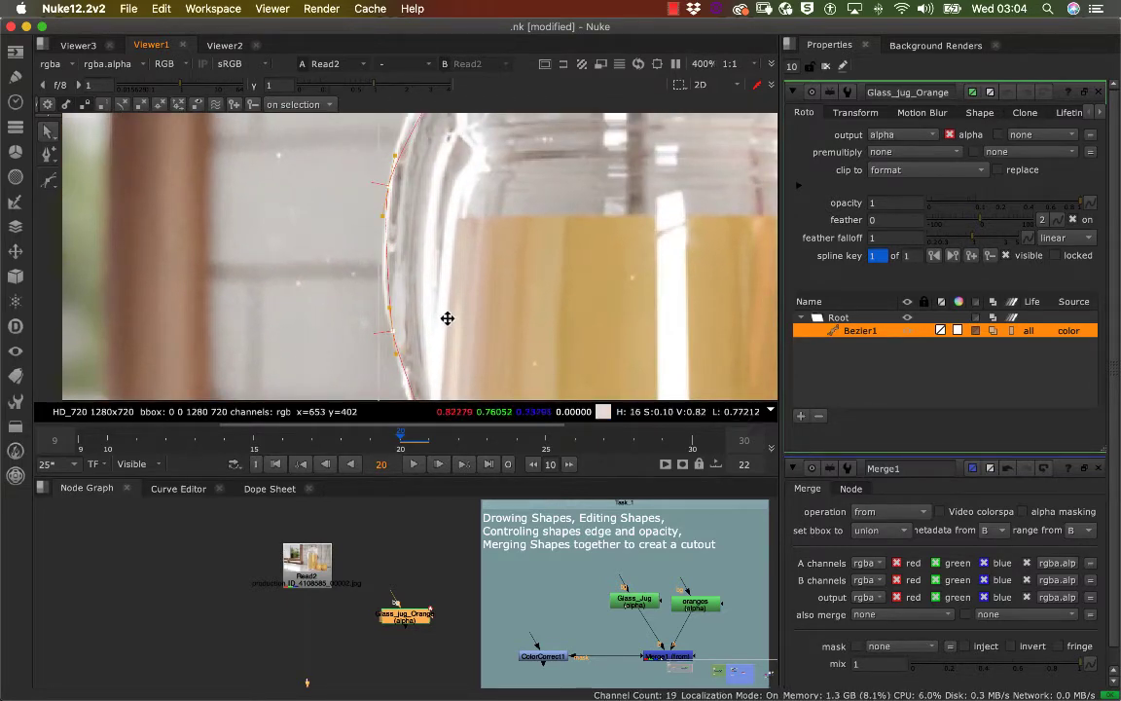
pyautogui.scroll(3, 446, 319)
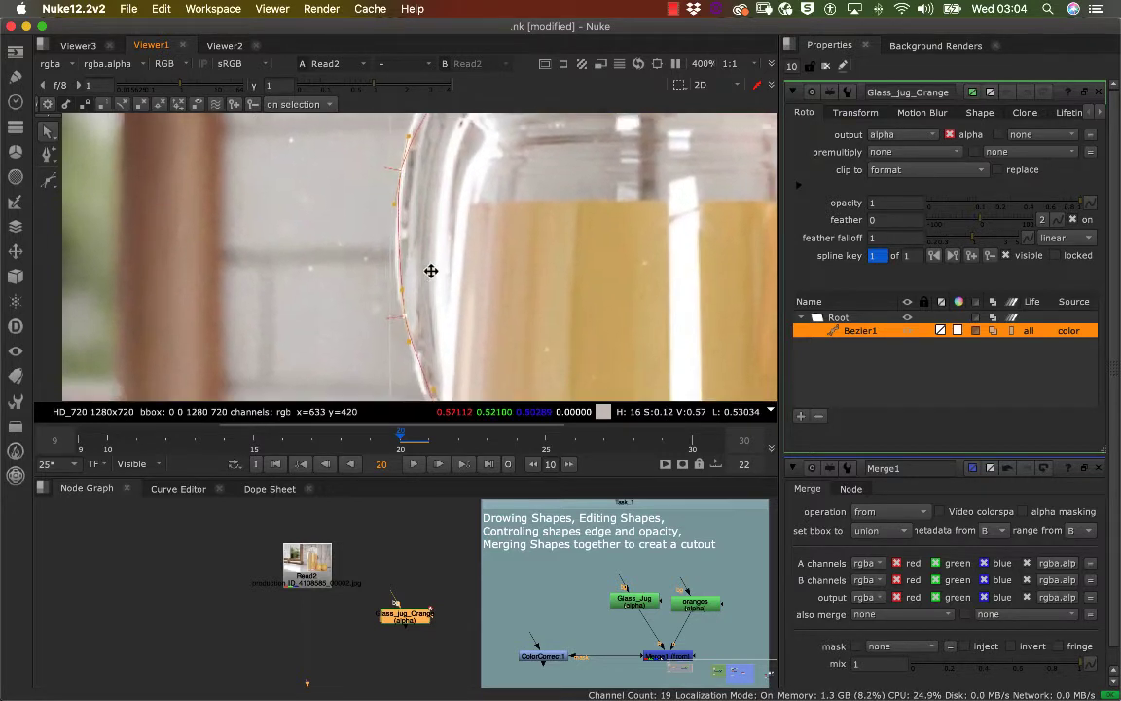
pyautogui.moveTo(430, 331); pyautogui.dragTo(393, 189, button='middle')
pyautogui.moveTo(428, 360); pyautogui.dragTo(402, 213, button='middle')
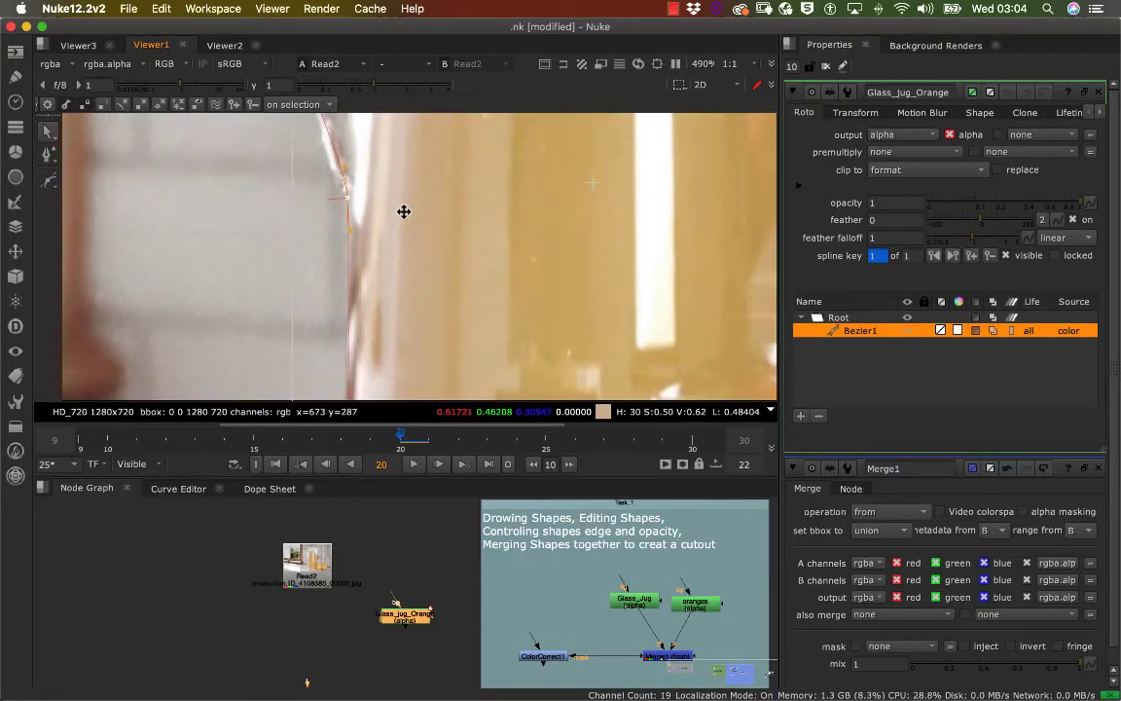
pyautogui.scroll(-1, 419, 255)
pyautogui.moveTo(438, 312)
pyautogui.mouseDown(button='middle')
pyautogui.moveTo(414, 256)
pyautogui.moveTo(528, 318)
pyautogui.mouseUp(button='middle')
pyautogui.moveTo(483, 255); pyautogui.dragTo(504, 336, button='middle')
pyautogui.moveTo(479, 277); pyautogui.dragTo(498, 330, button='middle')
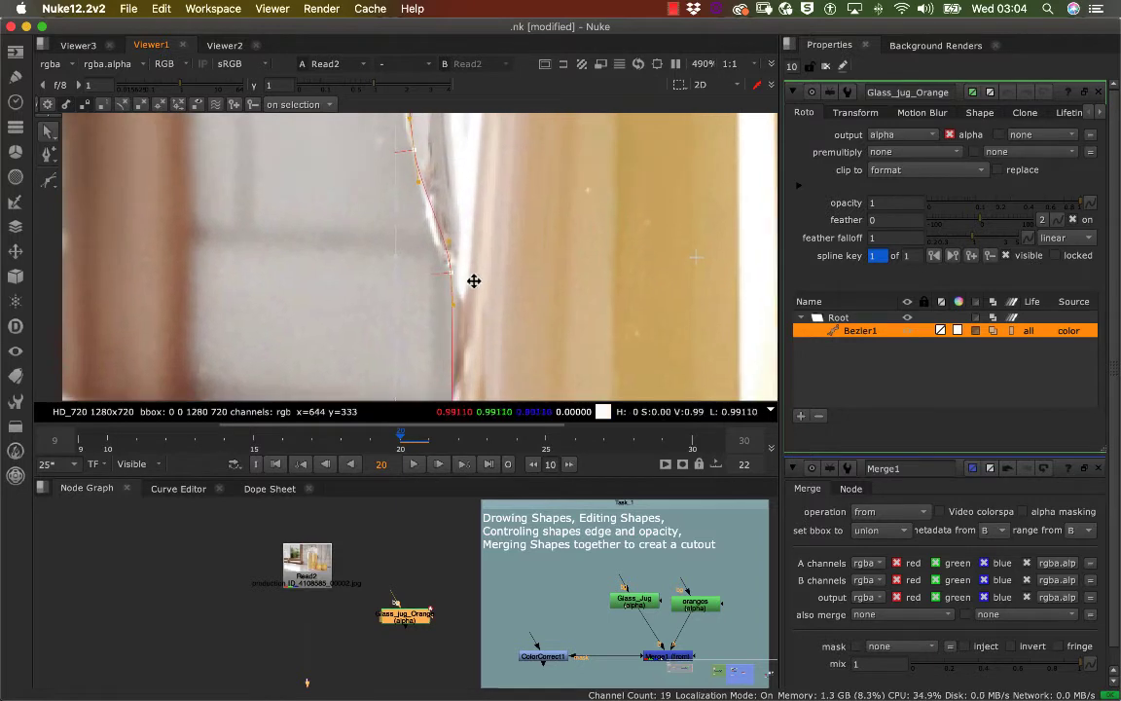
pyautogui.moveTo(484, 212); pyautogui.dragTo(498, 245, button='middle')
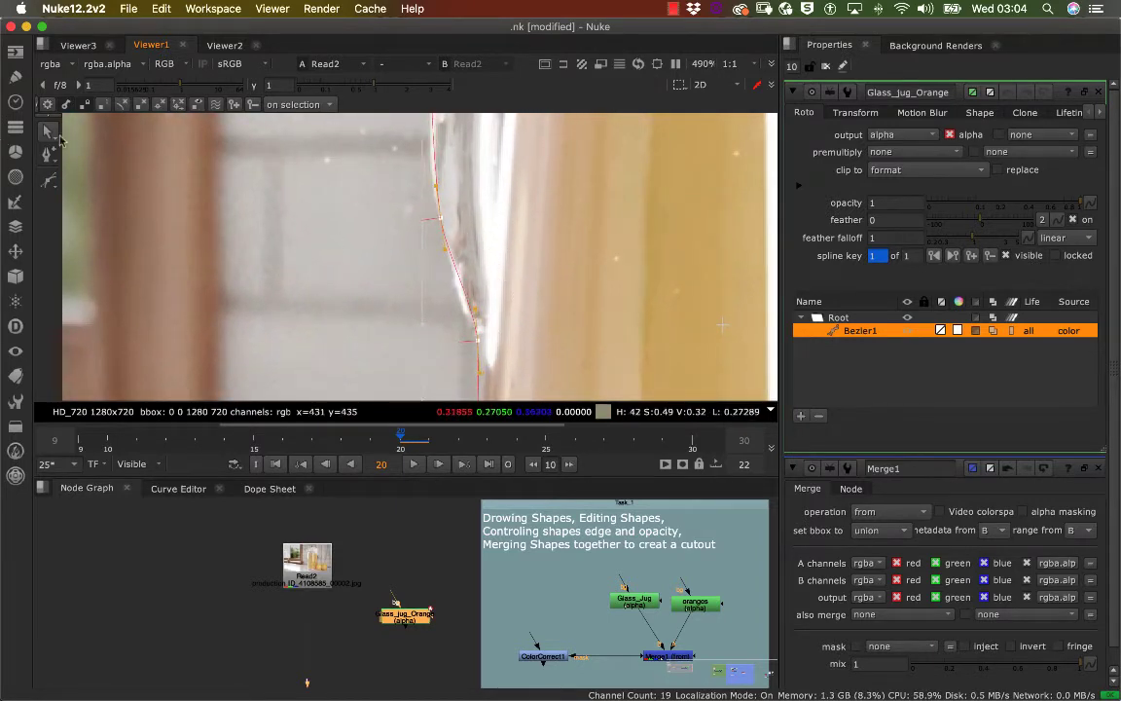
# - Activate the selection tool and reshape the Bezier where the handle's lower end meets the jug's left side
pyautogui.click(50, 130)
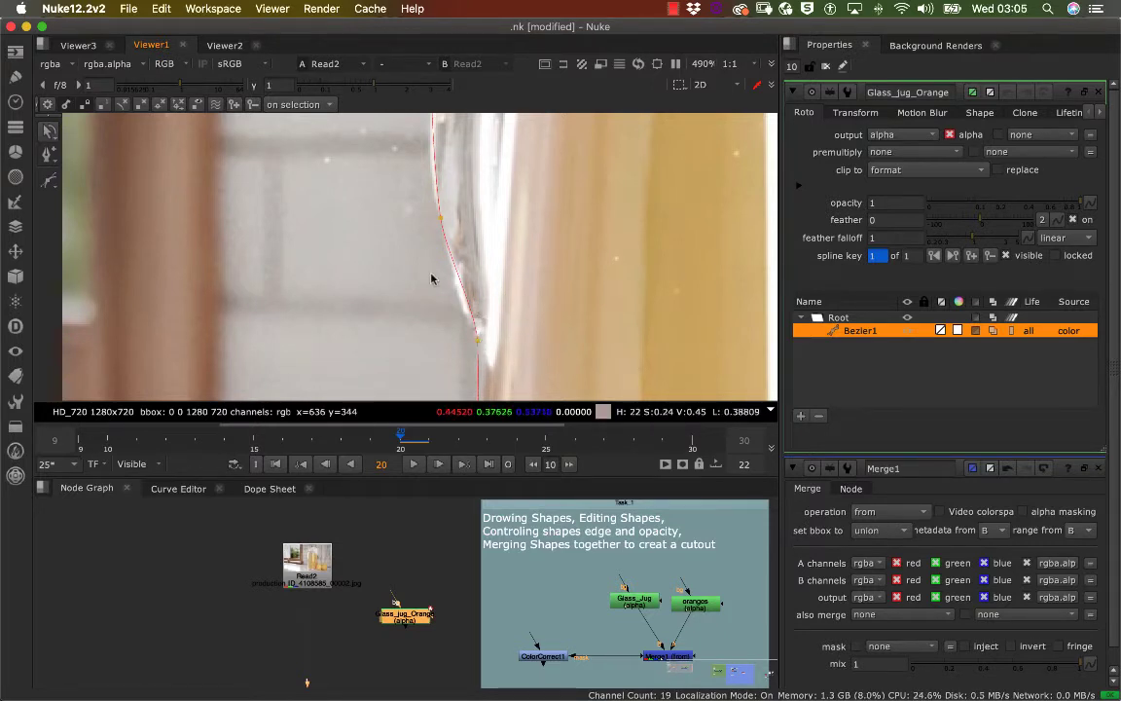
pyautogui.click(49, 127)
pyautogui.click(70, 129)
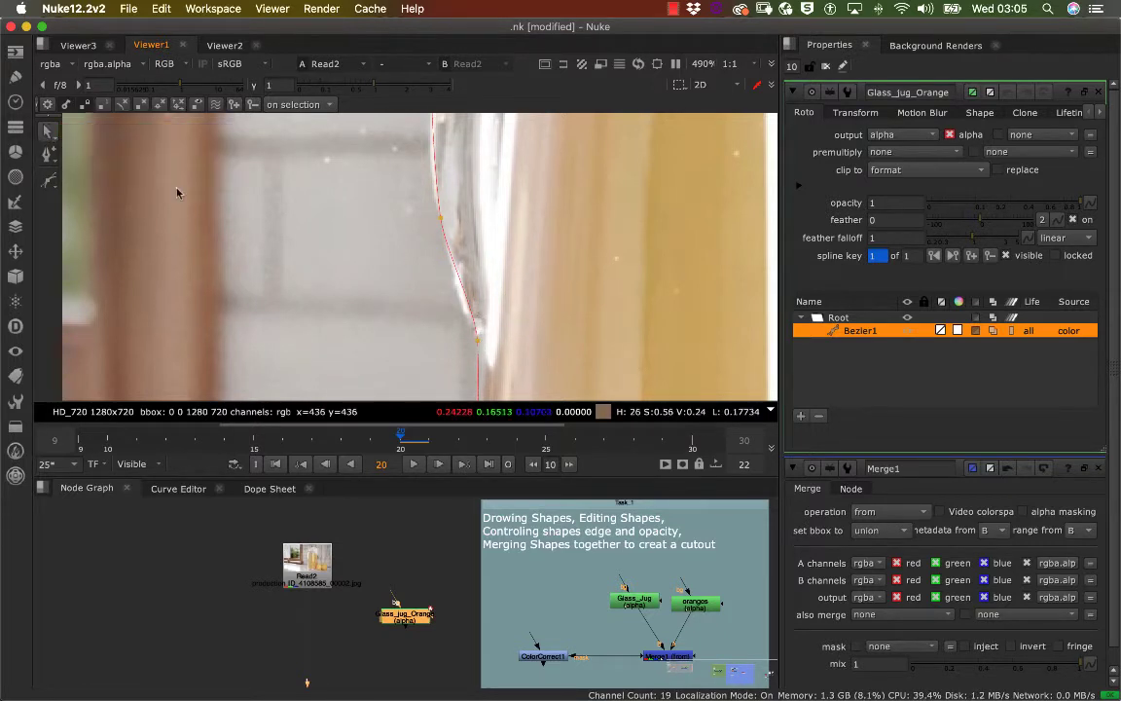
pyautogui.moveTo(478, 320); pyautogui.dragTo(462, 310)
pyautogui.moveTo(476, 376); pyautogui.dragTo(478, 395, button='middle')
# - Adjust the point and tangents on the handle's lower outer curve so the Bezier hugs the glass edge
pyautogui.moveTo(419, 267); pyautogui.dragTo(443, 418, button='middle')
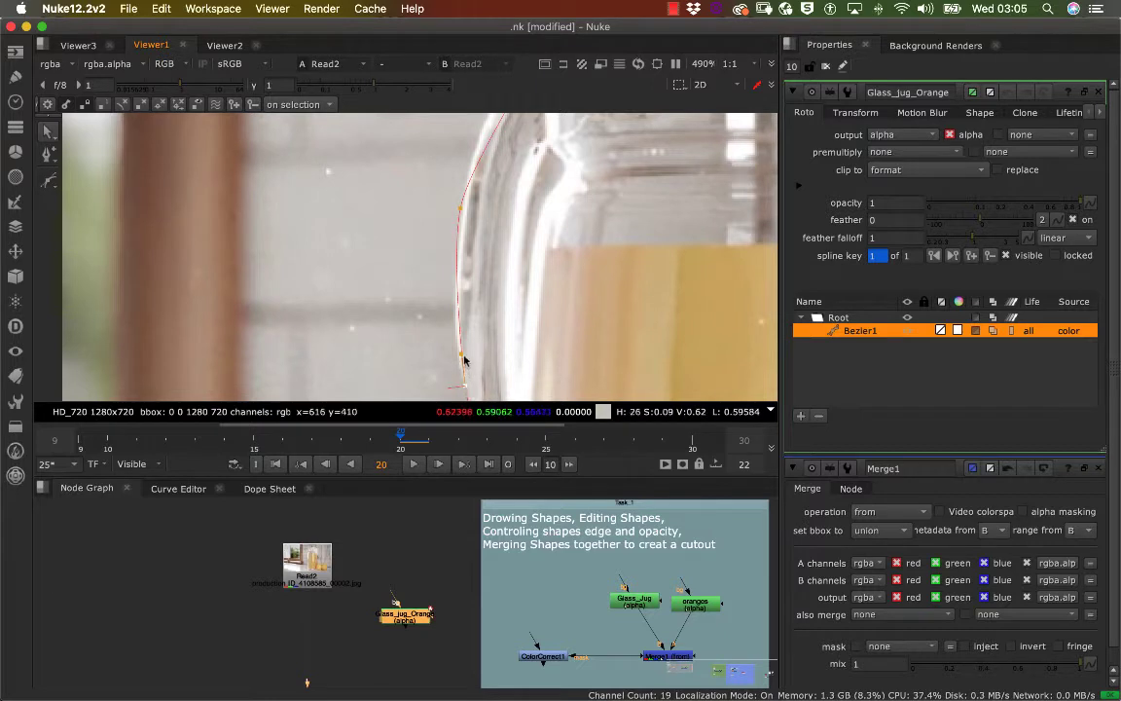
pyautogui.moveTo(461, 355); pyautogui.dragTo(451, 352)
pyautogui.moveTo(484, 291); pyautogui.dragTo(427, 167, button='middle')
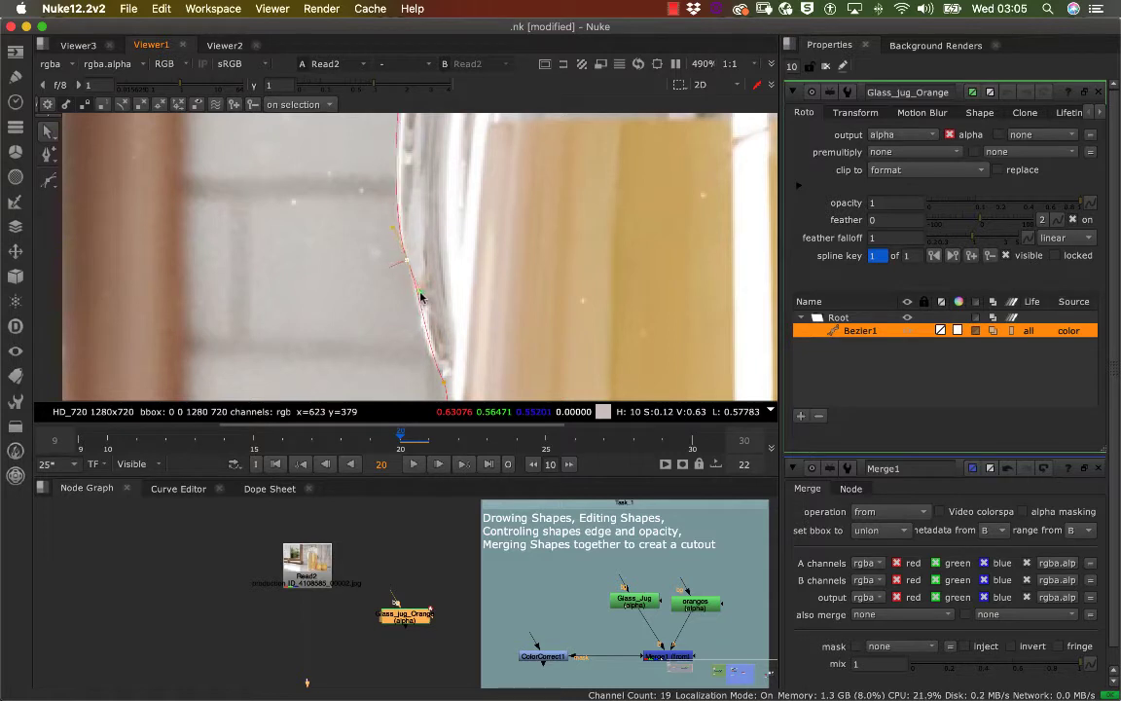
pyautogui.moveTo(423, 218)
pyautogui.mouseDown(button='middle')
pyautogui.moveTo(424, 325)
pyautogui.moveTo(422, 194)
pyautogui.mouseUp(button='middle')
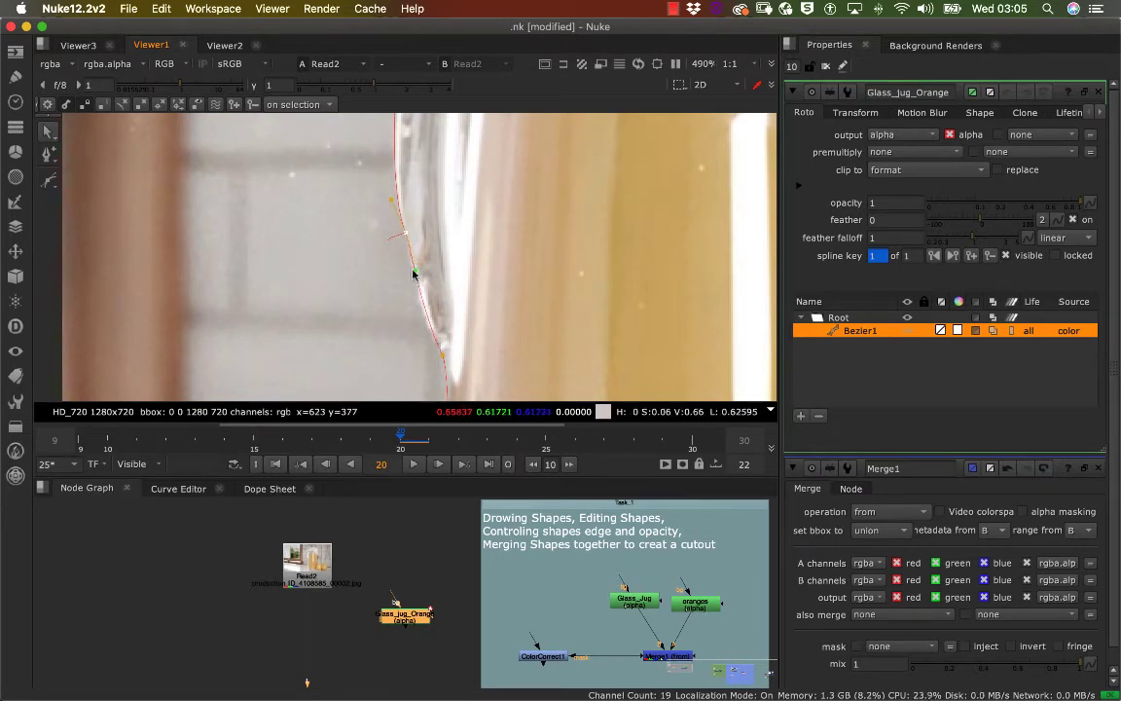
pyautogui.moveTo(414, 270)
pyautogui.mouseDown()
pyautogui.moveTo(425, 273)
pyautogui.moveTo(484, 196)
pyautogui.moveTo(401, 285)
pyautogui.moveTo(421, 283)
pyautogui.moveTo(412, 285)
pyautogui.mouseUp()
# - Fit the Bezier to the handle's upper outer curve, up to where the handle joins the jug's neck
pyautogui.moveTo(433, 186); pyautogui.dragTo(422, 322, button='middle')
pyautogui.moveTo(398, 181); pyautogui.dragTo(388, 207, button='middle')
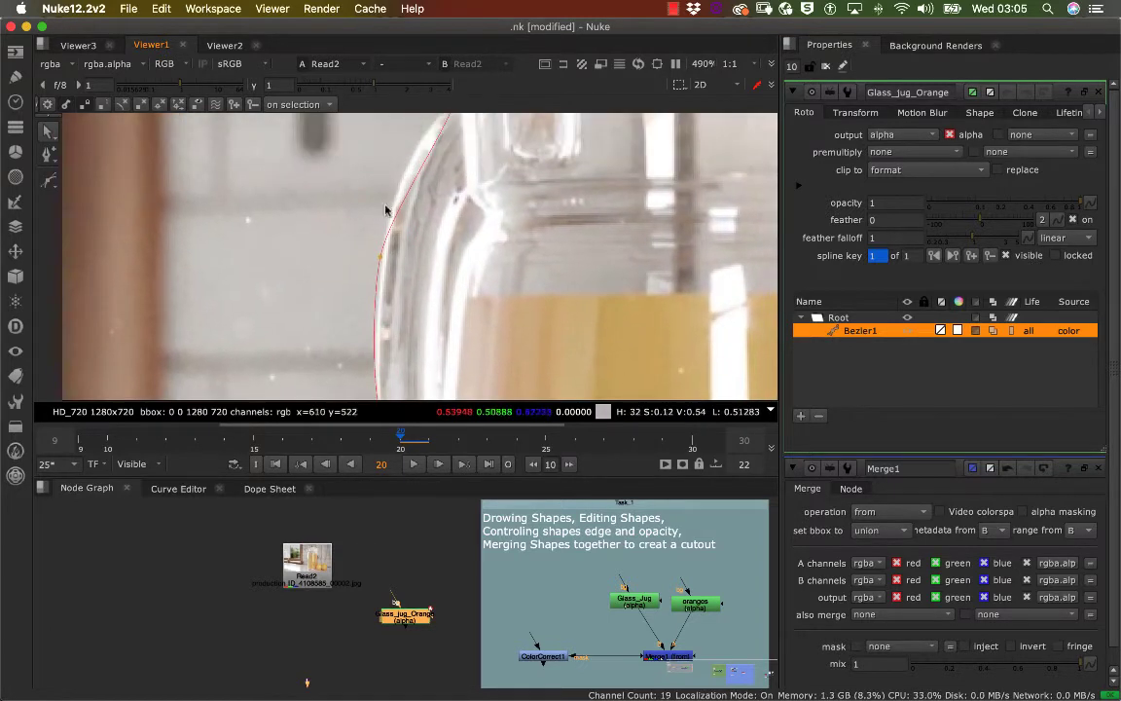
pyautogui.moveTo(389, 215); pyautogui.dragTo(383, 210)
pyautogui.moveTo(378, 256); pyautogui.dragTo(382, 258)
pyautogui.moveTo(407, 234); pyautogui.dragTo(352, 295, button='middle')
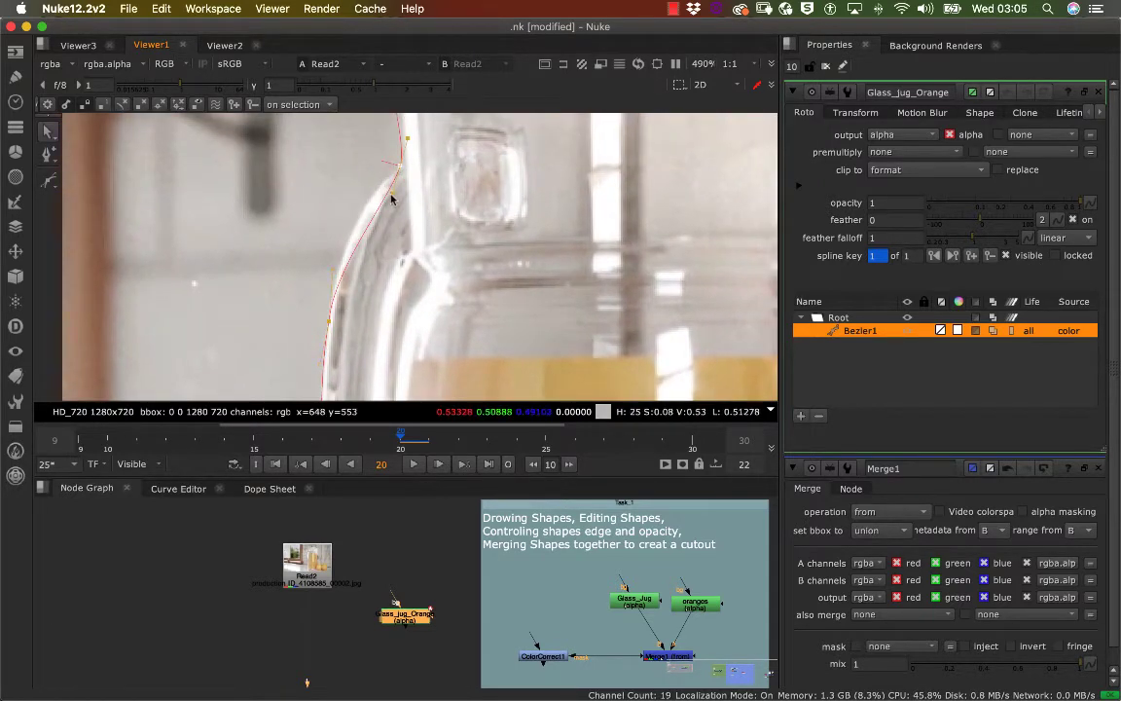
pyautogui.moveTo(392, 194); pyautogui.dragTo(372, 175)
pyautogui.moveTo(345, 262); pyautogui.dragTo(272, 367, button='middle')
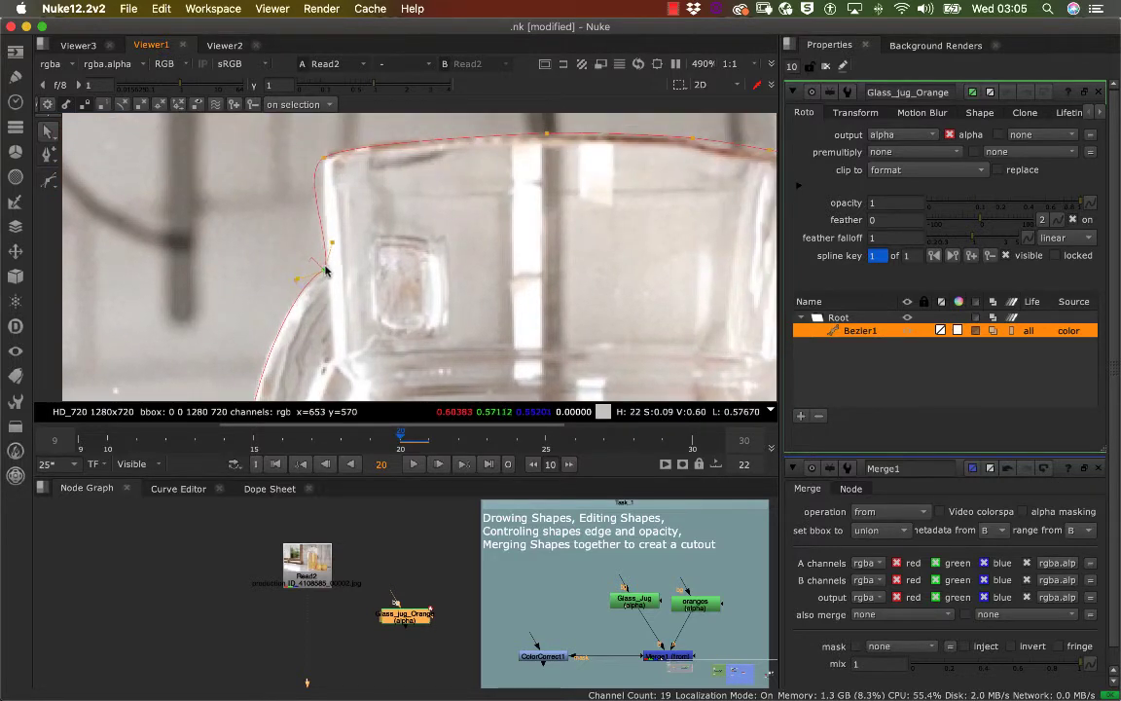
# - Refine the point and tangents at the rim's left corner and align the Bezier along the rim towards its middle
pyautogui.moveTo(340, 144); pyautogui.dragTo(328, 198, button='middle')
pyautogui.click(313, 212)
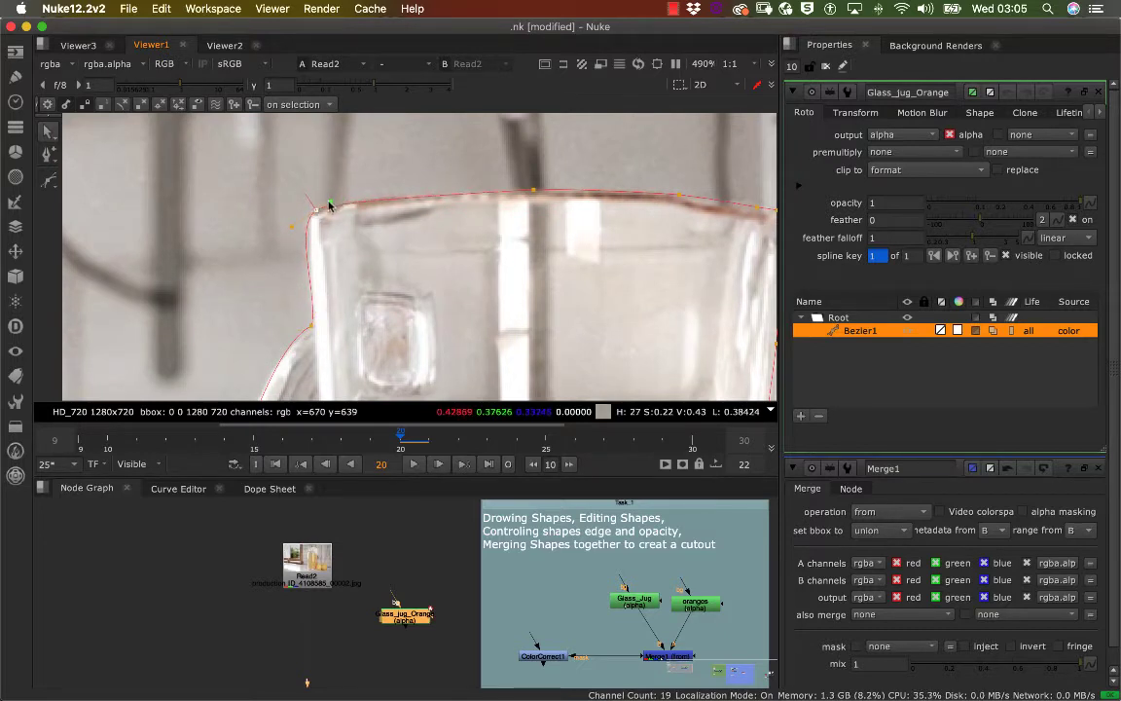
pyautogui.moveTo(329, 204)
pyautogui.mouseDown()
pyautogui.moveTo(300, 225)
pyautogui.moveTo(315, 209)
pyautogui.mouseUp()
pyautogui.moveTo(315, 216); pyautogui.dragTo(222, 219, button='middle')
pyautogui.moveTo(359, 199); pyautogui.dragTo(235, 203, button='middle')
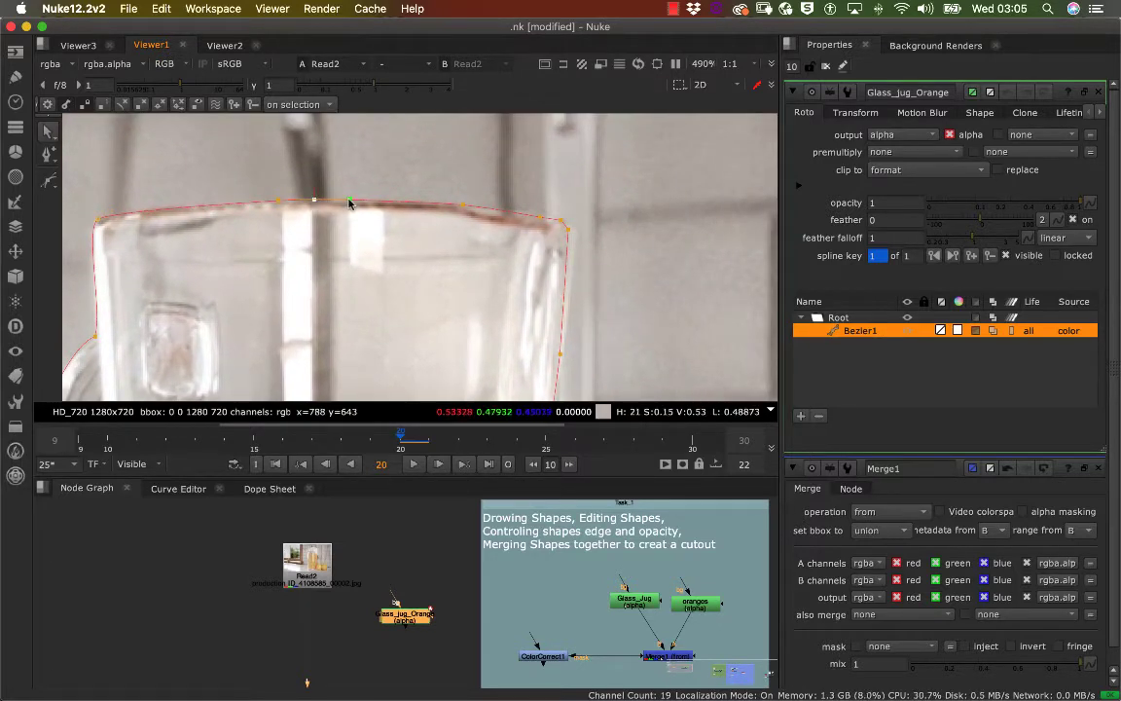
# - Reposition the Bezier points and tangents along the right part of the rim and around its right corner to follow the glass edge
pyautogui.moveTo(503, 197); pyautogui.dragTo(352, 178, button='middle')
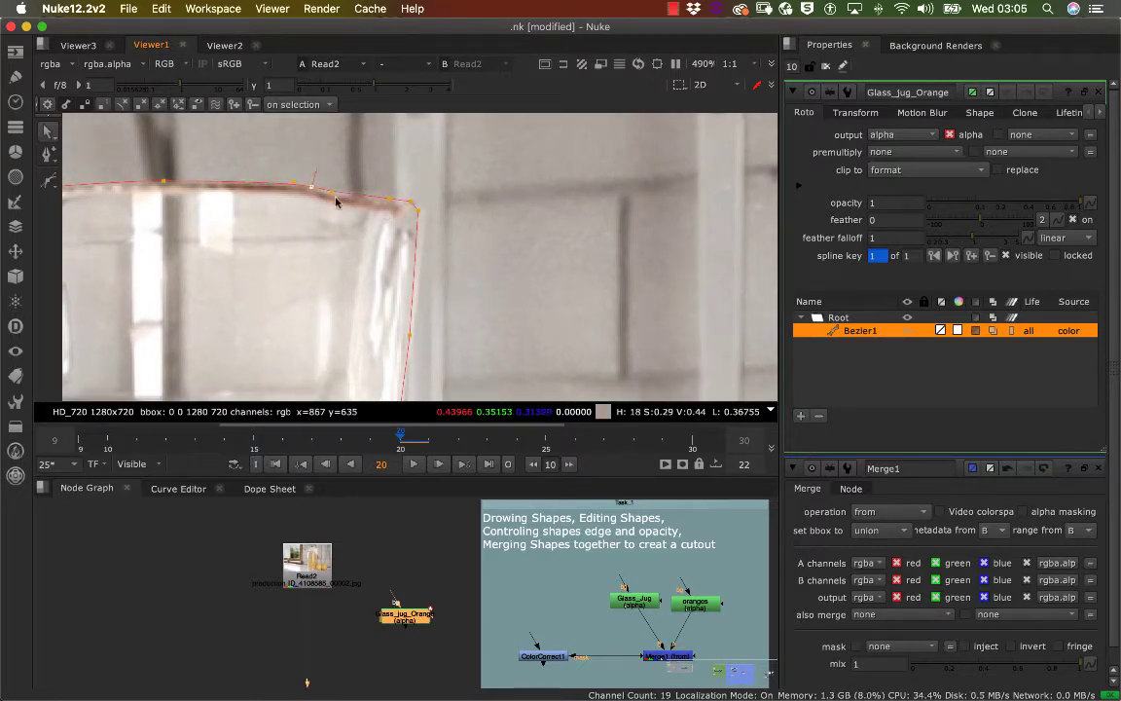
pyautogui.scroll(5, 344, 202)
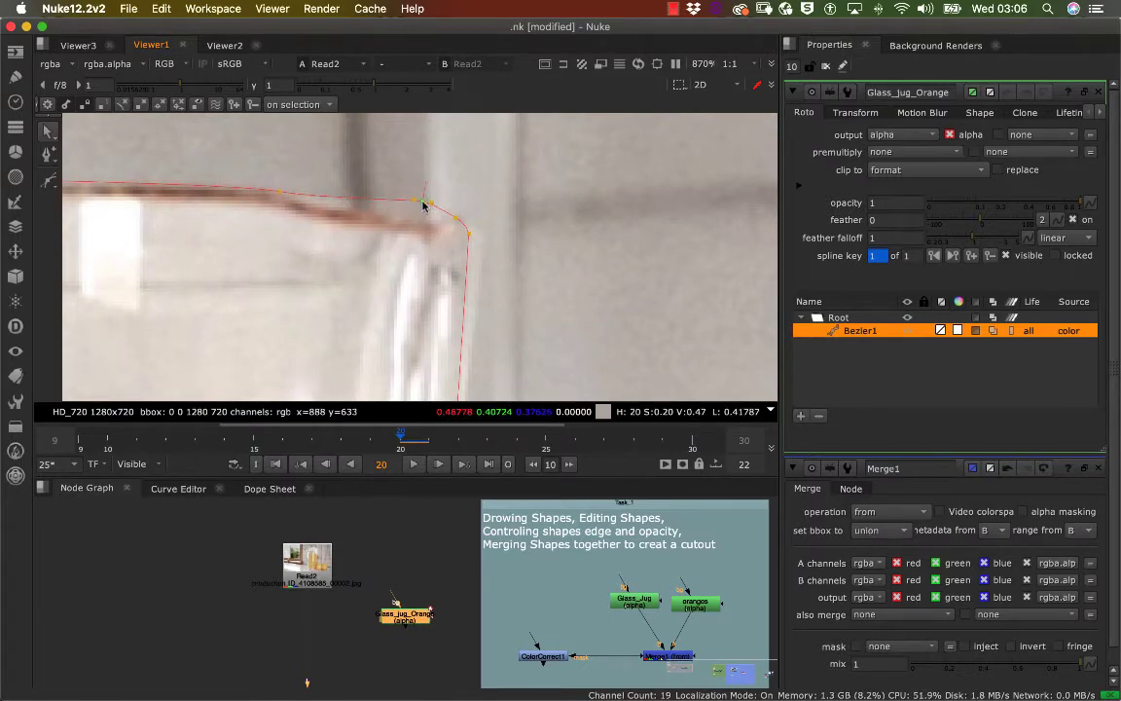
pyautogui.scroll(-10, 423, 204)
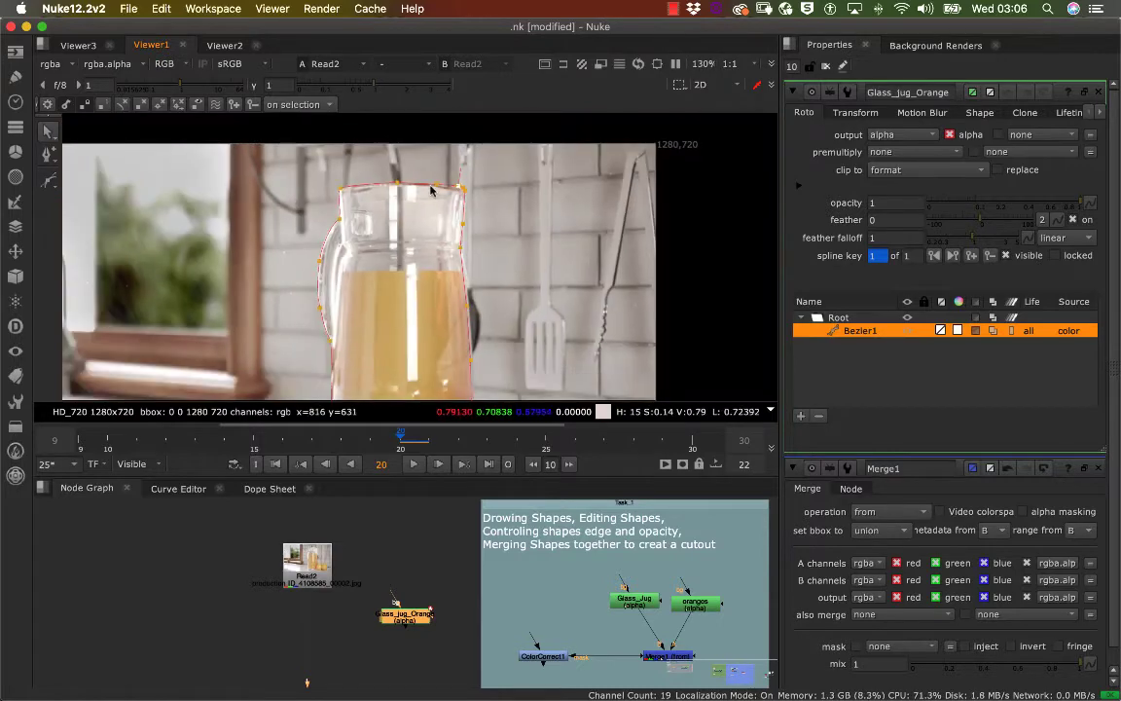
pyautogui.scroll(6, 431, 190)
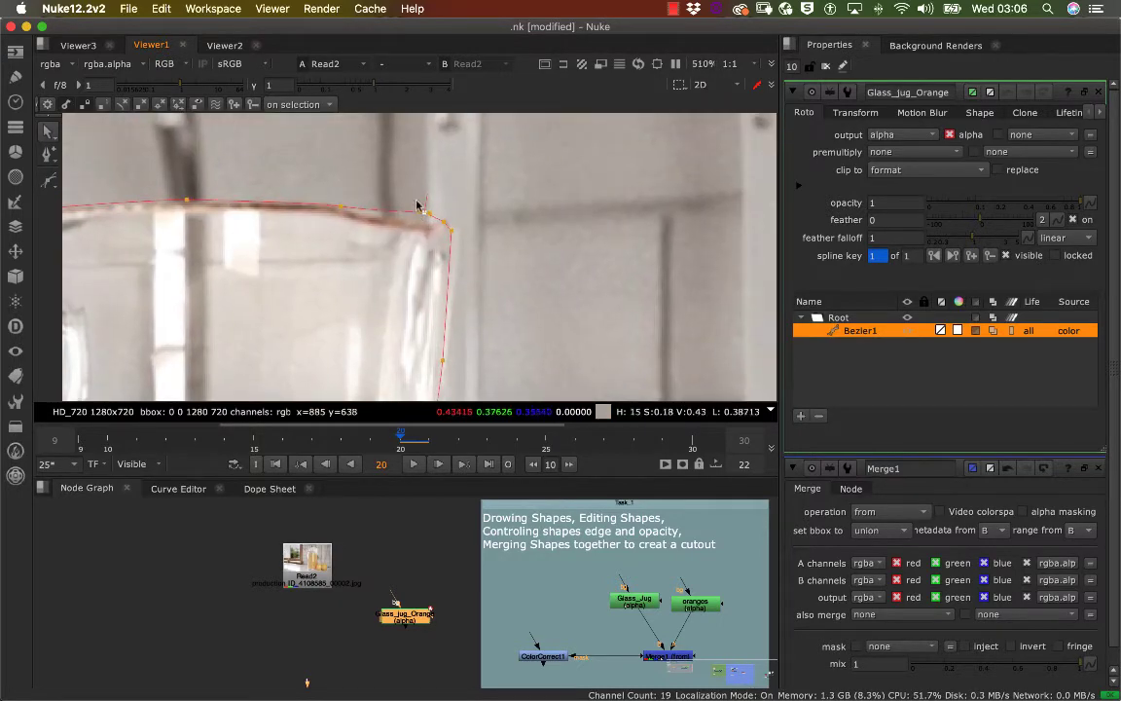
pyautogui.scroll(3, 416, 206)
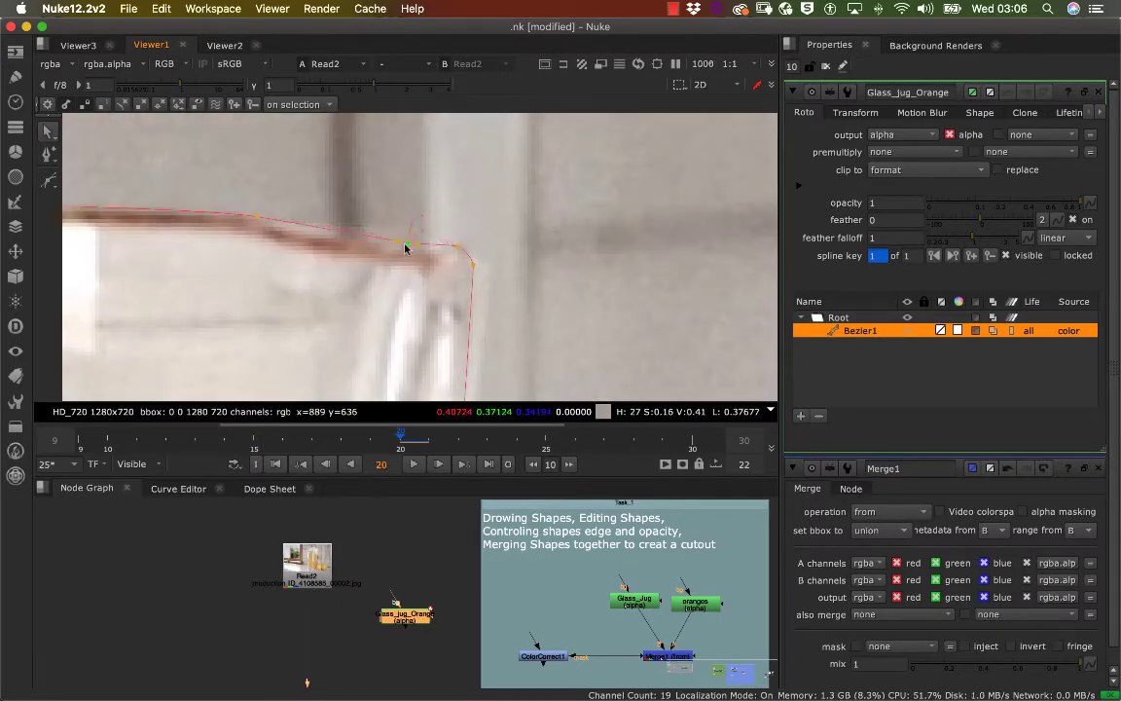
pyautogui.moveTo(406, 245); pyautogui.dragTo(398, 250)
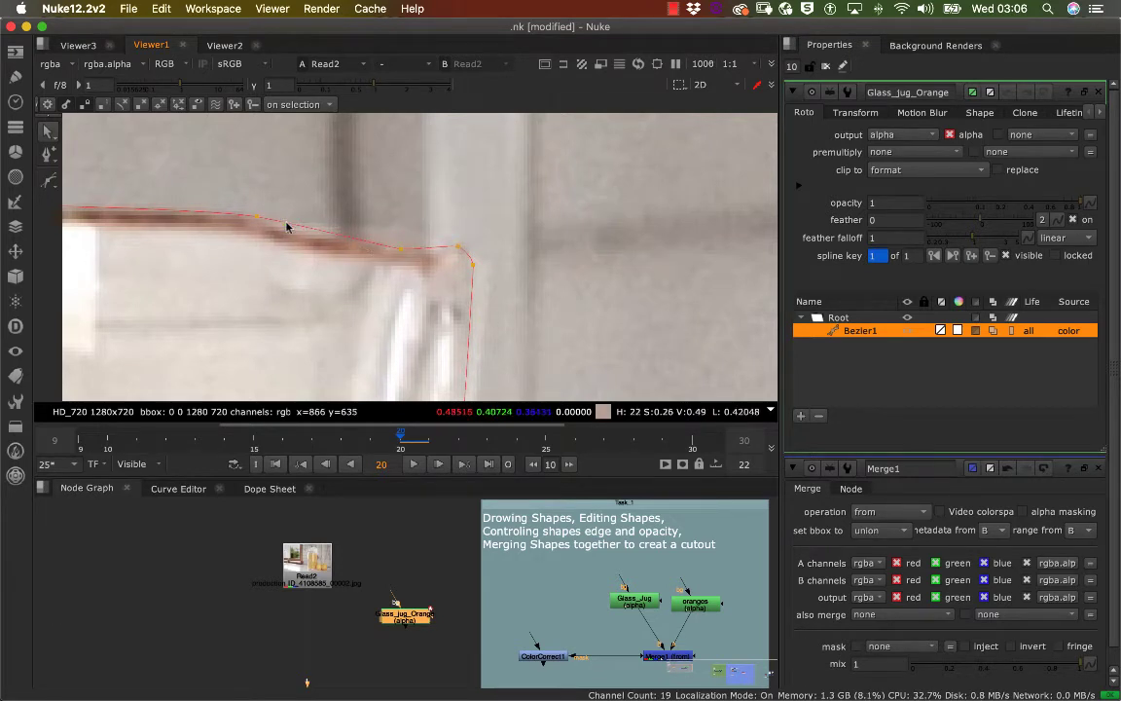
pyautogui.moveTo(260, 215); pyautogui.dragTo(264, 219)
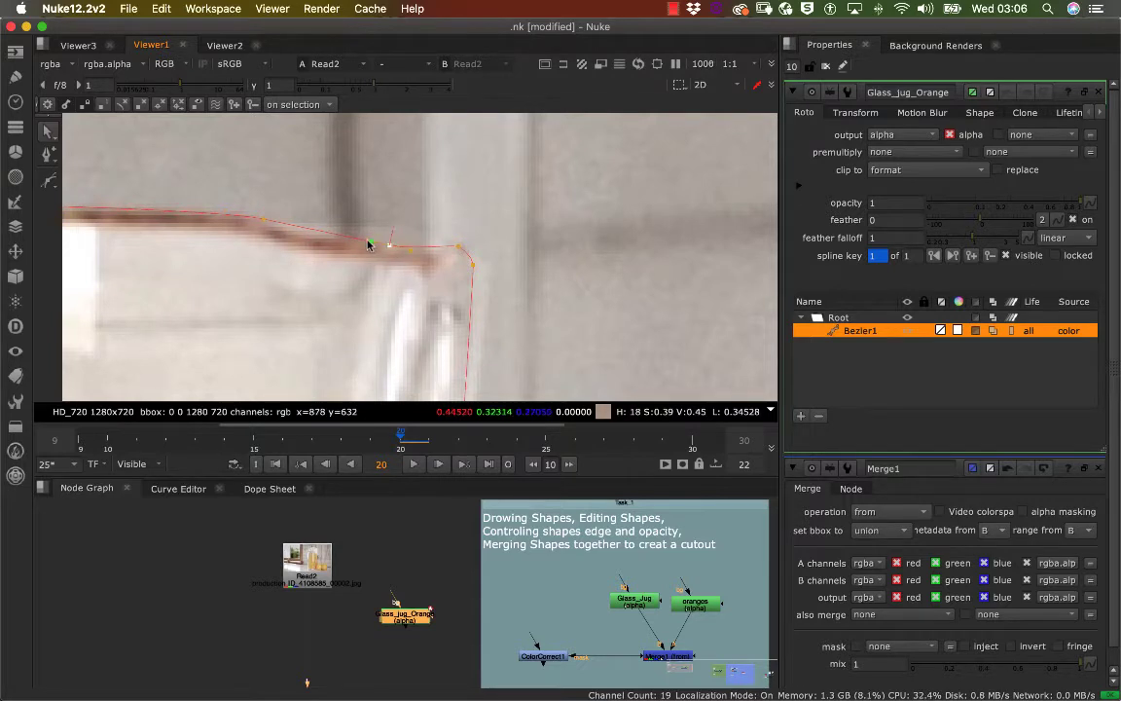
pyautogui.moveTo(343, 192); pyautogui.dragTo(312, 167, button='middle')
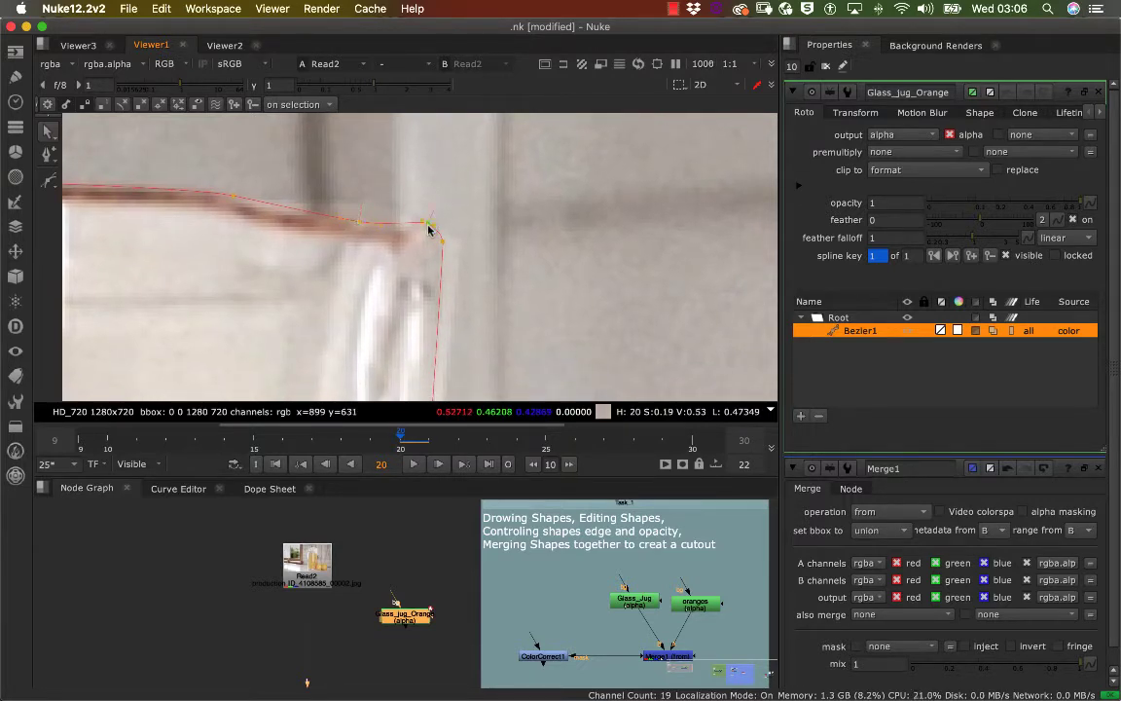
pyautogui.scroll(-5, 452, 258)
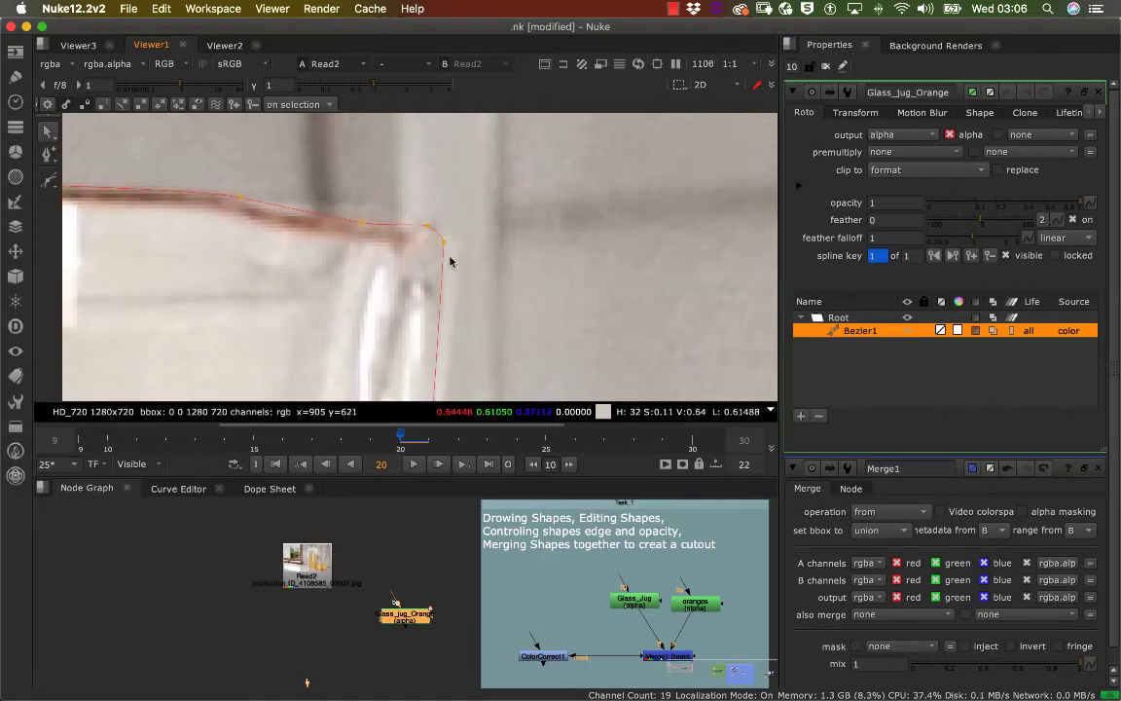
# - Adjust the Bezier's points down the jug's right side, from the neck along the body to the orange at the base
pyautogui.moveTo(466, 255); pyautogui.dragTo(431, 131, button='middle')
pyautogui.moveTo(418, 207); pyautogui.dragTo(386, 127, button='middle')
pyautogui.moveTo(376, 223); pyautogui.dragTo(381, 197, button='middle')
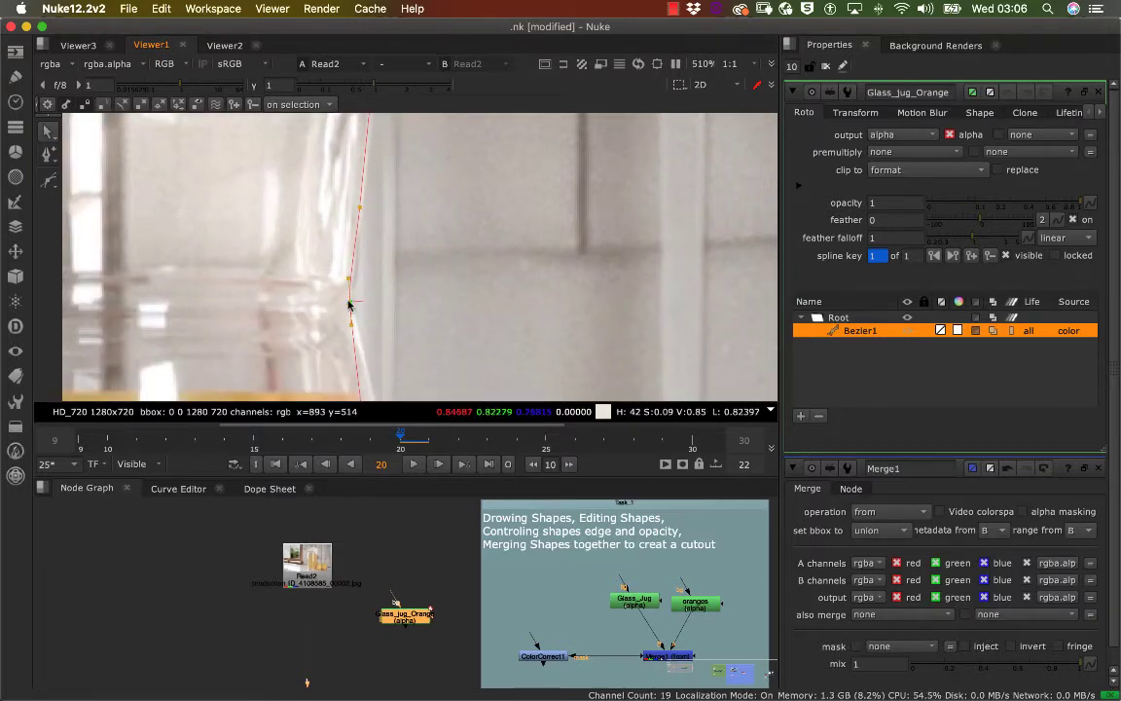
pyautogui.moveTo(353, 301); pyautogui.dragTo(318, 128, button='middle')
pyautogui.moveTo(354, 258); pyautogui.dragTo(357, 234, button='middle')
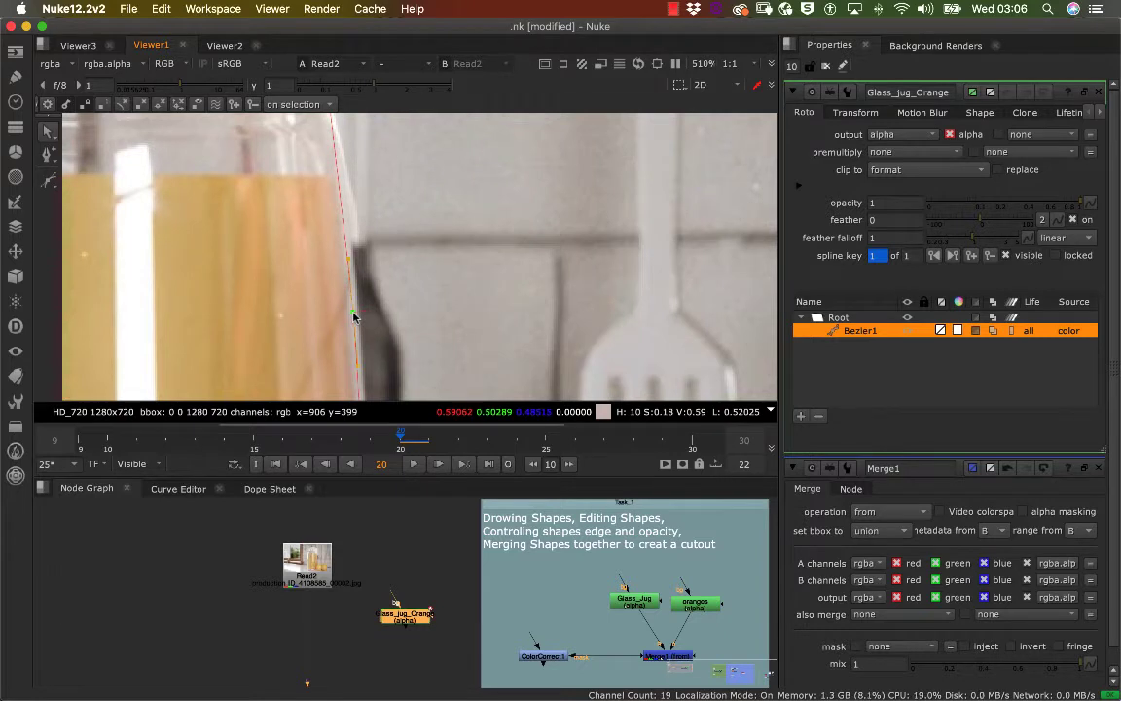
pyautogui.moveTo(357, 299); pyautogui.dragTo(373, 162, button='middle')
pyautogui.moveTo(382, 237); pyautogui.dragTo(352, 163, button='middle')
pyautogui.moveTo(363, 296); pyautogui.dragTo(366, 330, button='middle')
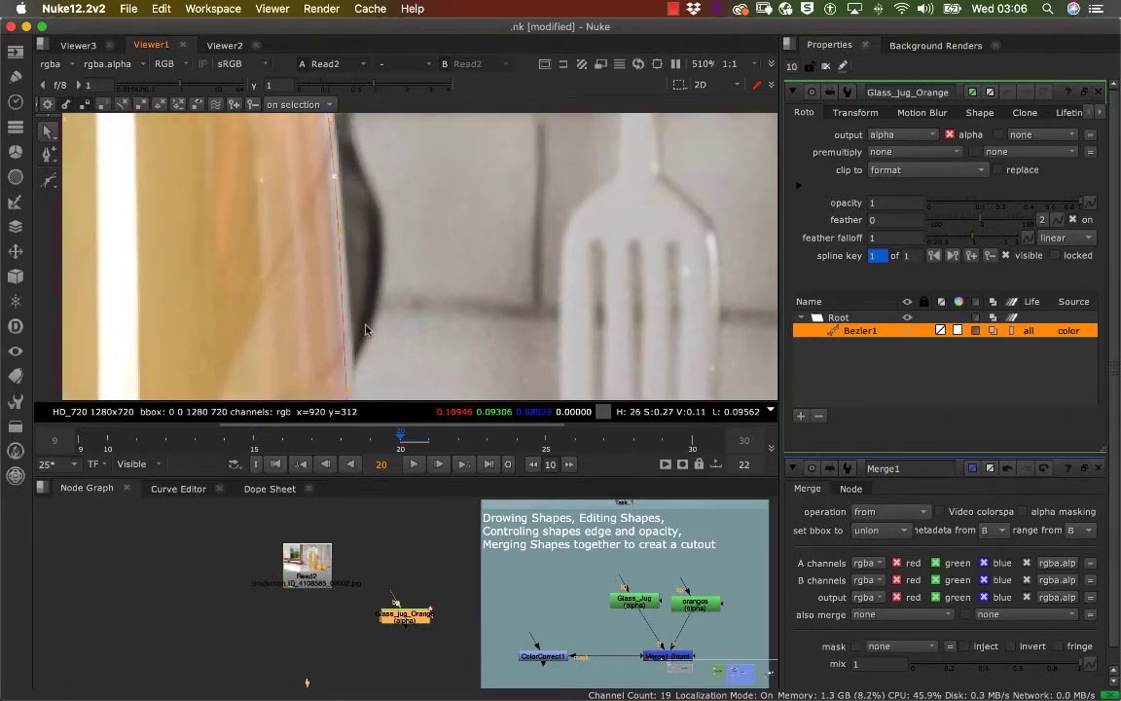
pyautogui.moveTo(345, 180); pyautogui.dragTo(374, 121, button='middle')
pyautogui.moveTo(382, 206); pyautogui.dragTo(362, 114, button='middle')
pyautogui.moveTo(386, 275)
pyautogui.mouseDown(button='middle')
pyautogui.moveTo(341, 122)
pyautogui.moveTo(384, 177)
pyautogui.moveTo(380, 202)
pyautogui.moveTo(392, 201)
pyautogui.moveTo(382, 256)
pyautogui.moveTo(403, 272)
pyautogui.moveTo(457, 227)
pyautogui.mouseUp(button='middle')
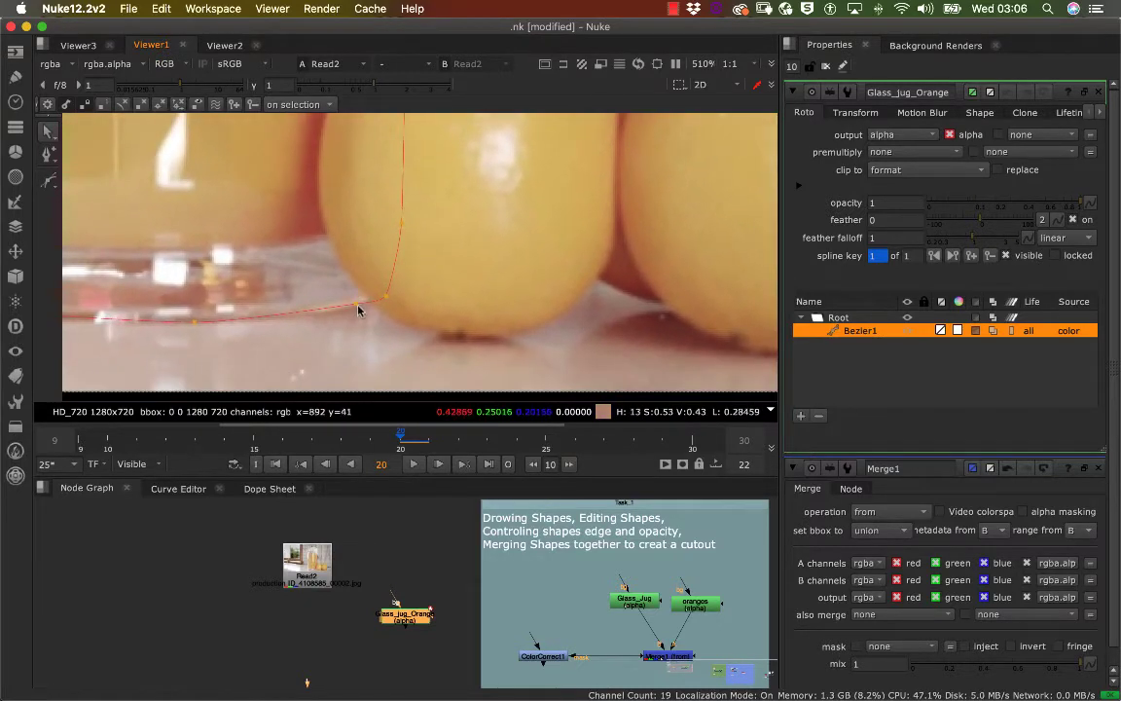
# - Align the Bezier points along the lower edge of the glass base, from the orange to the base's left corner
pyautogui.moveTo(354, 305); pyautogui.dragTo(352, 308)
pyautogui.moveTo(354, 308); pyautogui.dragTo(484, 273, button='middle')
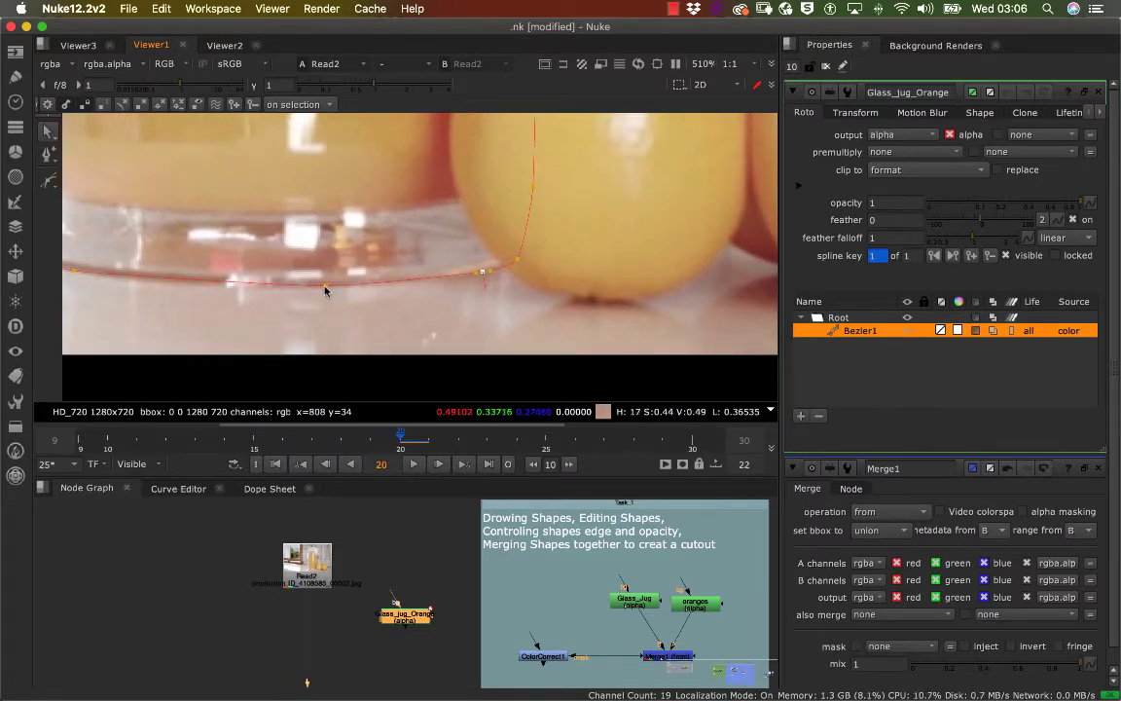
pyautogui.scroll(-1, 325, 290)
pyautogui.moveTo(310, 299); pyautogui.dragTo(508, 275, button='middle')
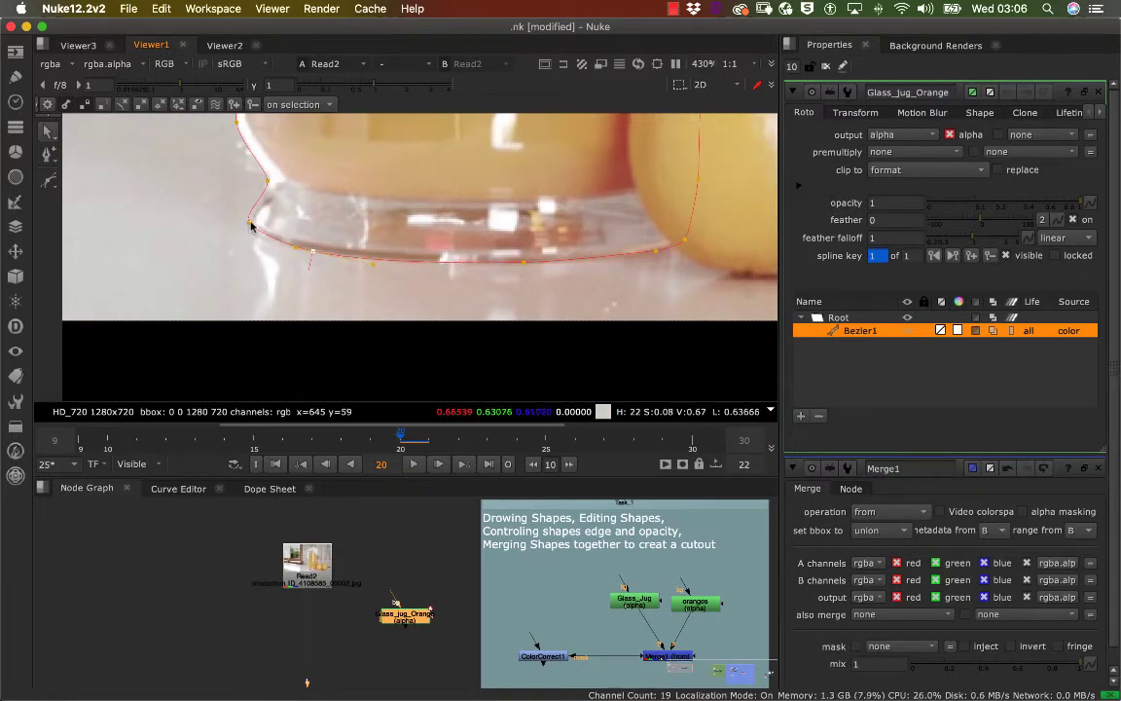
# - Review the whole jug outline against the image at several magnifications
pyautogui.scroll(-8, 253, 230)
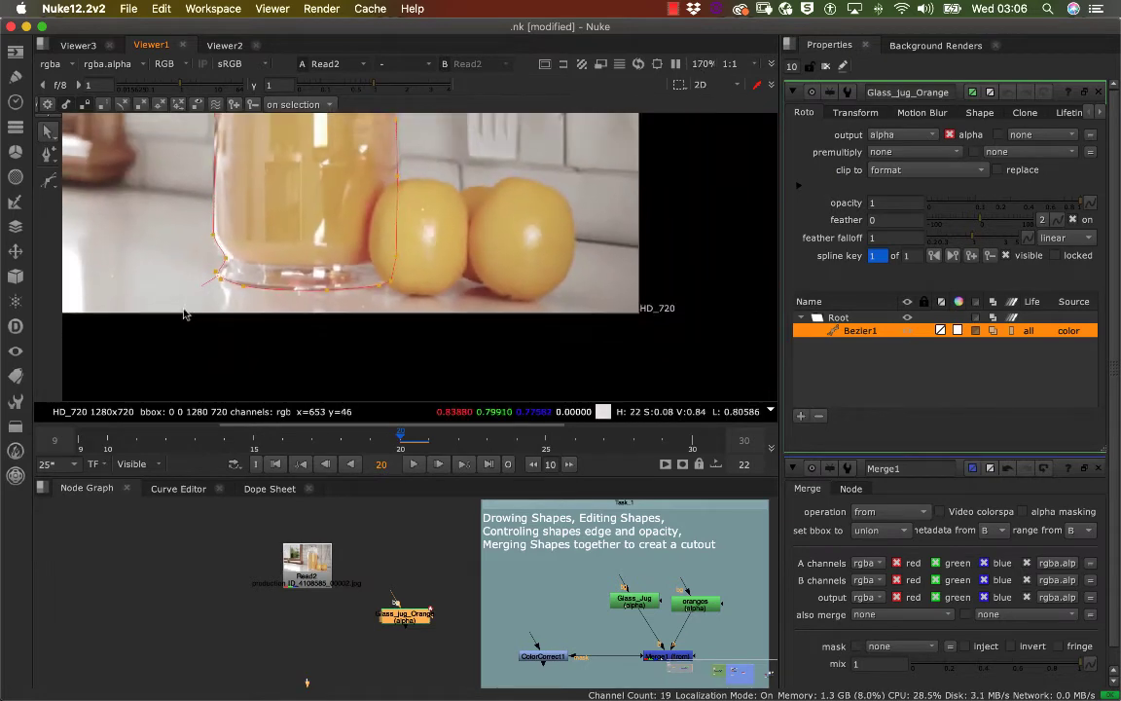
pyautogui.scroll(-5, 223, 265)
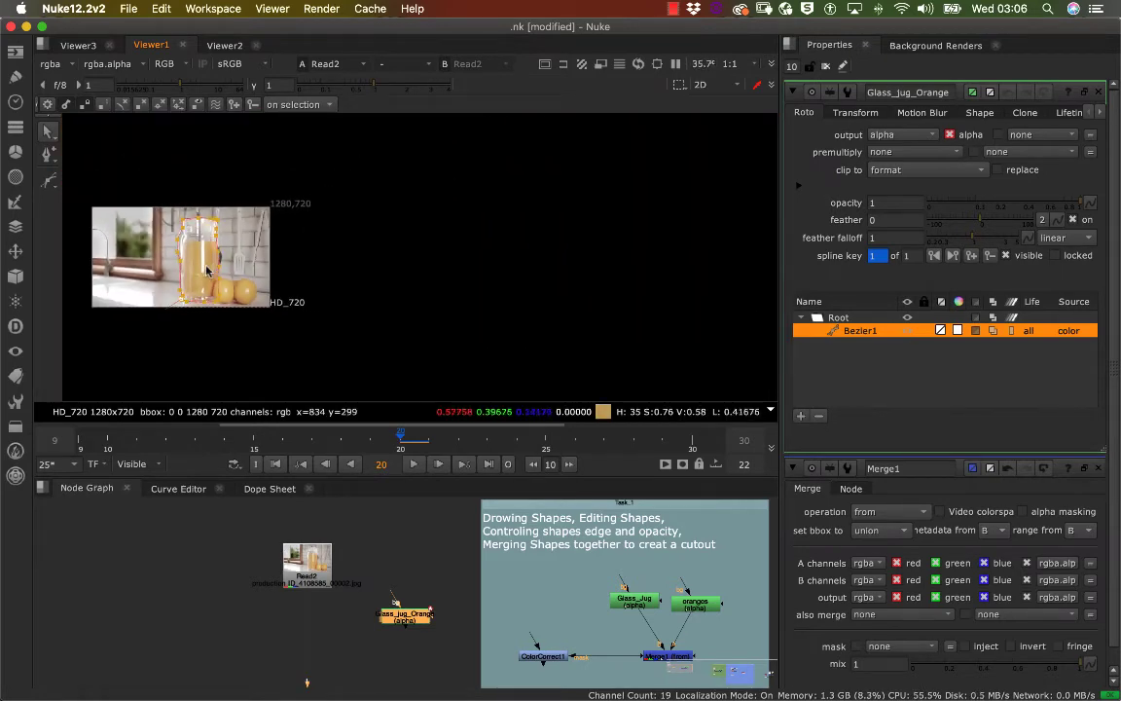
pyautogui.scroll(15, 182, 236)
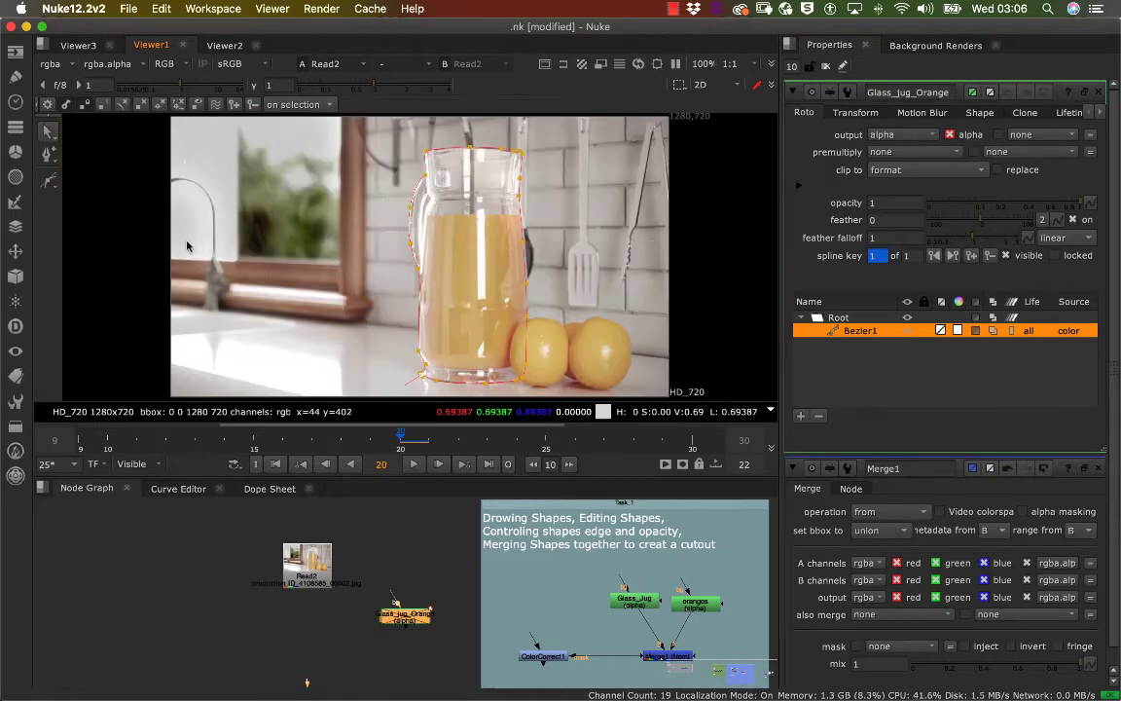
pyautogui.scroll(-18, 355, 238)
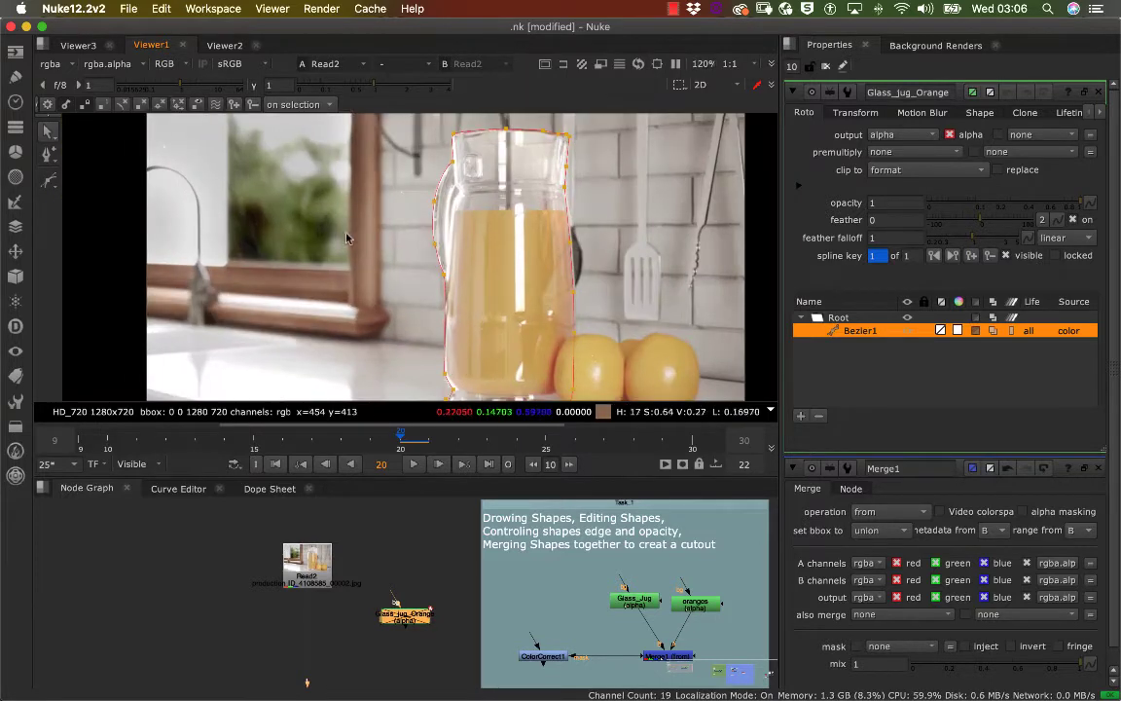
pyautogui.moveTo(426, 245); pyautogui.dragTo(293, 222, button='middle')
pyautogui.scroll(3, 292, 242)
pyautogui.scroll(-6, 292, 244)
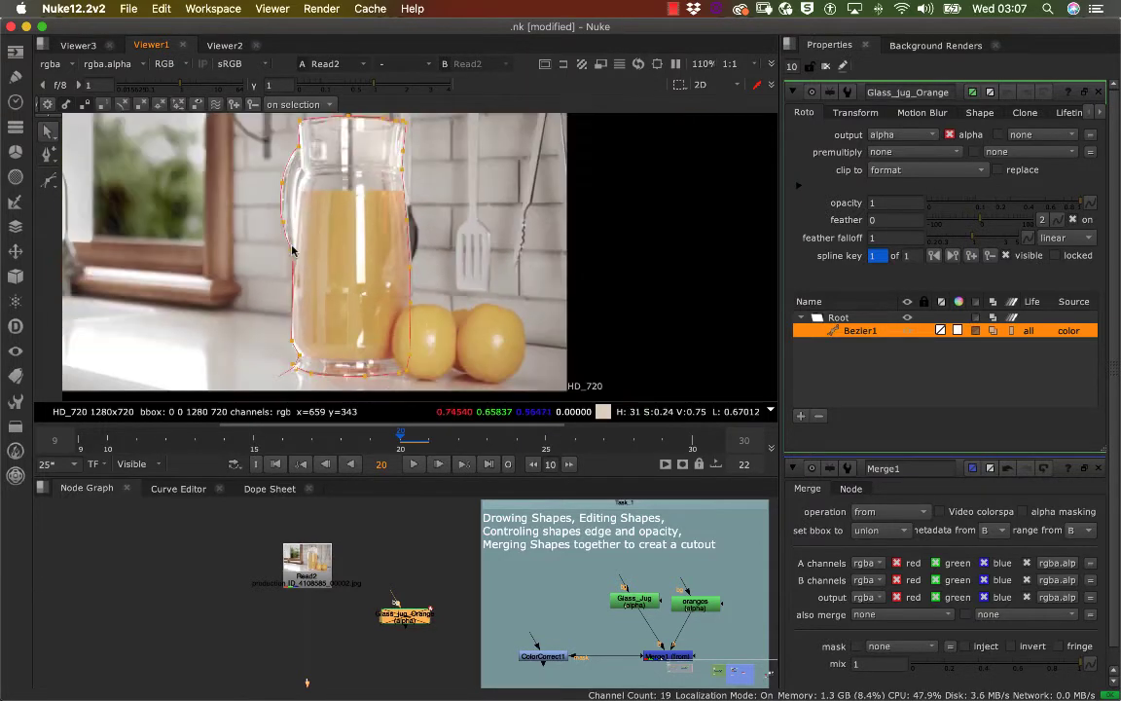
# - Inspect how closely the closed Bezier follows the jug's handle, body and base, and where it crosses the orange
pyautogui.press('f')
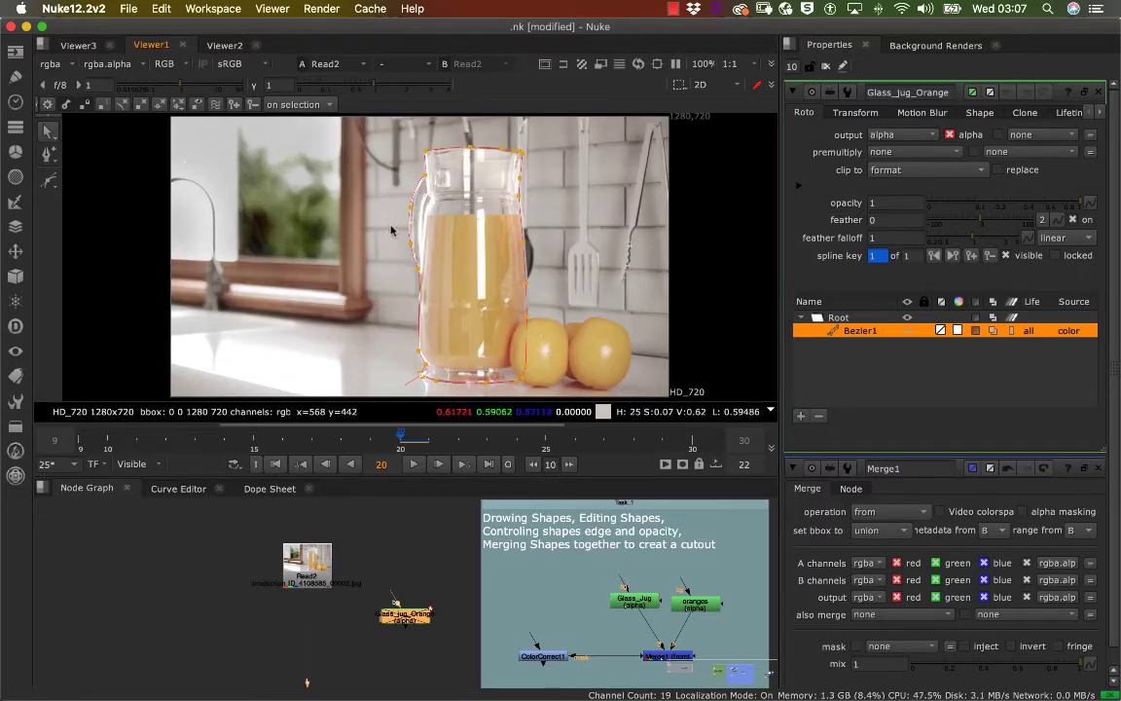
pyautogui.scroll(1, 386, 232)
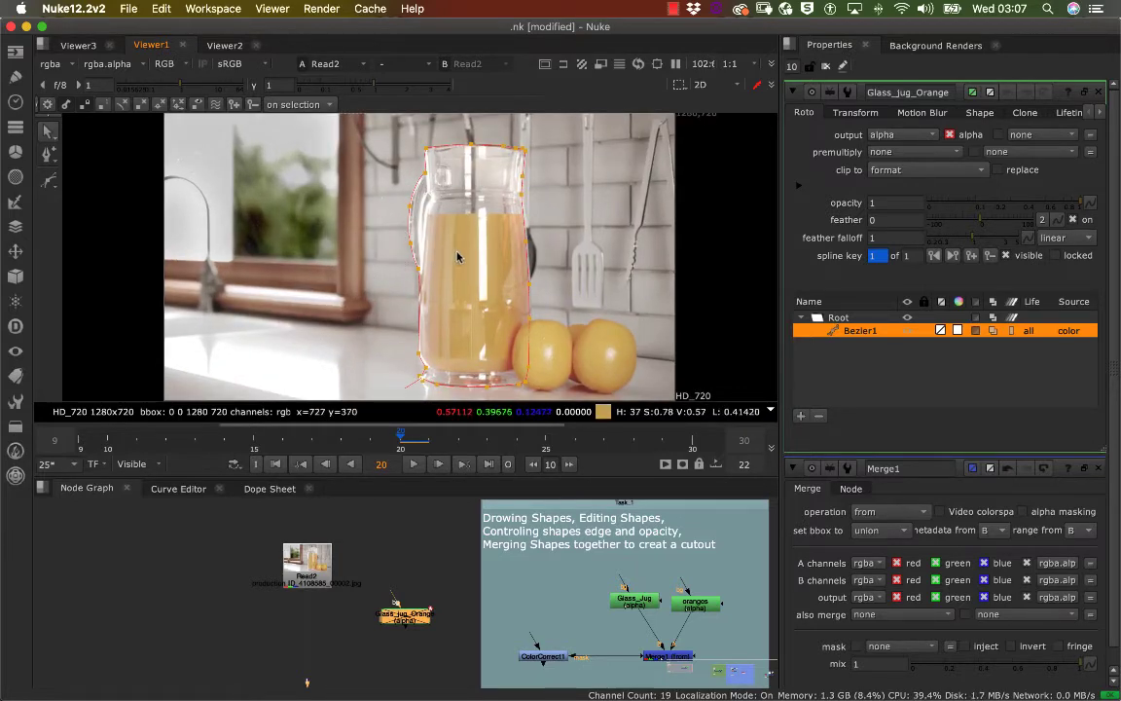
pyautogui.scroll(2, 457, 257)
pyautogui.scroll(-3, 457, 257)
pyautogui.scroll(3, 457, 257)
pyautogui.scroll(-5, 448, 261)
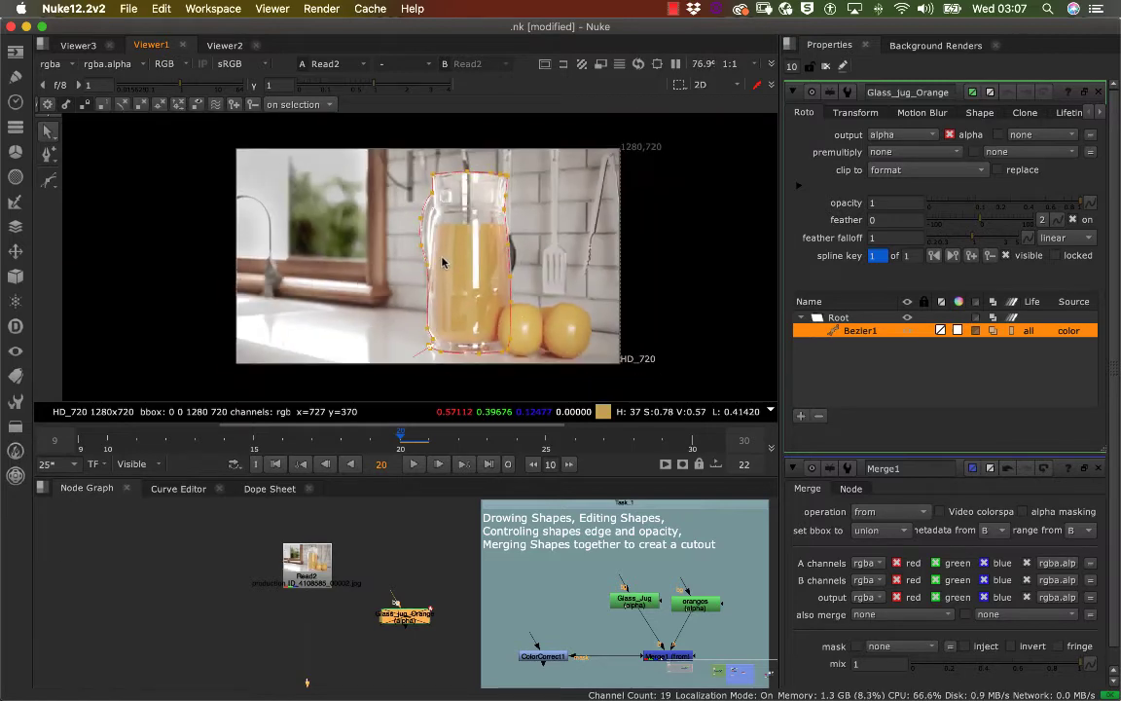
pyautogui.scroll(4, 447, 261)
pyautogui.moveTo(509, 250); pyautogui.dragTo(433, 255, button='middle')
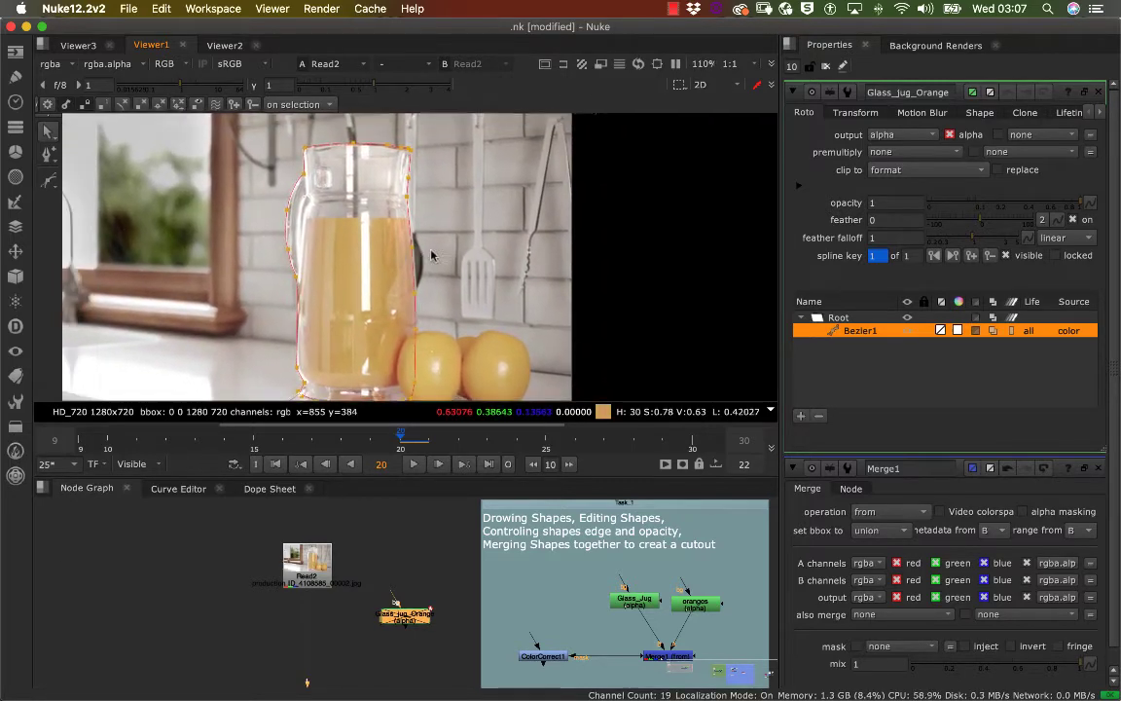
pyautogui.scroll(4, 423, 264)
pyautogui.scroll(-5, 409, 270)
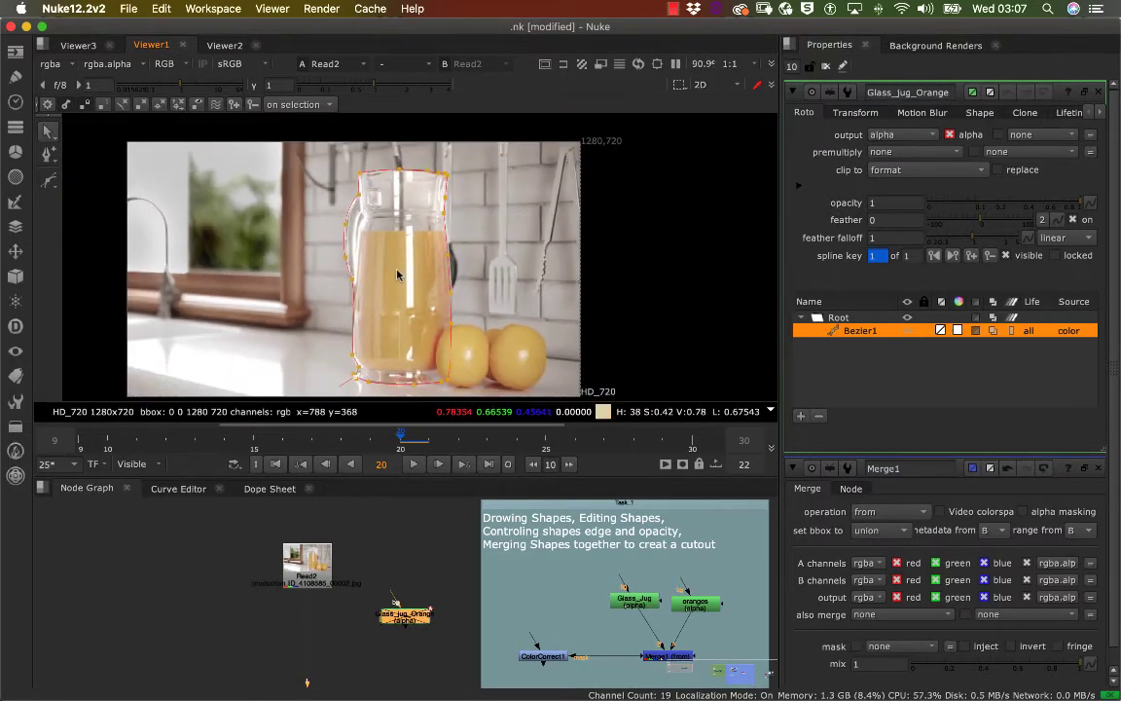
pyautogui.scroll(4, 385, 243)
pyautogui.scroll(-3, 399, 253)
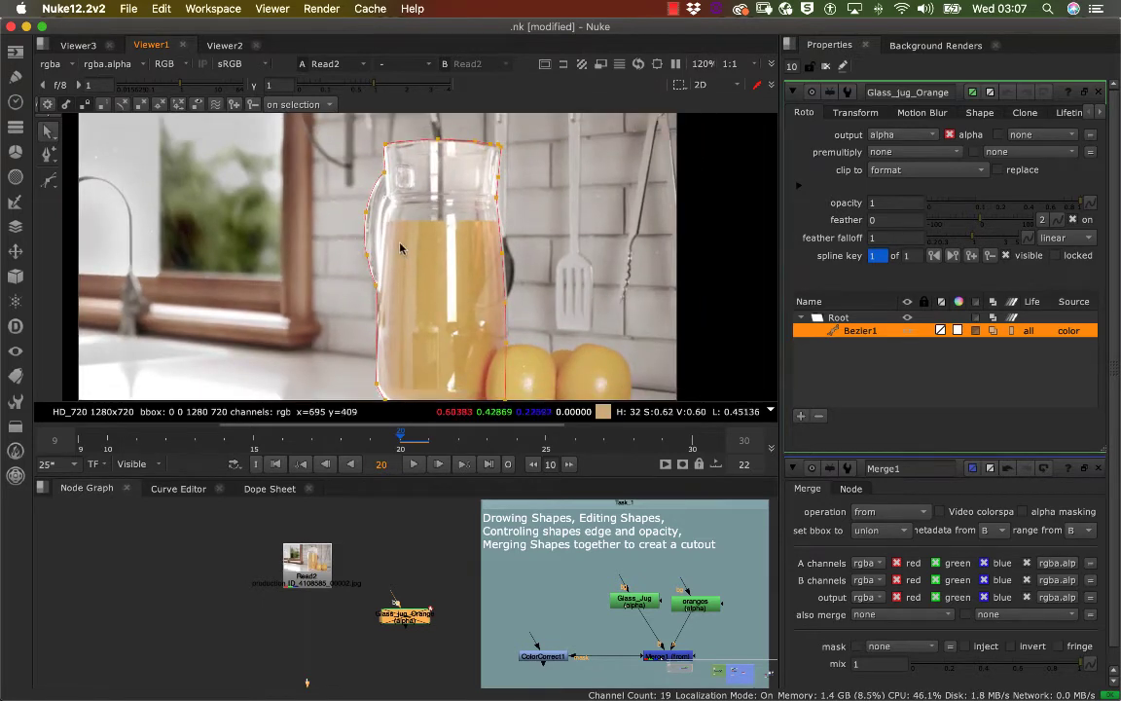
pyautogui.scroll(4, 399, 248)
pyautogui.scroll(-3, 312, 243)
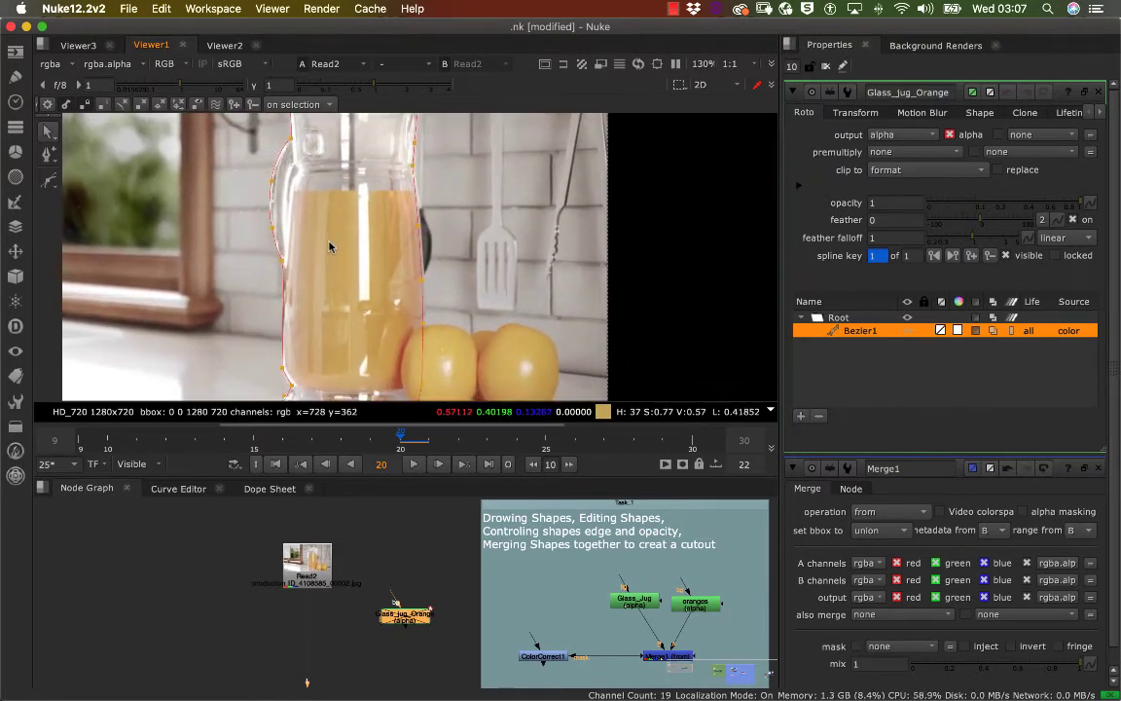
pyautogui.scroll(-3, 331, 258)
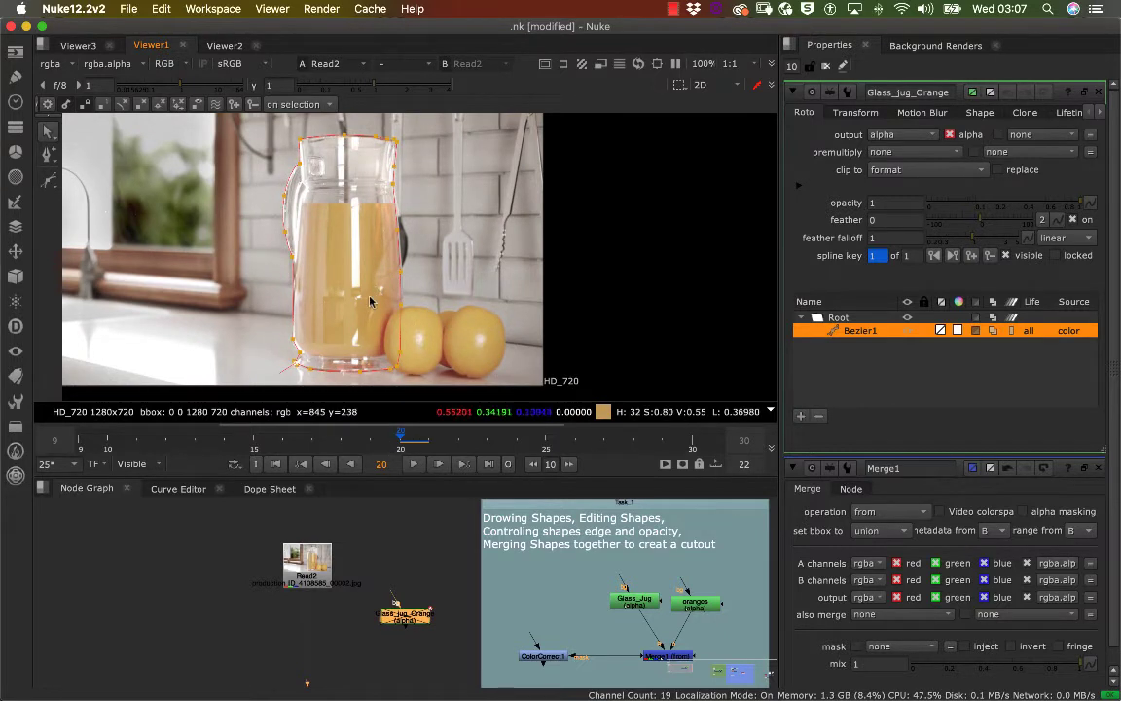
pyautogui.scroll(3, 360, 258)
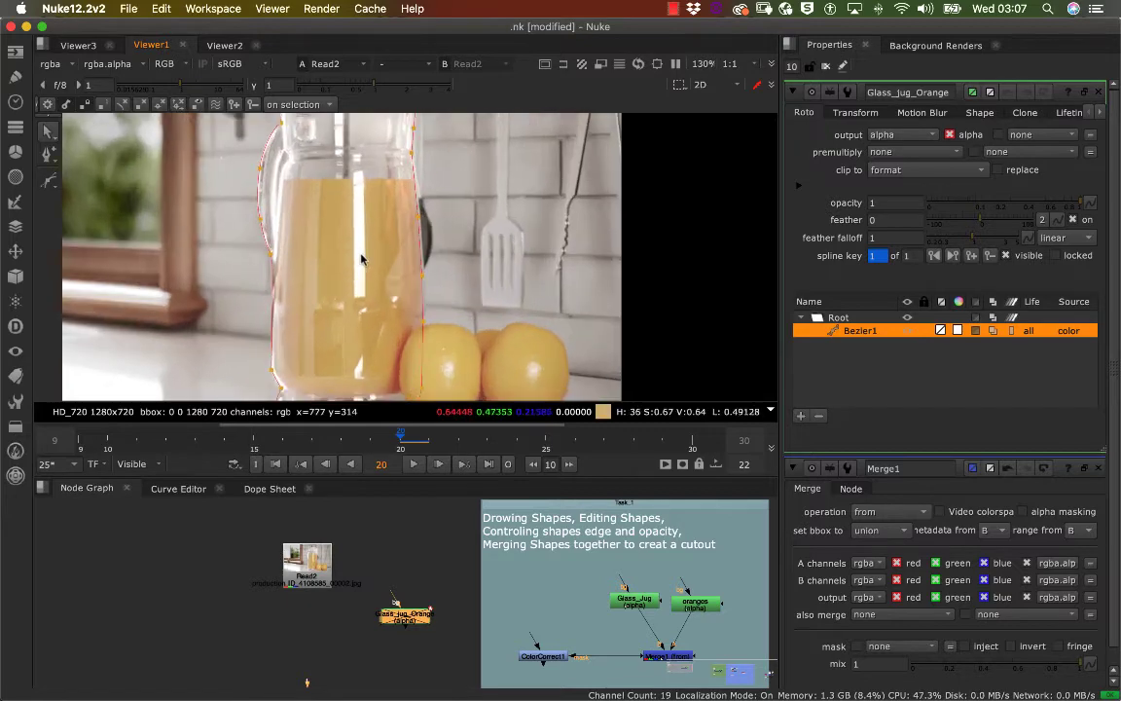
pyautogui.scroll(-3, 340, 364)
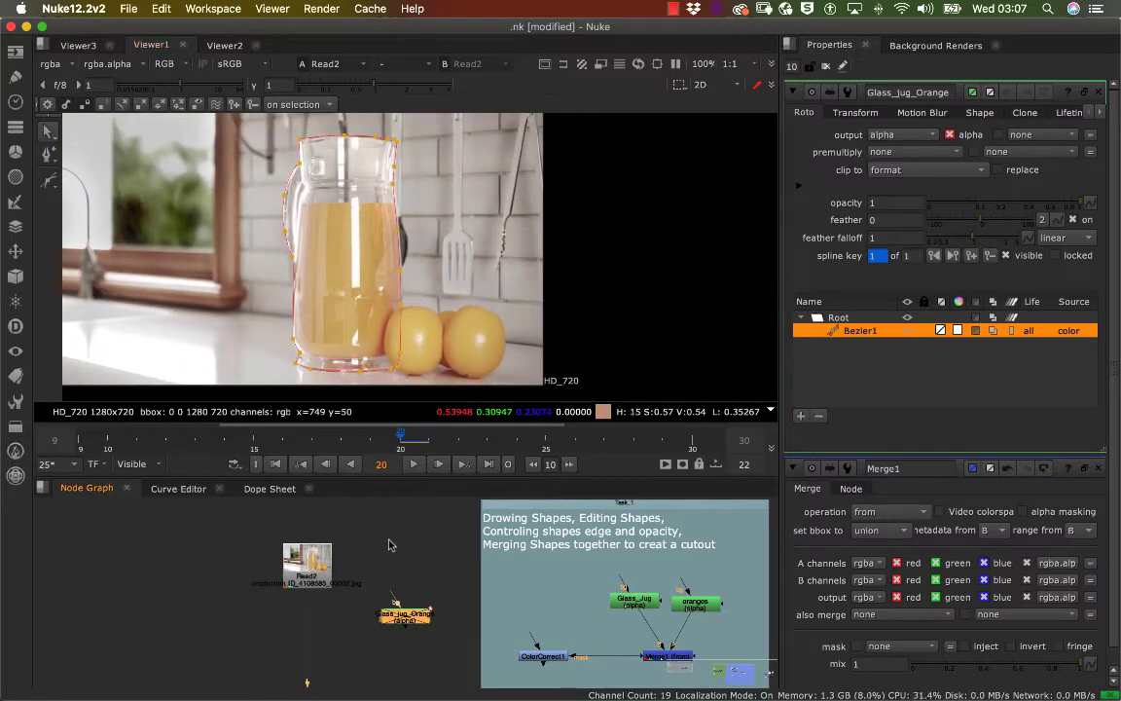
# - Show the Glass_jug_Orange node in the viewer and examine its matte in the alpha channel
pyautogui.moveTo(391, 545); pyautogui.dragTo(397, 509, button='middle')
pyautogui.click(434, 553)
pyautogui.click(411, 581)
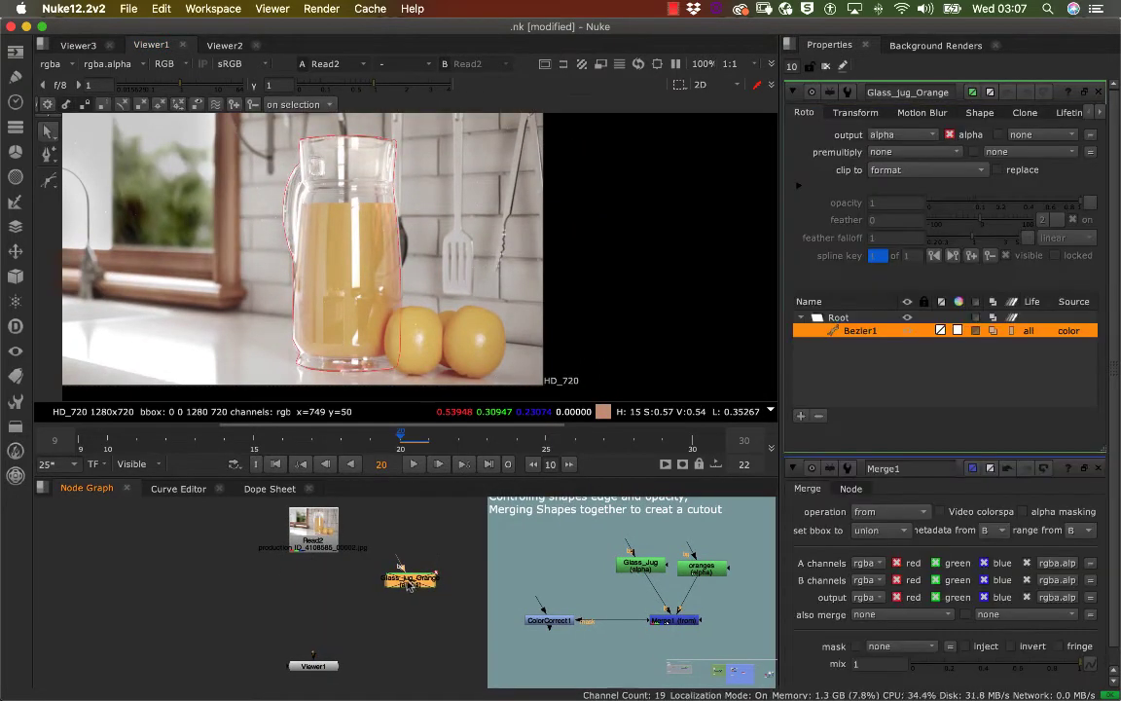
pyautogui.click(421, 557)
pyautogui.click(412, 582)
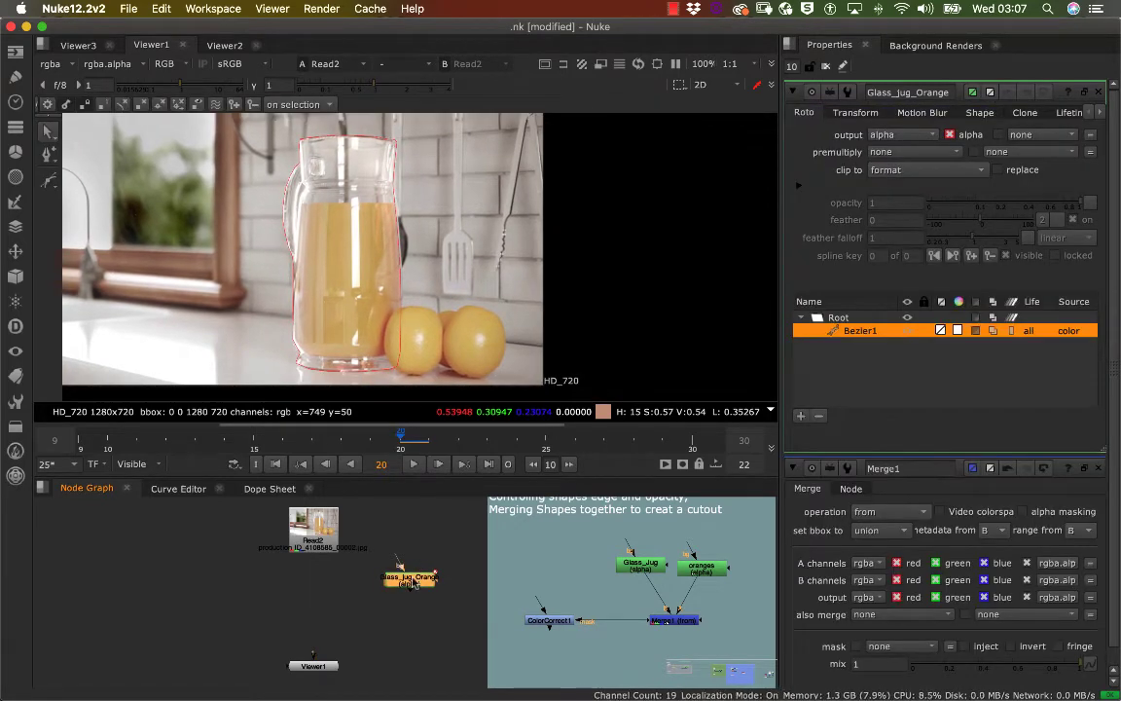
pyautogui.click(413, 555)
pyautogui.click(410, 583)
pyautogui.click(419, 547)
pyautogui.click(410, 583)
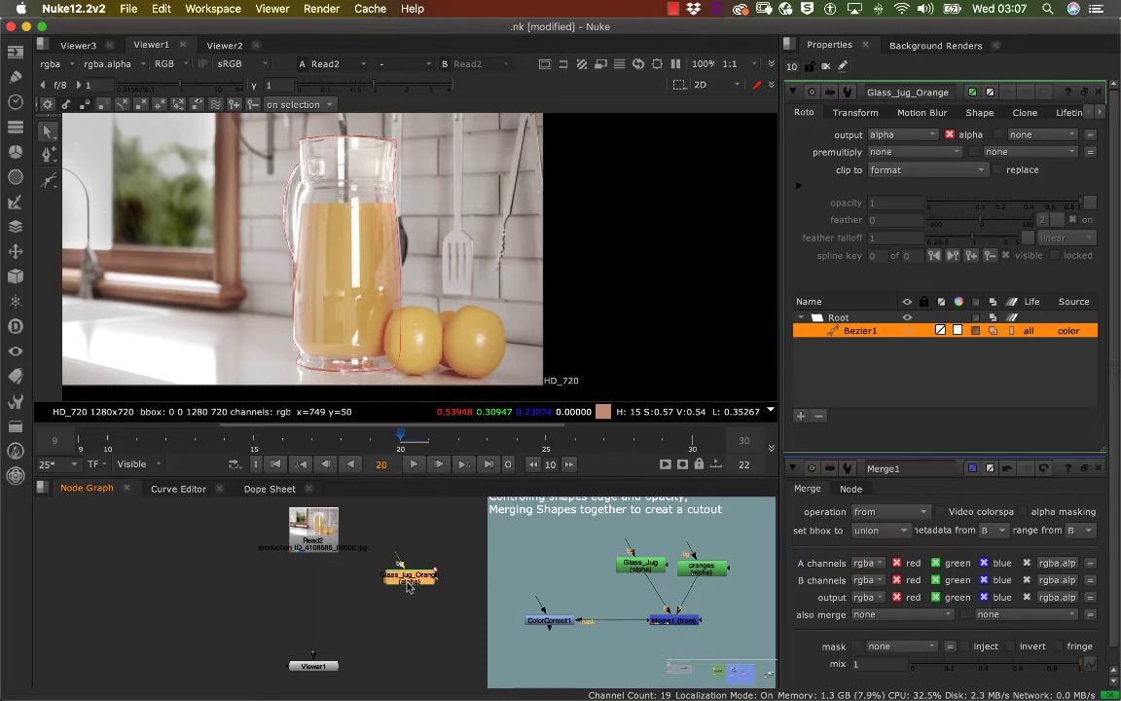
pyautogui.press('1')
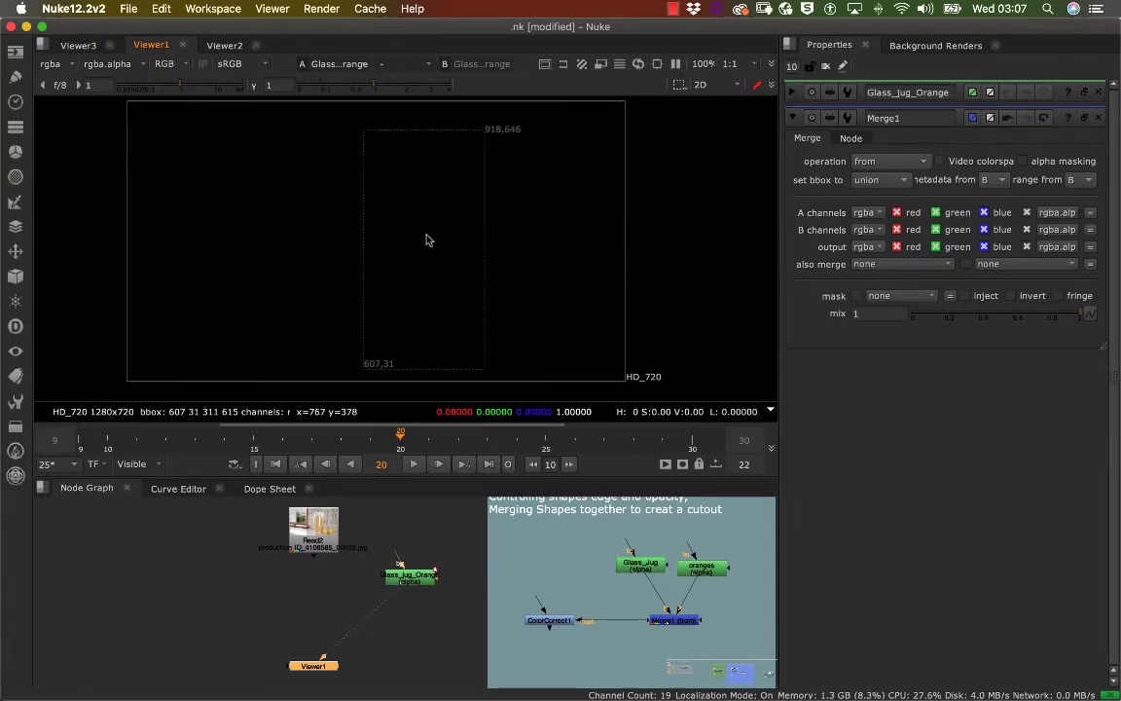
pyautogui.press('a')
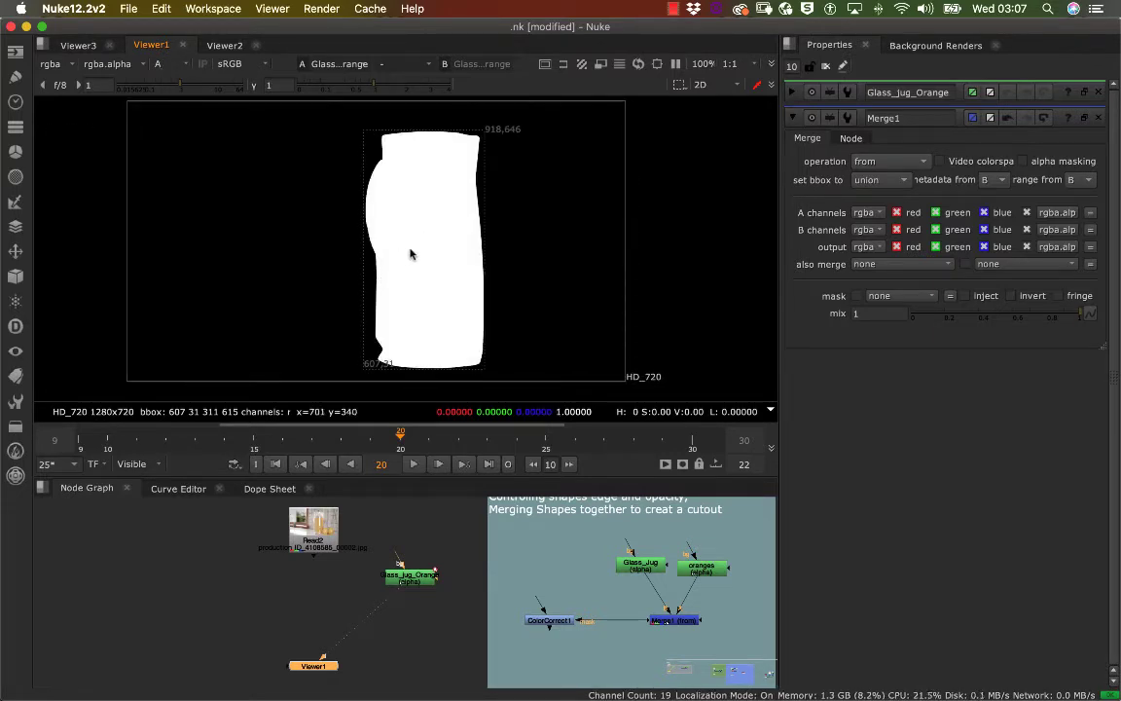
pyautogui.scroll(3, 442, 260)
pyautogui.scroll(-4, 463, 255)
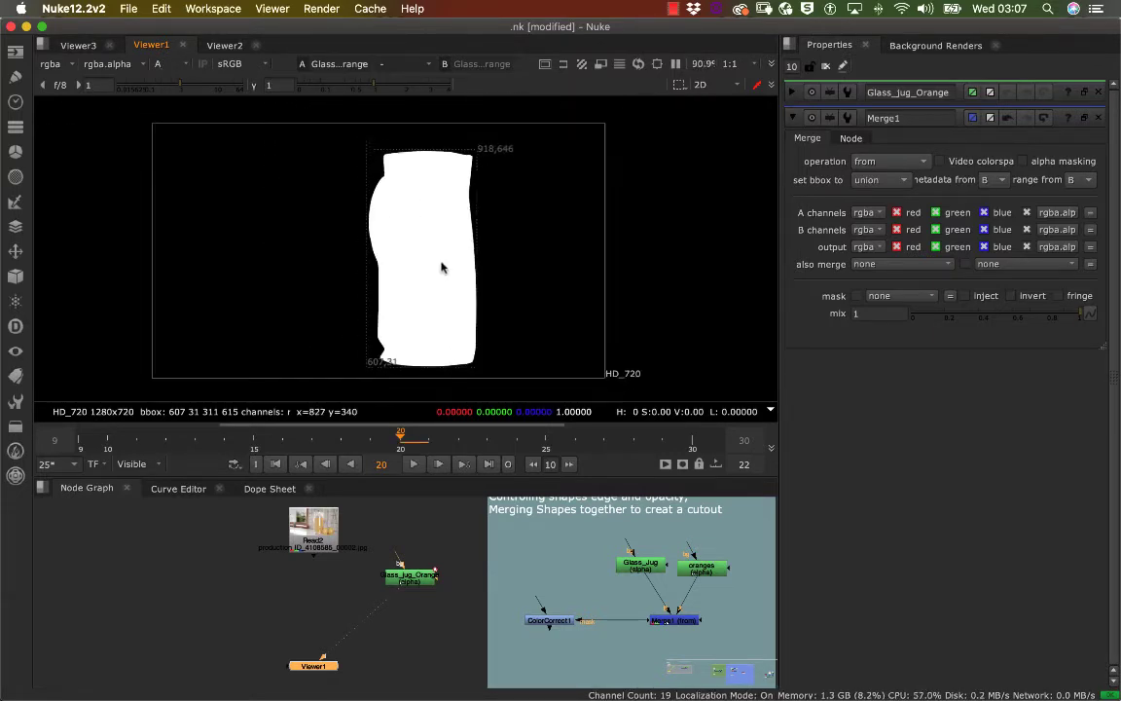
pyautogui.scroll(-1, 442, 268)
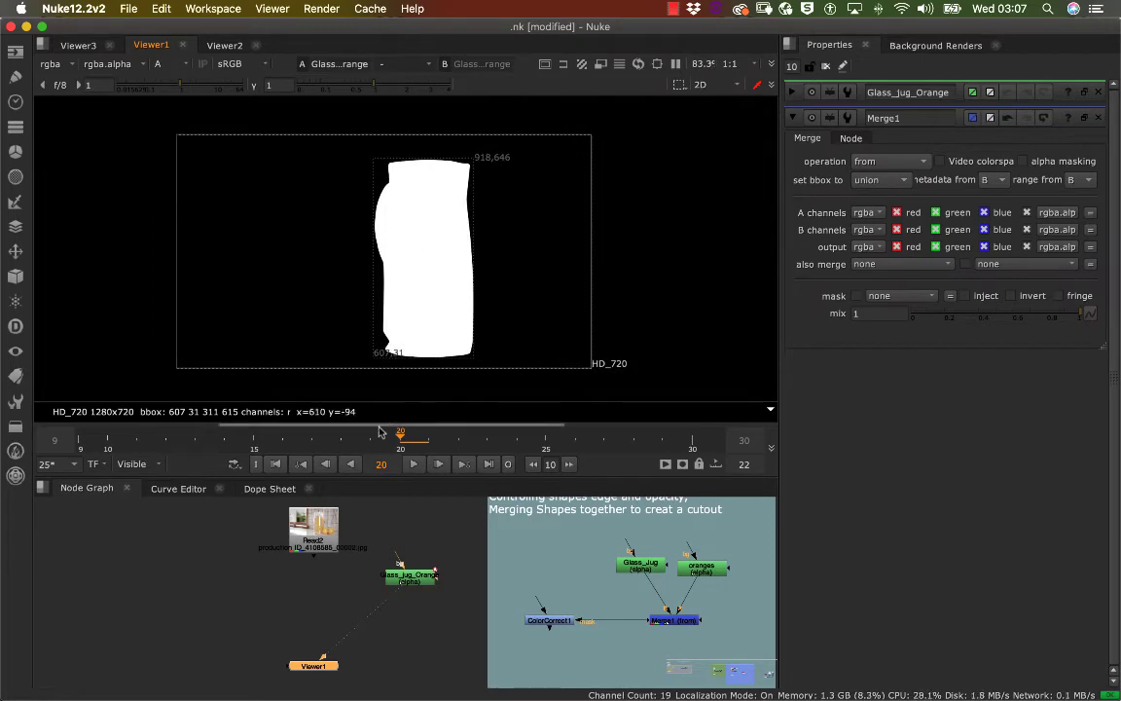
pyautogui.scroll(3, 428, 275)
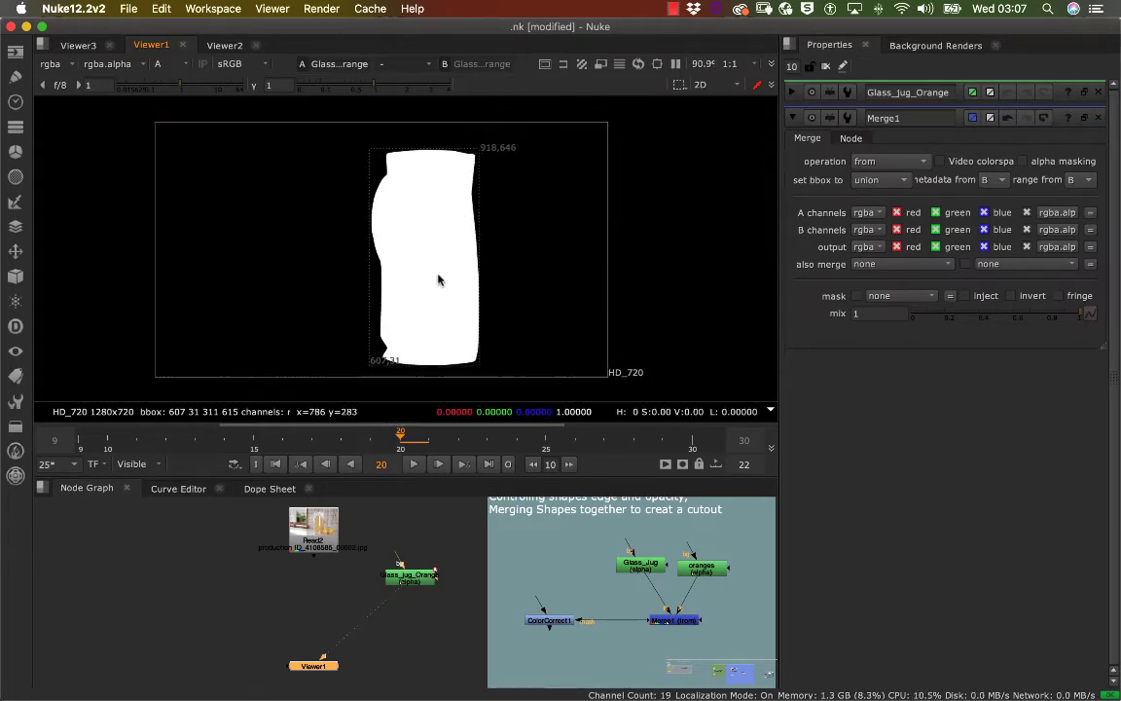
# - Reconnect the viewer to the Read2 image and display its RGB channels around the jug and oranges
pyautogui.moveTo(396, 592); pyautogui.dragTo(331, 541)
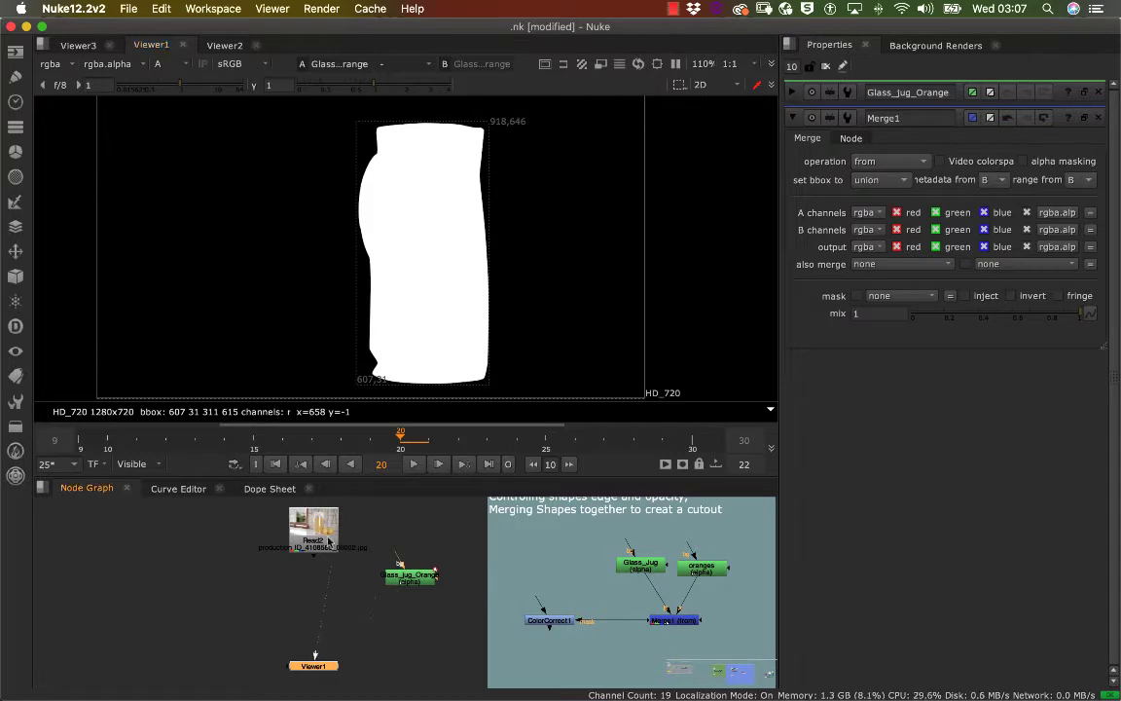
pyautogui.click(313, 533)
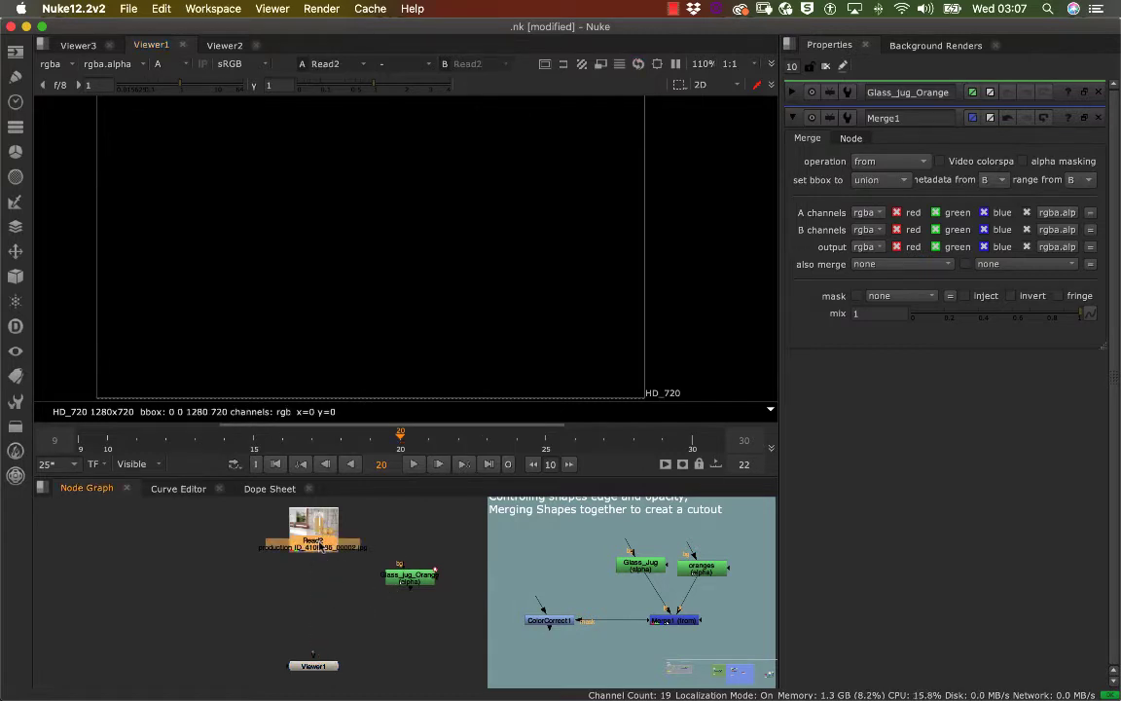
pyautogui.press('a')
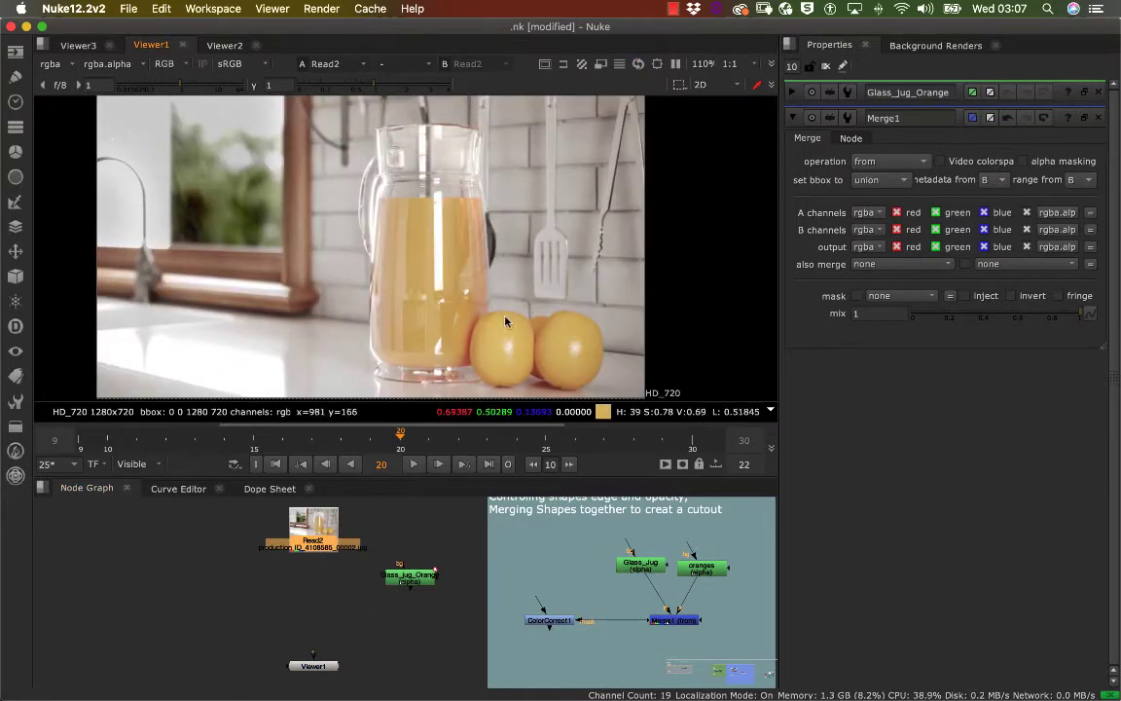
pyautogui.hscroll(5, 407, 304)
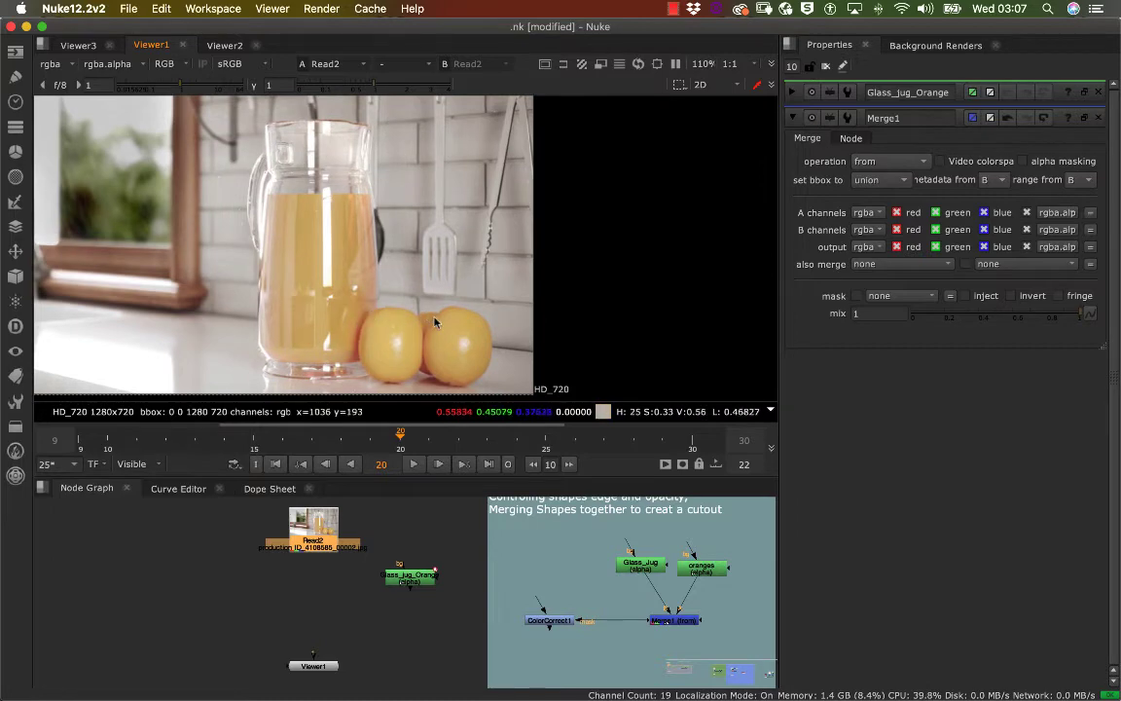
# - Add a second, unconnected Roto node and place it beside the Glass_jug_Orange node
pyautogui.moveTo(419, 577); pyautogui.dragTo(393, 580)
pyautogui.click(437, 581)
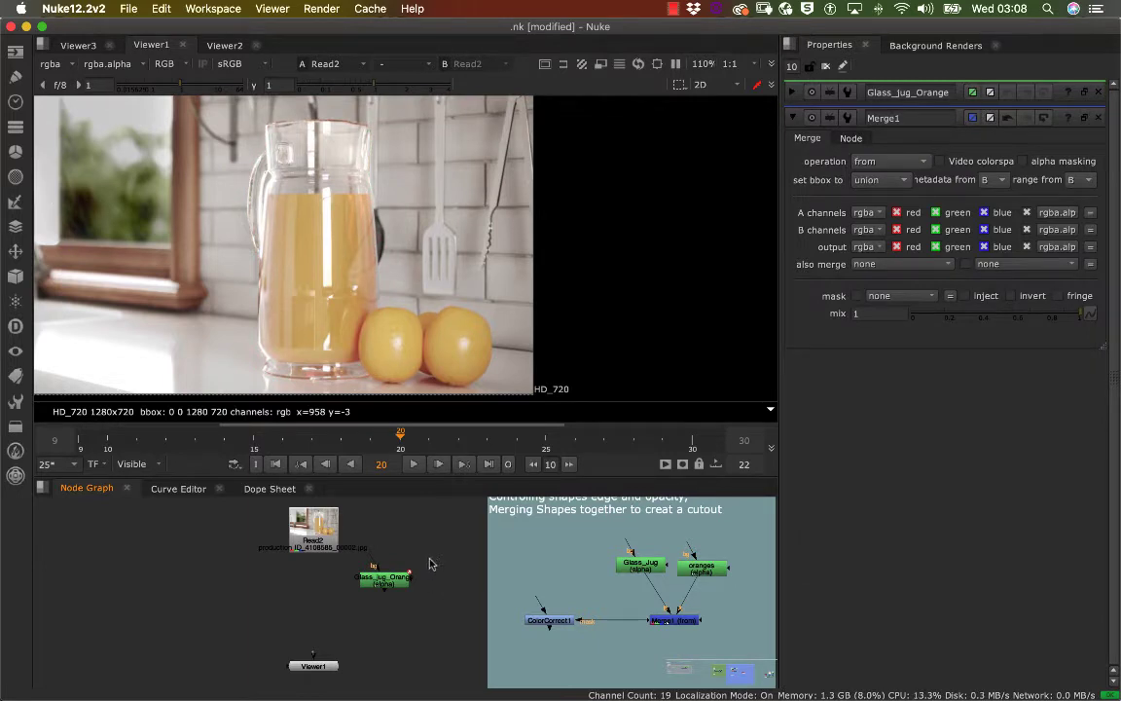
pyautogui.press('Tab')
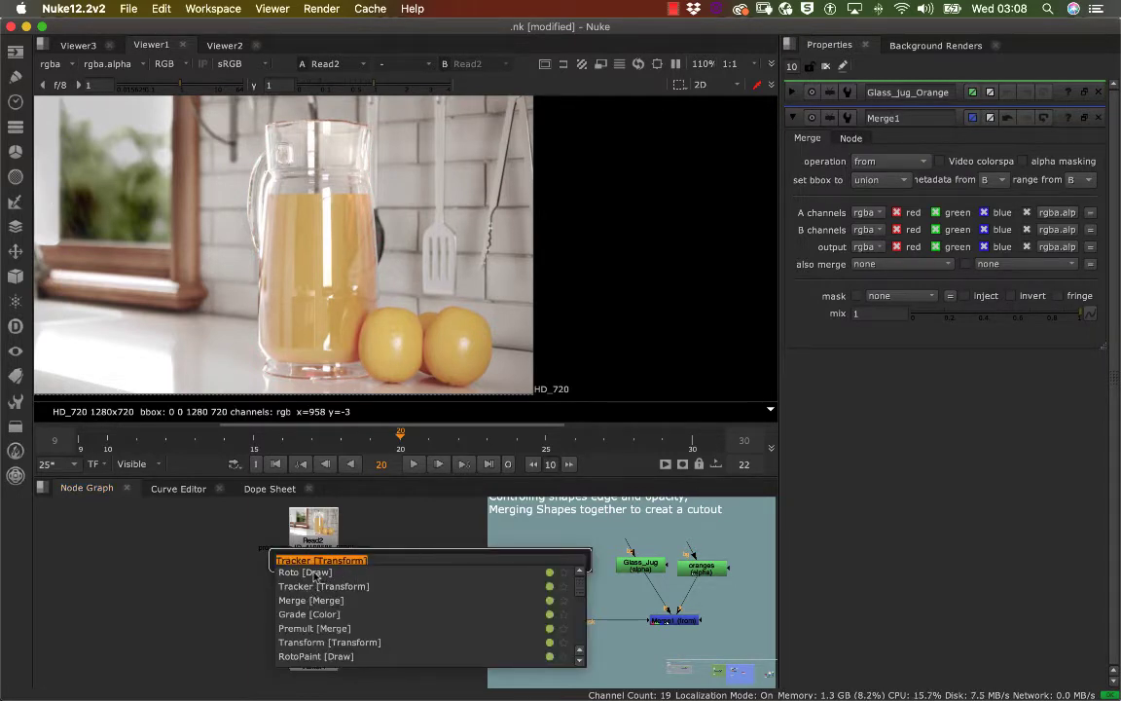
pyautogui.click(406, 573)
pyautogui.moveTo(392, 579); pyautogui.dragTo(372, 588)
pyautogui.moveTo(427, 561); pyautogui.dragTo(423, 576)
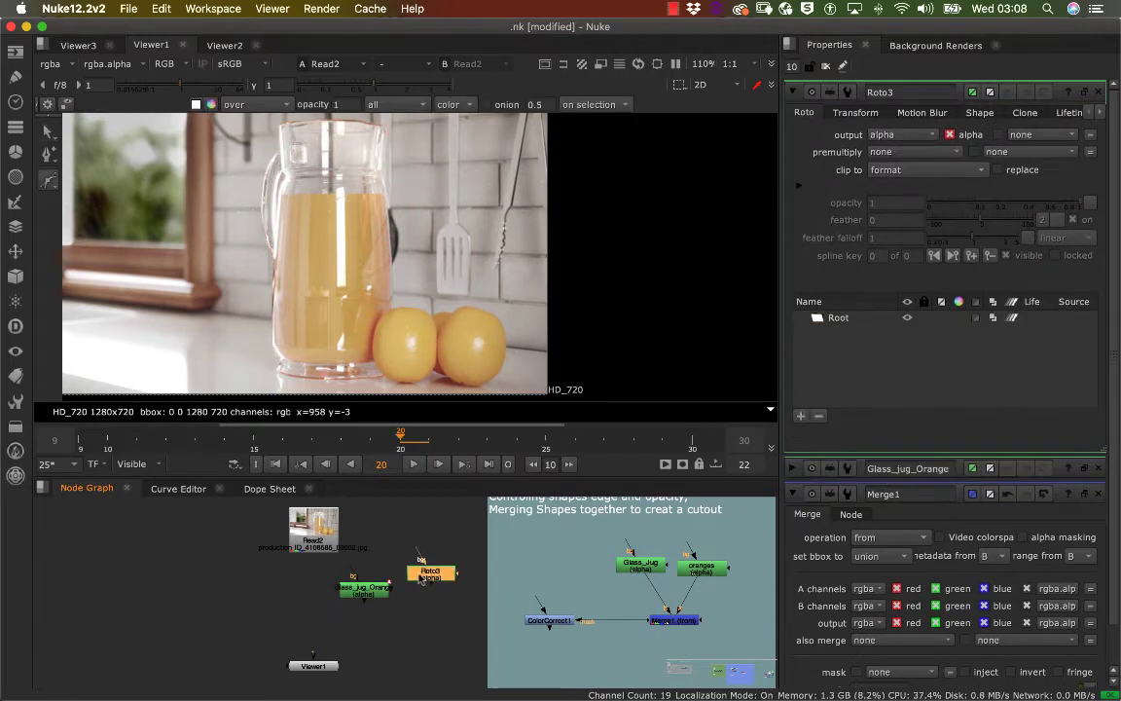
# - Rearrange the Read2, Viewer1 and Glass_jug_Orange nodes to tidy the layout around the new Roto node
pyautogui.moveTo(312, 548); pyautogui.dragTo(283, 555)
pyautogui.moveTo(329, 666); pyautogui.dragTo(299, 661)
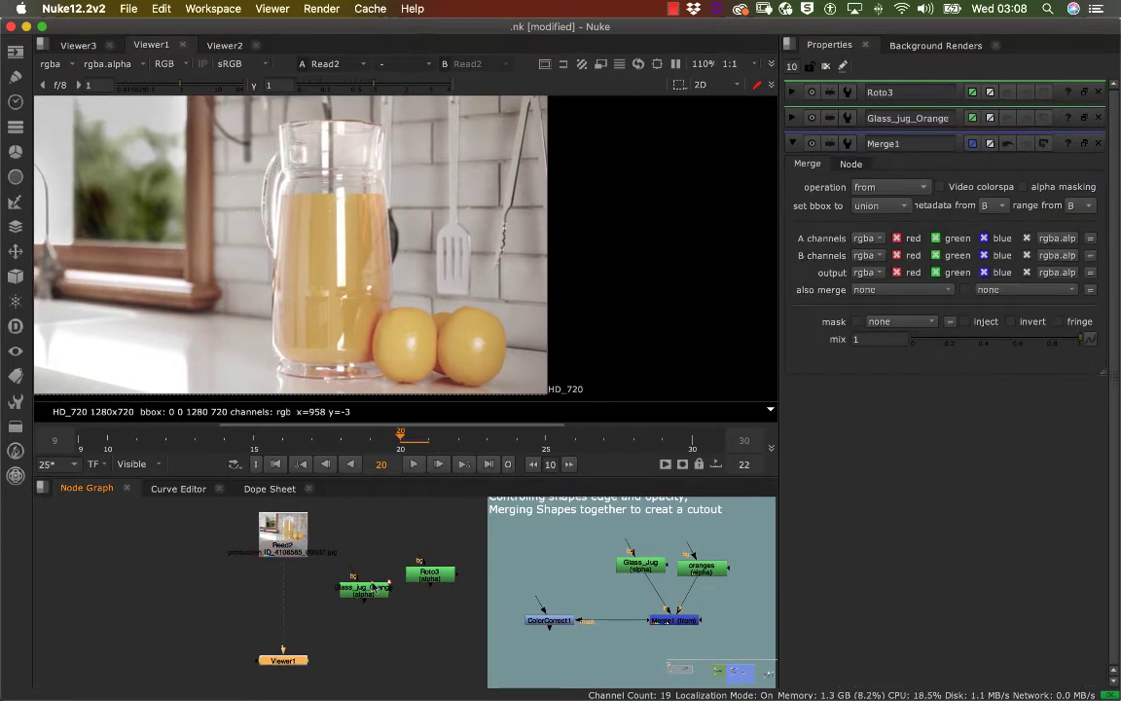
pyautogui.moveTo(366, 588); pyautogui.dragTo(367, 565)
# - Rename the new Roto node as orang1 and line it up with the Glass_jug_Orange node
pyautogui.click(432, 574)
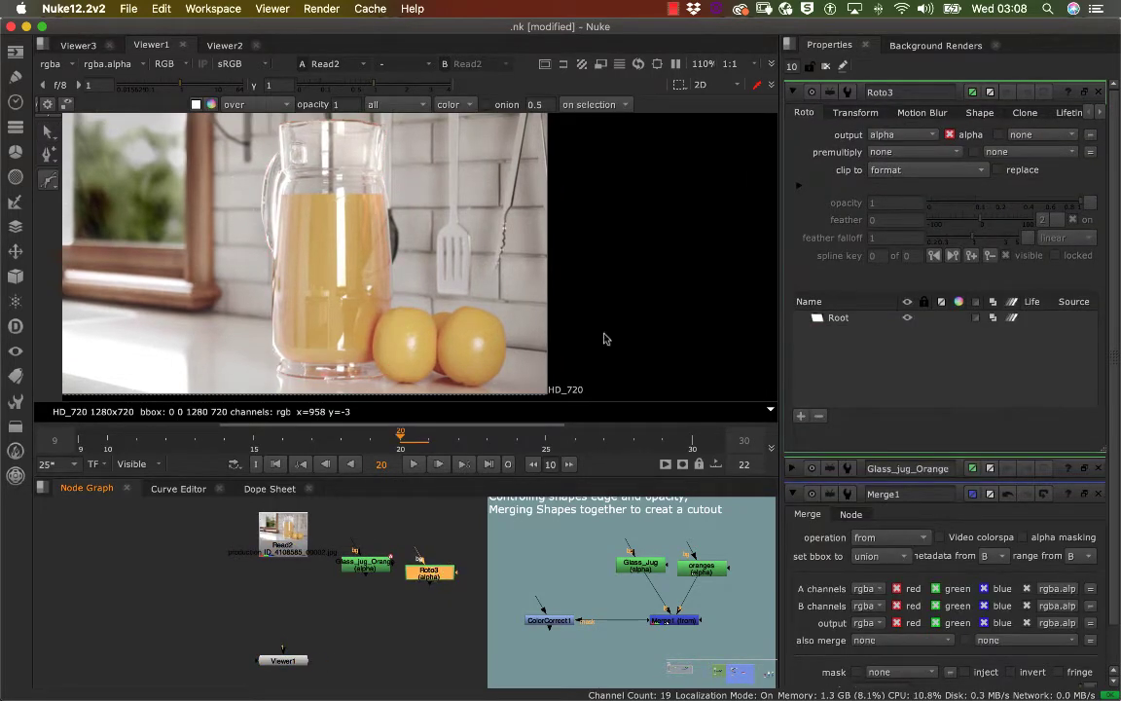
pyautogui.doubleClick(888, 89)
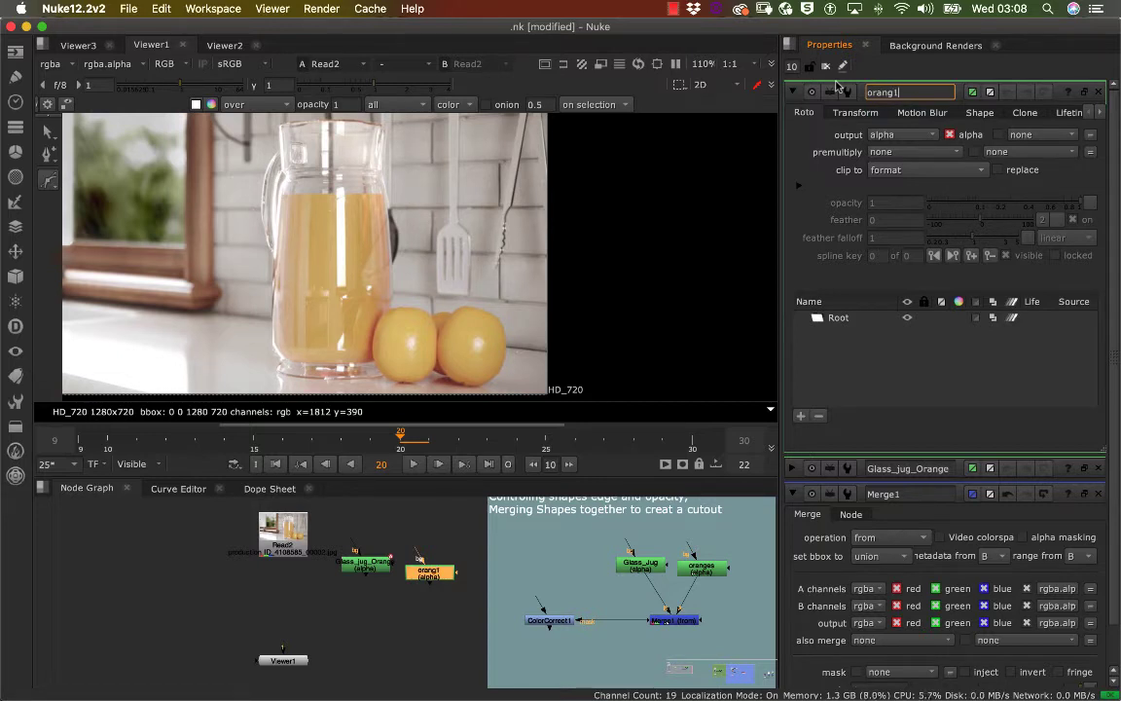
pyautogui.moveTo(418, 581); pyautogui.dragTo(424, 574)
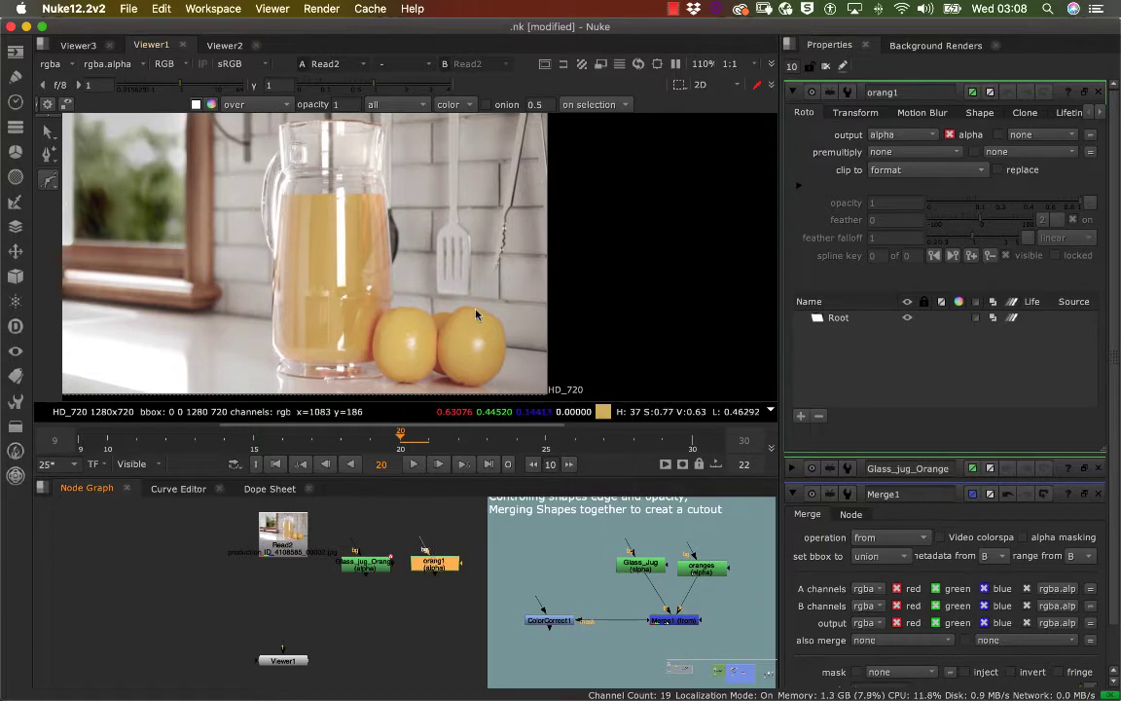
# - Start a B-Spline shape in the orang1 node and trace the outer edge of the orange beside the jug down to its base
pyautogui.scroll(1, 450, 325)
pyautogui.scroll(6, 450, 325)
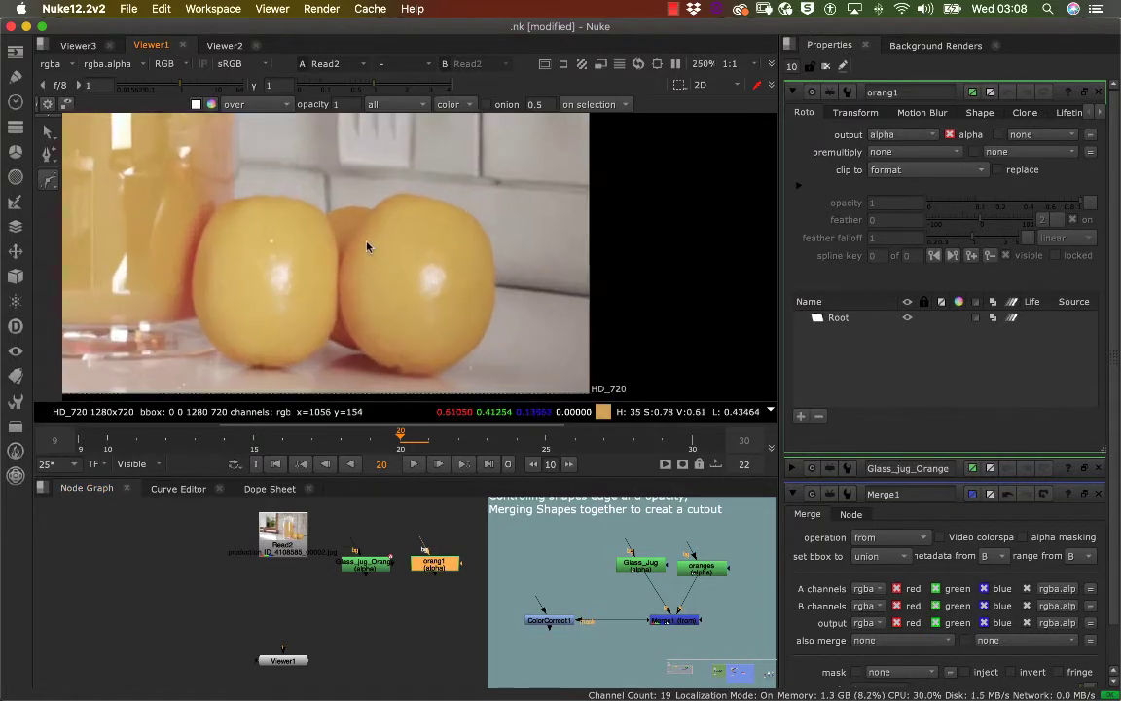
pyautogui.click(48, 179)
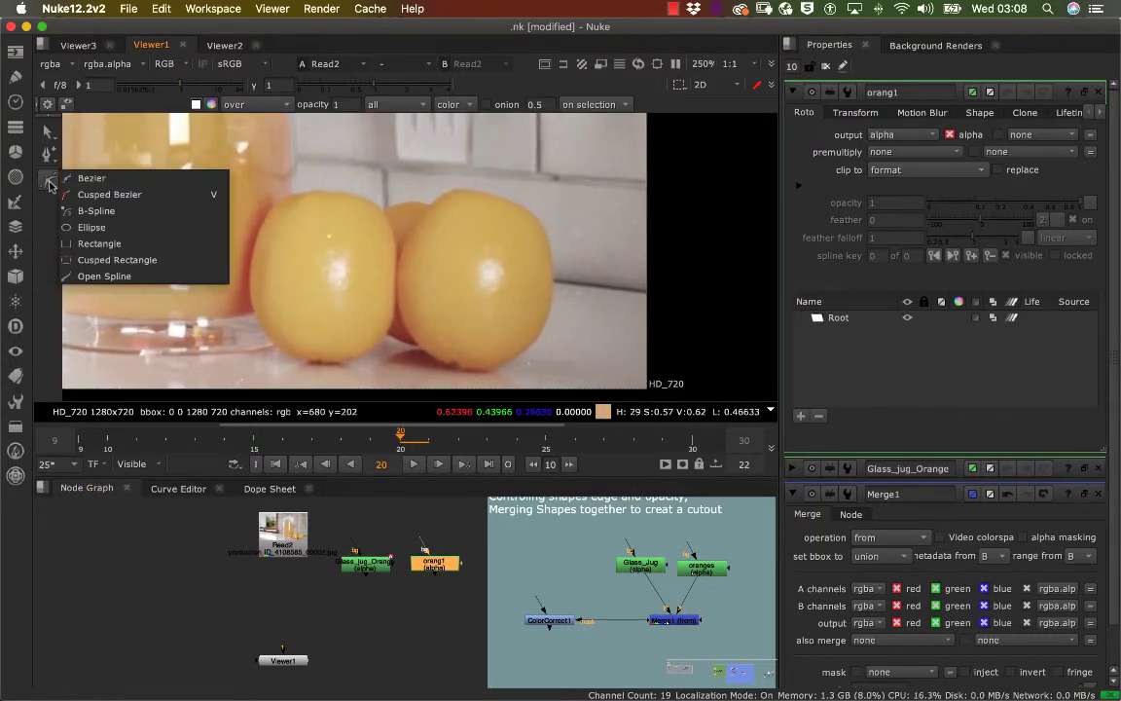
pyautogui.click(83, 210)
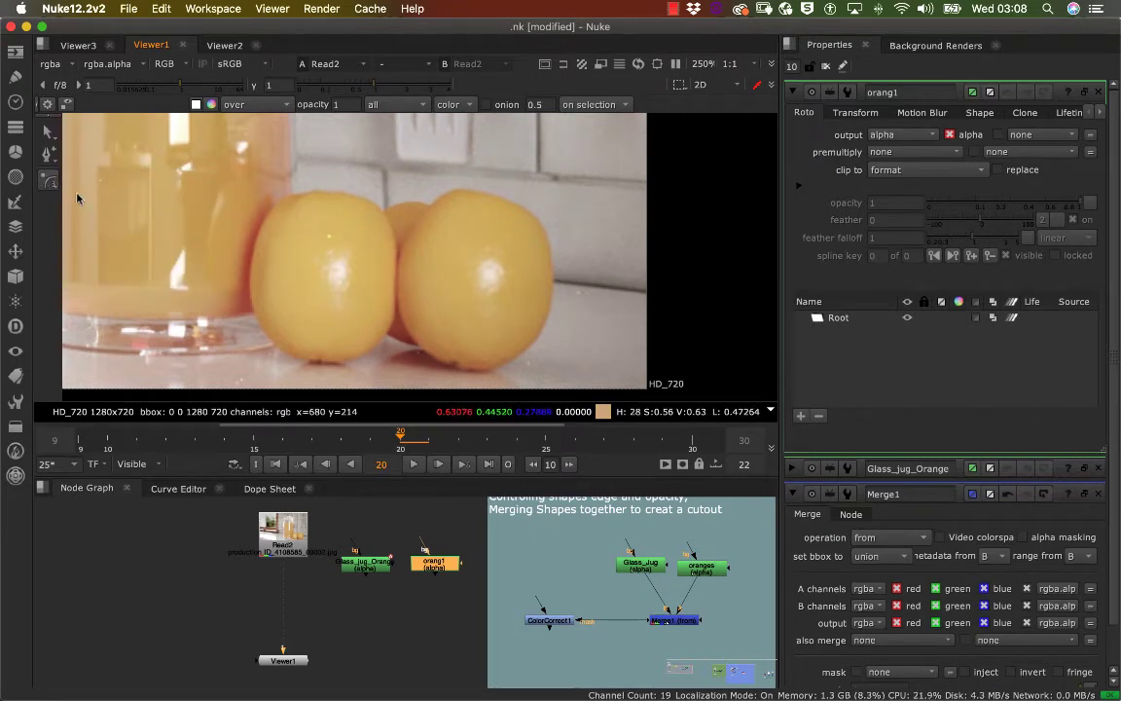
pyautogui.scroll(3, 323, 249)
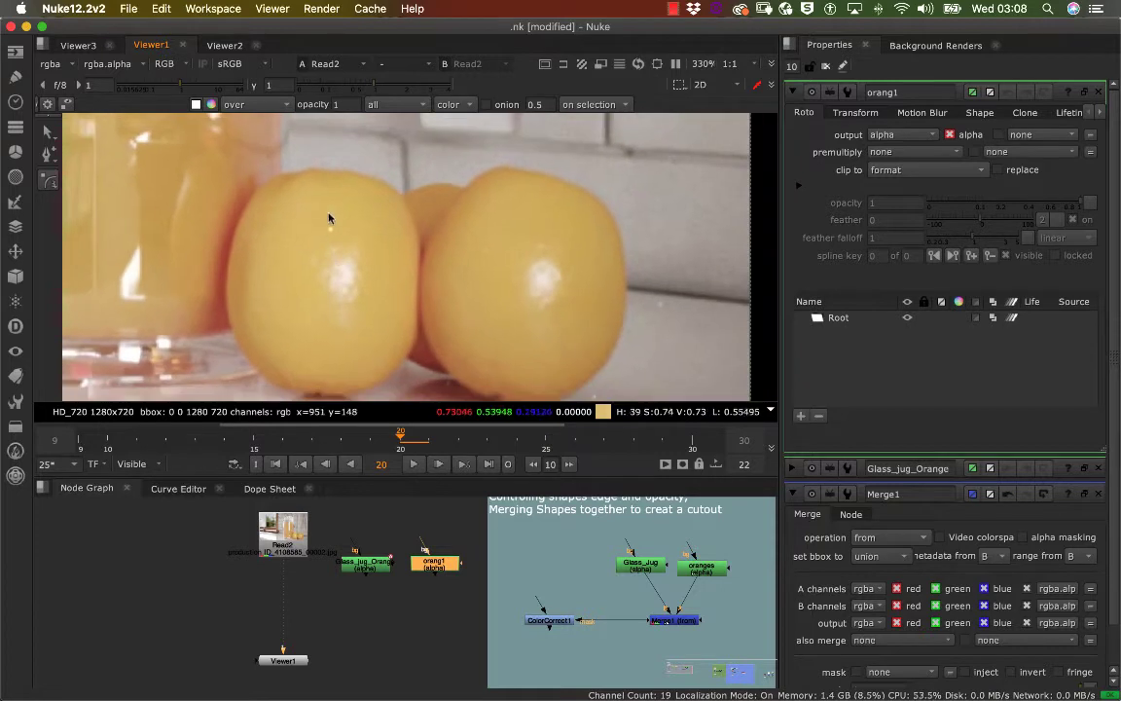
pyautogui.click(264, 183)
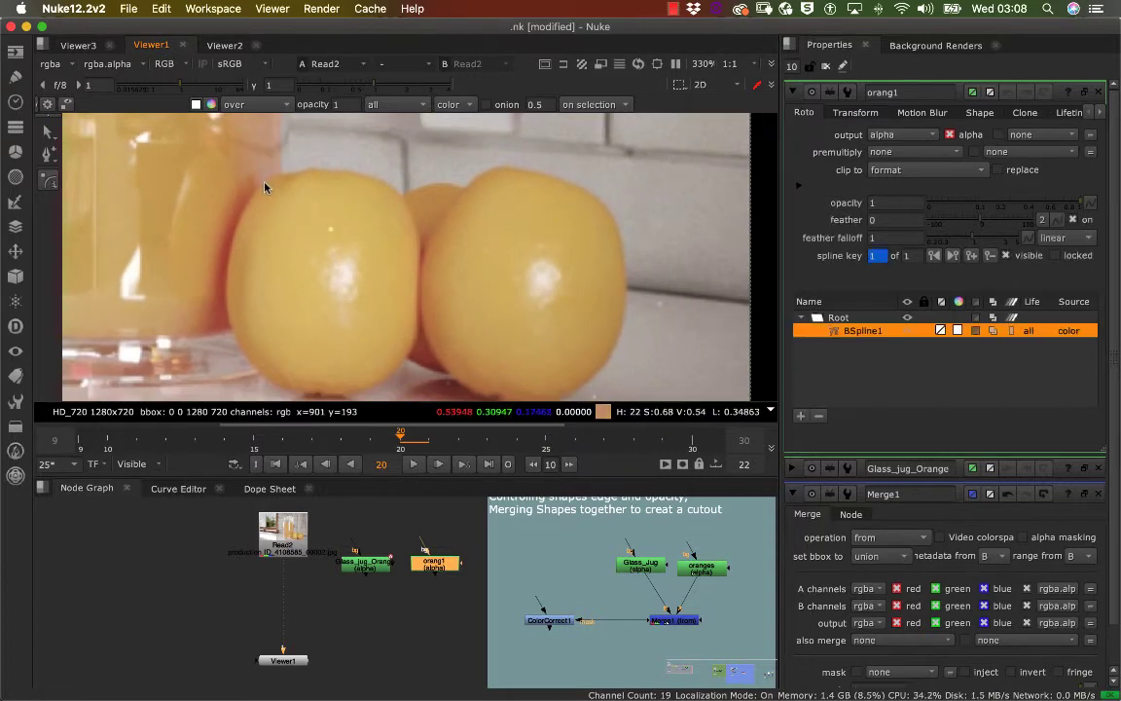
pyautogui.click(230, 252)
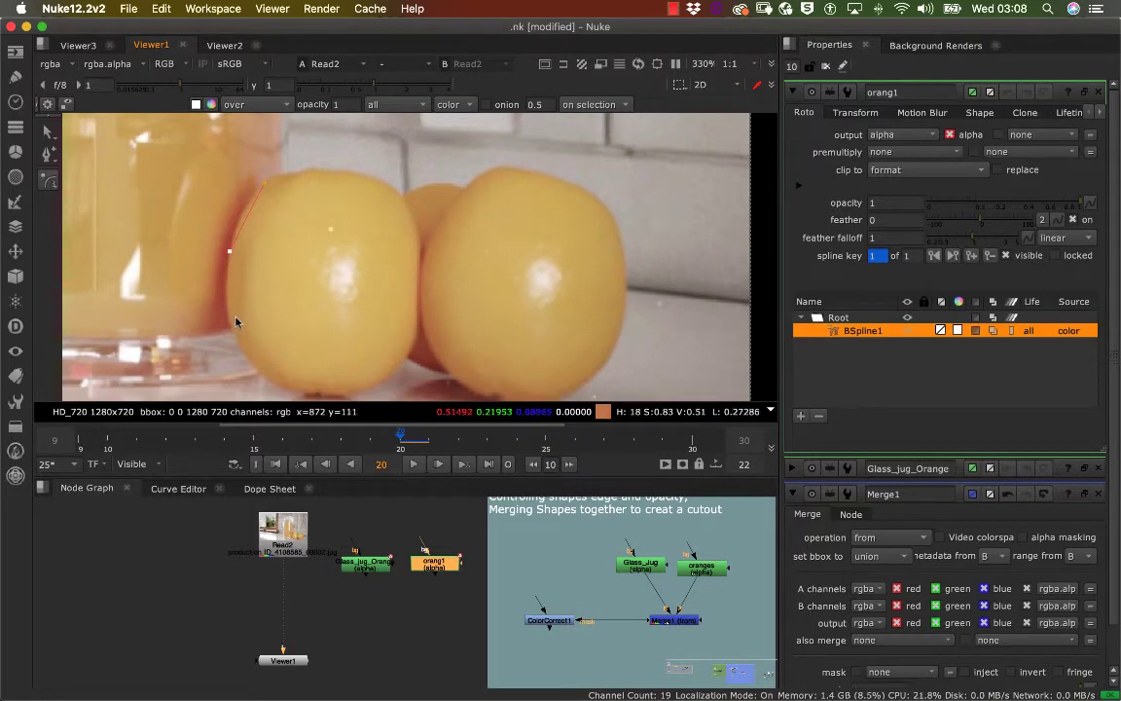
pyautogui.click(230, 332)
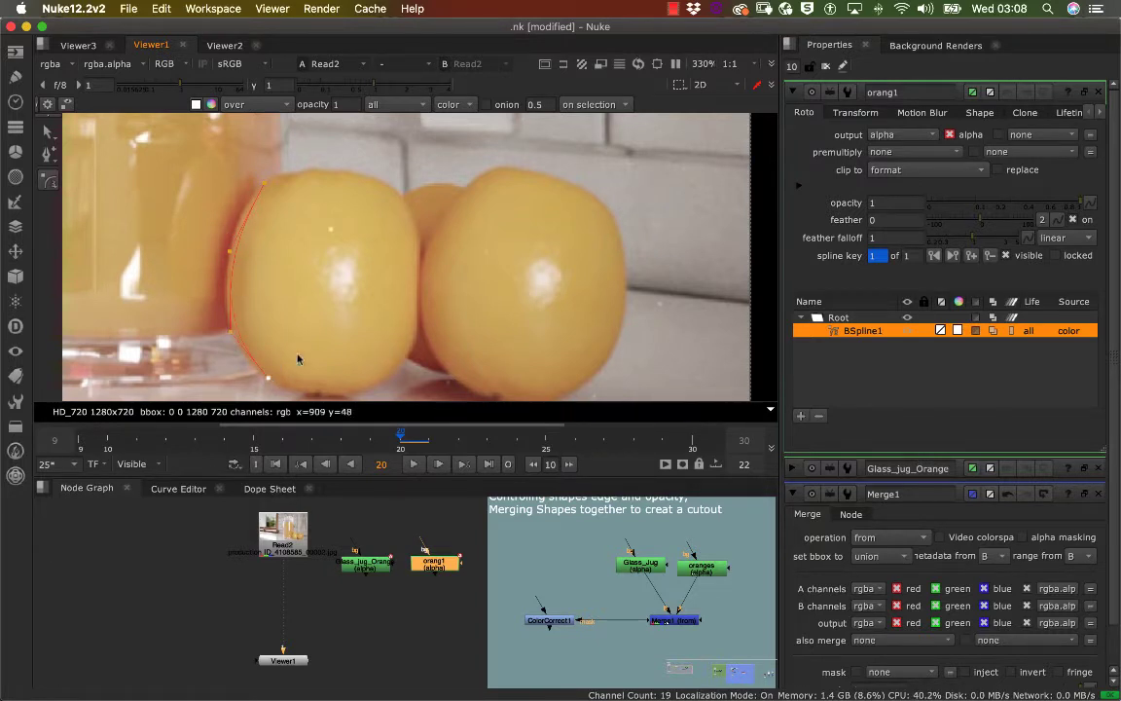
pyautogui.click(268, 376)
# - Continue the B-Spline along the undersides of both oranges and around the lower outer edge of the far orange
pyautogui.moveTo(283, 296); pyautogui.dragTo(220, 233, button='middle')
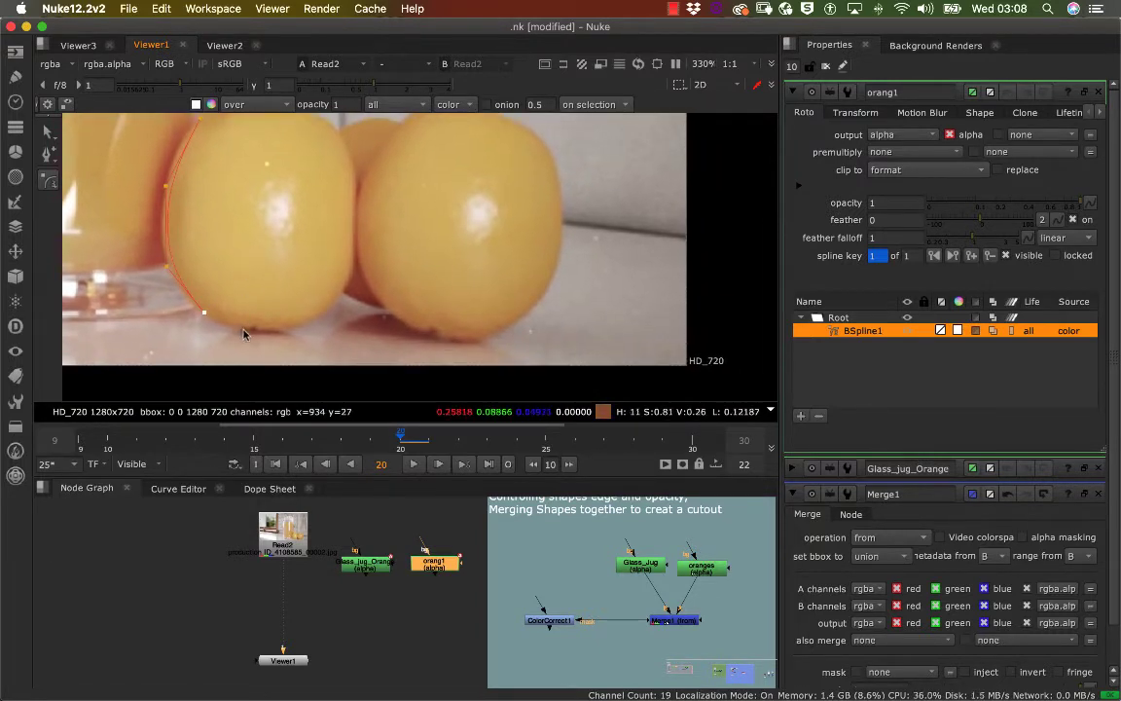
pyautogui.click(243, 330)
pyautogui.click(297, 326)
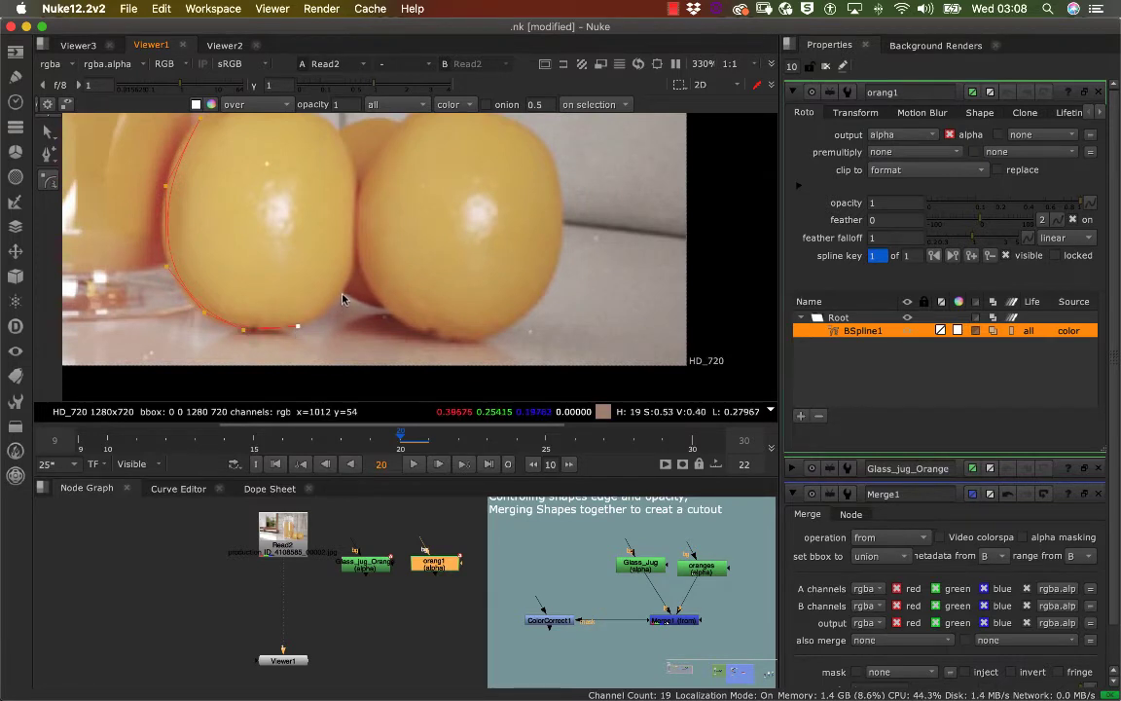
pyautogui.click(342, 292)
pyautogui.click(380, 309)
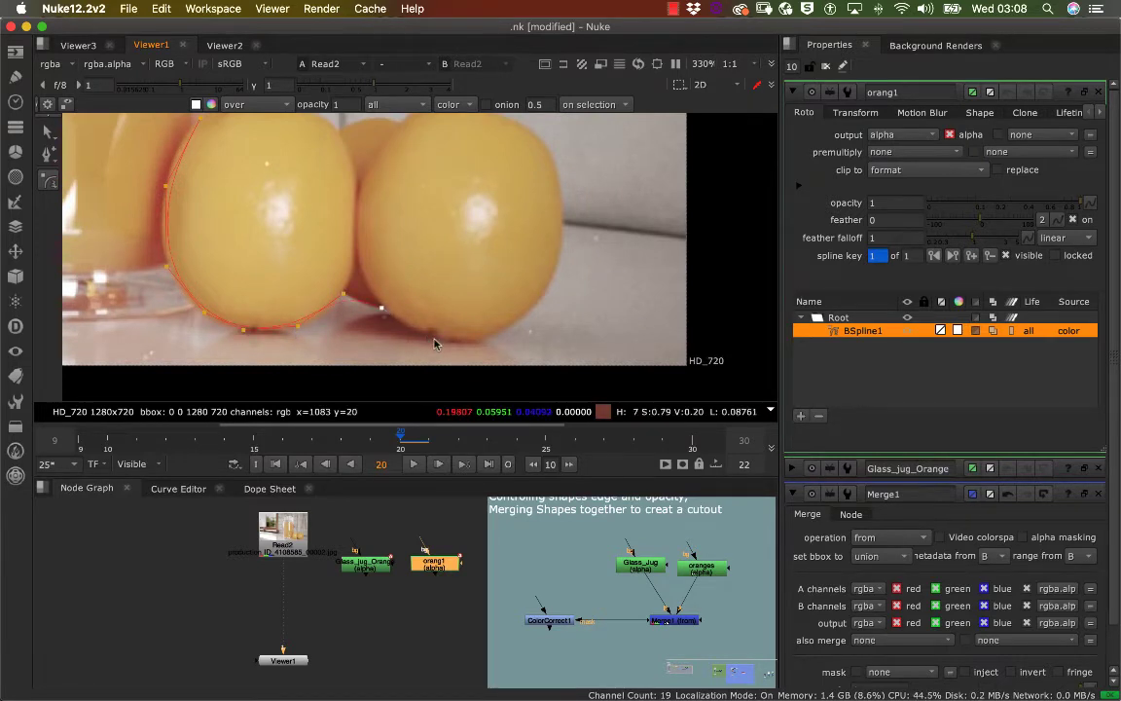
pyautogui.click(434, 339)
pyautogui.click(477, 343)
pyautogui.click(549, 288)
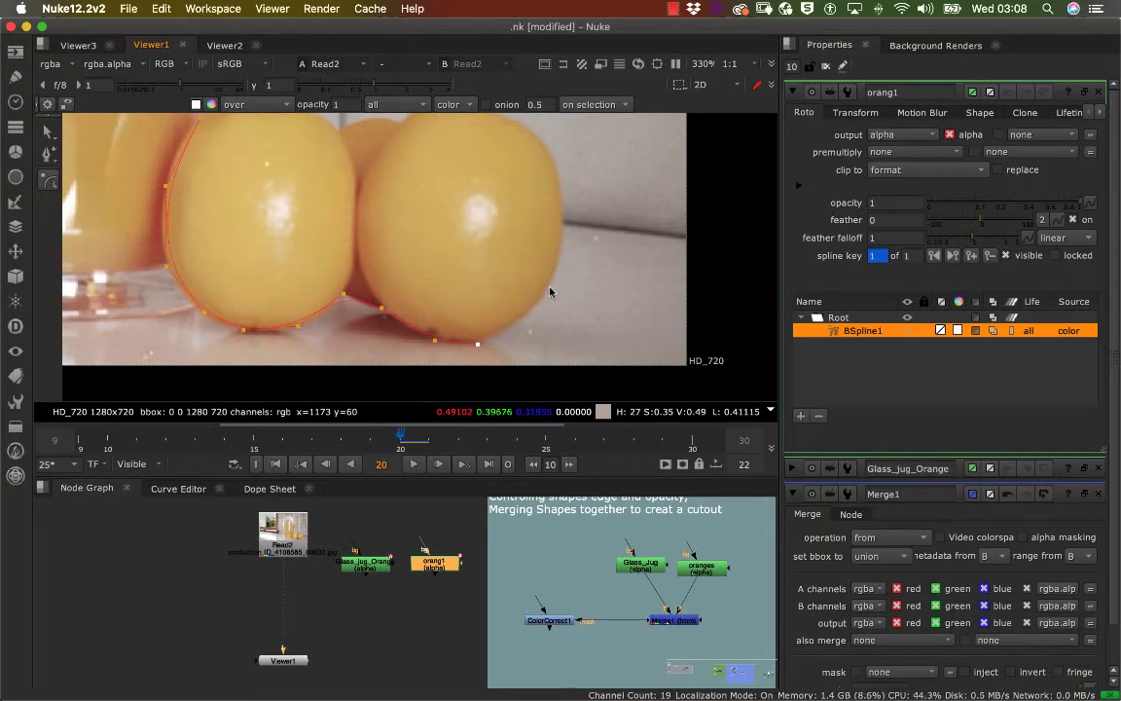
# - Trace the far orange's outer side and the tops of all the oranges, closing the B-Spline at its first point
pyautogui.click(558, 184)
pyautogui.moveTo(552, 217); pyautogui.dragTo(570, 296, button='middle')
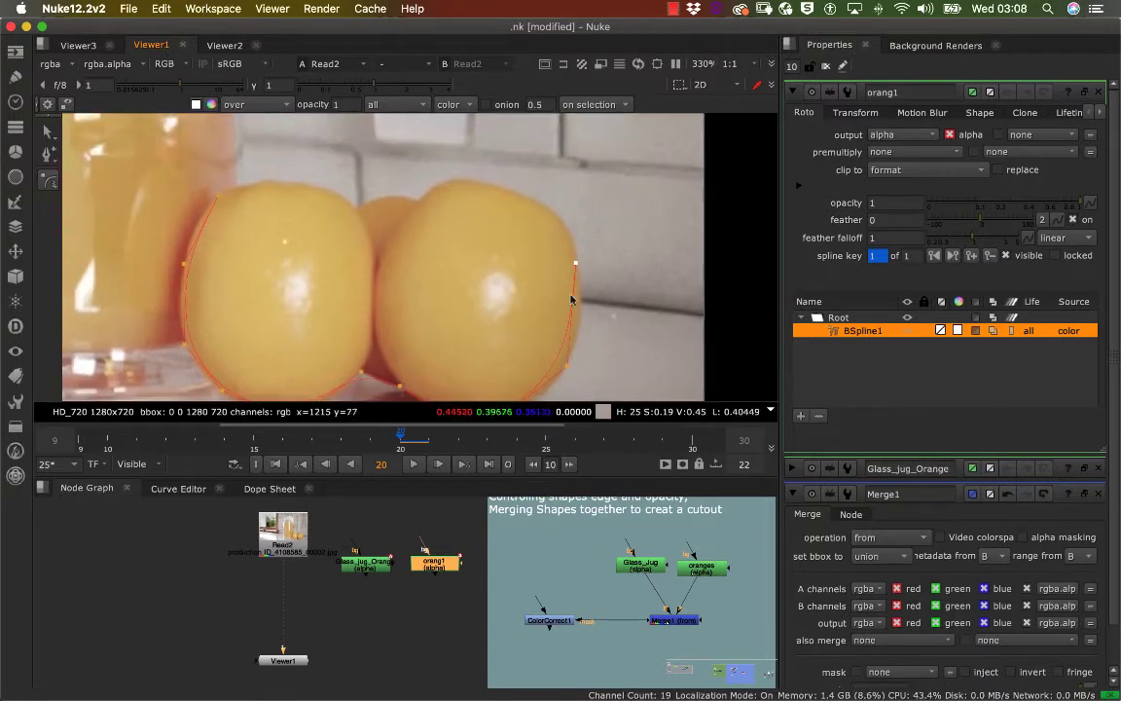
pyautogui.click(455, 180)
pyautogui.click(384, 198)
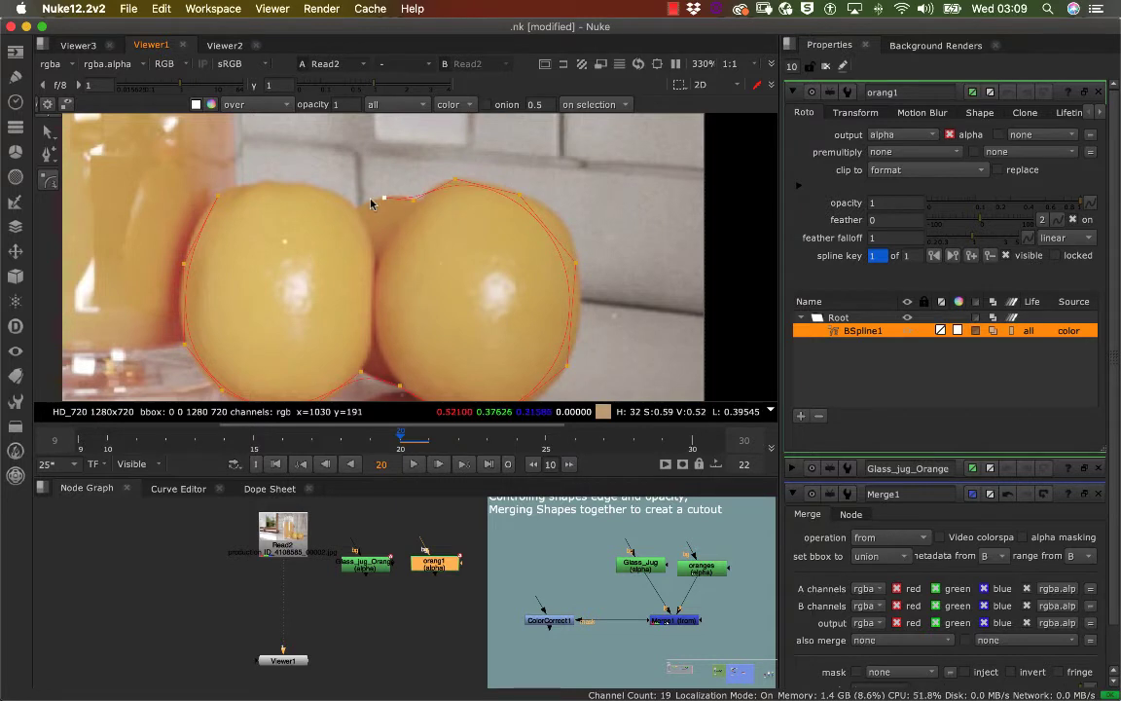
pyautogui.click(358, 204)
pyautogui.click(297, 185)
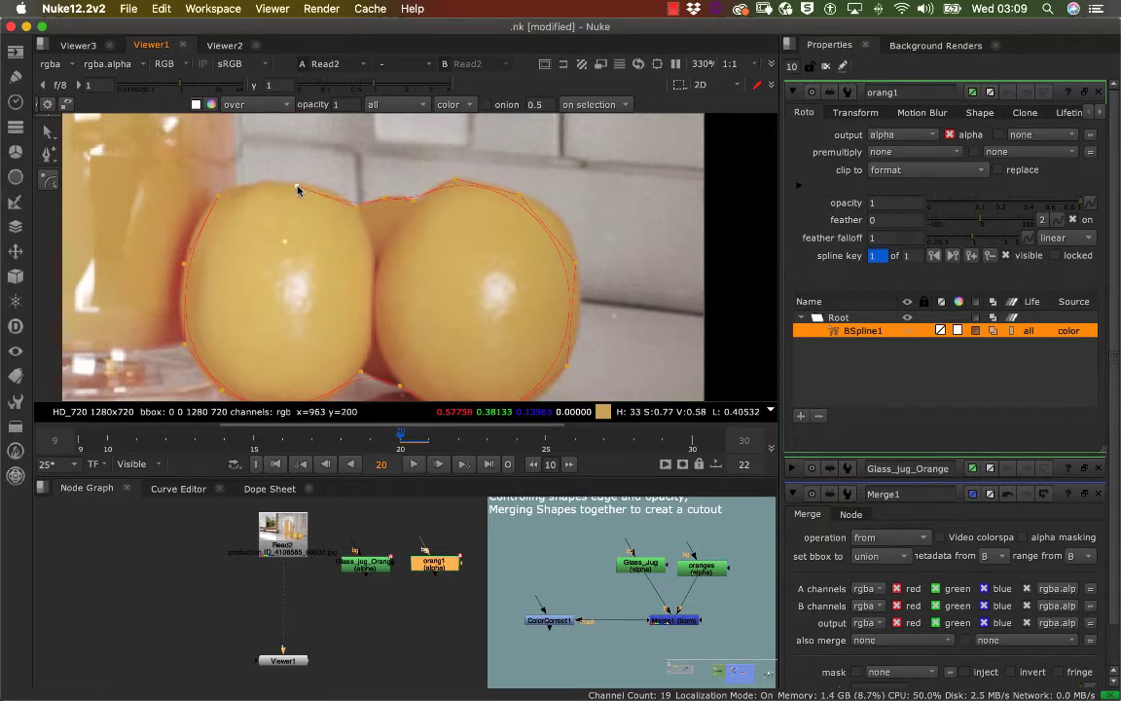
pyautogui.click(236, 187)
pyautogui.click(218, 196)
# - Examine the closed B-Spline around the oranges, both against the whole image and up close
pyautogui.moveTo(266, 243); pyautogui.dragTo(297, 202, button='middle')
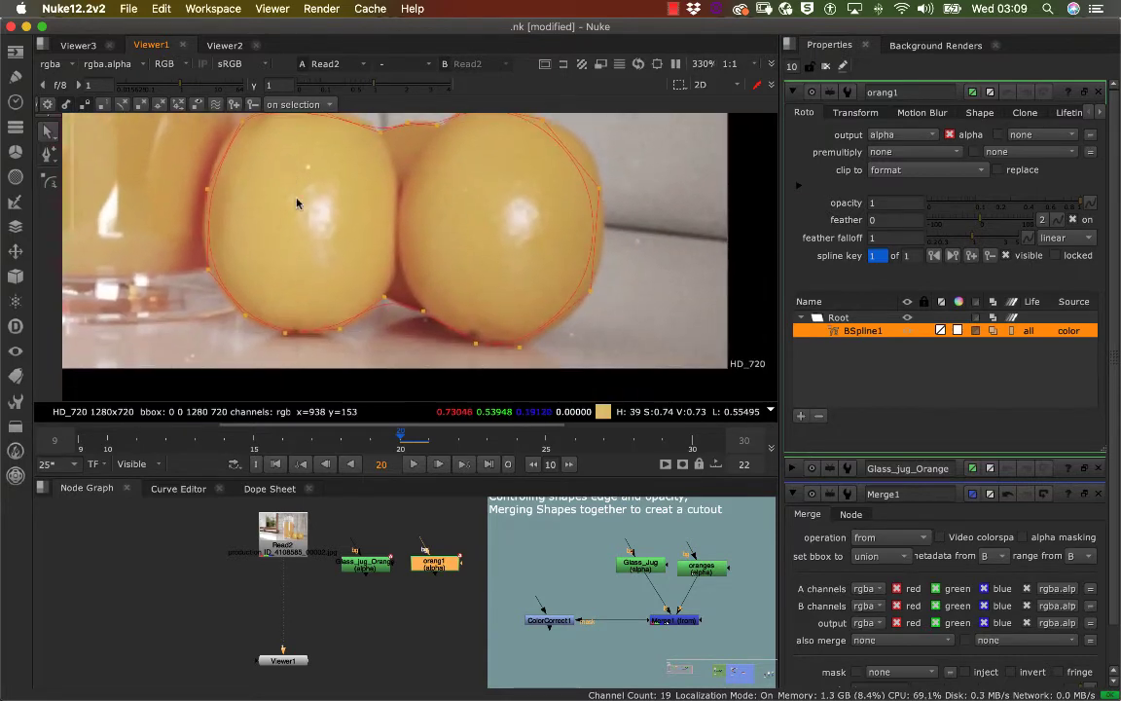
pyautogui.keyDown('alt'); pyautogui.moveTo(489, 192); pyautogui.dragTo(553, 287, button='middle'); pyautogui.keyUp('alt')
pyautogui.moveTo(552, 288); pyautogui.dragTo(478, 320, button='middle')
pyautogui.scroll(-15, 506, 321)
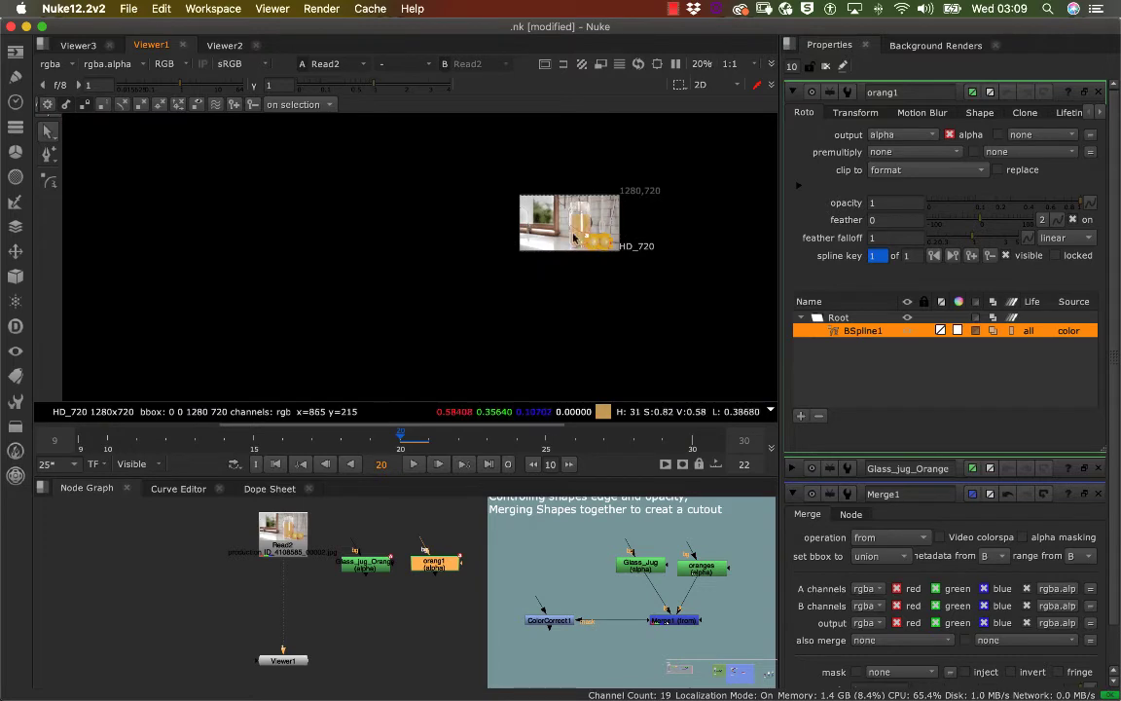
pyautogui.press('f')
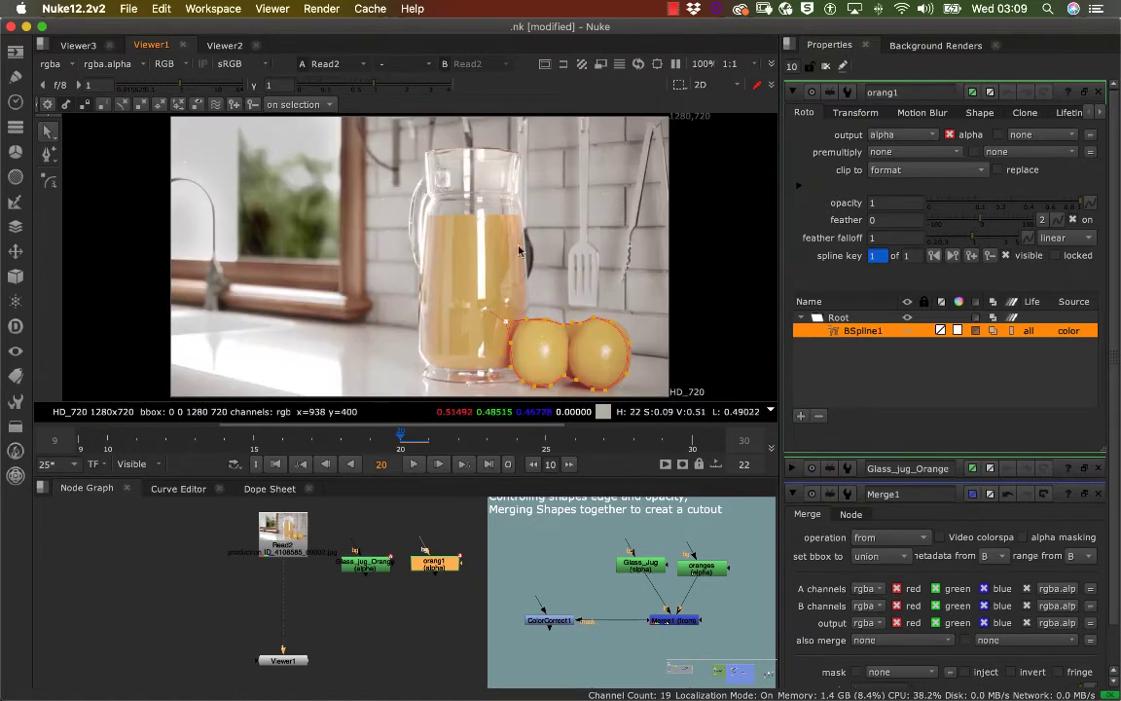
pyautogui.scroll(3, 520, 251)
pyautogui.moveTo(590, 368); pyautogui.dragTo(382, 175, button='middle')
pyautogui.scroll(3, 393, 256)
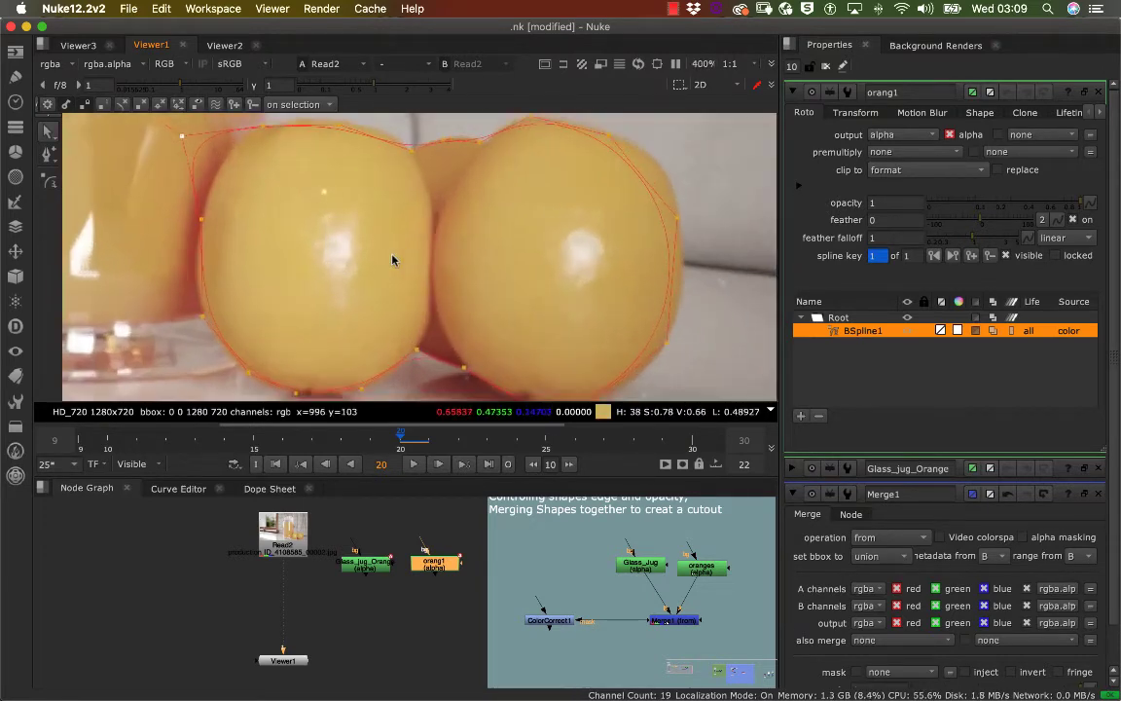
# - Pull the B-Spline control points around the top and upper outer side of the far orange outward to fit its edge
pyautogui.moveTo(418, 261); pyautogui.dragTo(294, 269, button='middle')
pyautogui.moveTo(391, 243)
pyautogui.mouseDown(button='middle')
pyautogui.moveTo(328, 237)
pyautogui.moveTo(311, 222)
pyautogui.moveTo(341, 207)
pyautogui.mouseUp(button='middle')
pyautogui.moveTo(417, 257); pyautogui.dragTo(425, 295, button='middle')
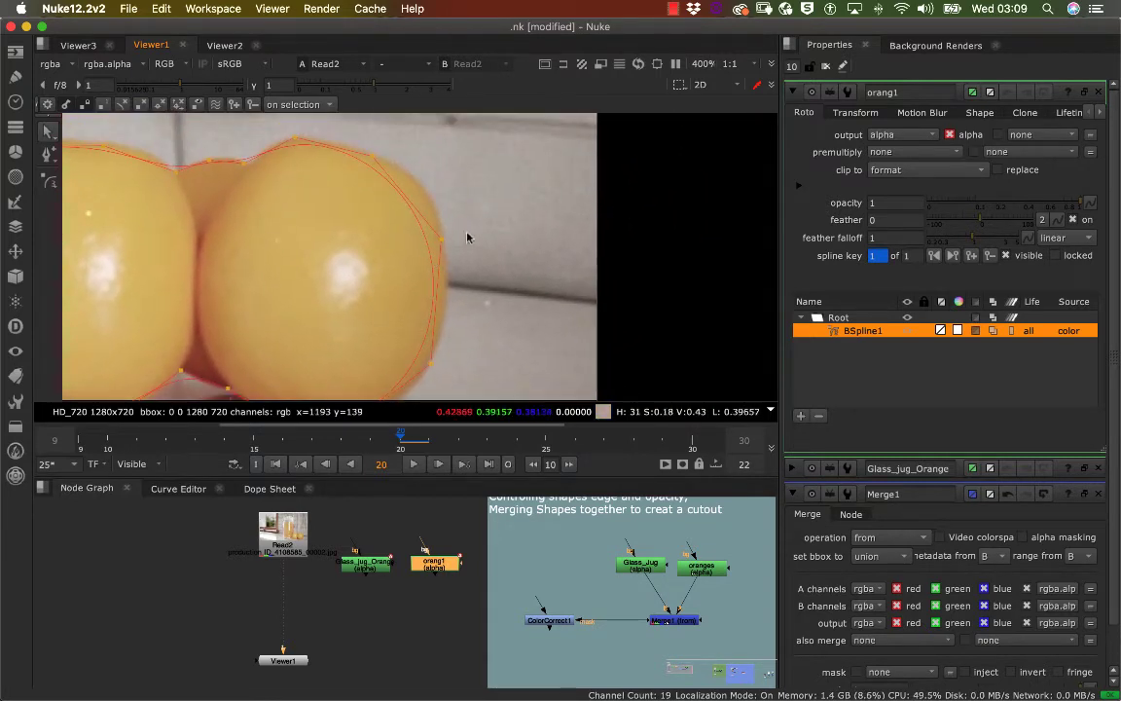
pyautogui.moveTo(444, 241); pyautogui.dragTo(462, 234)
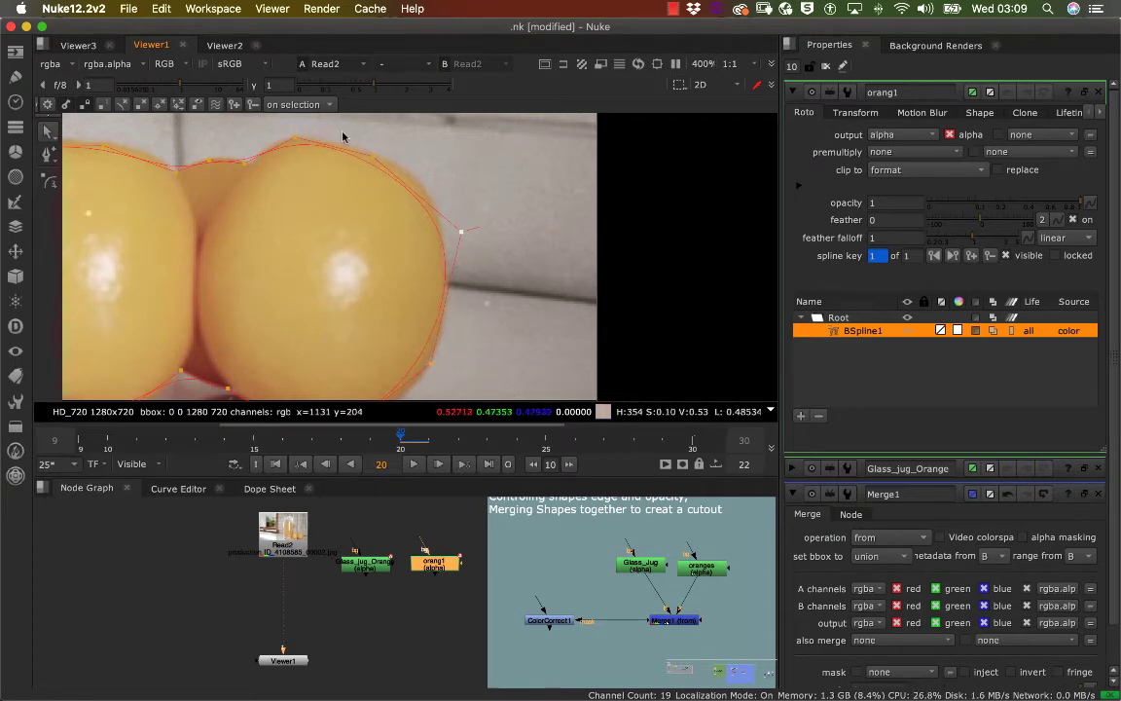
pyautogui.moveTo(394, 152)
pyautogui.mouseDown()
pyautogui.moveTo(407, 145)
pyautogui.moveTo(399, 149)
pyautogui.mouseUp()
pyautogui.moveTo(340, 226); pyautogui.dragTo(413, 308, button='middle')
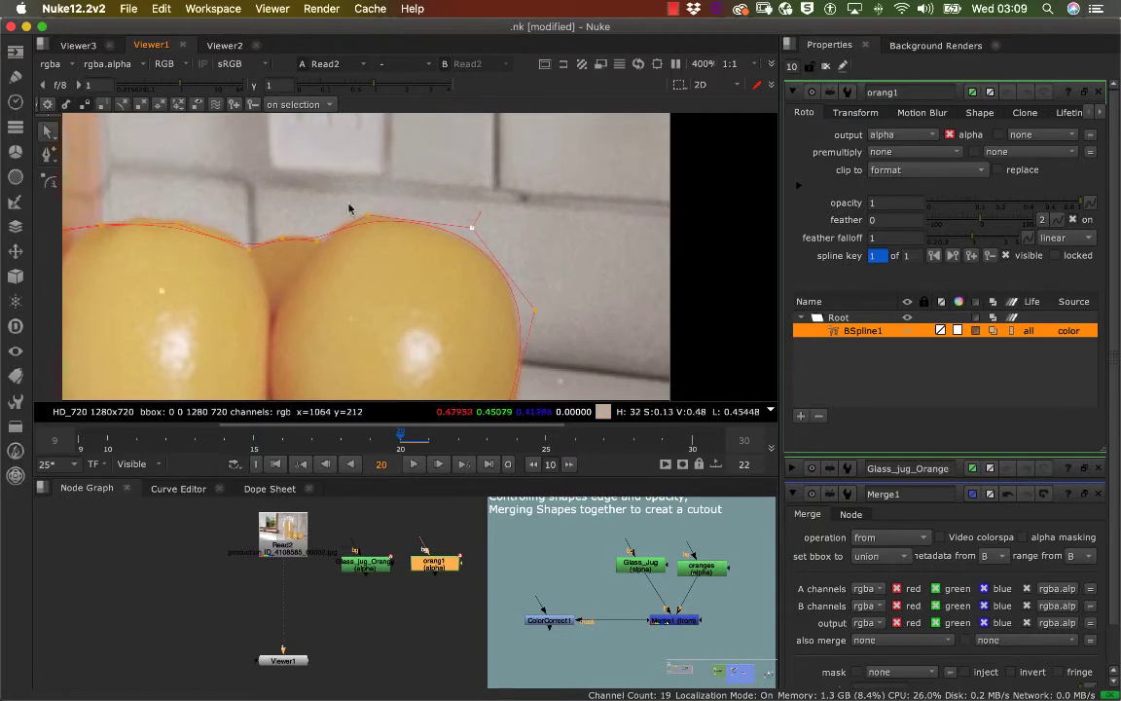
pyautogui.moveTo(368, 217)
pyautogui.mouseDown()
pyautogui.moveTo(368, 204)
pyautogui.moveTo(354, 207)
pyautogui.mouseUp()
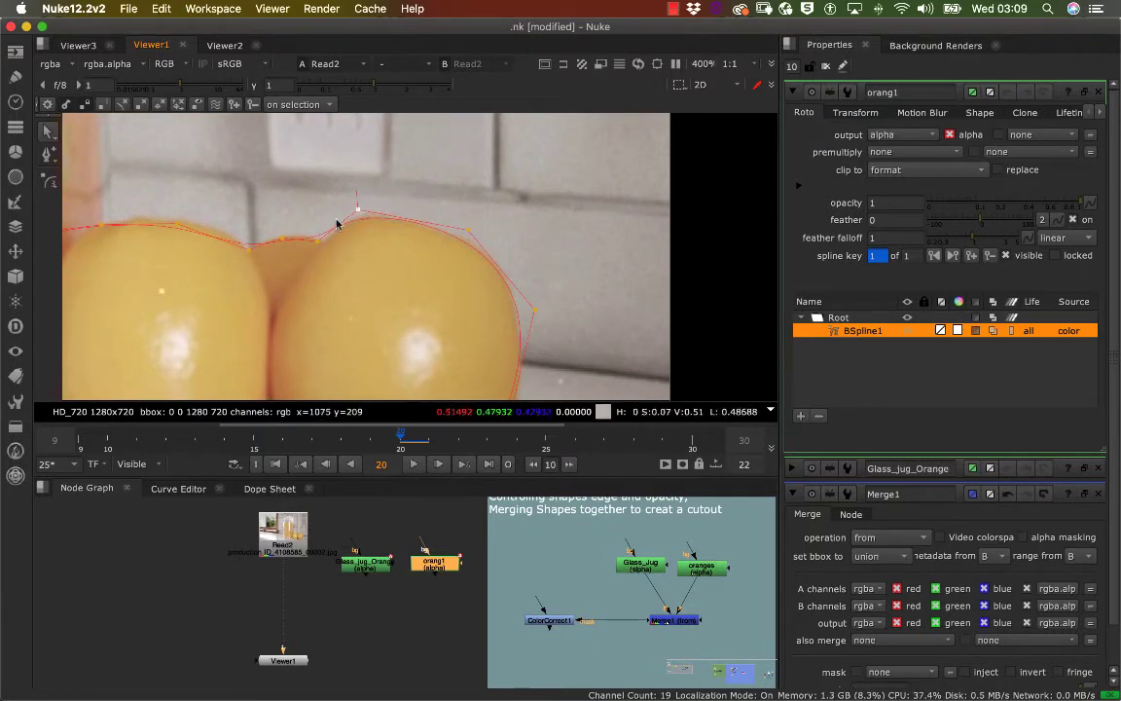
# - Adjust the B-Spline control points along the dip between the two front oranges to follow the rear orange
pyautogui.moveTo(318, 240); pyautogui.dragTo(356, 213)
pyautogui.moveTo(283, 238); pyautogui.dragTo(290, 232)
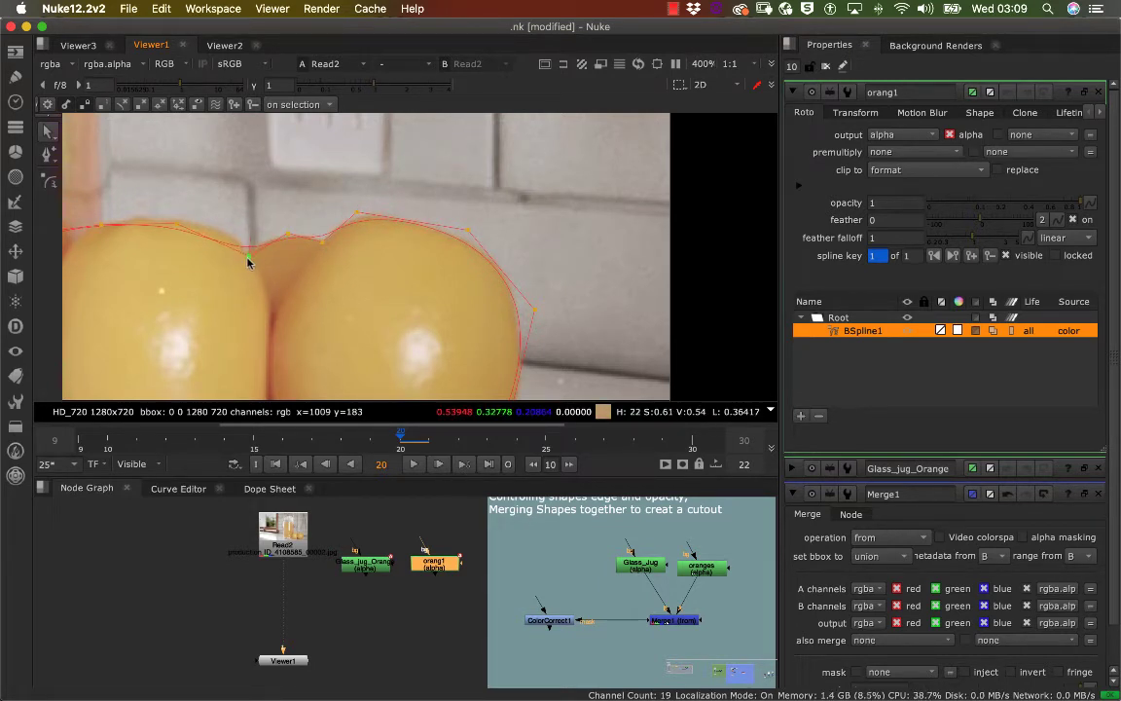
pyautogui.moveTo(247, 260); pyautogui.dragTo(248, 260)
pyautogui.moveTo(180, 225)
pyautogui.mouseDown()
pyautogui.moveTo(205, 224)
pyautogui.moveTo(179, 223)
pyautogui.mouseUp()
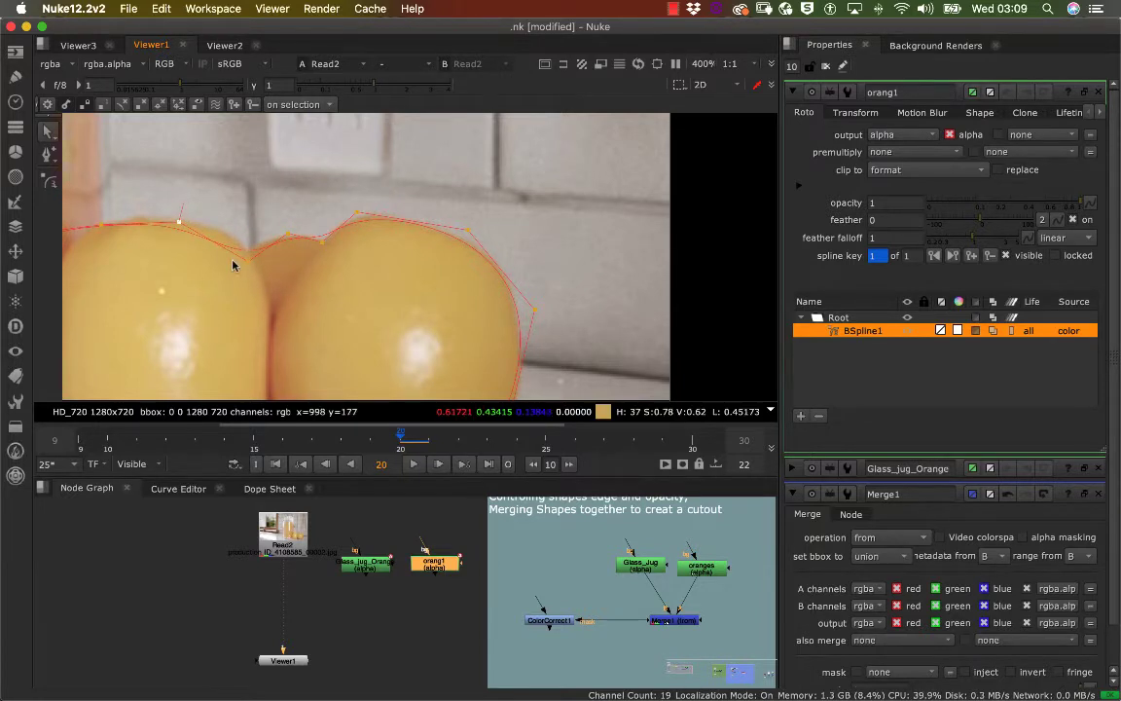
pyautogui.moveTo(250, 261); pyautogui.dragTo(223, 234)
# - Add a control point where the jug-side orange meets the dip and reposition the neighbouring points over the rear orange
pyautogui.rightClick(50, 158)
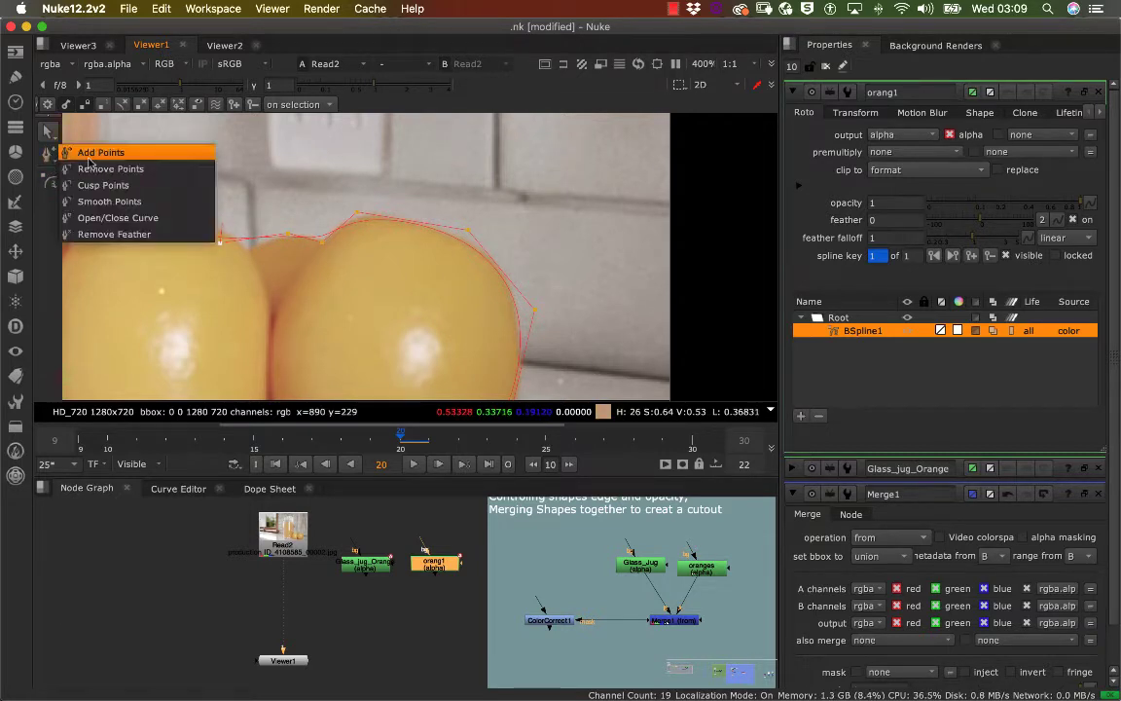
pyautogui.click(82, 151)
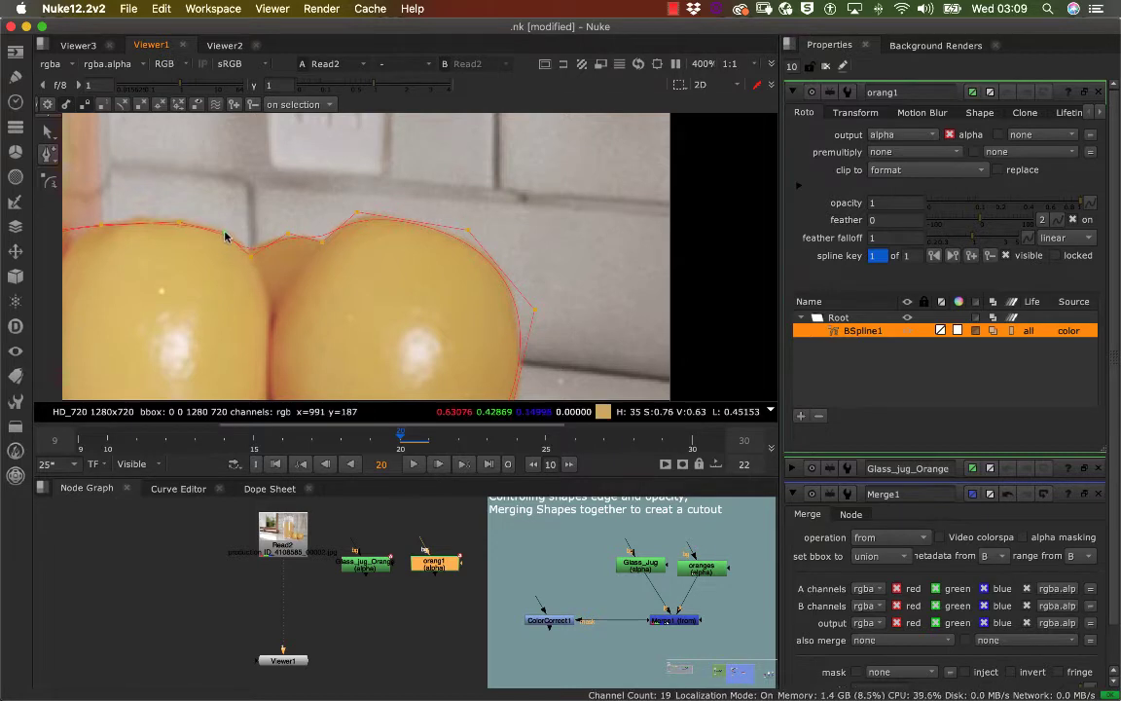
pyautogui.click(227, 233)
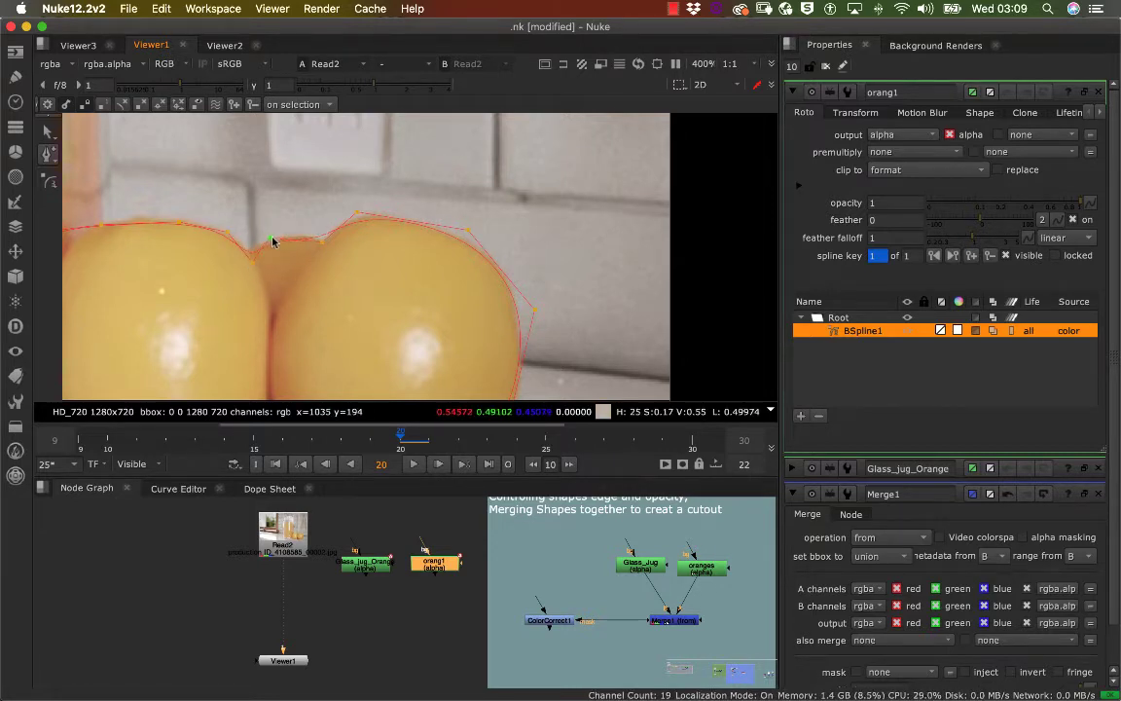
pyautogui.click(274, 231)
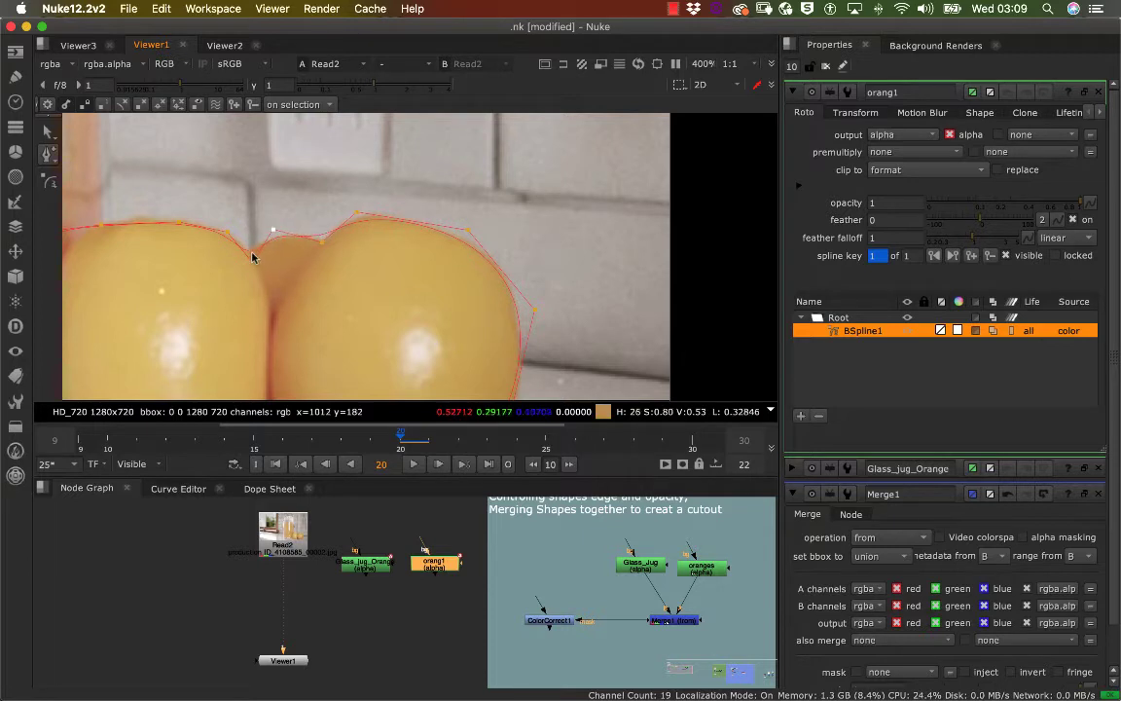
pyautogui.click(313, 248)
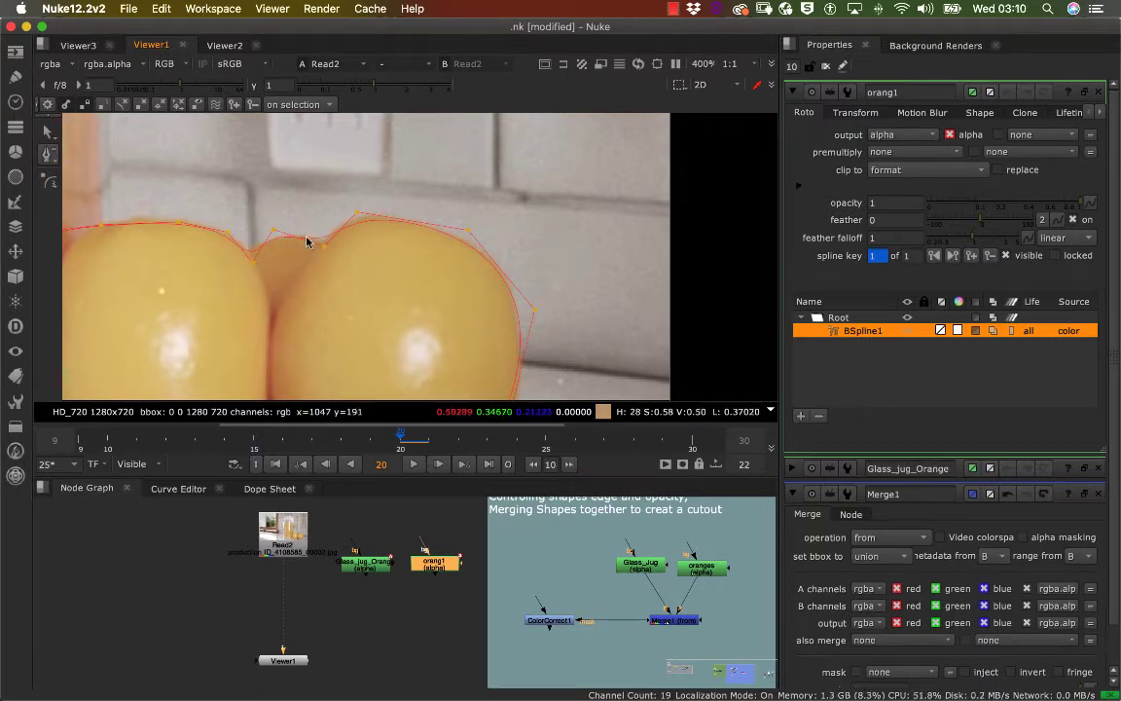
# - Add another control point along the rear orange's top edge and shift the point above the far orange to fit
pyautogui.rightClick(50, 160)
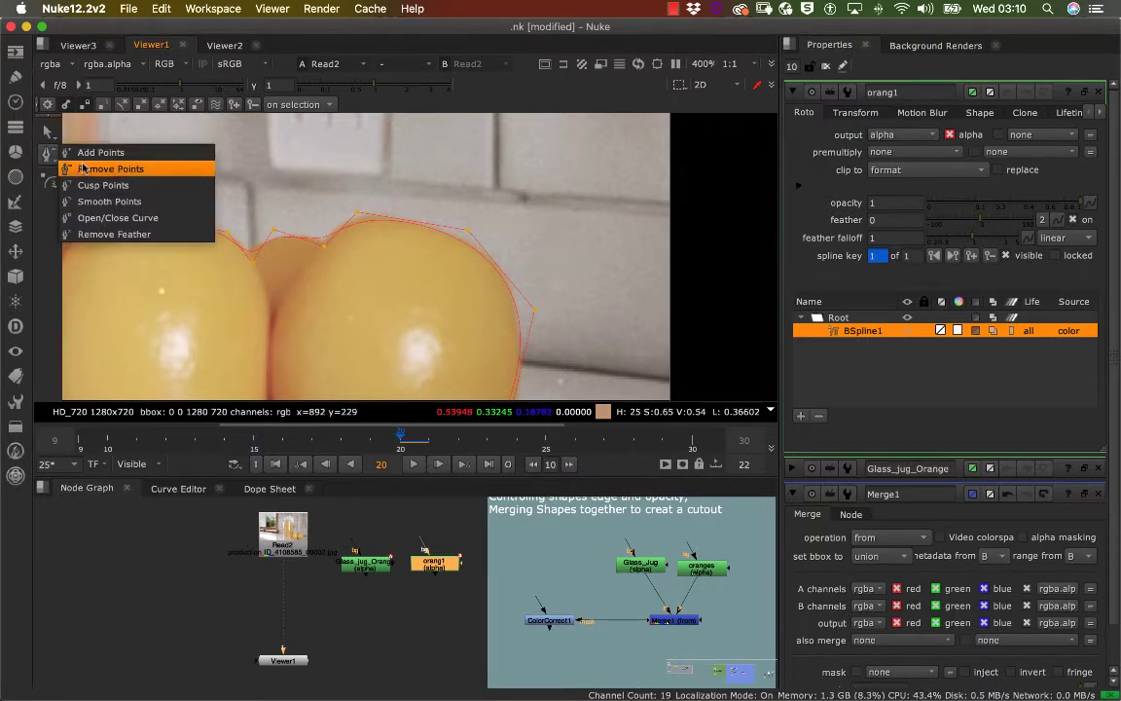
pyautogui.click(89, 153)
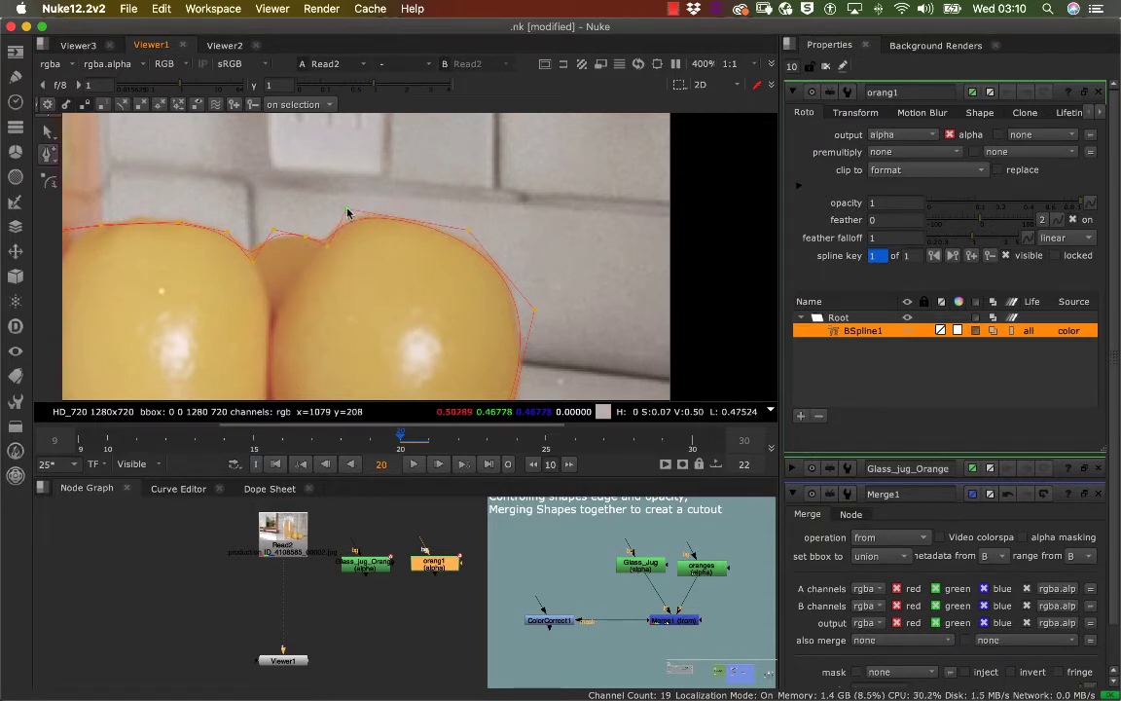
pyautogui.click(348, 210)
# - Move the far orange's lower and upper outer control points outward so the curve follows its edge
pyautogui.scroll(4, 353, 215)
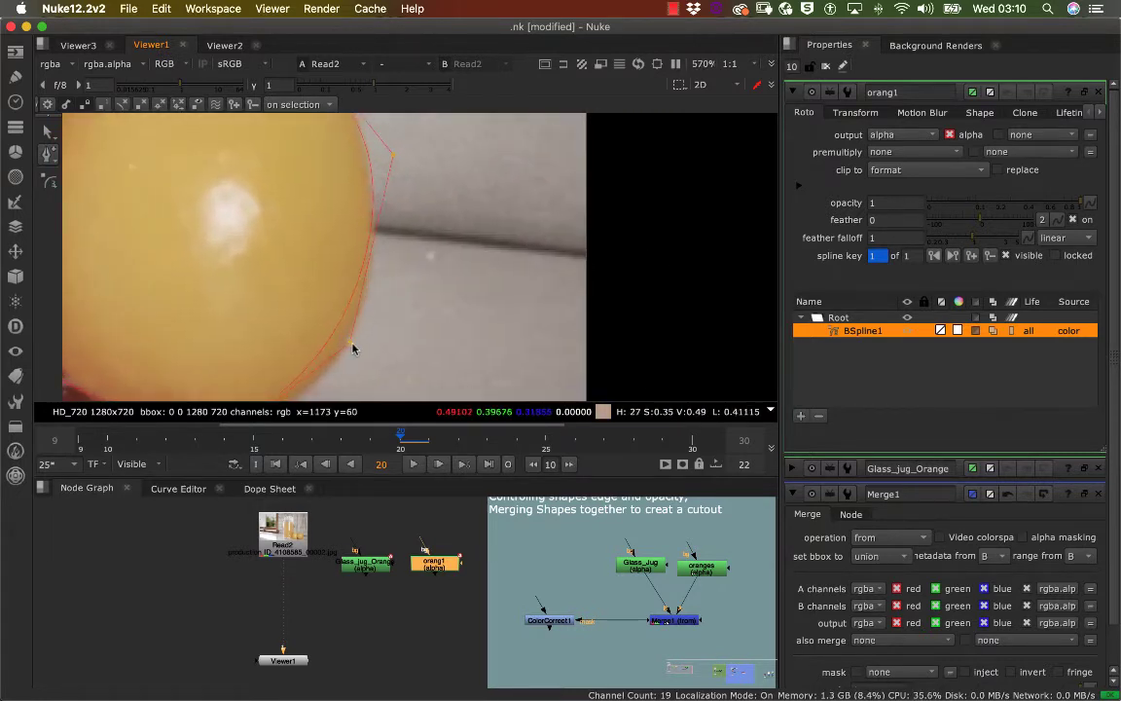
pyautogui.moveTo(345, 199); pyautogui.dragTo(327, 290, button='middle')
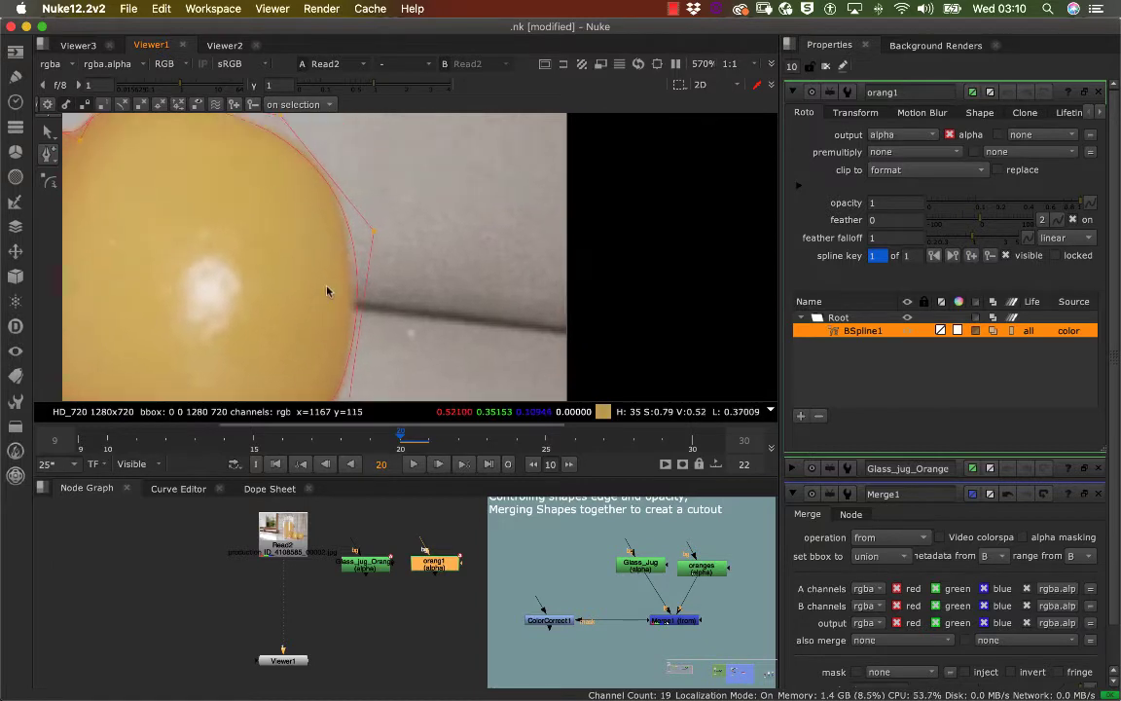
pyautogui.moveTo(370, 232); pyautogui.dragTo(380, 312, button='middle')
pyautogui.moveTo(314, 194); pyautogui.dragTo(328, 201)
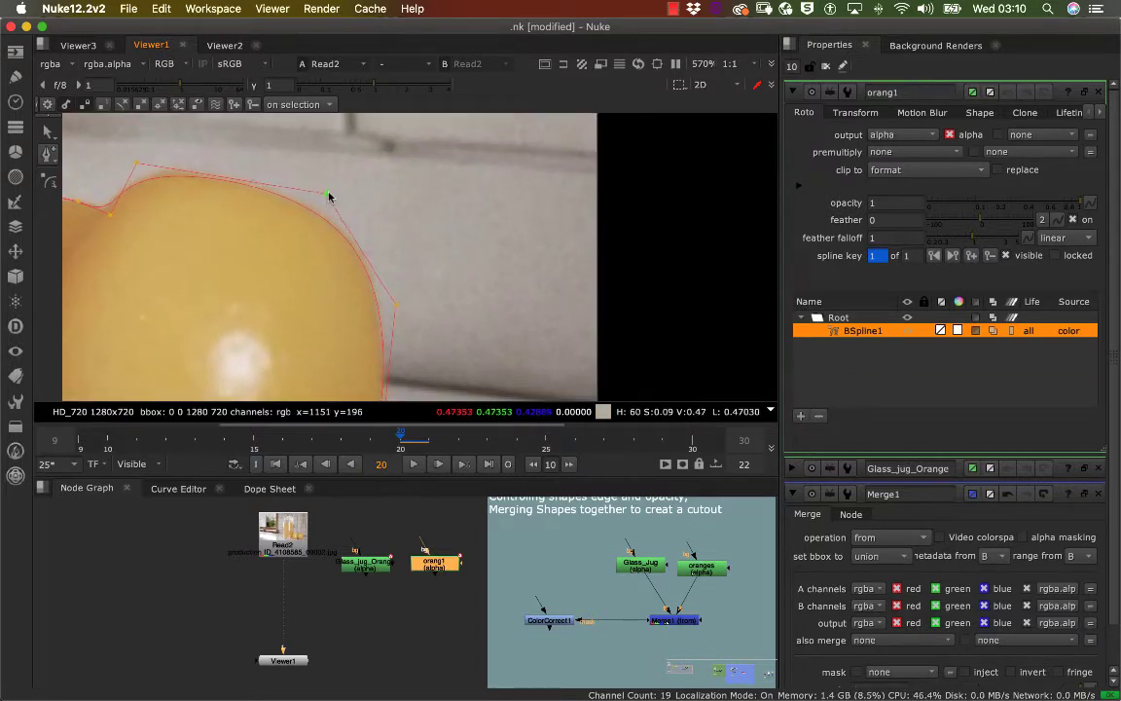
pyautogui.moveTo(297, 241); pyautogui.dragTo(382, 145, button='middle')
pyautogui.moveTo(381, 307); pyautogui.dragTo(400, 122, button='middle')
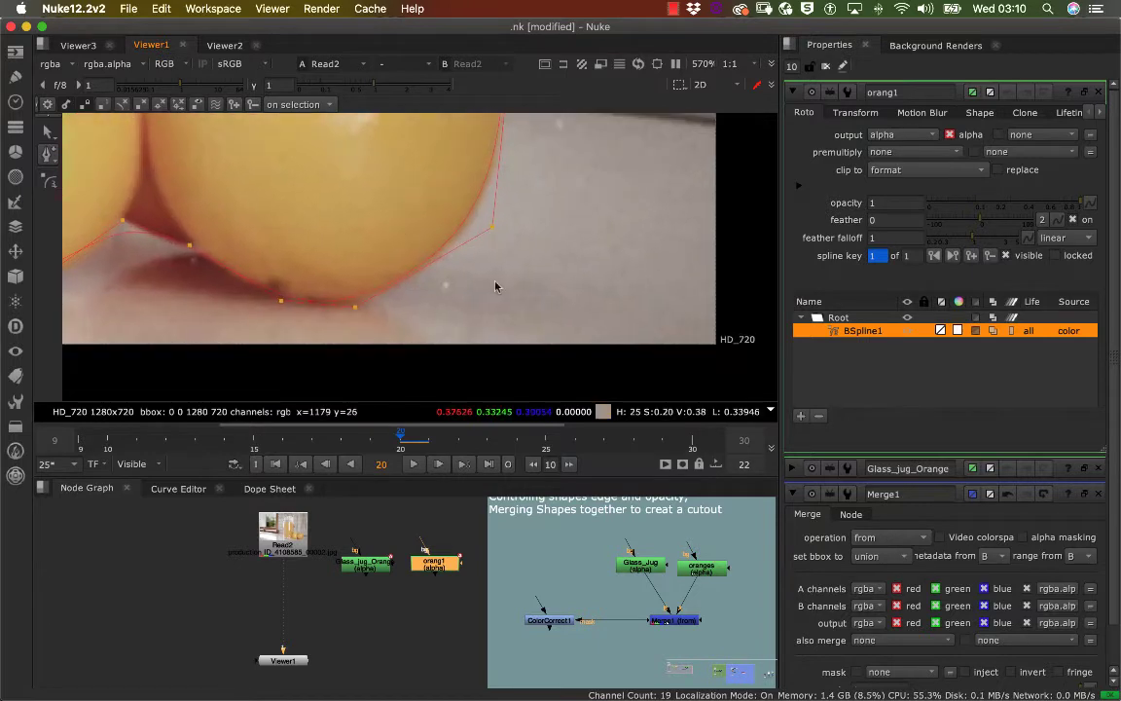
# - Nudge the far orange's lower outer control point outward so the curve meets the orange's edge
pyautogui.moveTo(492, 231); pyautogui.dragTo(497, 235)
pyautogui.scroll(1, 355, 312)
pyautogui.moveTo(355, 312); pyautogui.dragTo(528, 309, button='middle')
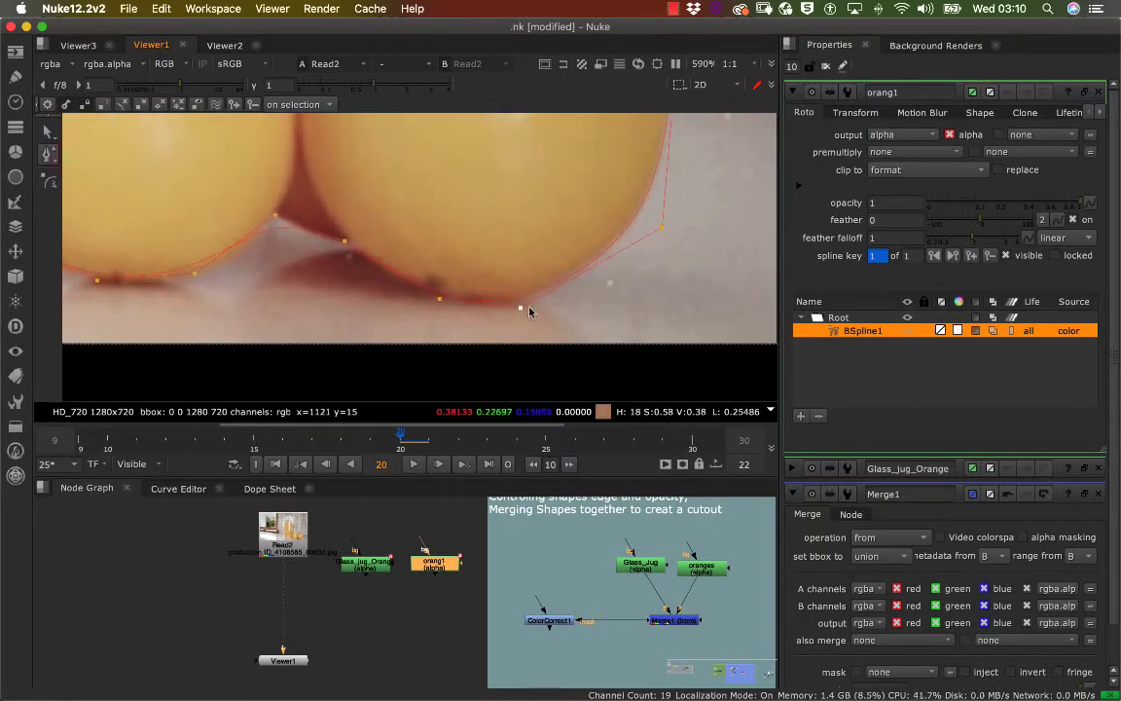
pyautogui.scroll(3, 396, 256)
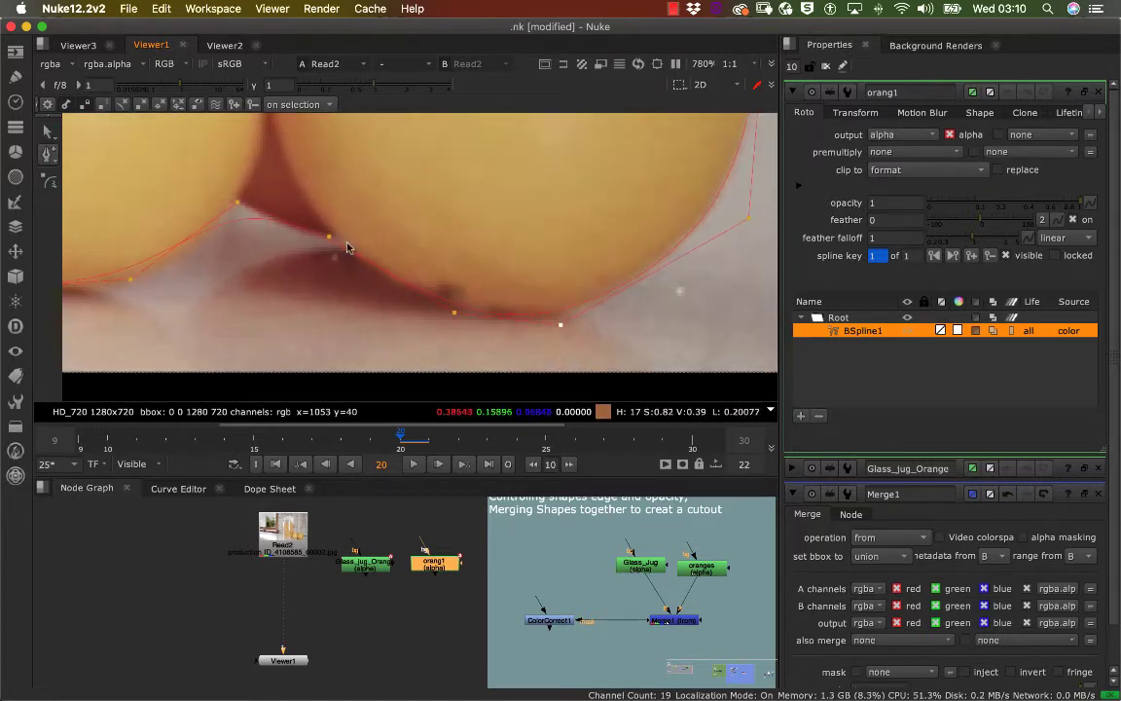
pyautogui.scroll(-4, 342, 244)
pyautogui.scroll(3, 348, 243)
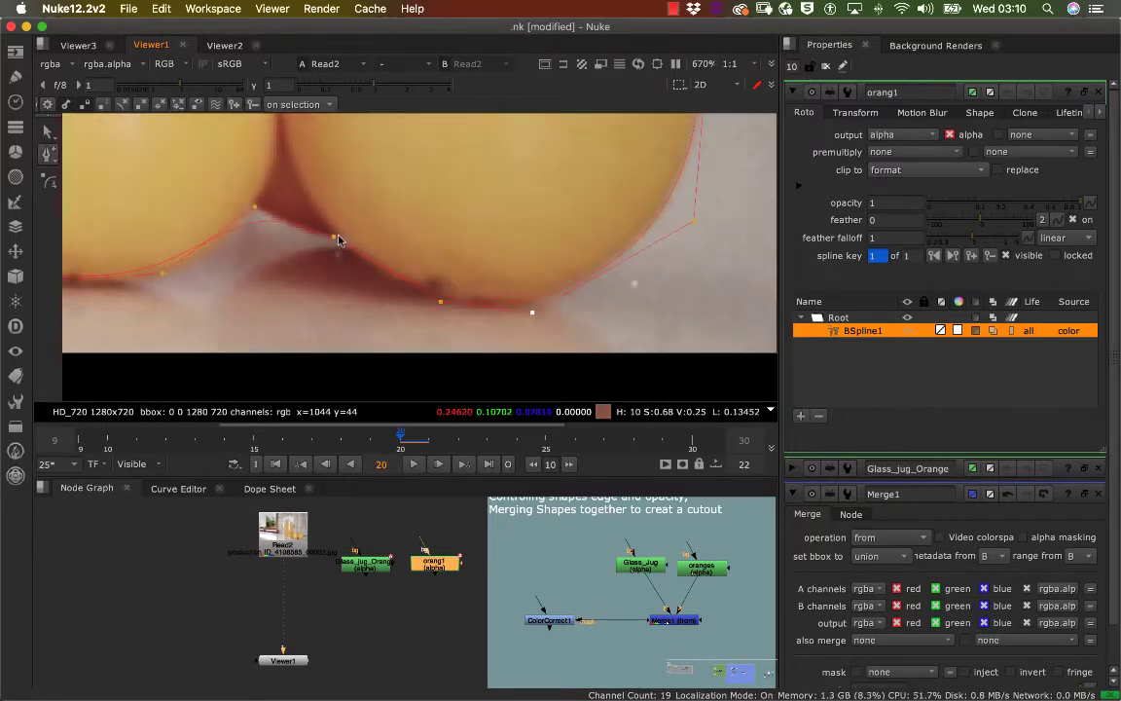
pyautogui.hscroll(5, 306, 205)
# - Clear all open node properties, reopen only those of the orang1 node and select its BSpline1 shape
pyautogui.click(926, 377)
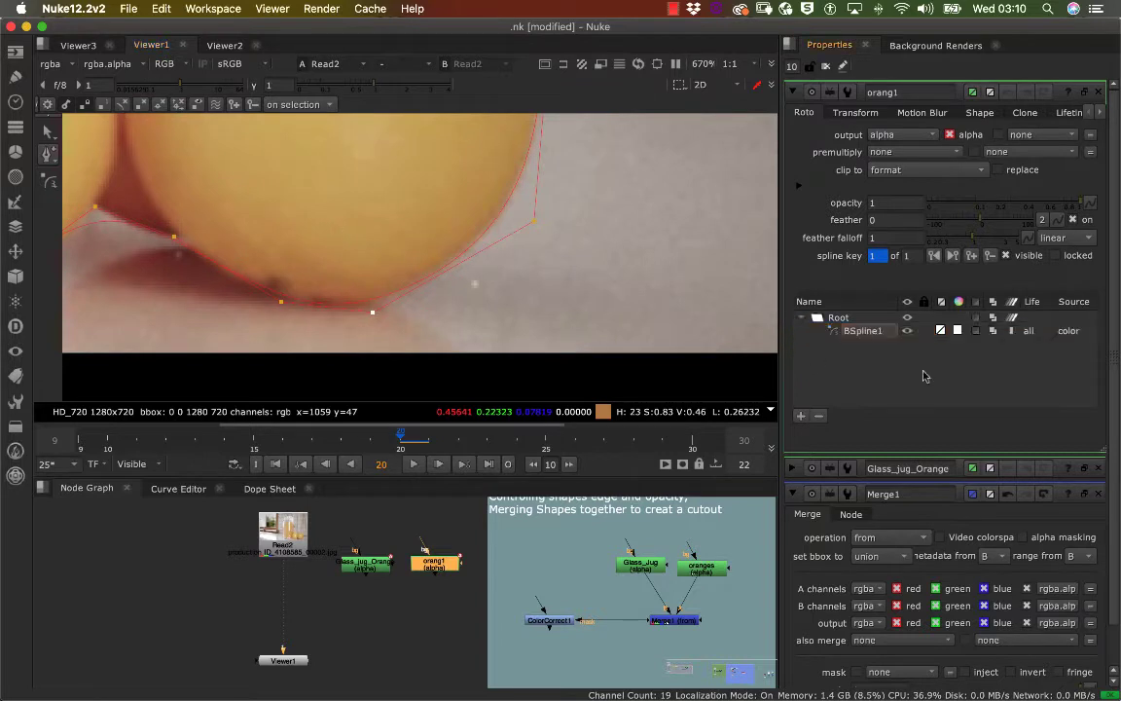
pyautogui.hscroll(-7, 387, 238)
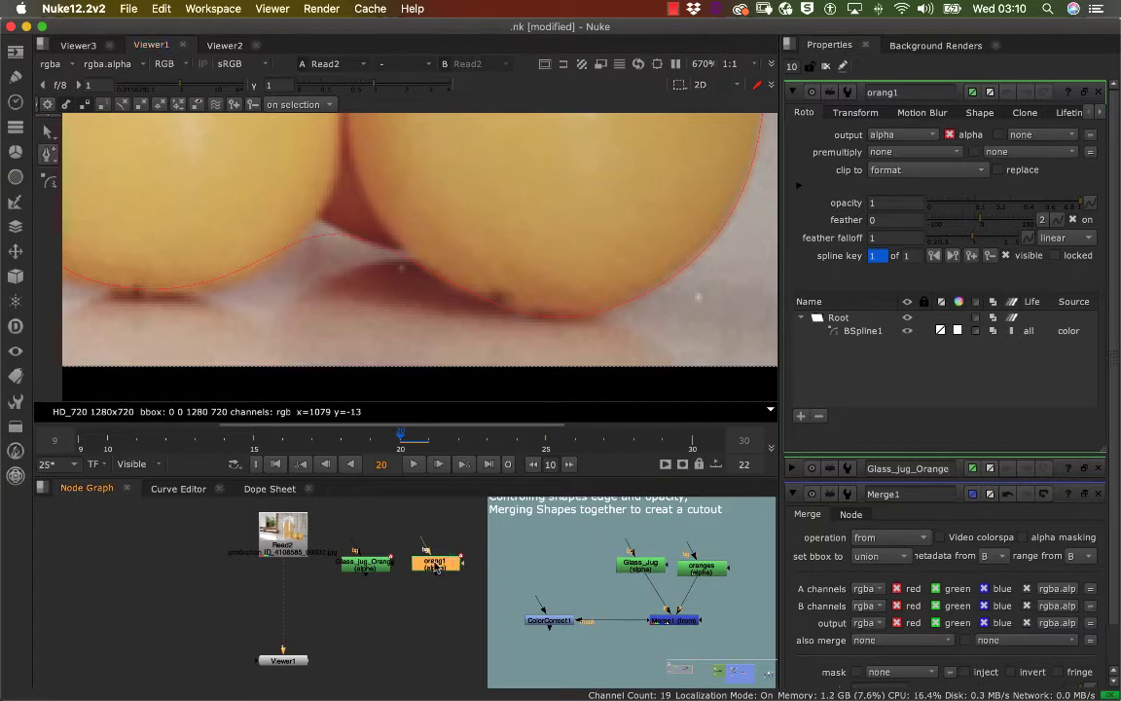
pyautogui.click(826, 66)
pyautogui.doubleClick(434, 565)
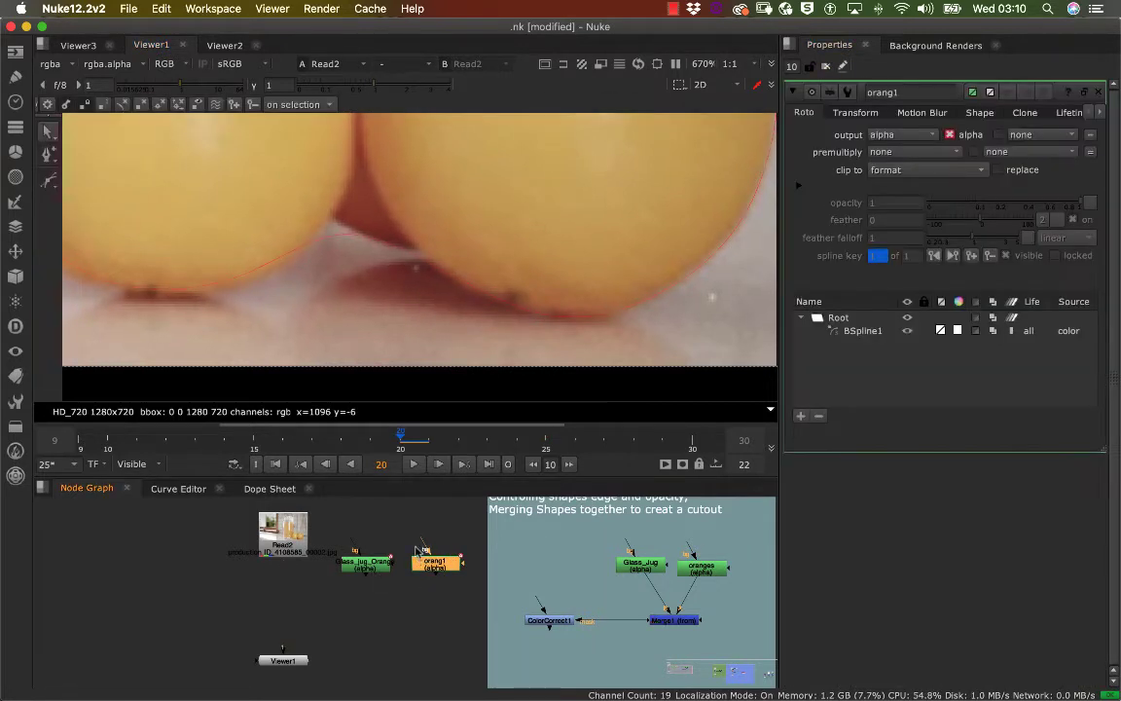
pyautogui.click(862, 332)
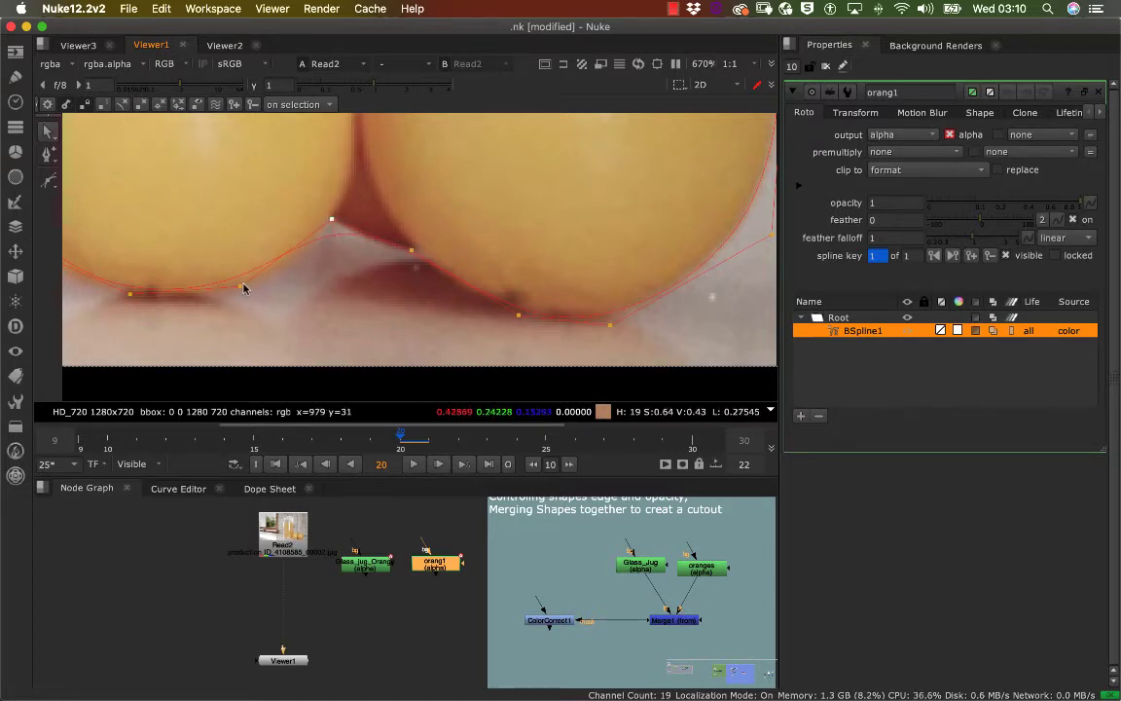
# - Reposition the control points under the jug-side orange and at the lower gap between the two oranges to fit their edges
pyautogui.moveTo(241, 286); pyautogui.dragTo(267, 290)
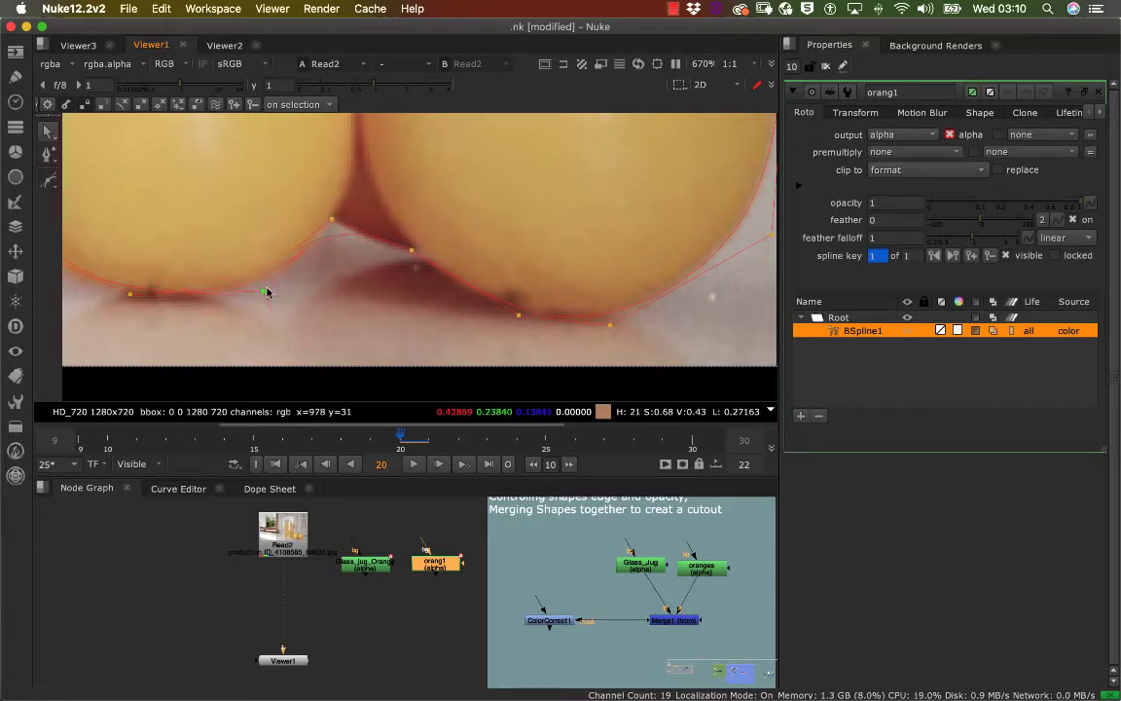
pyautogui.click(332, 220)
pyautogui.moveTo(331, 220); pyautogui.dragTo(341, 201)
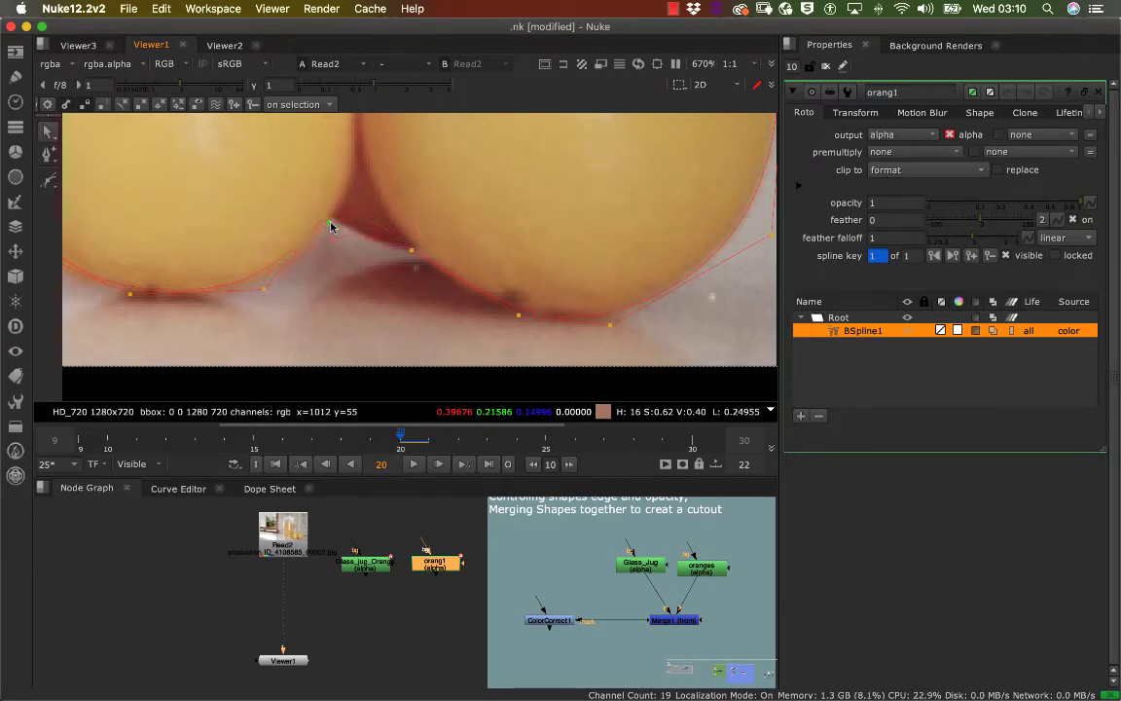
# - Add a control point on each side of the lower gap's peak and pull the peak point up into the gap
pyautogui.click(49, 157)
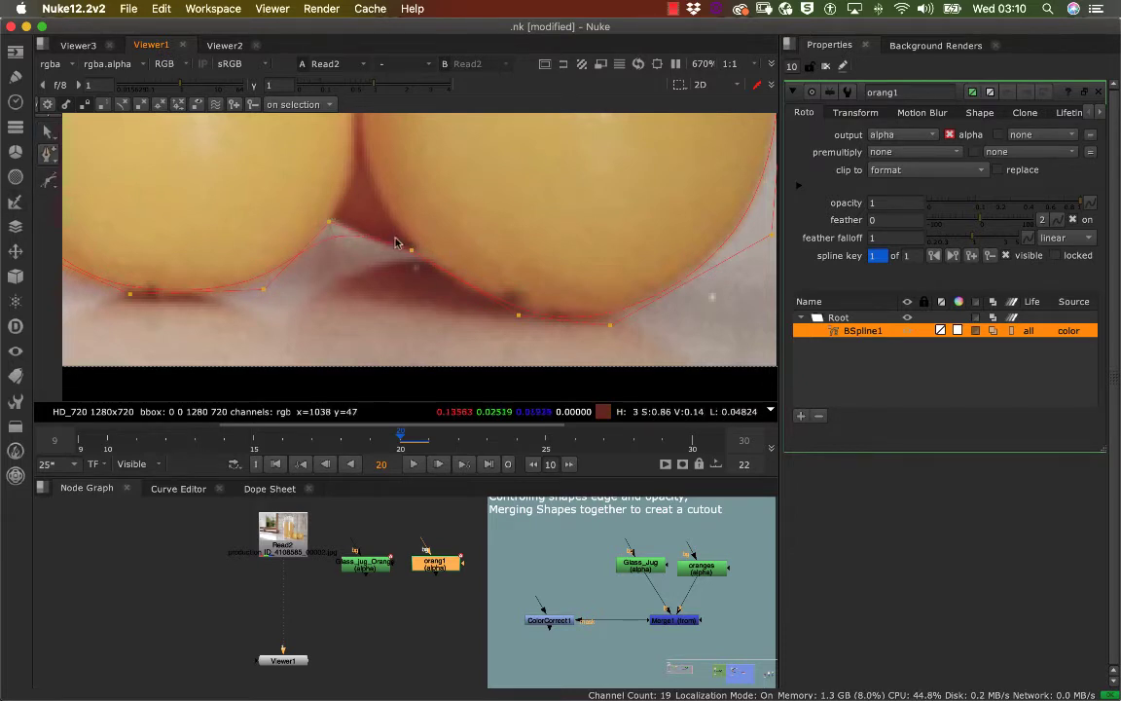
pyautogui.moveTo(373, 239); pyautogui.dragTo(335, 215)
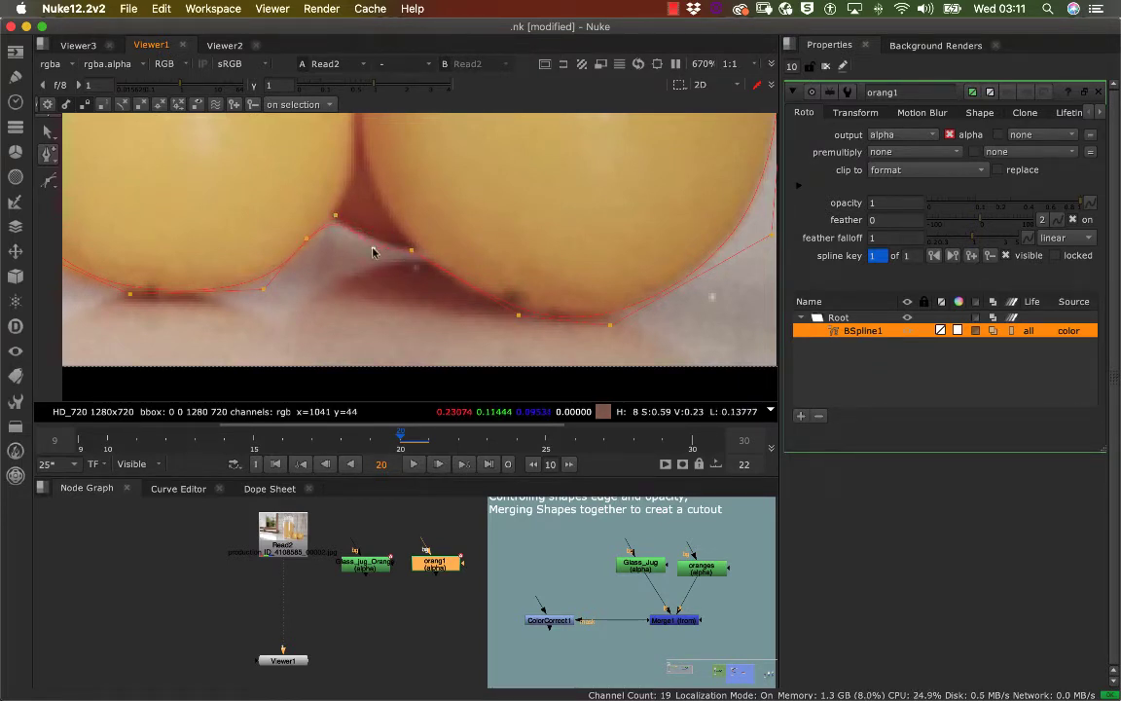
pyautogui.moveTo(412, 250); pyautogui.dragTo(374, 249)
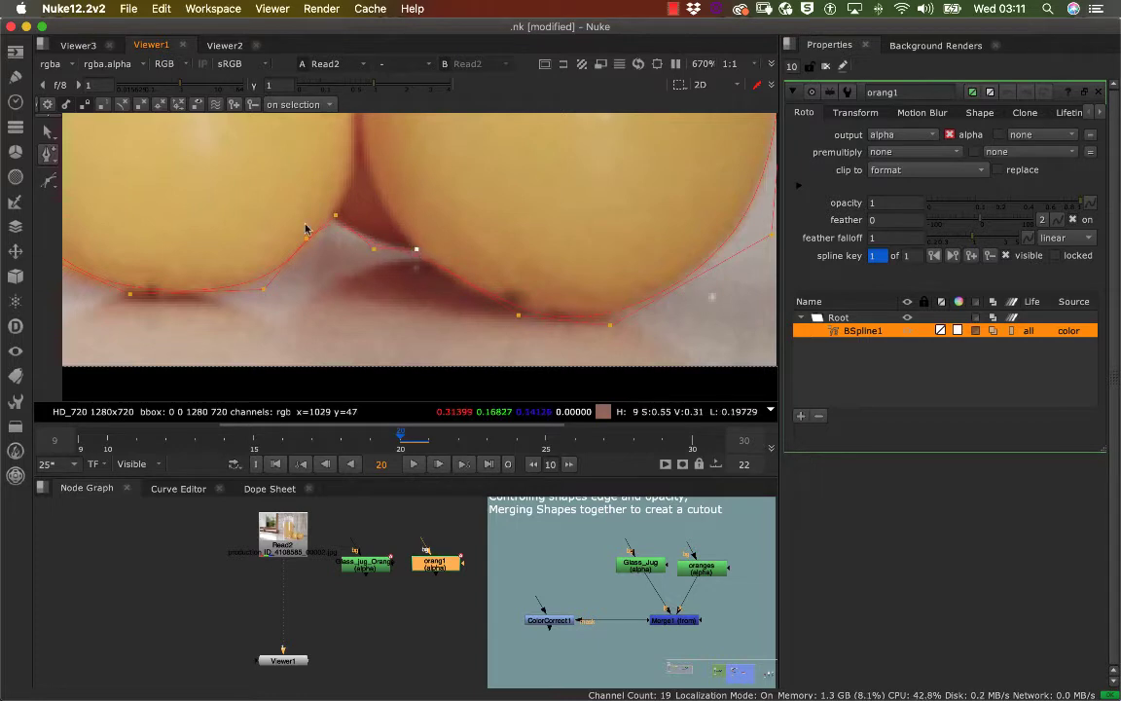
# - Switch to the Select All tool and fine-tune the control points around the lower gap and the jug-side orange's underside
pyautogui.click(48, 129)
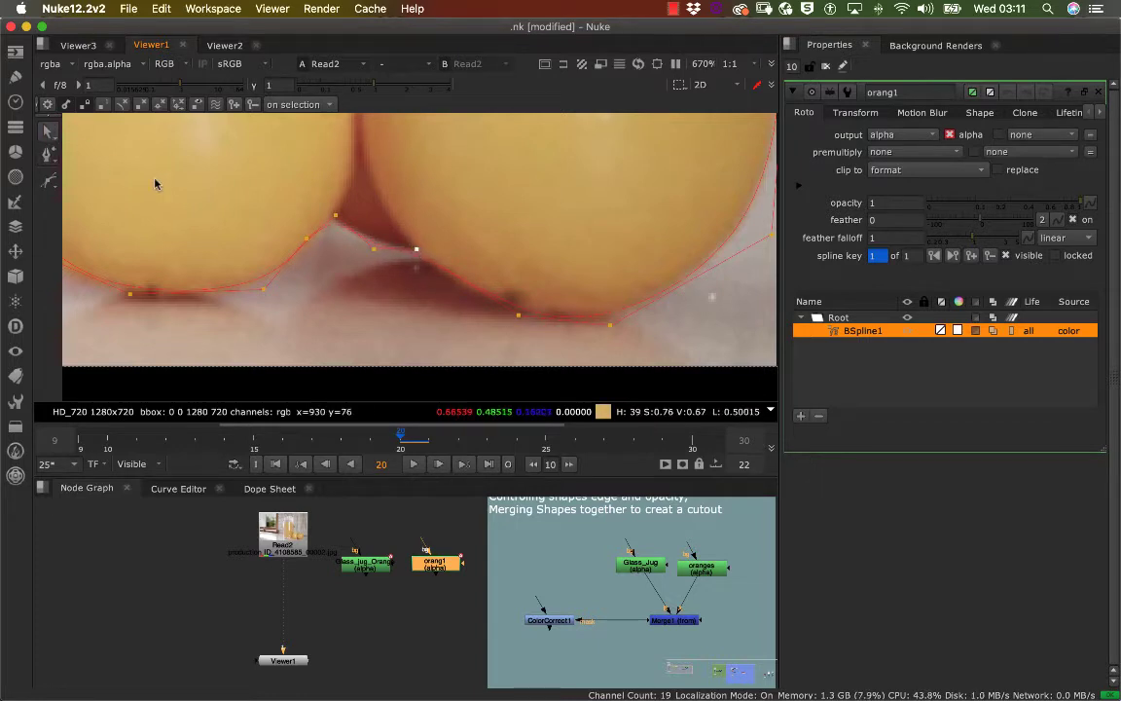
pyautogui.rightClick(49, 129)
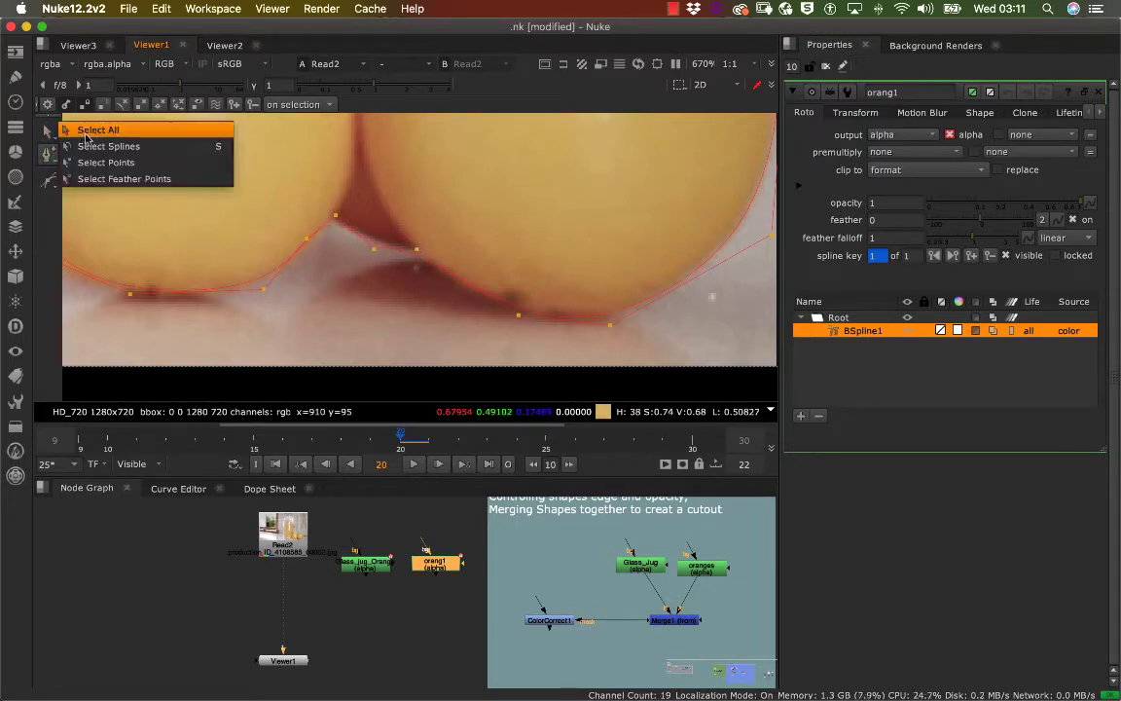
pyautogui.click(79, 125)
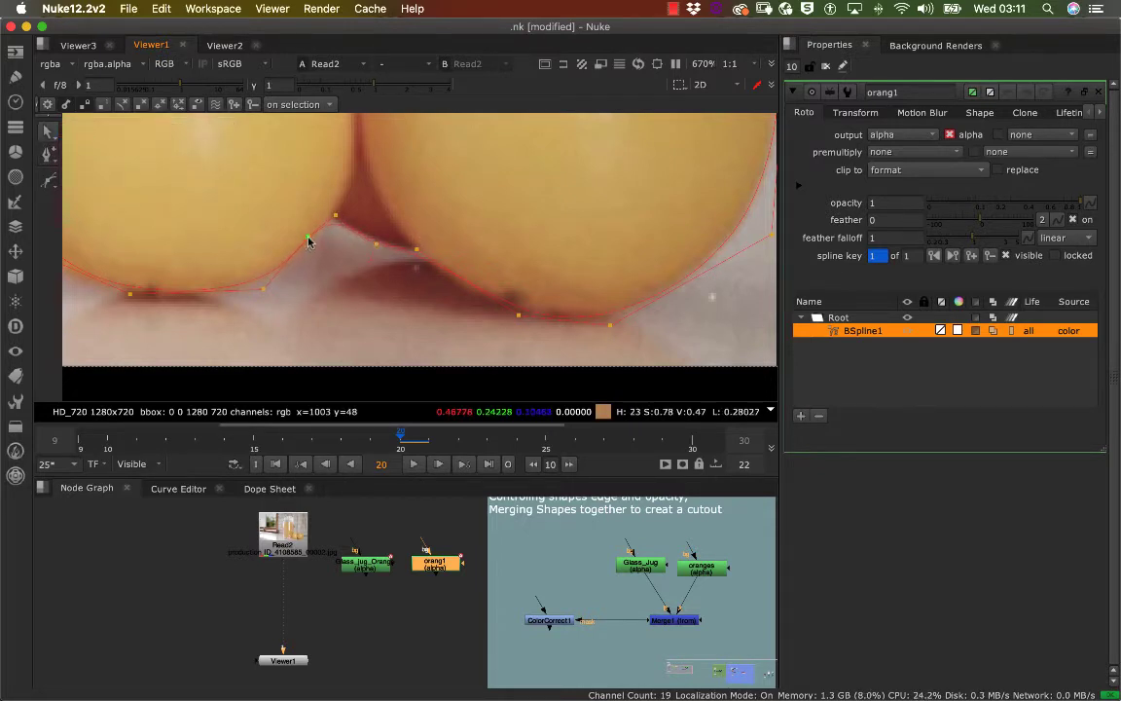
pyautogui.click(333, 217)
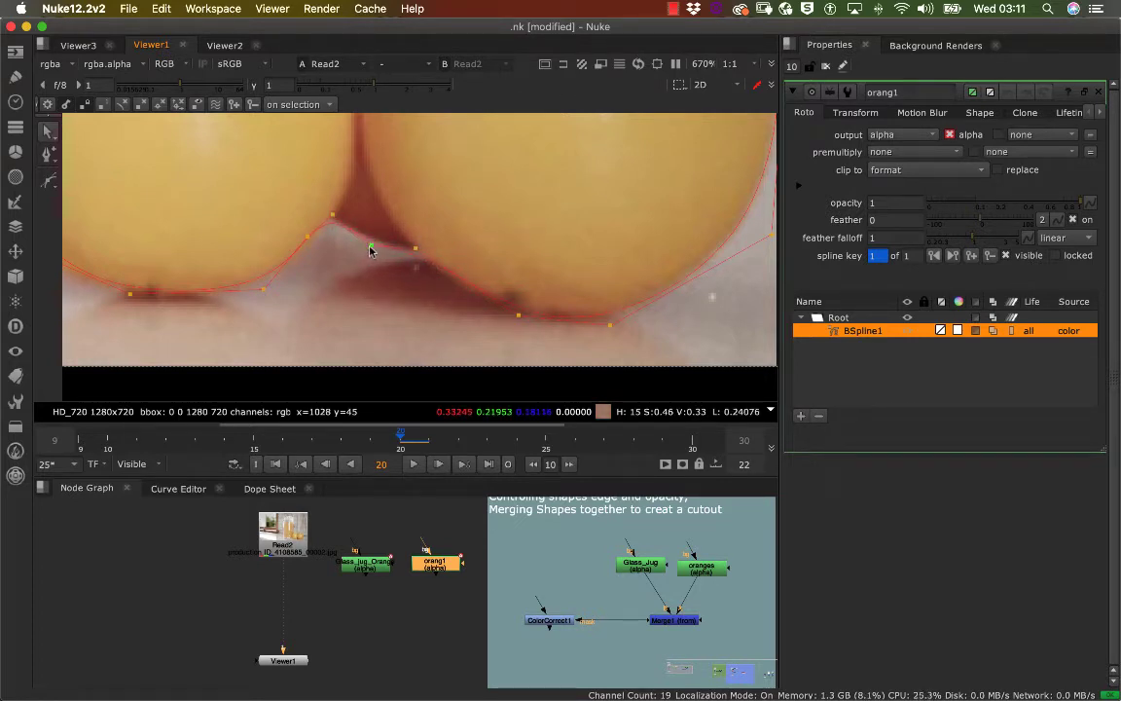
pyautogui.click(367, 250)
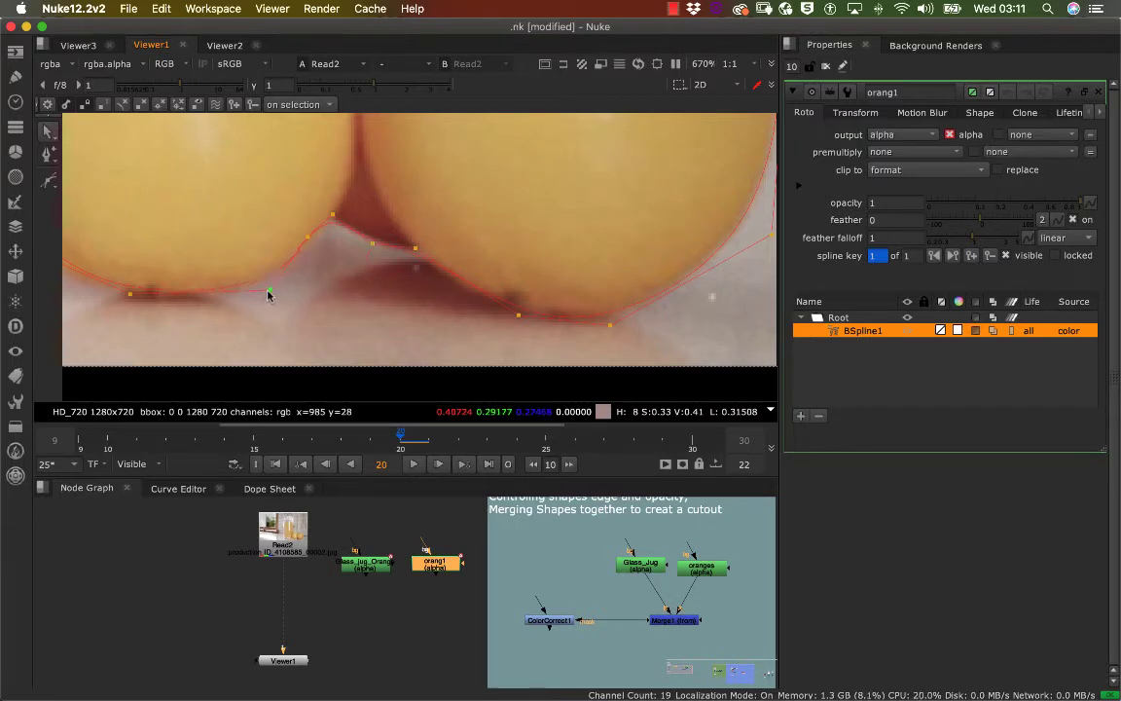
pyautogui.click(270, 292)
pyautogui.click(309, 246)
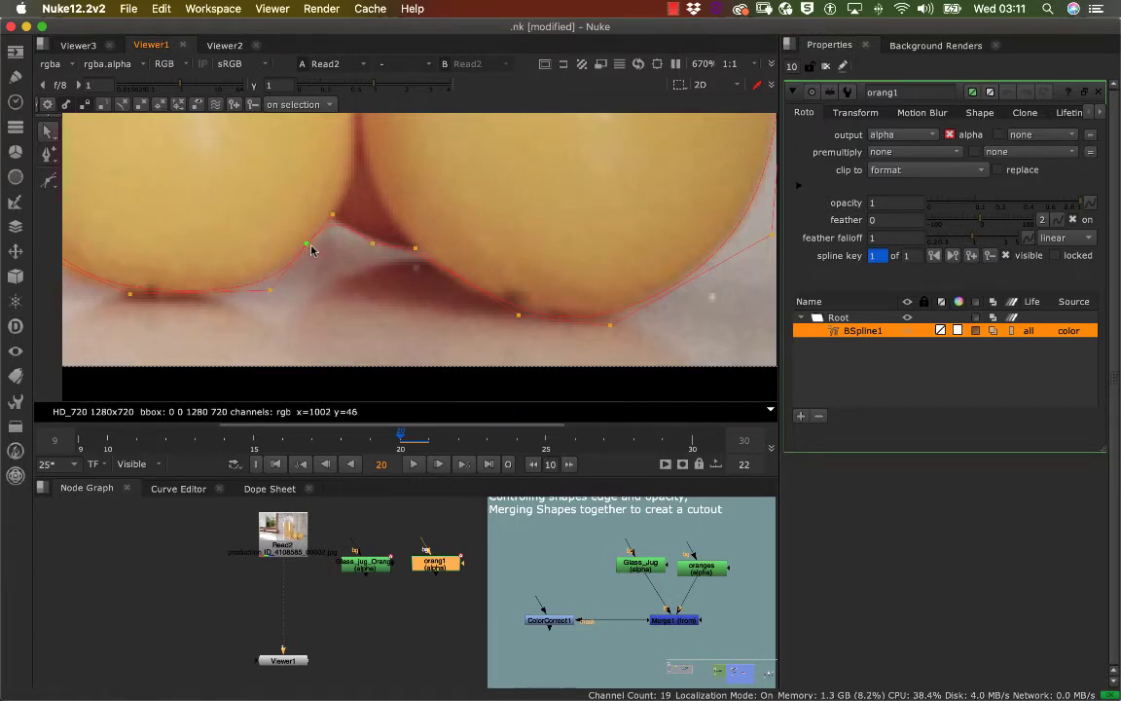
# - Adjust the control points along the jug-side orange's bottom and lower side facing the jug to follow its contour
pyautogui.moveTo(308, 260); pyautogui.dragTo(479, 212, button='middle')
pyautogui.click(303, 248)
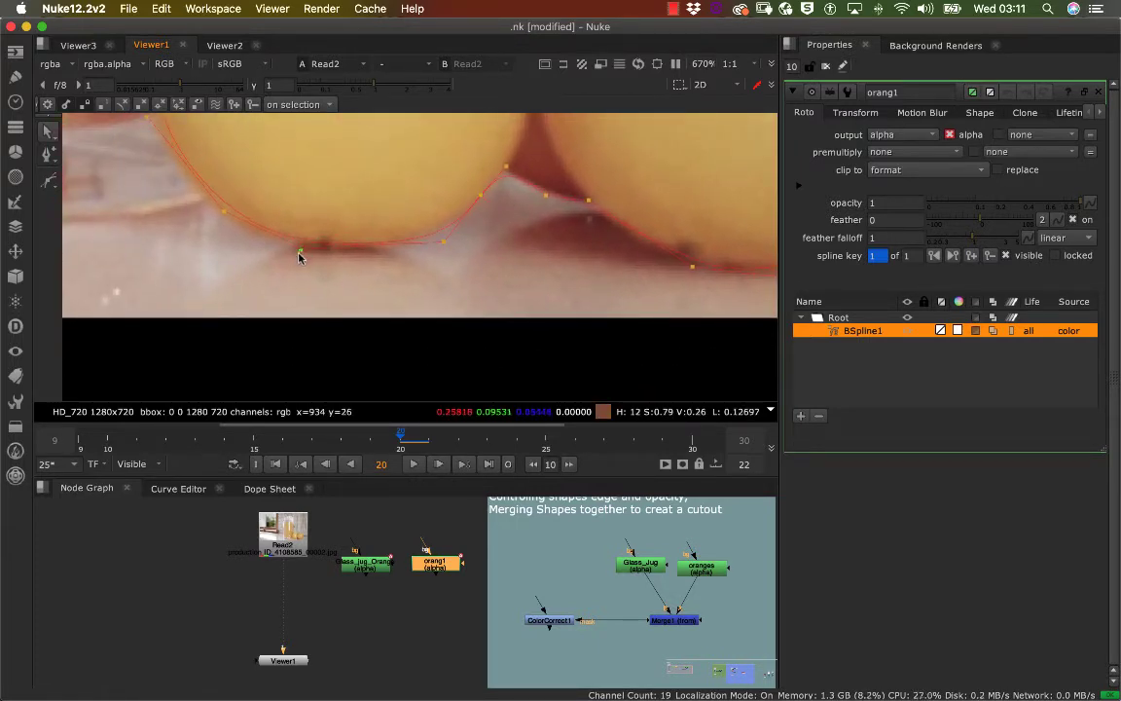
pyautogui.moveTo(301, 252); pyautogui.dragTo(408, 330, button='middle')
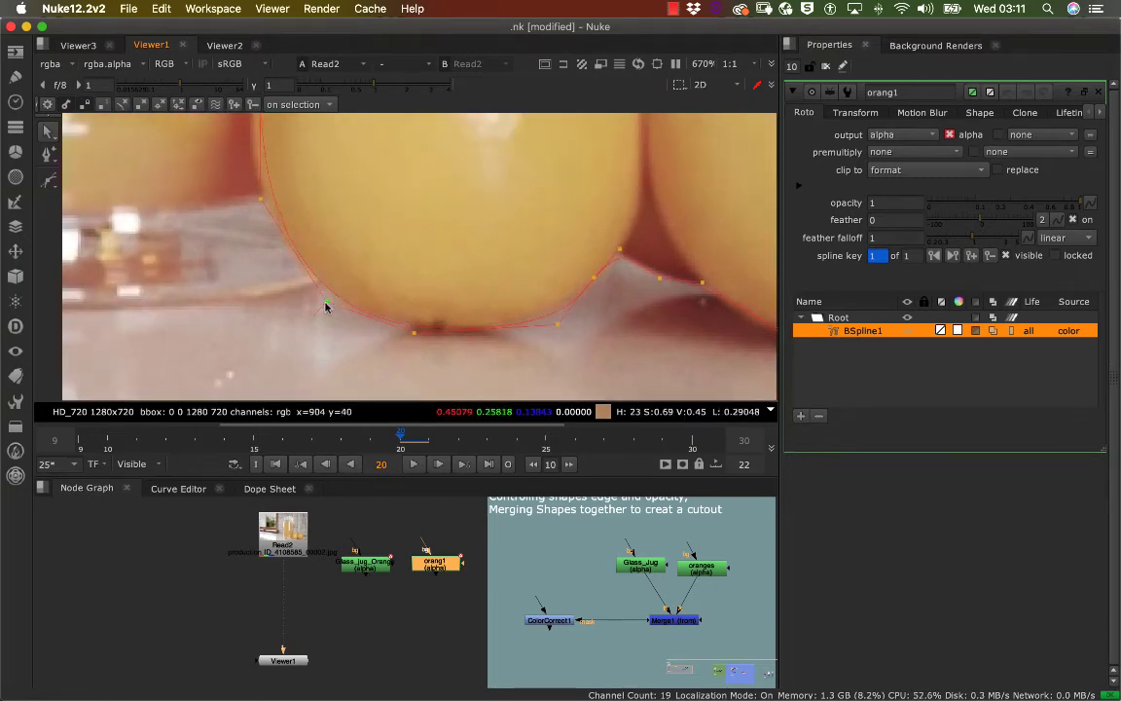
pyautogui.click(326, 305)
pyautogui.moveTo(260, 201); pyautogui.dragTo(245, 204)
pyautogui.moveTo(283, 117); pyautogui.dragTo(303, 297, button='middle')
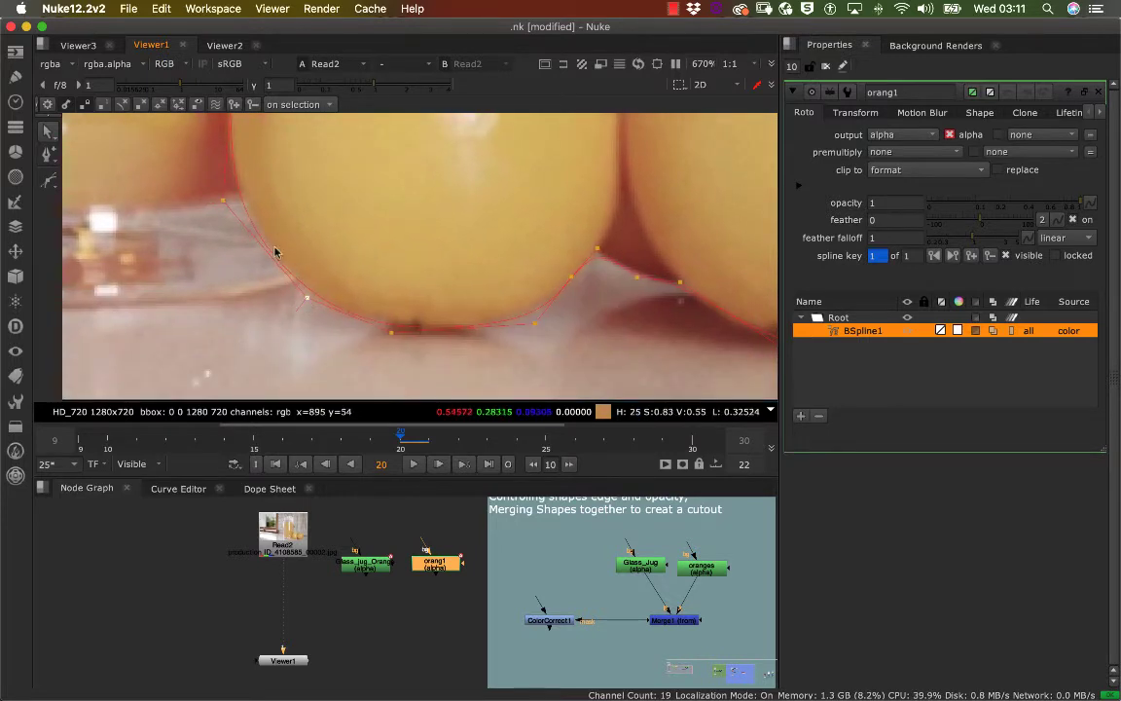
pyautogui.moveTo(220, 202); pyautogui.dragTo(225, 203)
# - Reposition the side and upper-corner control points of the jug-side orange so the curve follows its edge against the jug
pyautogui.moveTo(251, 219); pyautogui.dragTo(233, 392, button='middle')
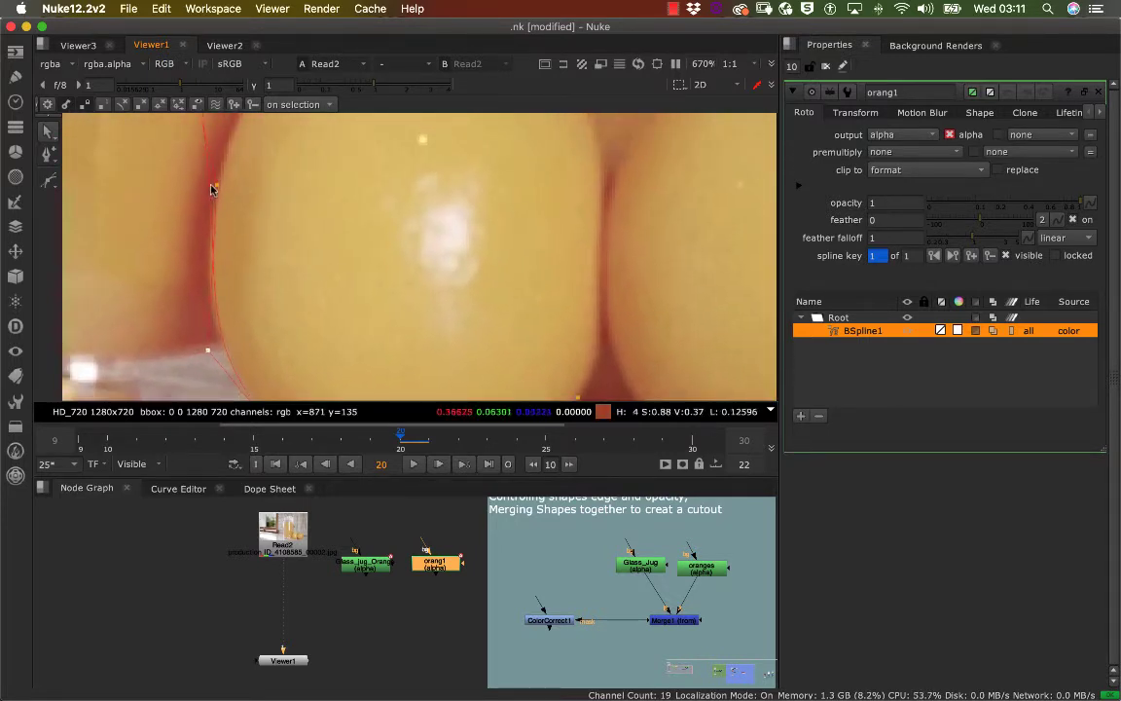
pyautogui.moveTo(220, 183); pyautogui.dragTo(206, 181)
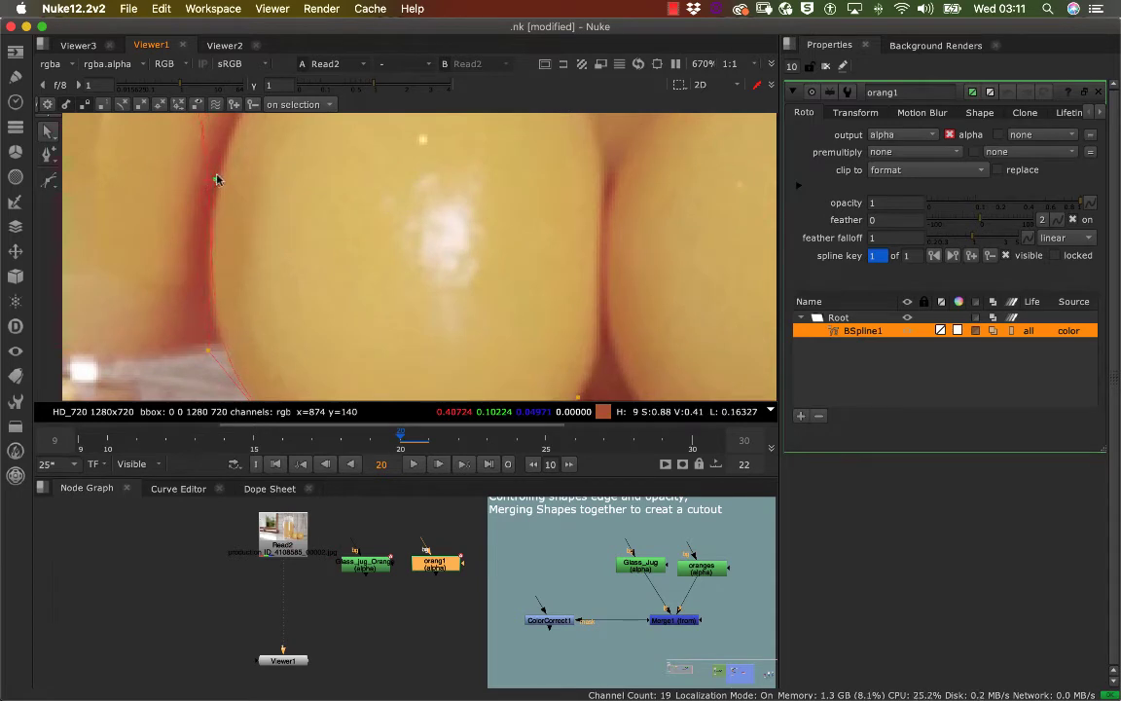
pyautogui.moveTo(217, 179); pyautogui.dragTo(193, 267, button='middle')
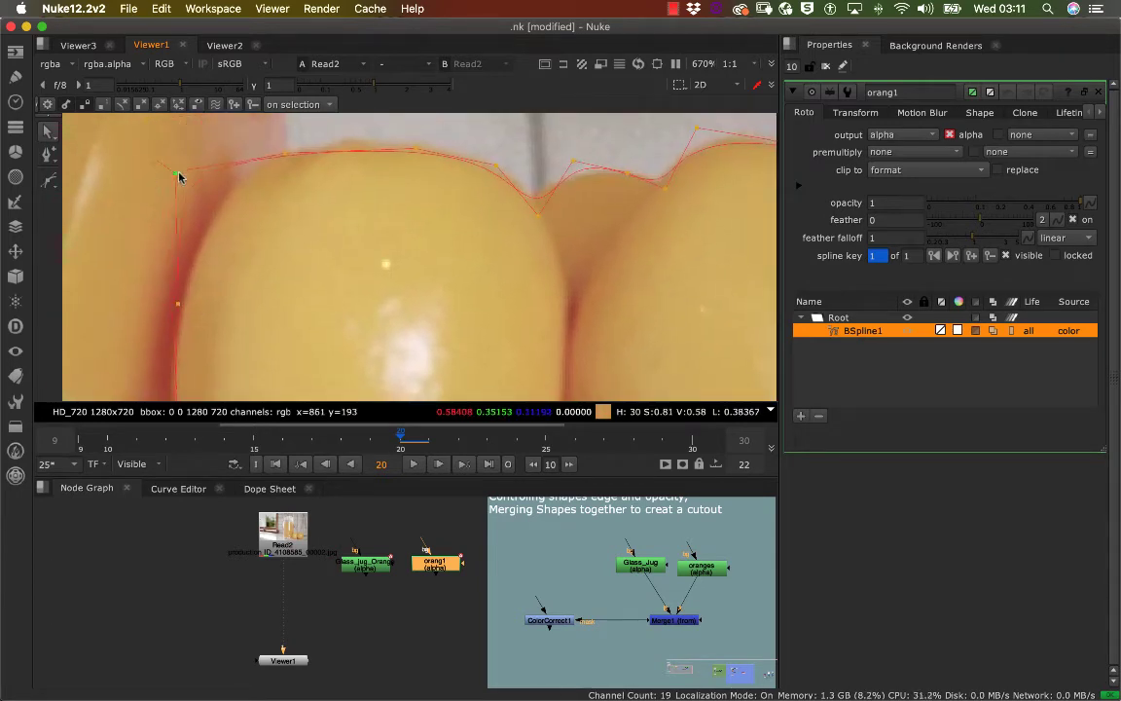
pyautogui.moveTo(230, 193); pyautogui.dragTo(306, 180, button='middle')
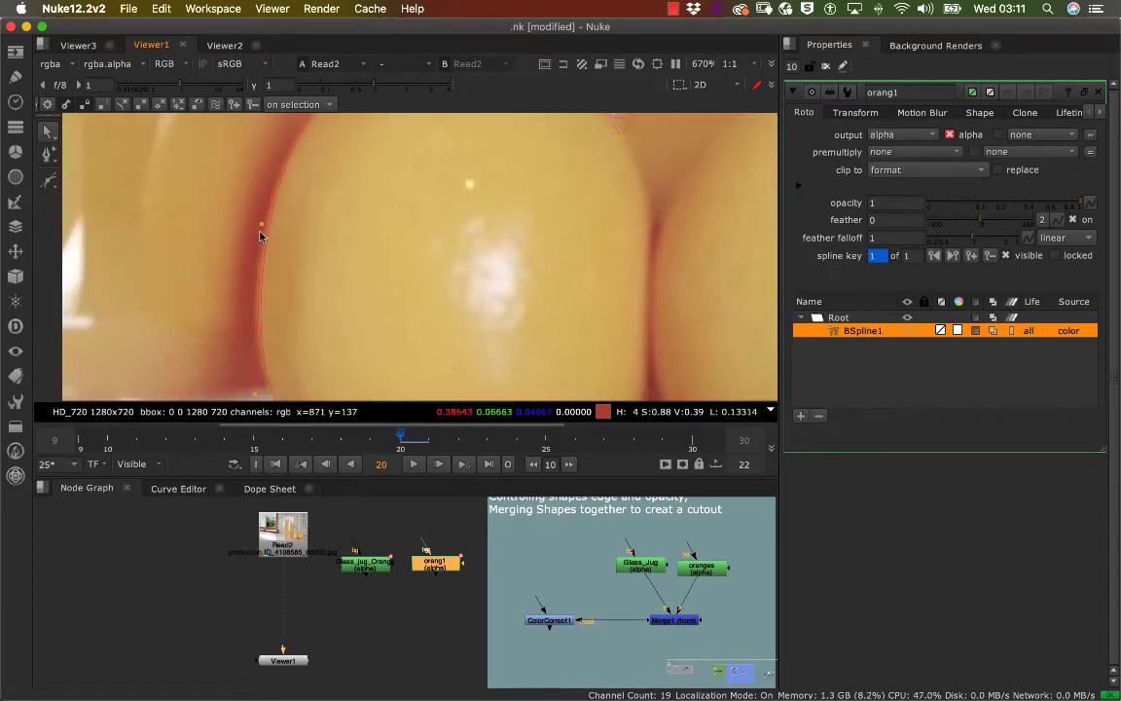
pyautogui.moveTo(250, 225); pyautogui.dragTo(190, 323, button='middle')
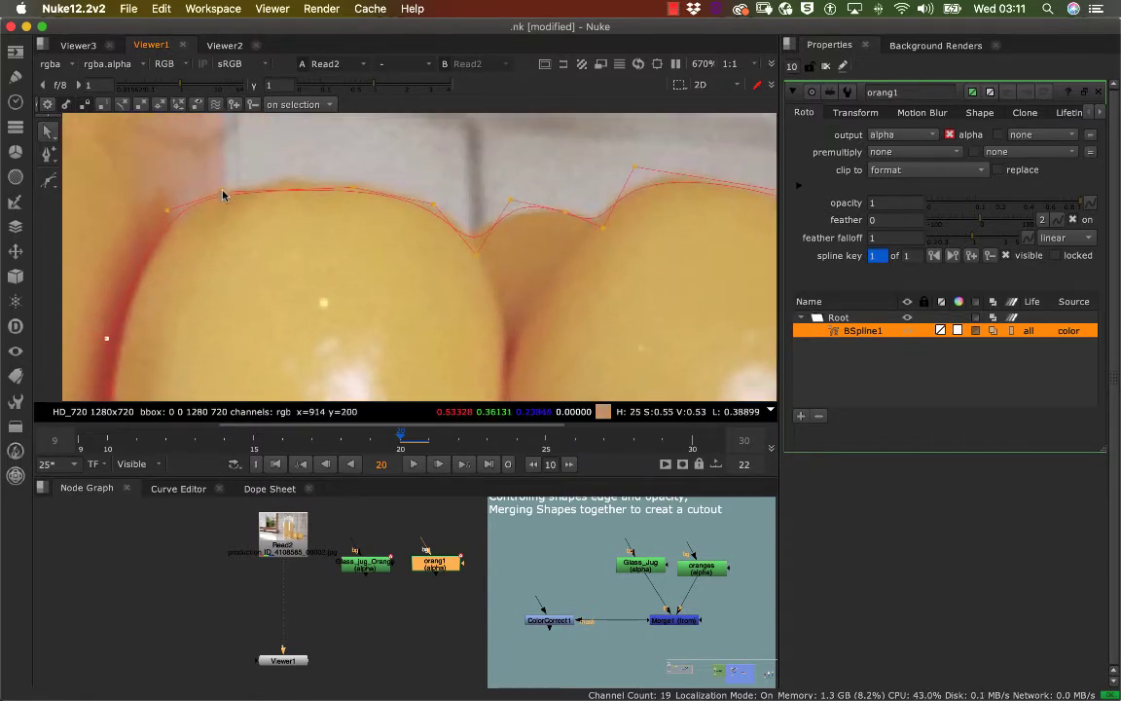
# - Reshape the jug-side orange's top by moving its upper control points onto the edge, and deselect the spline
pyautogui.moveTo(222, 193); pyautogui.dragTo(231, 183)
pyautogui.moveTo(353, 186); pyautogui.dragTo(320, 173)
pyautogui.moveTo(305, 178); pyautogui.dragTo(315, 173, button='middle')
pyautogui.moveTo(241, 178)
pyautogui.mouseDown()
pyautogui.moveTo(258, 175)
pyautogui.moveTo(247, 168)
pyautogui.mouseUp()
pyautogui.scroll(-2, 246, 167)
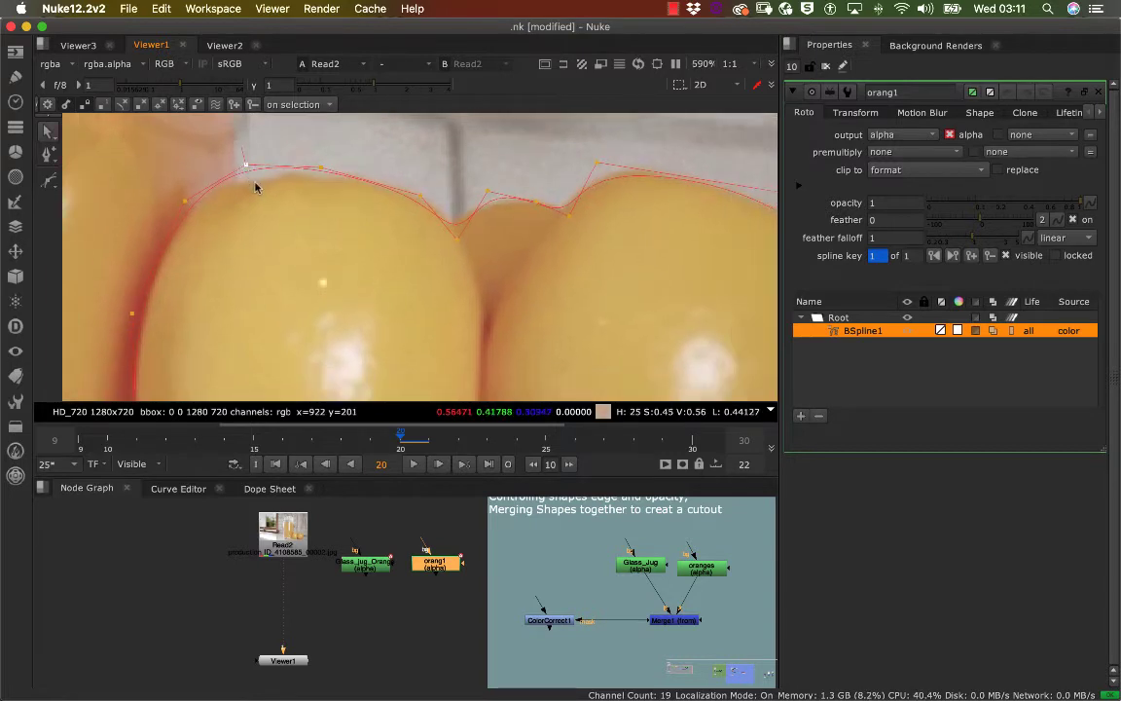
pyautogui.moveTo(255, 183); pyautogui.dragTo(266, 191, button='middle')
pyautogui.moveTo(199, 209)
pyautogui.mouseDown()
pyautogui.moveTo(199, 191)
pyautogui.moveTo(205, 213)
pyautogui.mouseUp()
pyautogui.moveTo(267, 171); pyautogui.dragTo(264, 190)
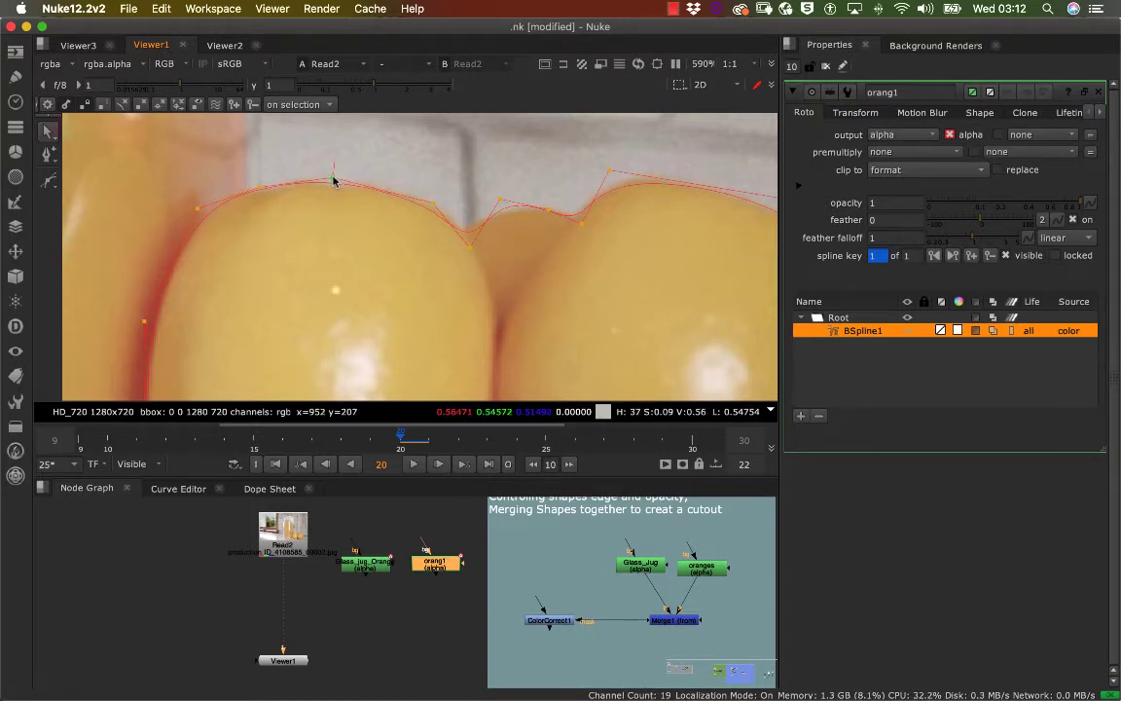
pyautogui.scroll(-5, 351, 233)
pyautogui.scroll(-5, 337, 283)
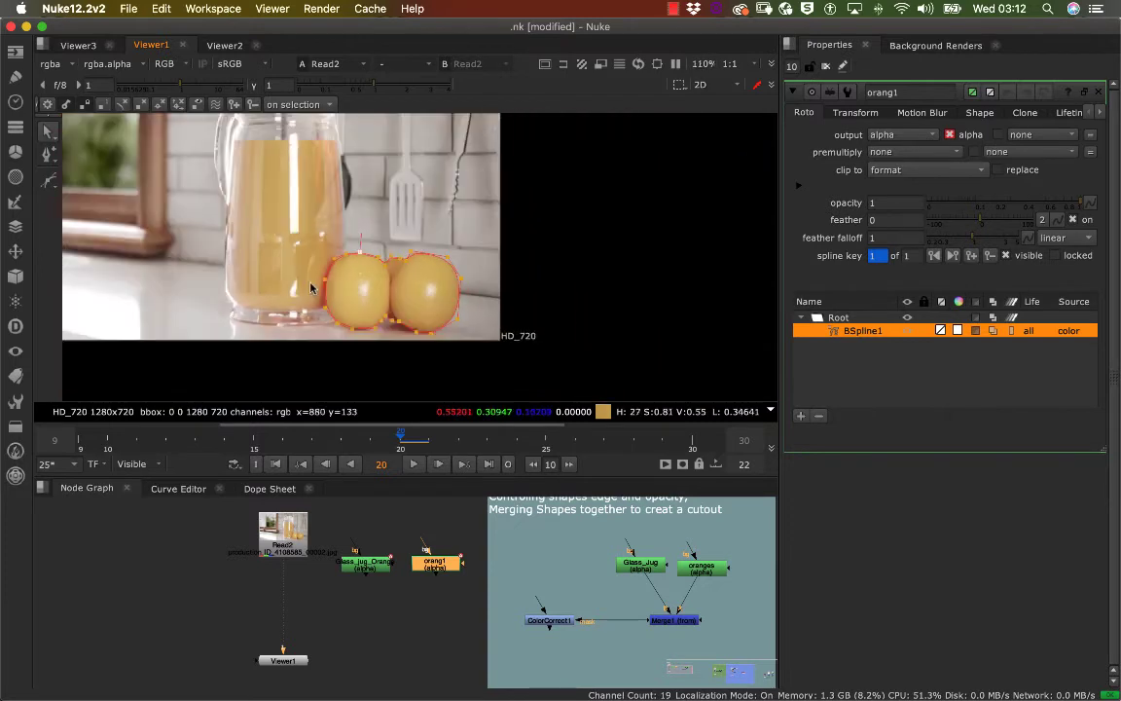
pyautogui.click(437, 254)
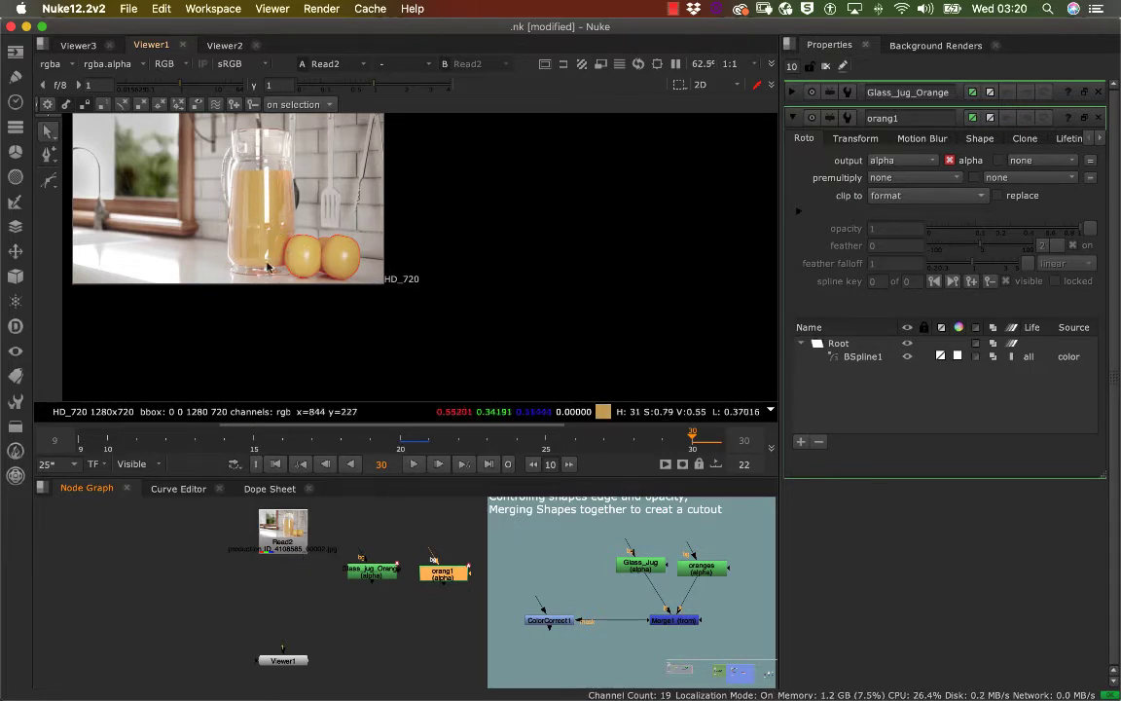
# - Open the Glass_jug_Orange node's properties and view its alpha channel in the viewer
pyautogui.click(292, 547)
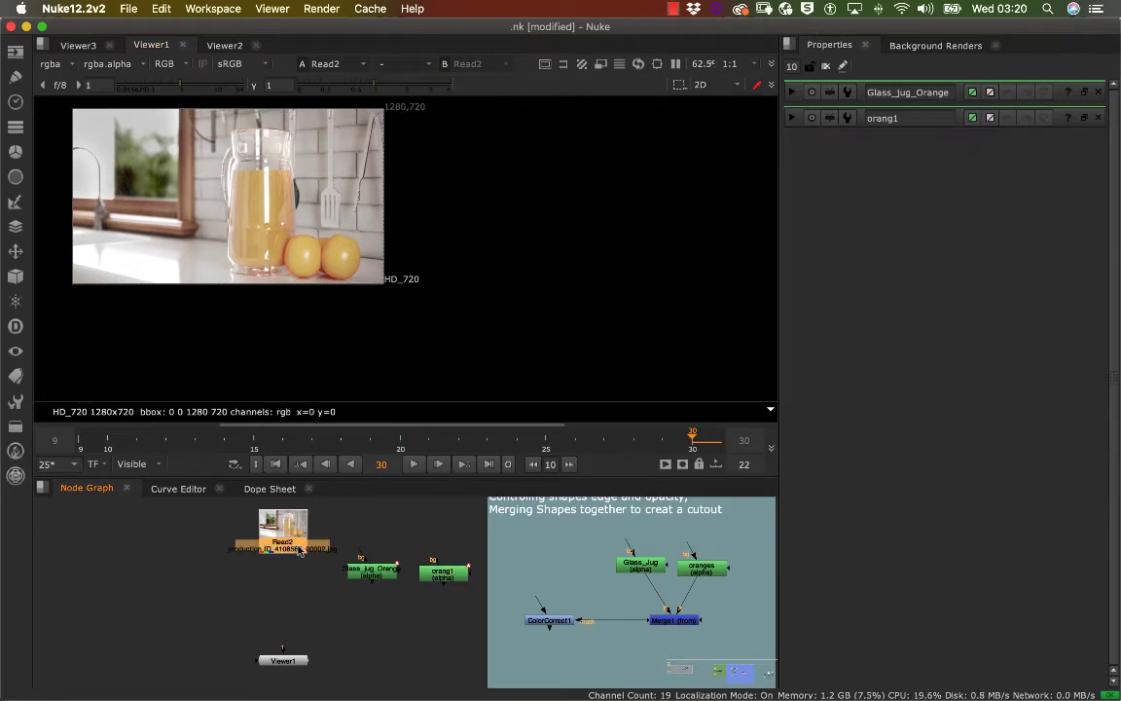
pyautogui.doubleClick(370, 572)
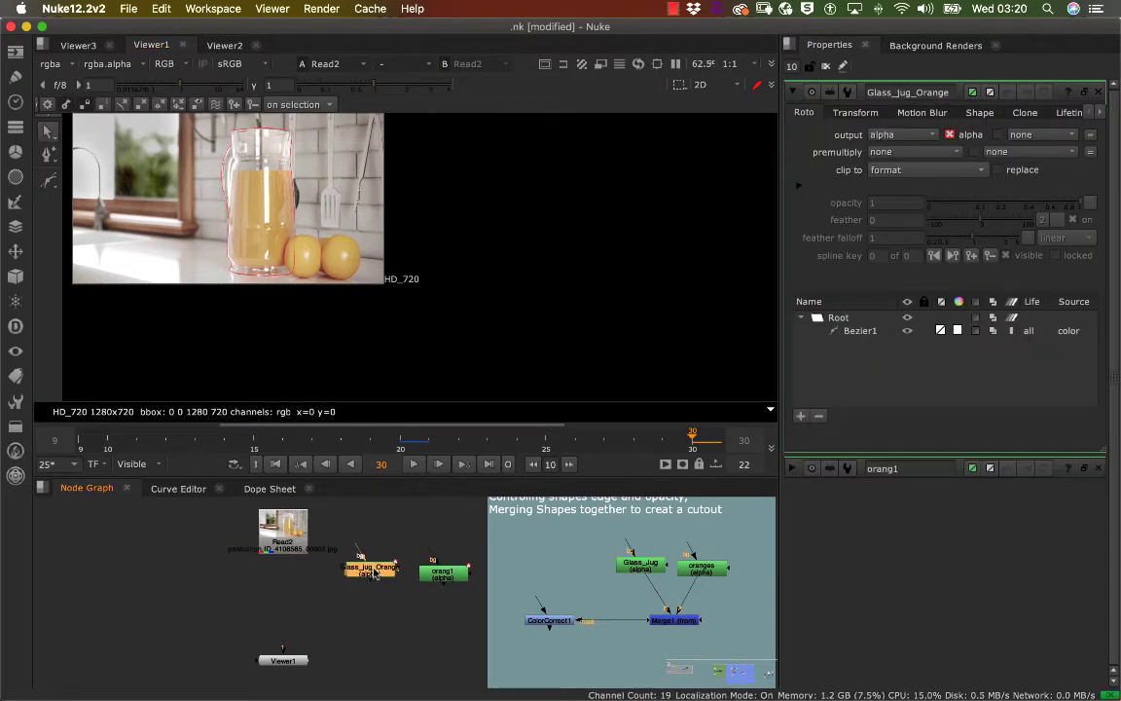
pyautogui.moveTo(374, 580); pyautogui.dragTo(373, 580)
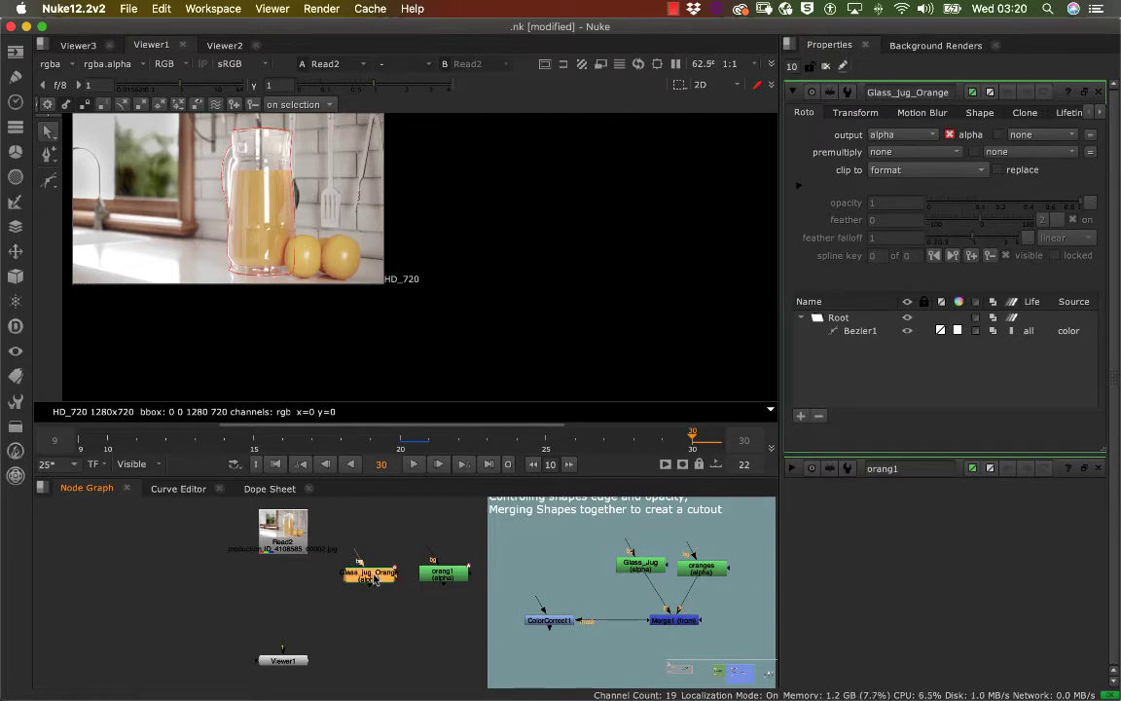
pyautogui.press('1')
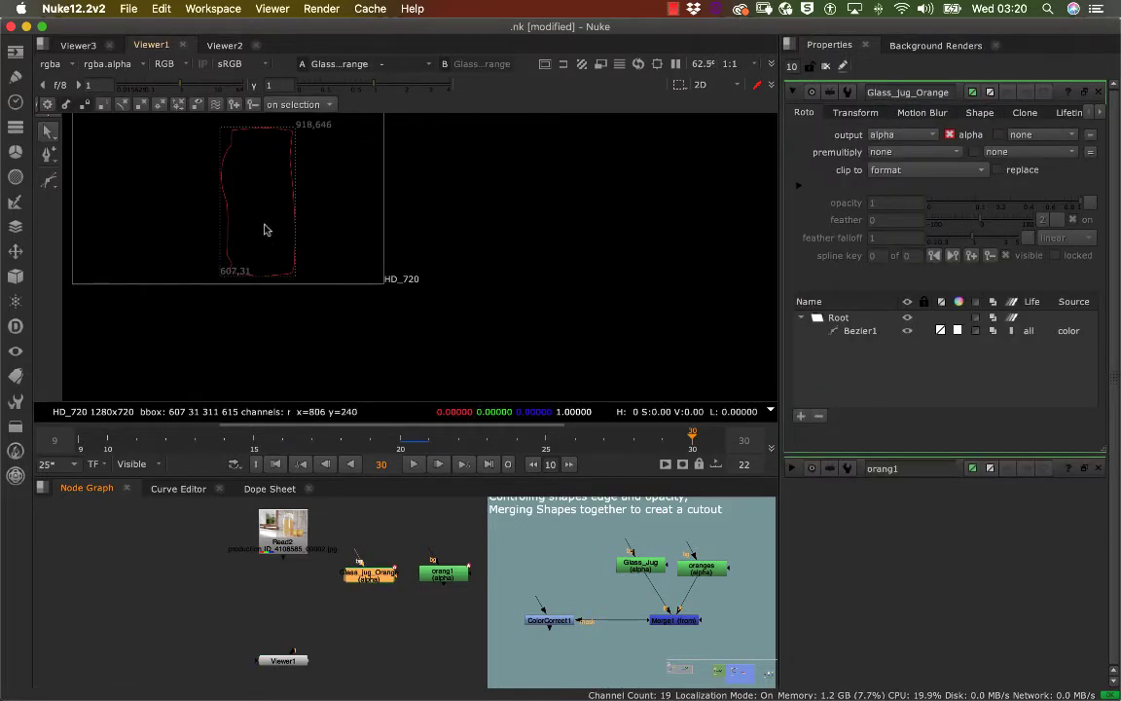
pyautogui.press('a')
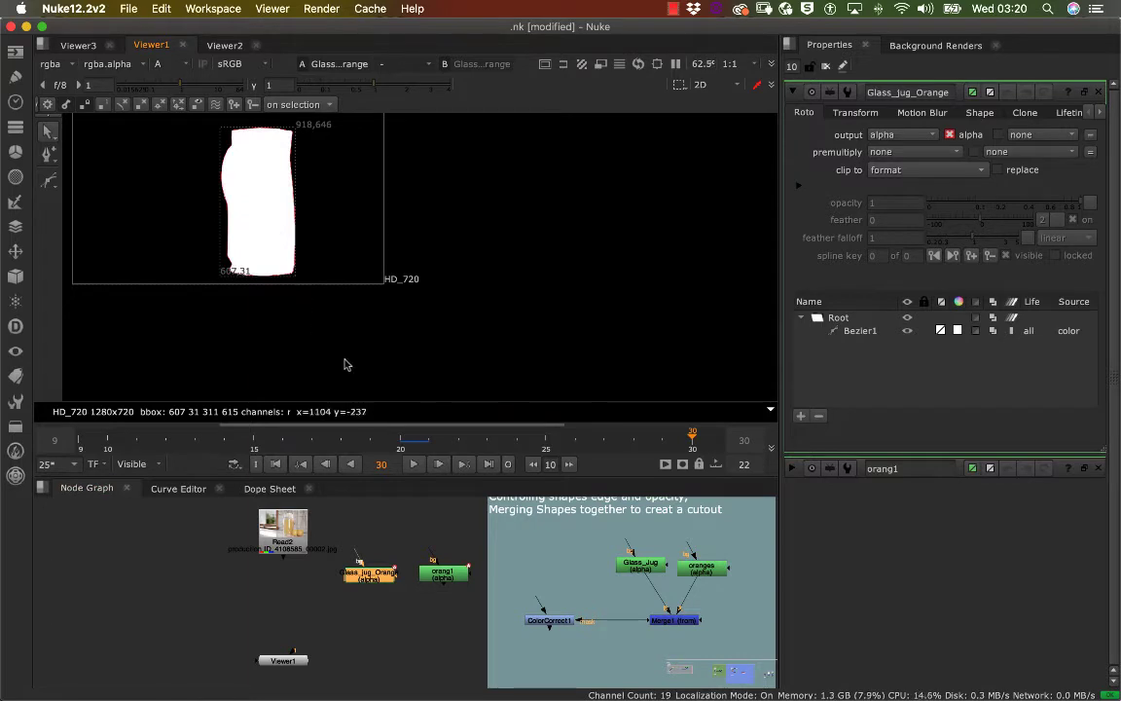
# - Compare the two mattes by viewing the orang1 node's alpha and switching back to Glass_jug_Orange
pyautogui.doubleClick(446, 575)
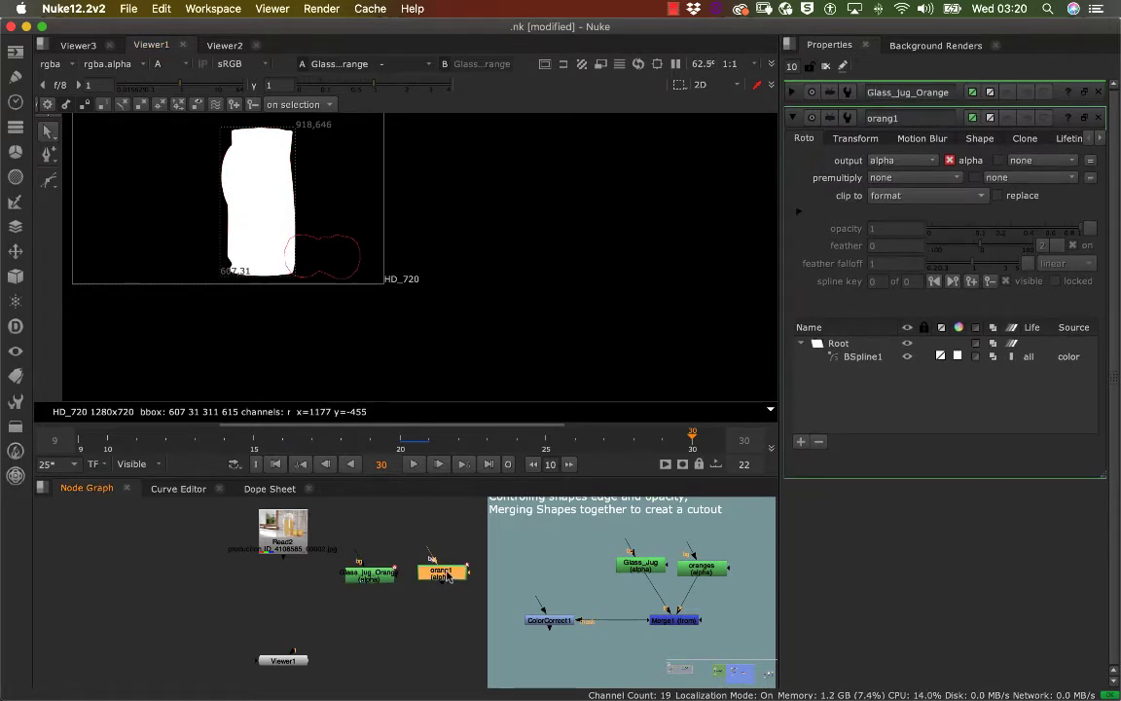
pyautogui.press('1')
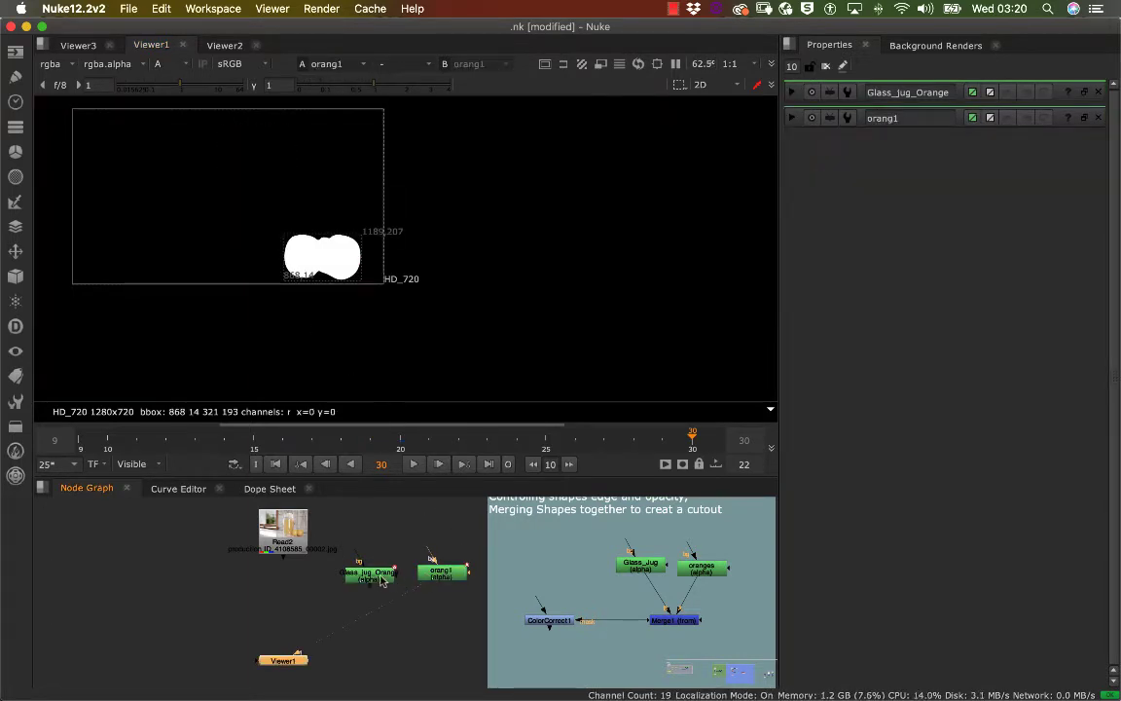
pyautogui.doubleClick(380, 576)
pyautogui.press('1')
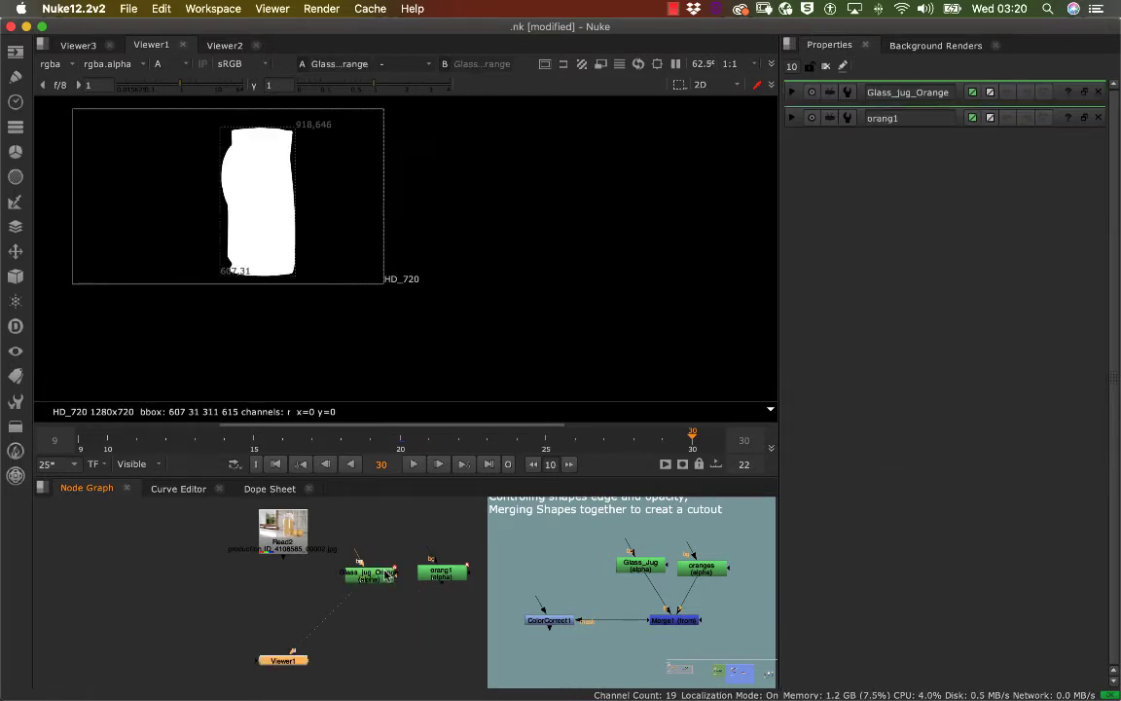
# - Compare the orang1 and Glass_jug_Orange alpha mattes by switching the viewer between the two nodes
pyautogui.click(443, 575)
pyautogui.press('2')
pyautogui.press('1')
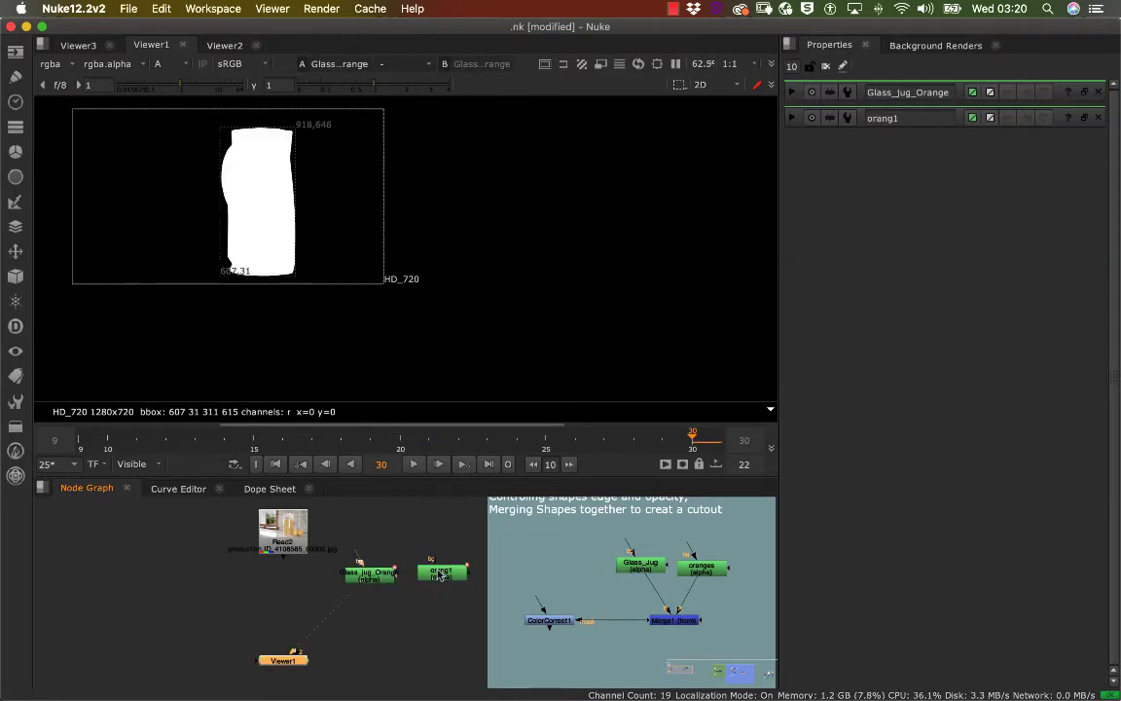
pyautogui.press('2')
pyautogui.press('1')
pyautogui.press('2')
pyautogui.press('1')
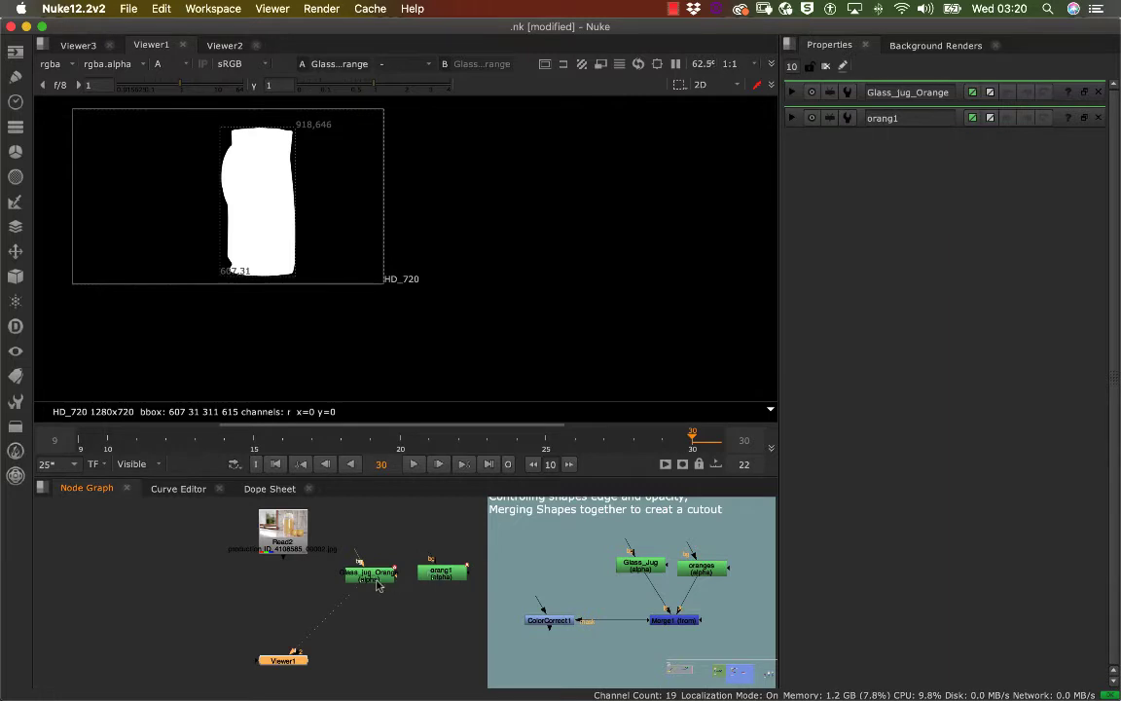
# - Switch the viewer from alpha to RGB and show the Read2 image in it
pyautogui.click(288, 553)
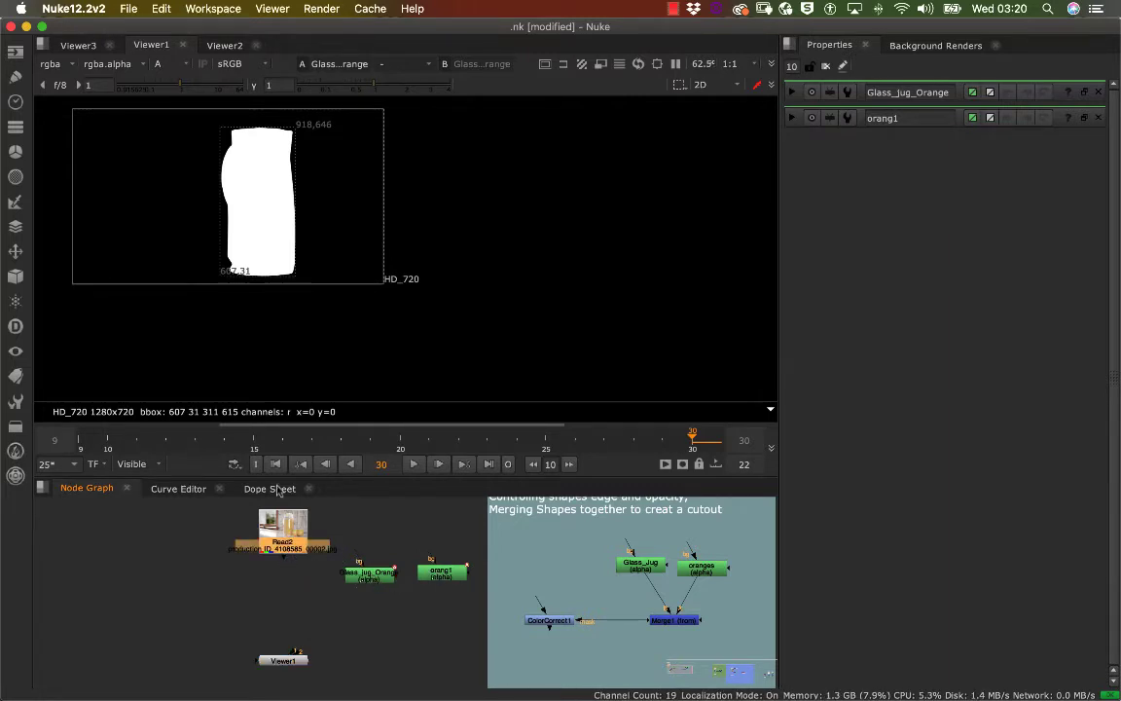
pyautogui.press('a')
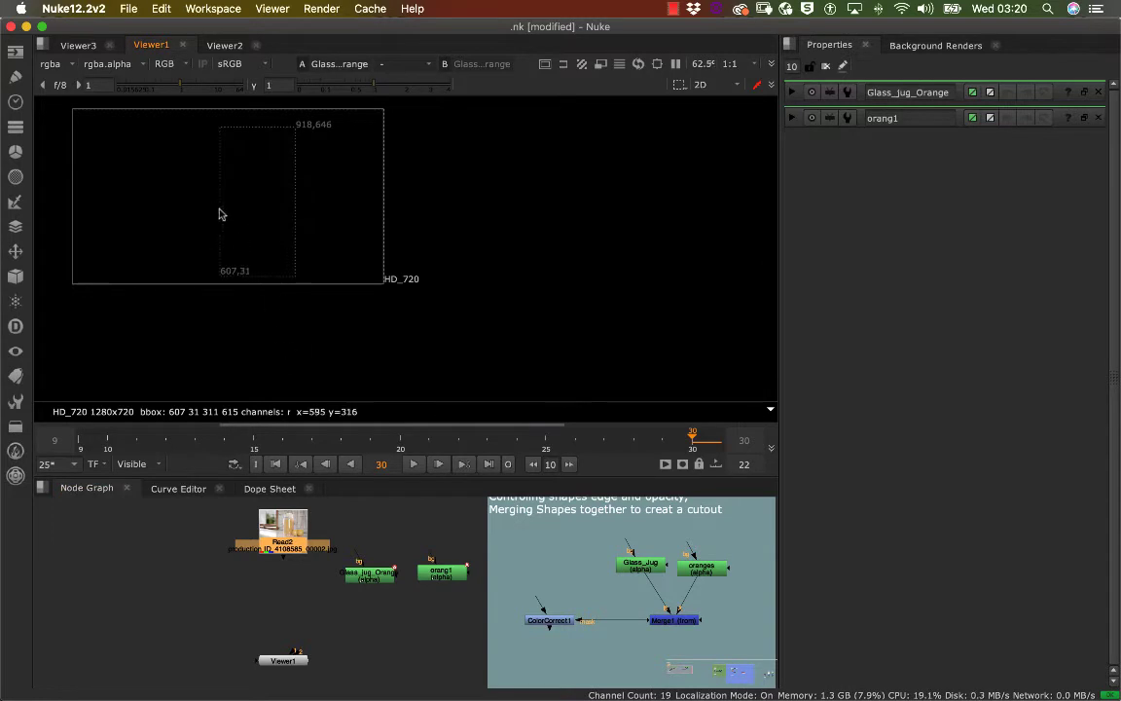
pyautogui.press('a')
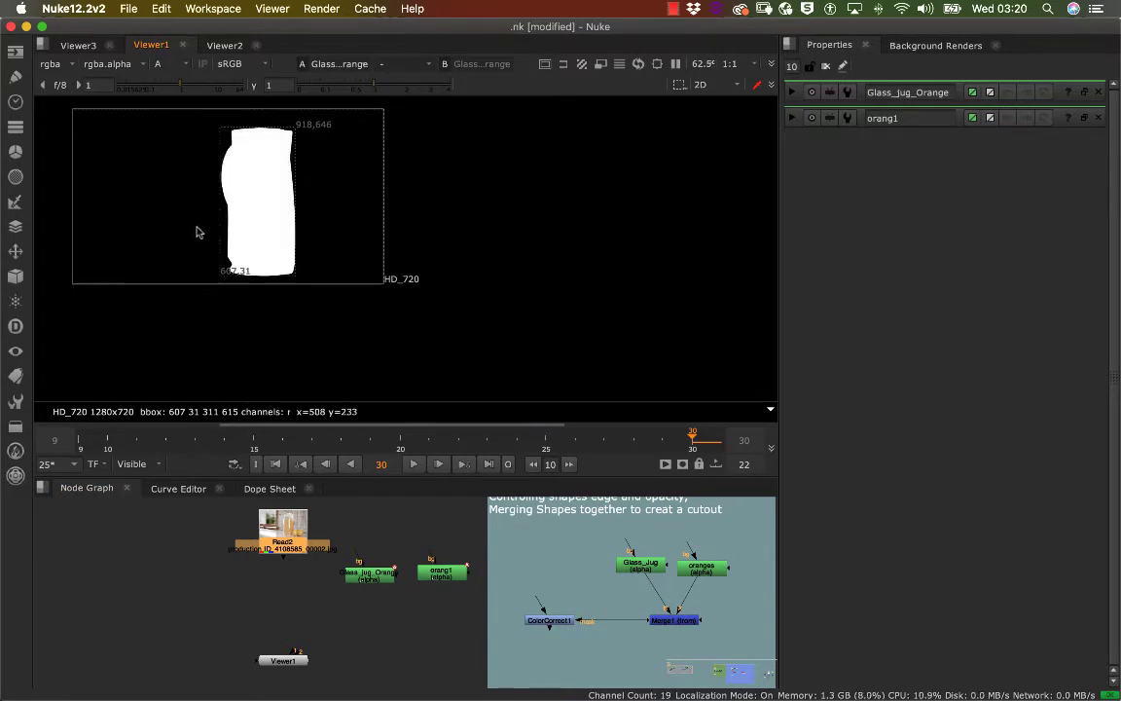
pyautogui.press('a')
pyautogui.click(286, 538)
pyautogui.press('1')
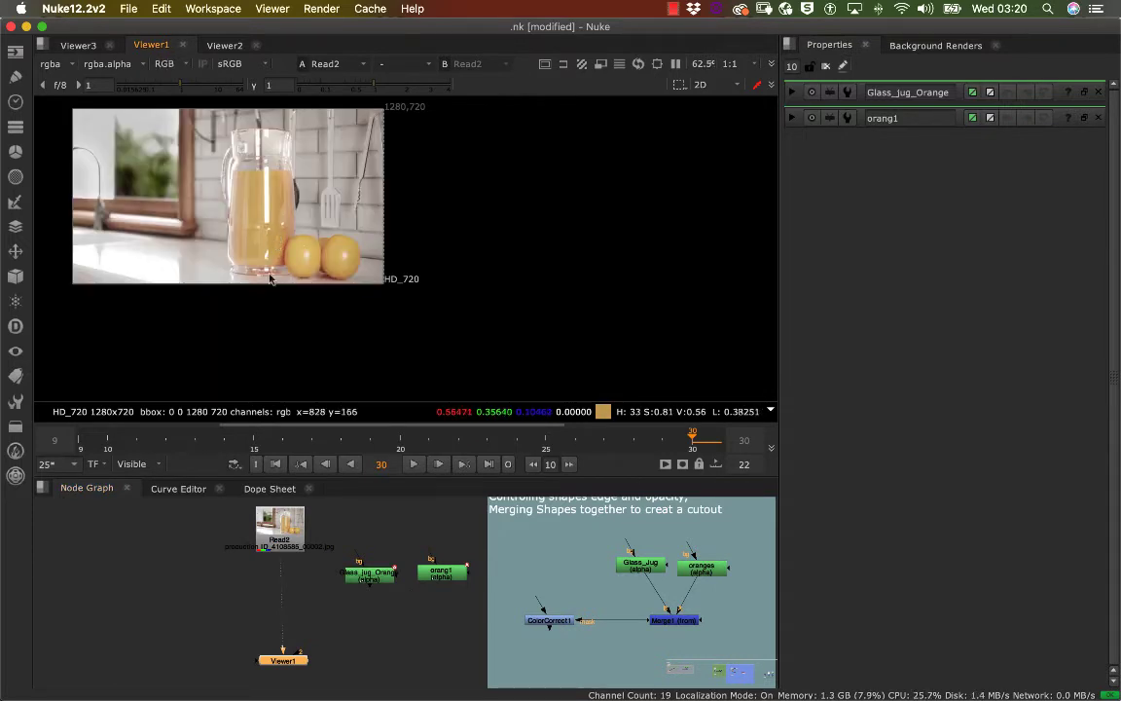
# - Adjust the position of Read2 and add a ColorCorrect node directly after it
pyautogui.click(302, 537)
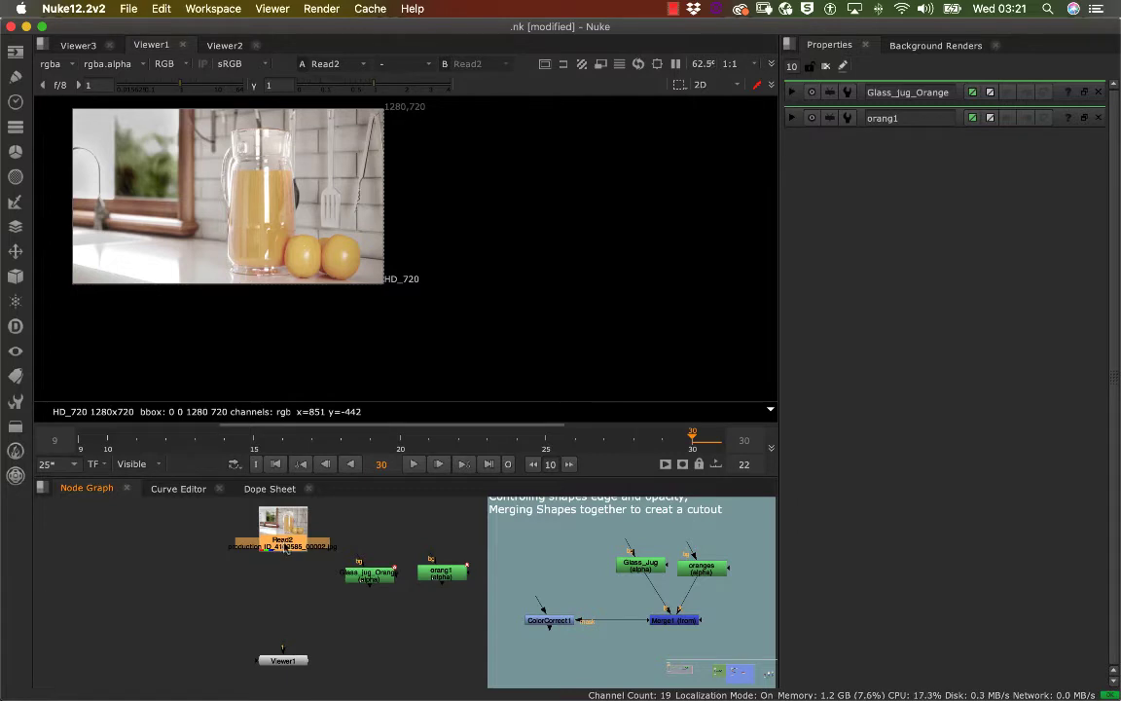
pyautogui.moveTo(286, 547); pyautogui.dragTo(297, 553)
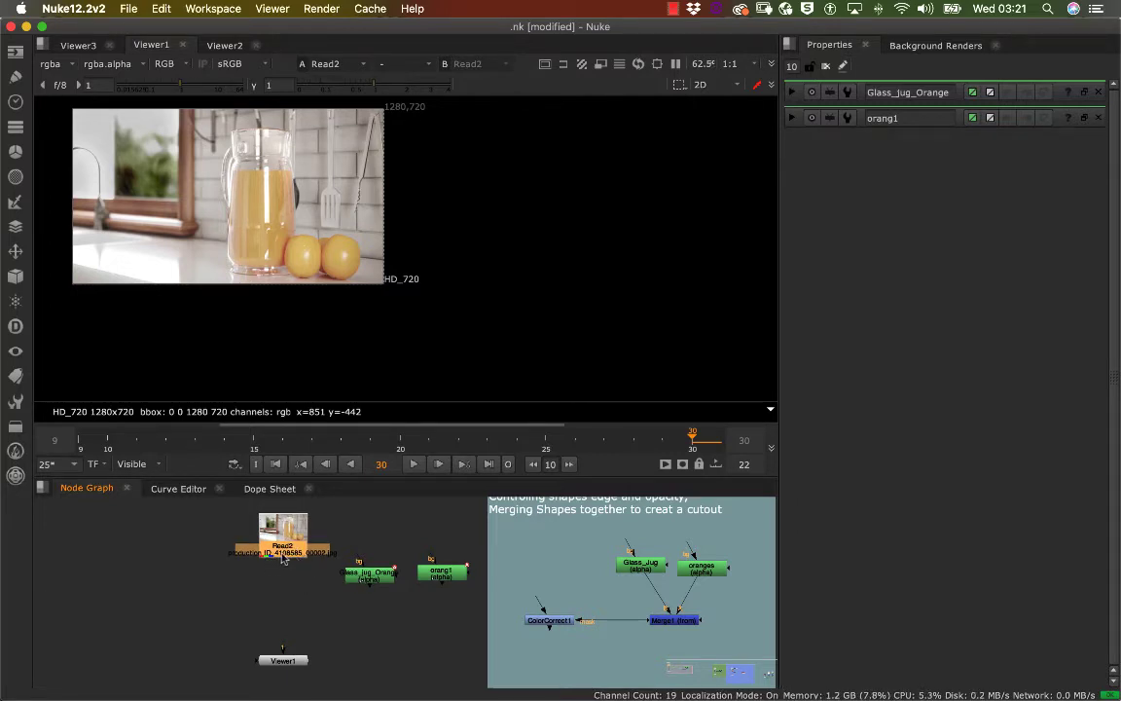
pyautogui.moveTo(287, 555); pyautogui.dragTo(288, 550)
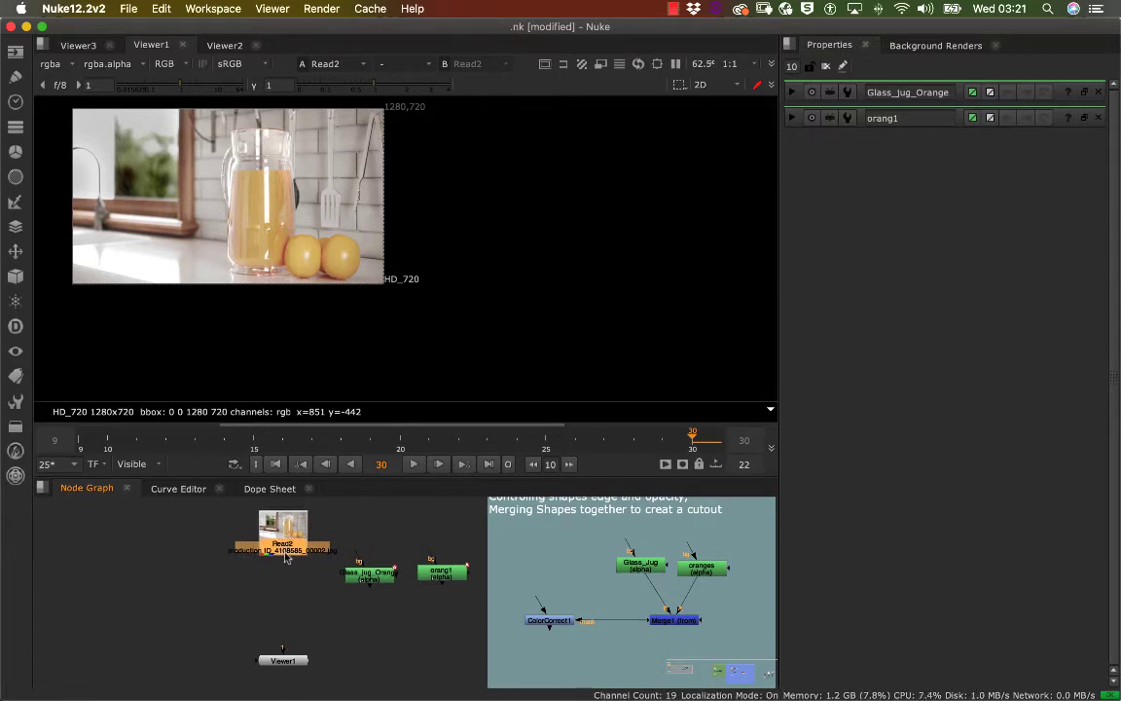
pyautogui.press('Tab')
pyautogui.write('col')
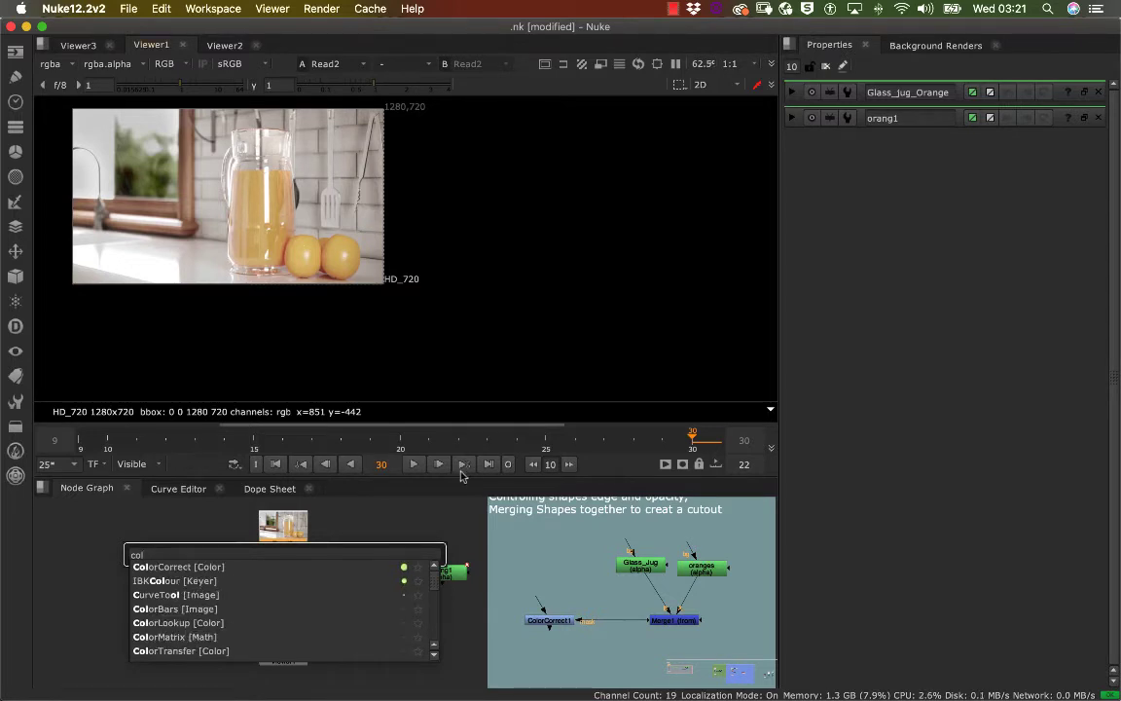
pyautogui.click(282, 567)
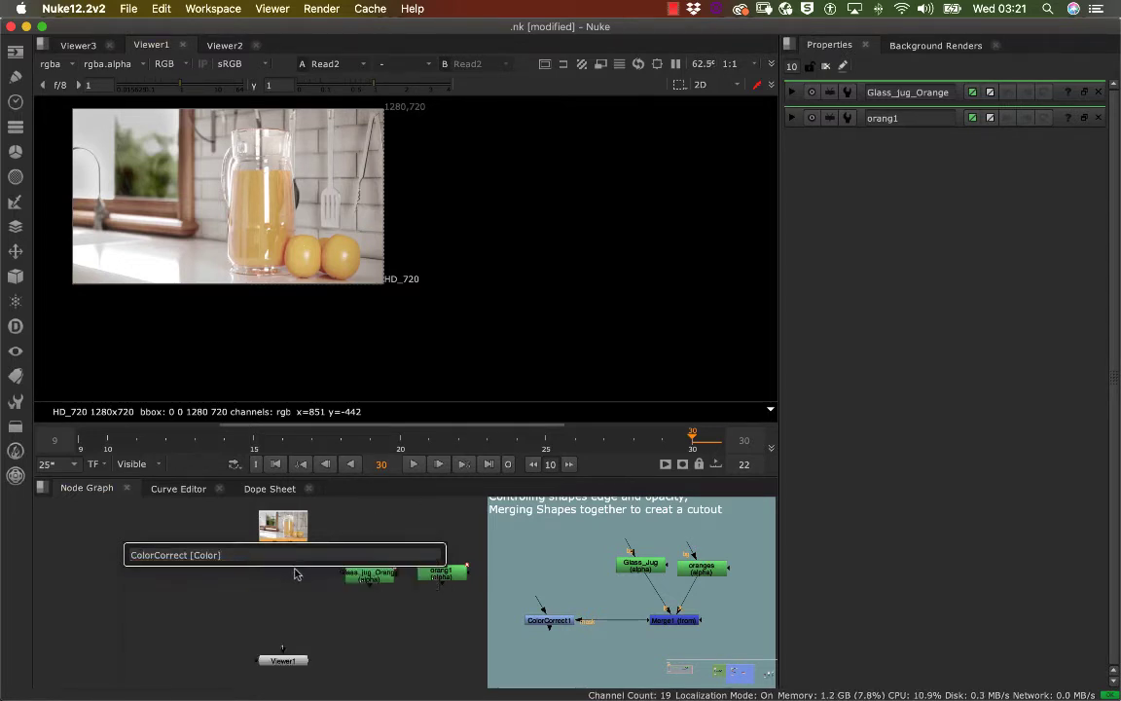
pyautogui.moveTo(295, 578); pyautogui.dragTo(297, 579)
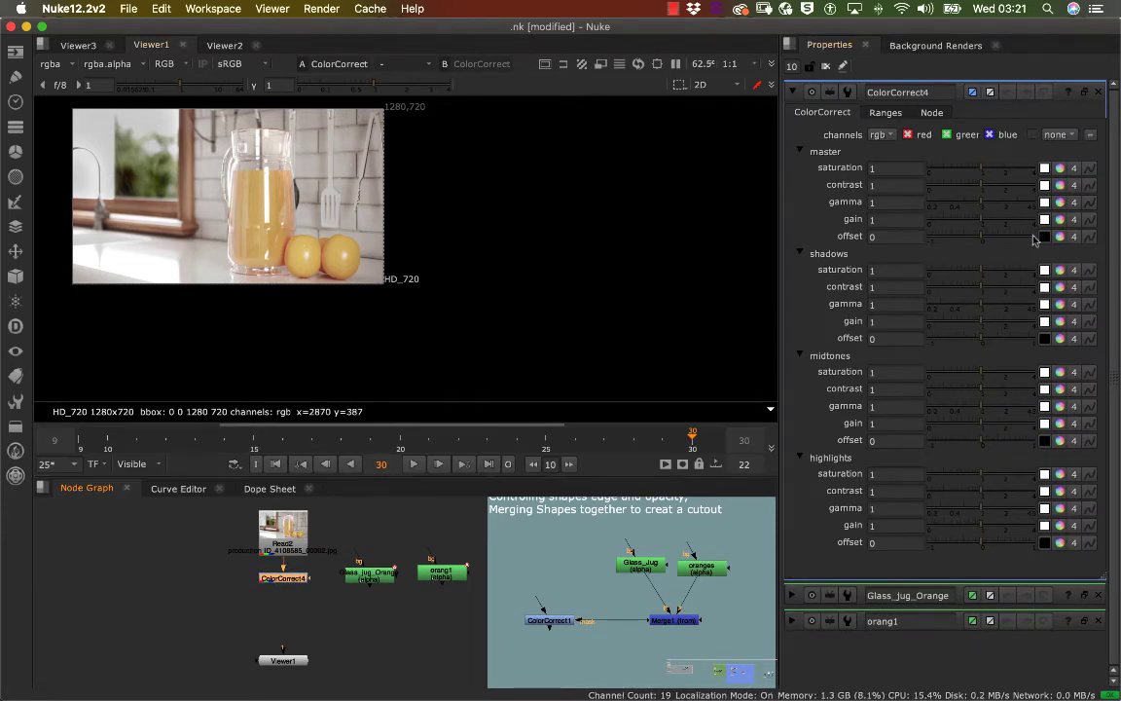
# - Split the ColorCorrect master offset into separate channels and set its red value to -0.55
pyautogui.click(1059, 237)
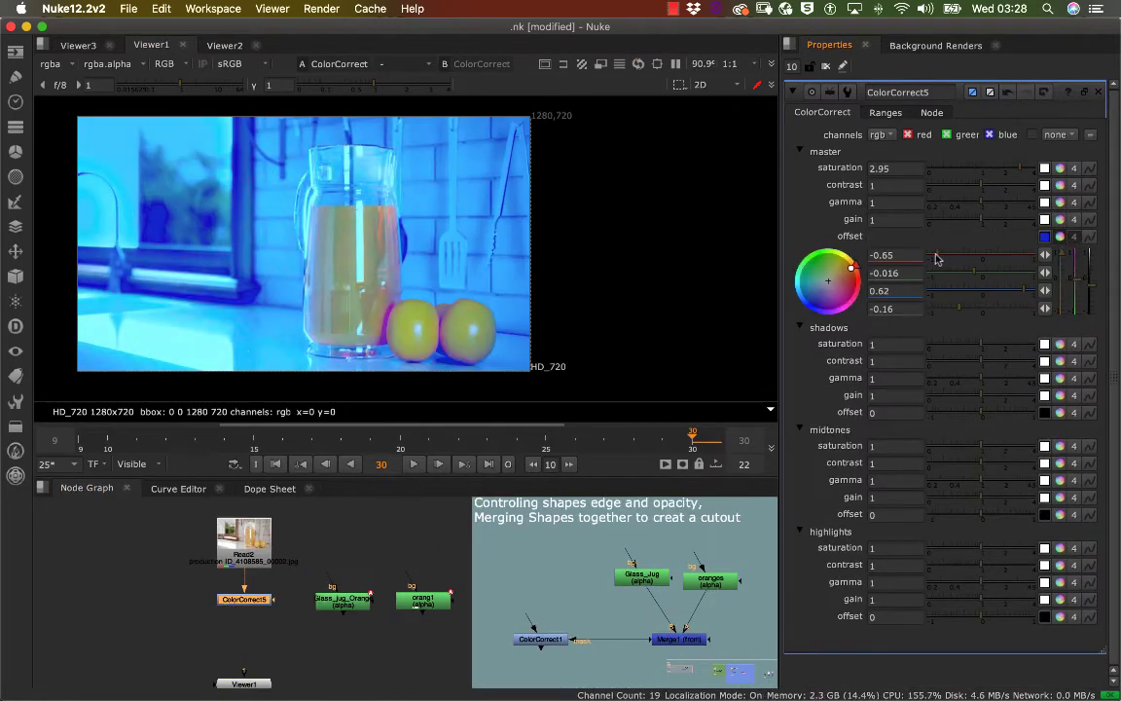
pyautogui.moveTo(933, 254)
pyautogui.mouseDown()
pyautogui.moveTo(1004, 258)
pyautogui.moveTo(942, 259)
pyautogui.mouseUp()
pyautogui.click(298, 576)
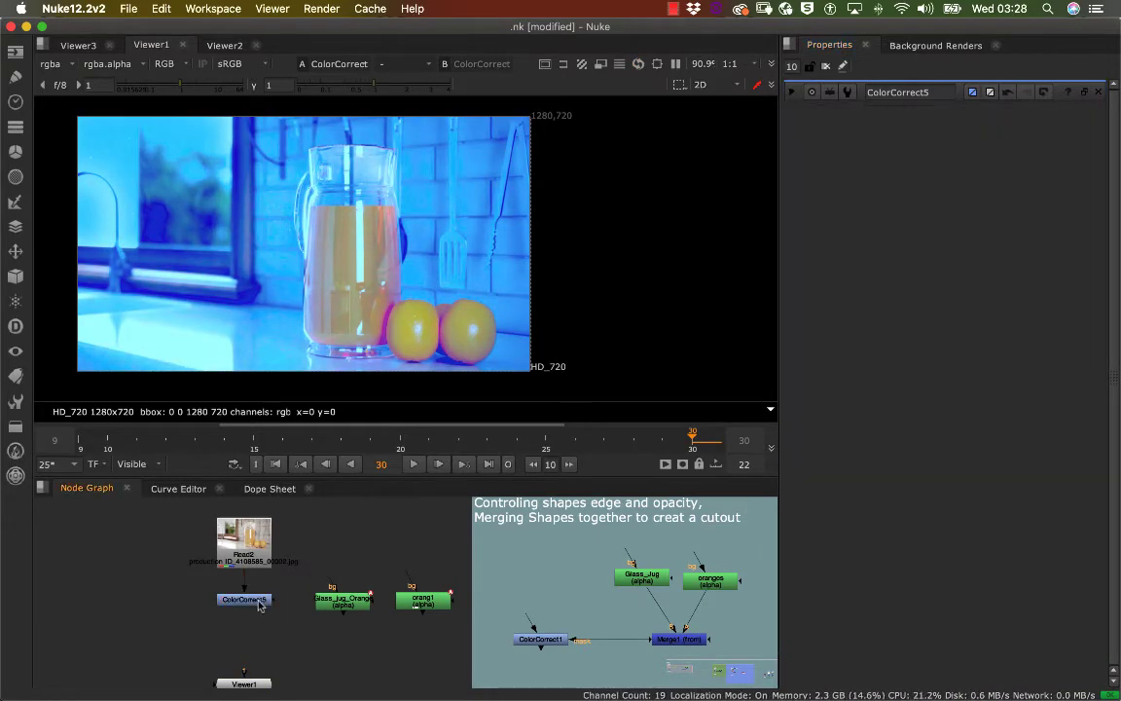
# - Connect the ColorCorrect5 mask input to Glass_jug_Orange to limit the colour change to the jug
pyautogui.moveTo(264, 602); pyautogui.dragTo(266, 604)
pyautogui.scroll(5, 293, 596)
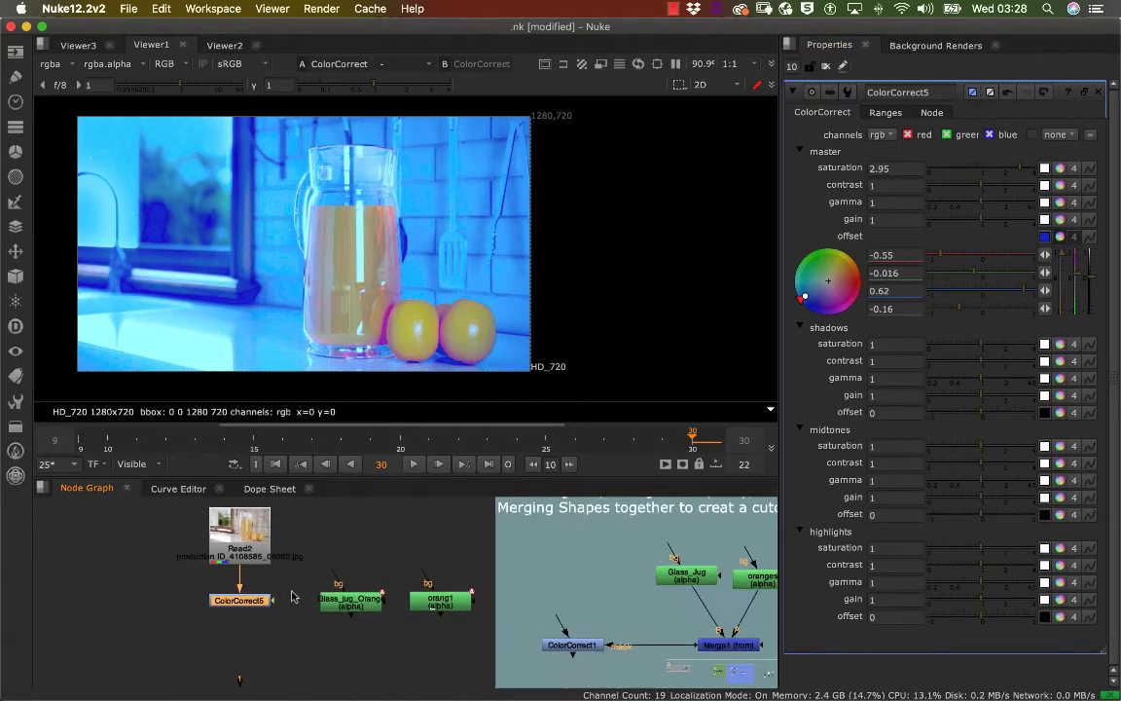
pyautogui.scroll(-4, 368, 546)
pyautogui.scroll(1, 298, 587)
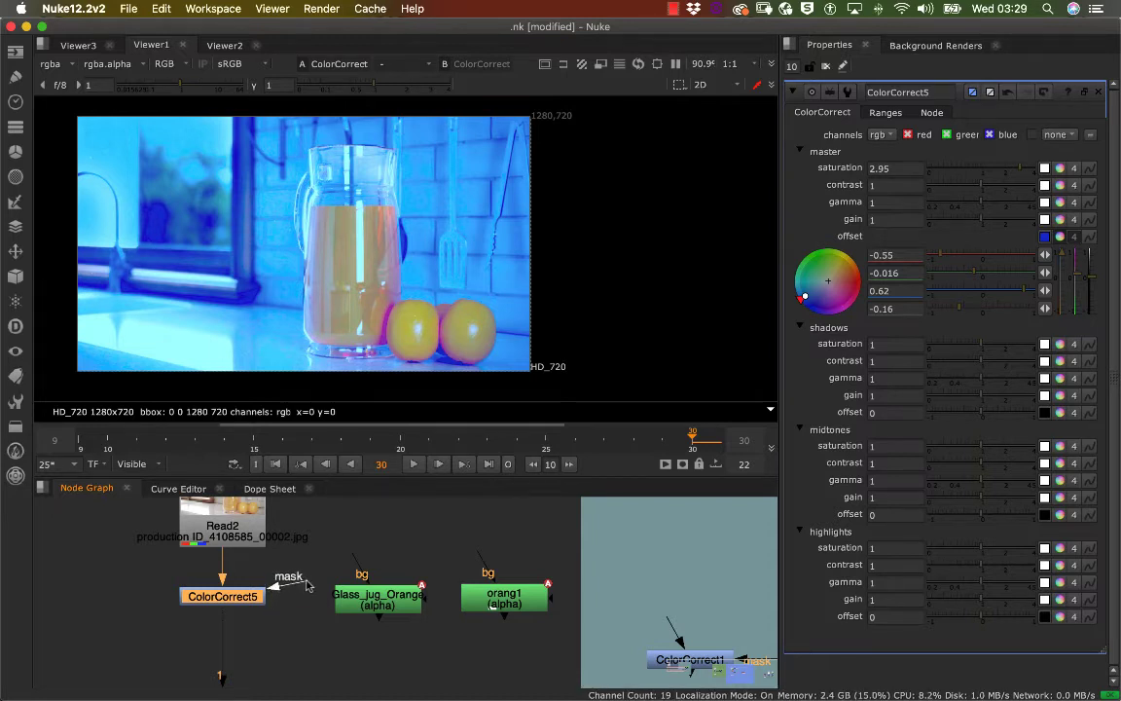
pyautogui.moveTo(308, 584); pyautogui.dragTo(361, 603)
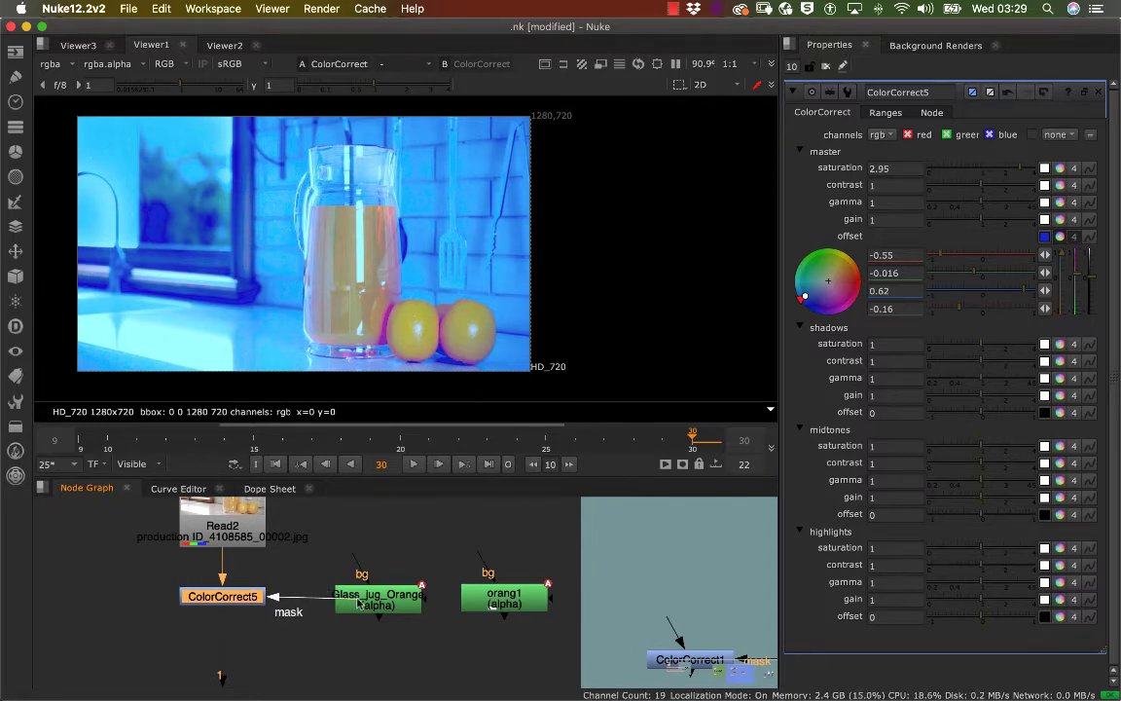
pyautogui.click(361, 601)
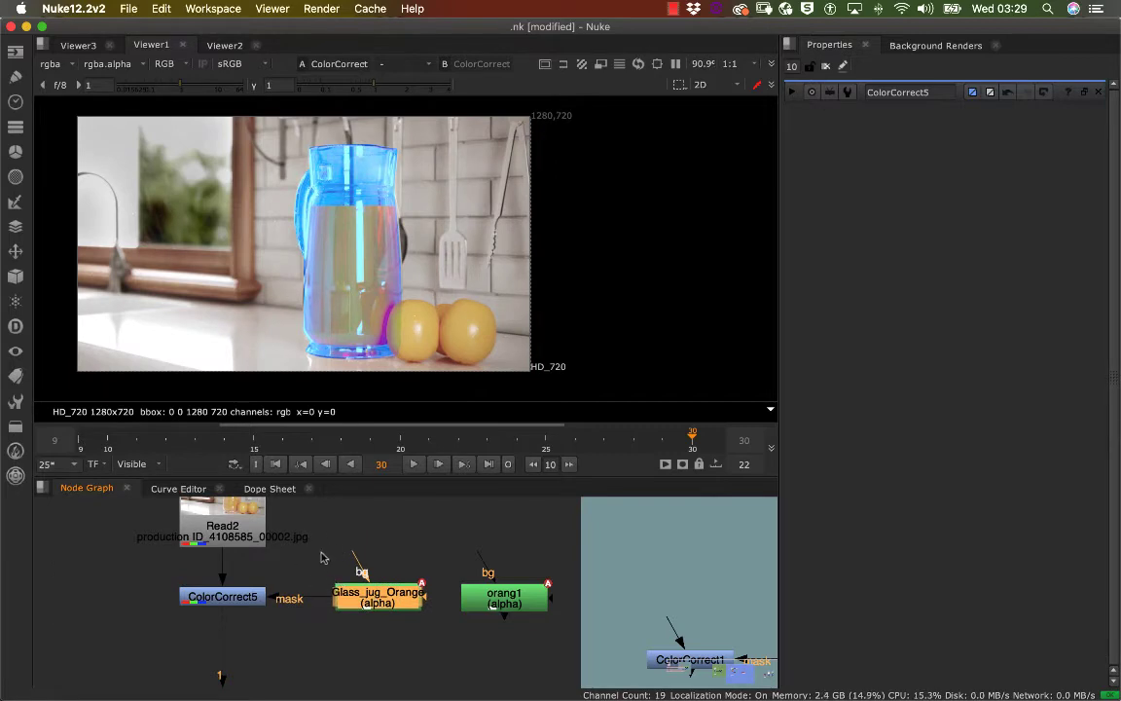
# - Disconnect the ColorCorrect5 mask input, reopen that node's properties and view the whole image
pyautogui.moveTo(294, 596); pyautogui.dragTo(305, 560)
pyautogui.moveTo(306, 556); pyautogui.dragTo(321, 562, button='middle')
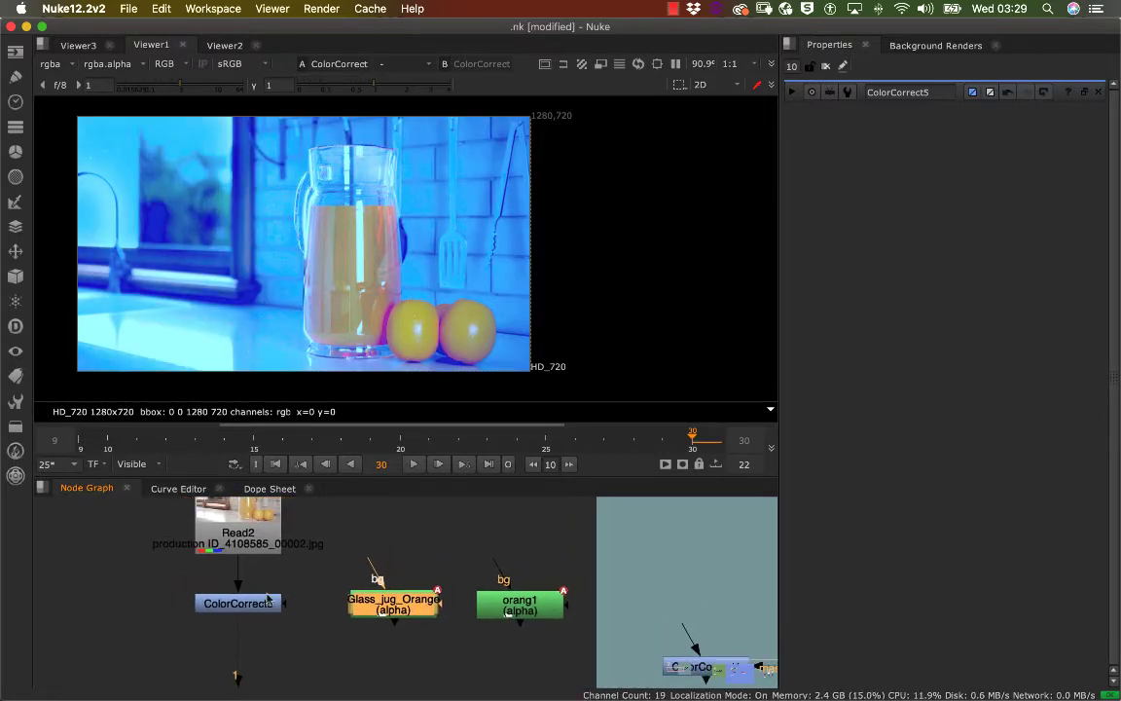
pyautogui.doubleClick(263, 601)
pyautogui.scroll(-5, 256, 339)
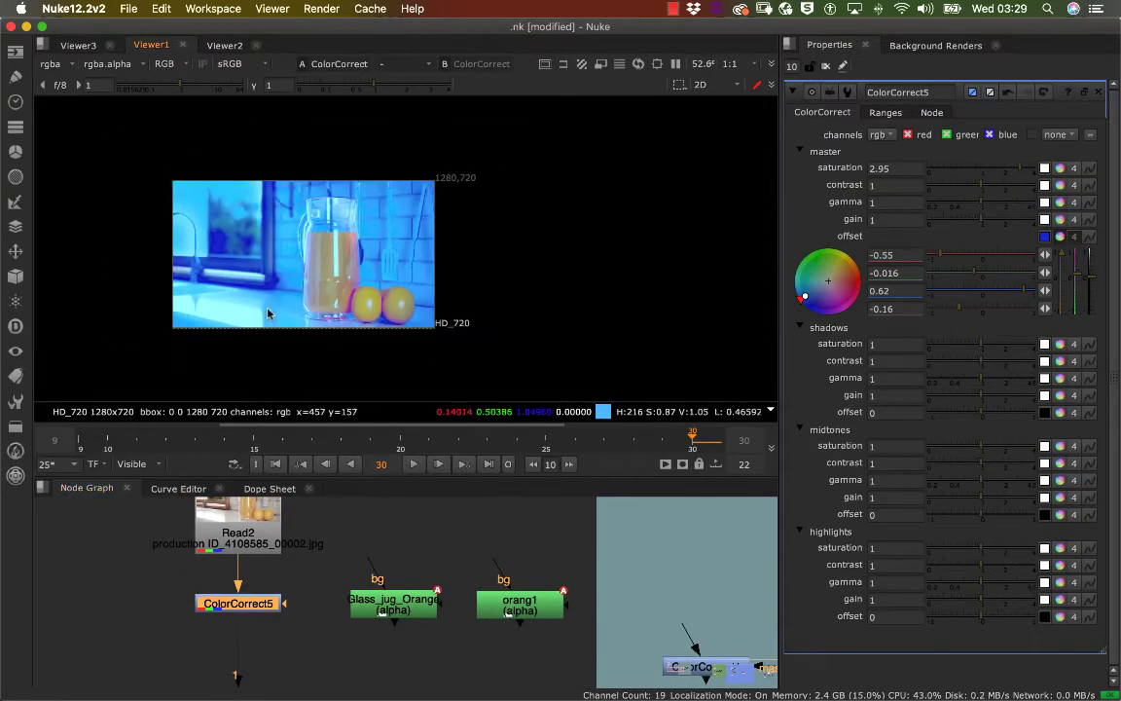
pyautogui.moveTo(305, 283); pyautogui.dragTo(276, 257, button='middle')
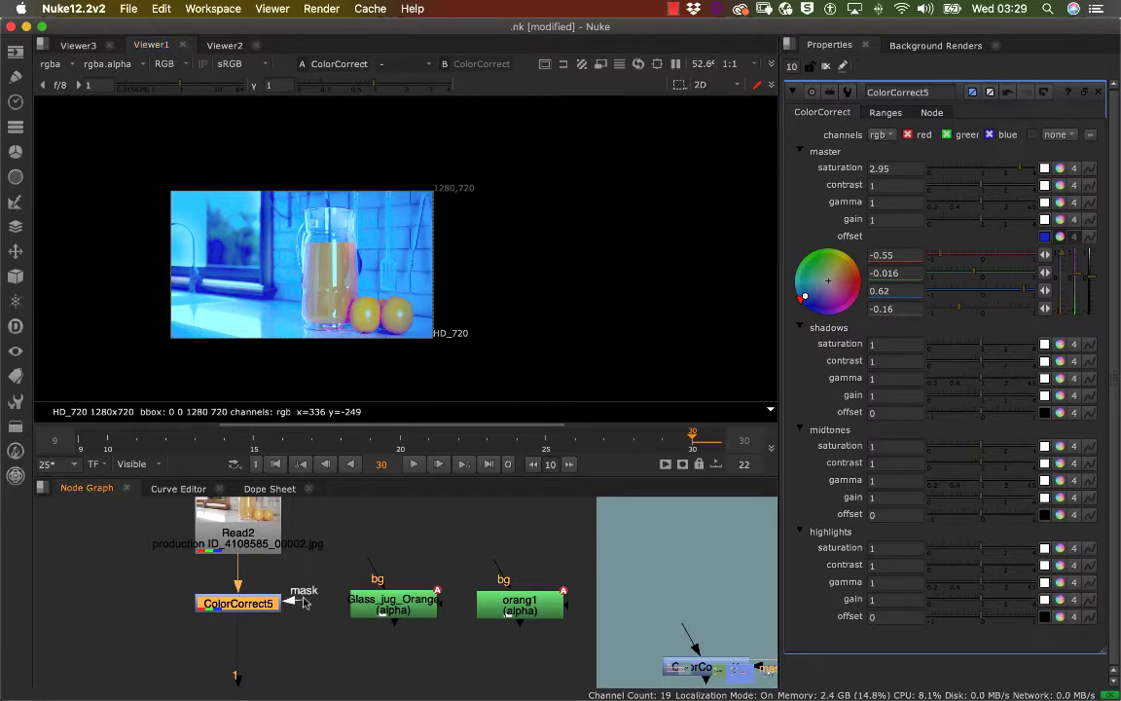
# - Reconnect the ColorCorrect5 mask input to Glass_jug_Orange and inspect the tinted jug up close
pyautogui.moveTo(303, 603); pyautogui.dragTo(381, 607)
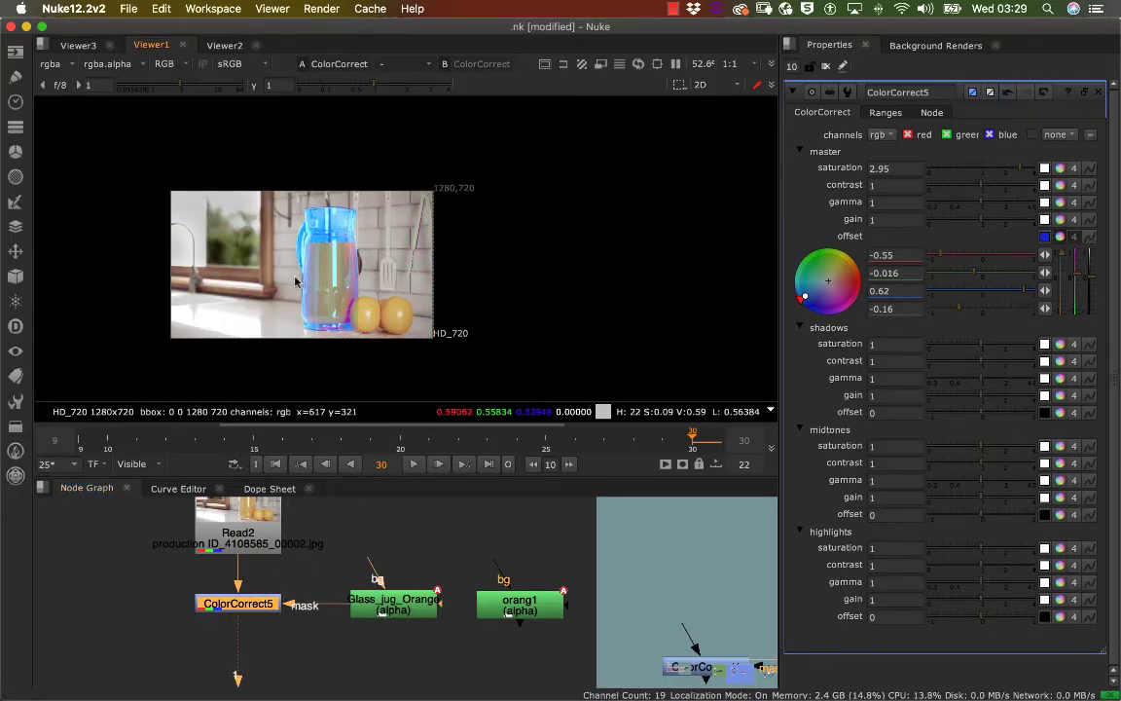
pyautogui.scroll(6, 233, 262)
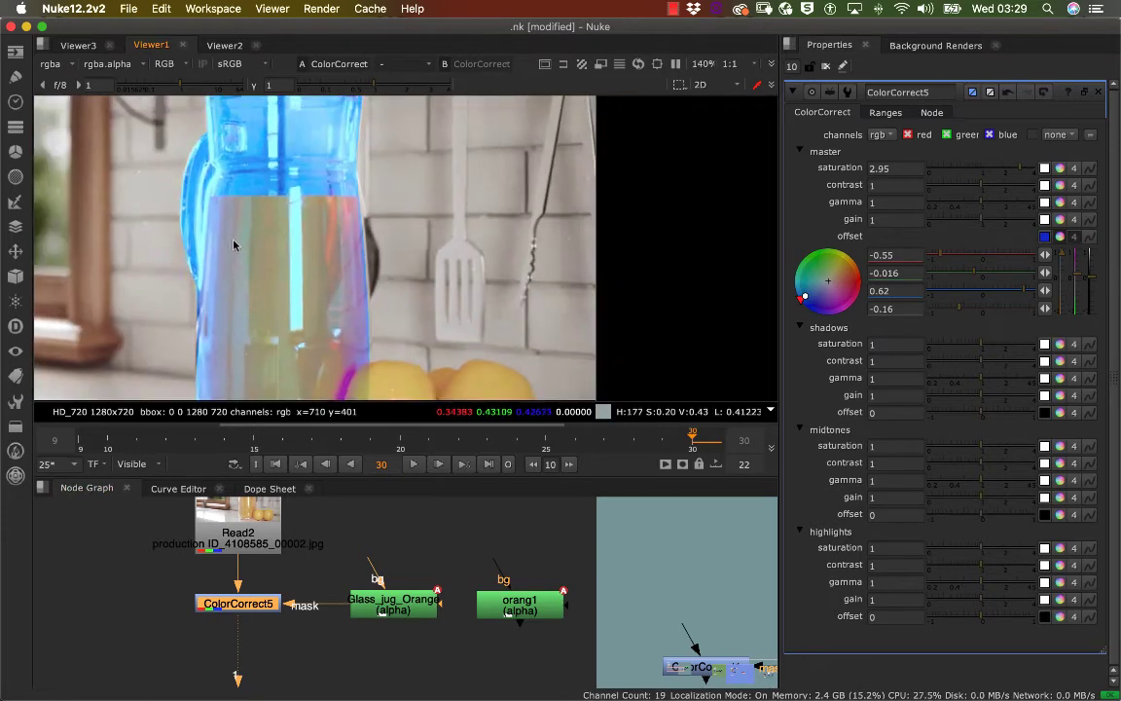
pyautogui.scroll(-2, 232, 245)
pyautogui.scroll(-1, 285, 319)
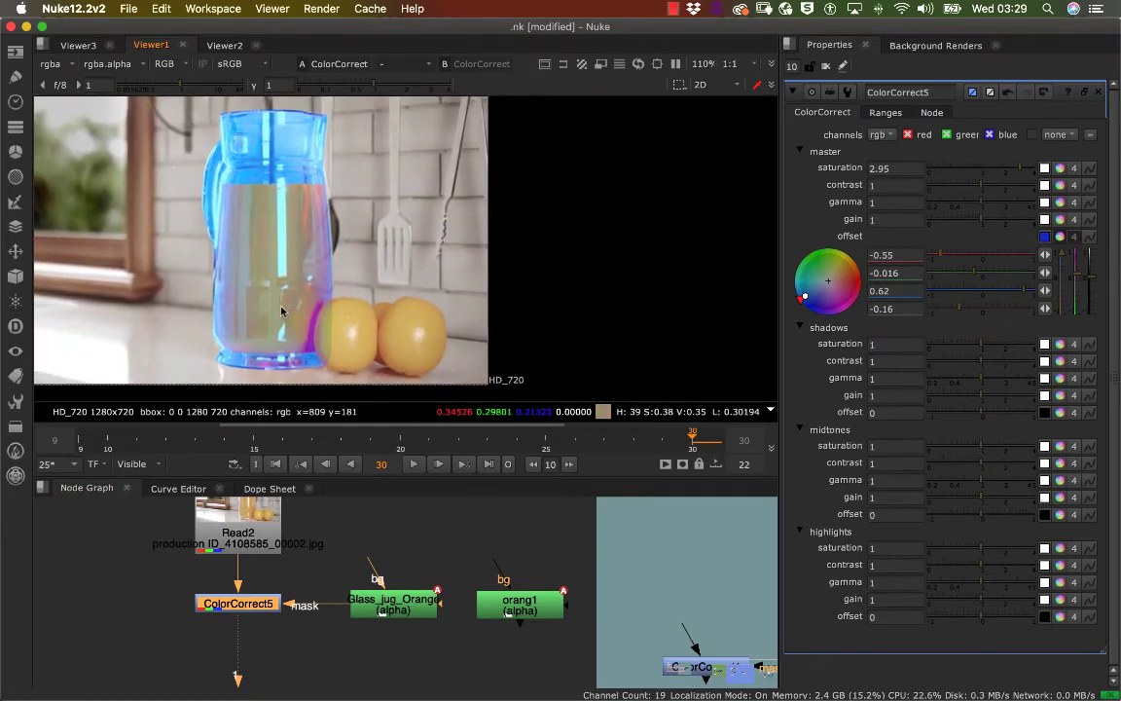
# - Space out Glass_jug_Orange and orang1, and connect the jug node's bg input to orang1
pyautogui.moveTo(389, 610); pyautogui.dragTo(380, 611)
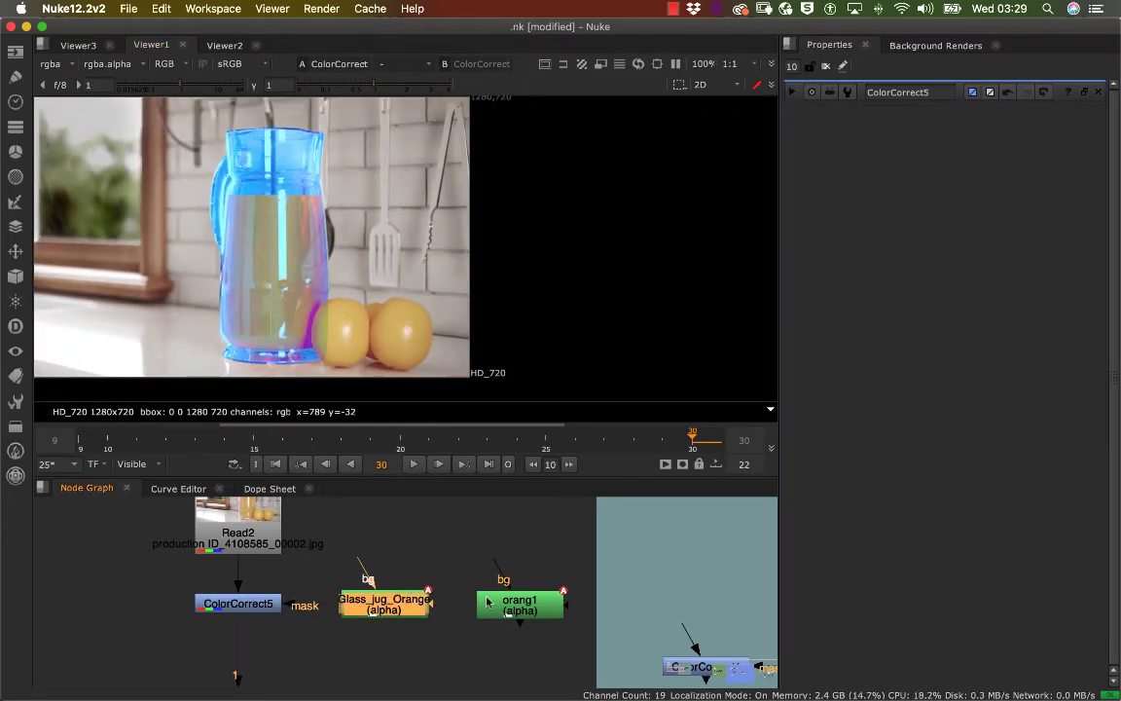
pyautogui.moveTo(487, 603); pyautogui.dragTo(498, 602)
pyautogui.moveTo(398, 547); pyautogui.dragTo(493, 607)
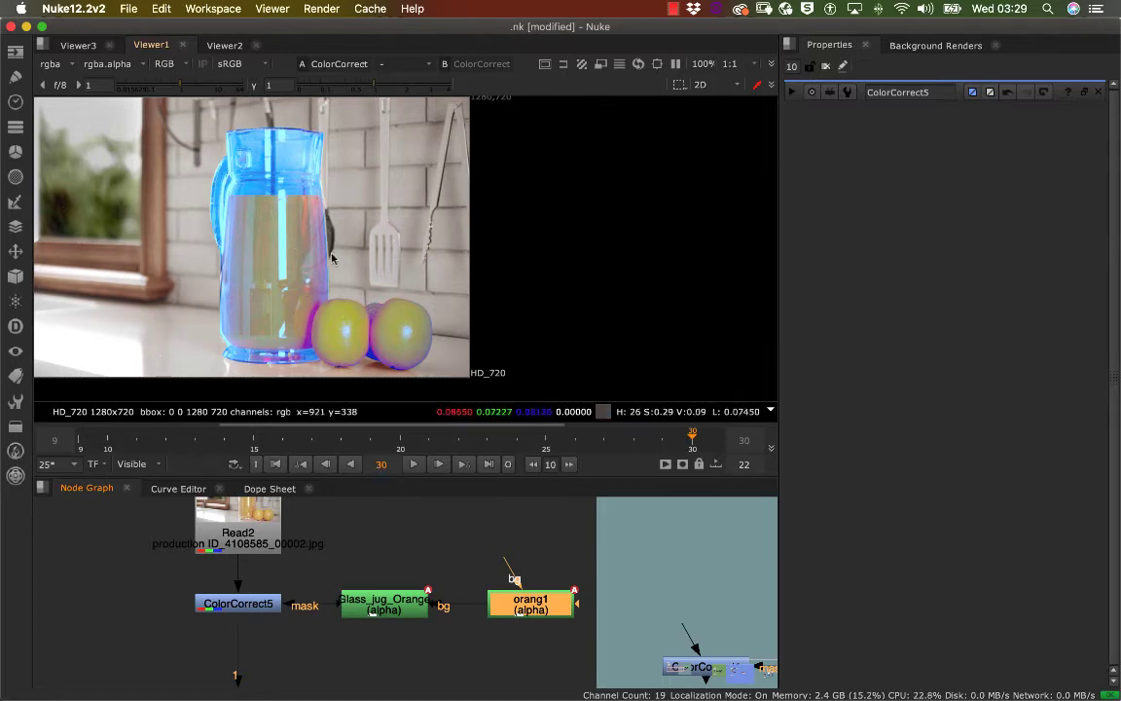
# - Disconnect orang1 from the jug node's bg input and inspect where the jug and oranges overlap
pyautogui.moveTo(460, 608); pyautogui.dragTo(451, 595)
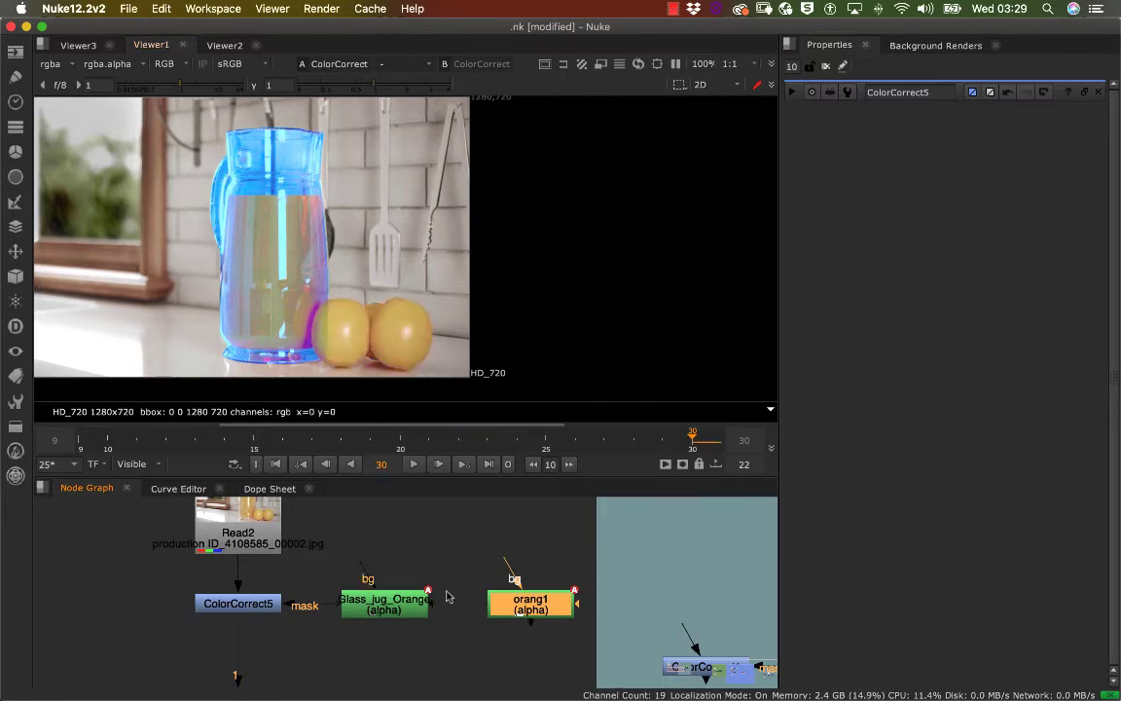
pyautogui.scroll(4, 331, 290)
pyautogui.moveTo(346, 296); pyautogui.dragTo(336, 284, button='middle')
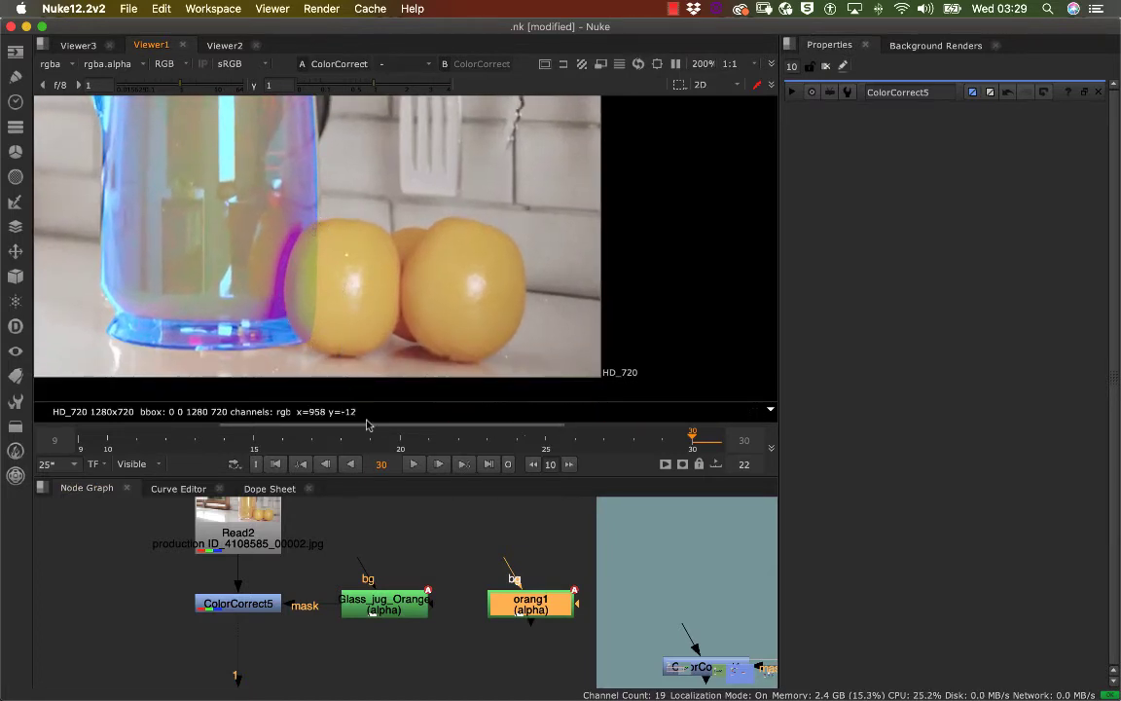
# - Try chaining orang1 into Glass_jug_Orange's bg input again for comparison, and detach it
pyautogui.moveTo(413, 568); pyautogui.dragTo(420, 547, button='middle')
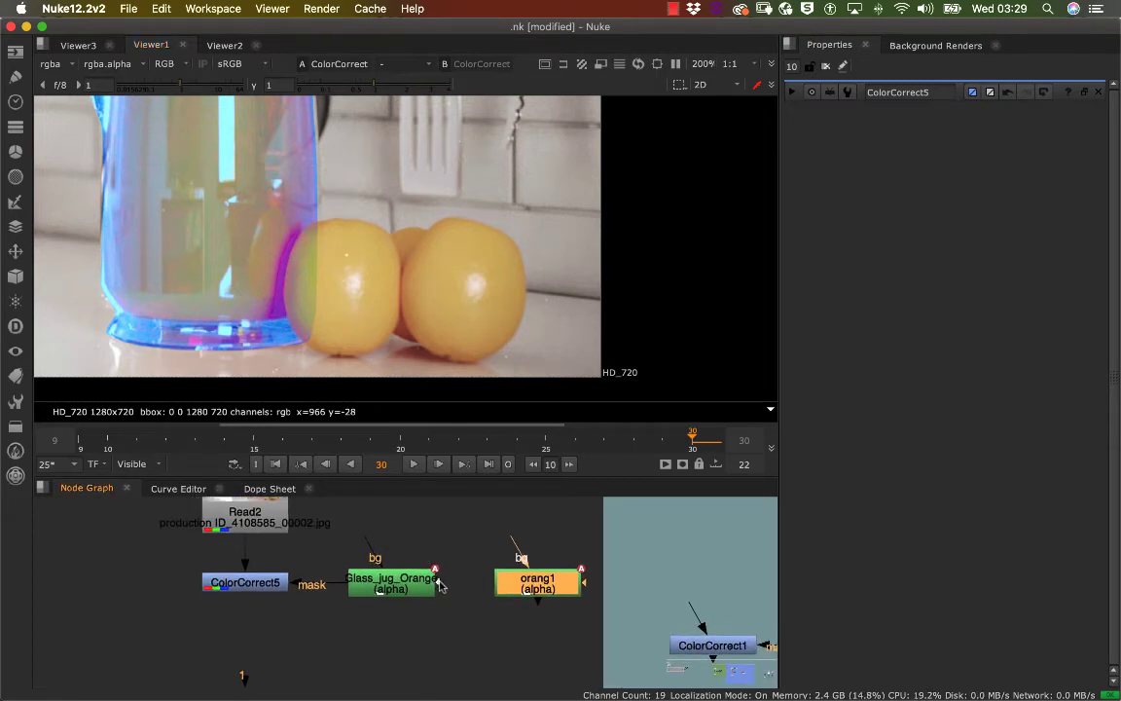
pyautogui.moveTo(454, 558); pyautogui.dragTo(562, 581)
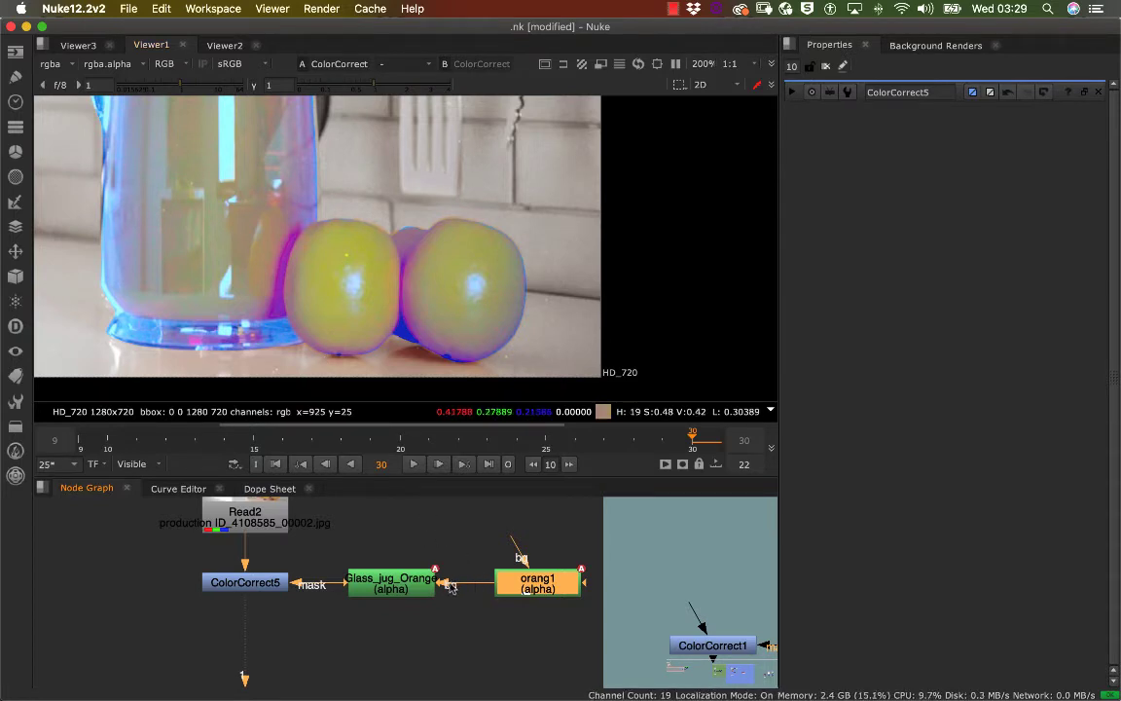
pyautogui.moveTo(447, 588); pyautogui.dragTo(475, 582)
# - Detach the ColorCorrect5 mask input from Glass_jug_Orange and move the jug and orang1 nodes closer together
pyautogui.moveTo(475, 582); pyautogui.dragTo(426, 595, button='middle')
pyautogui.scroll(-5, 425, 600)
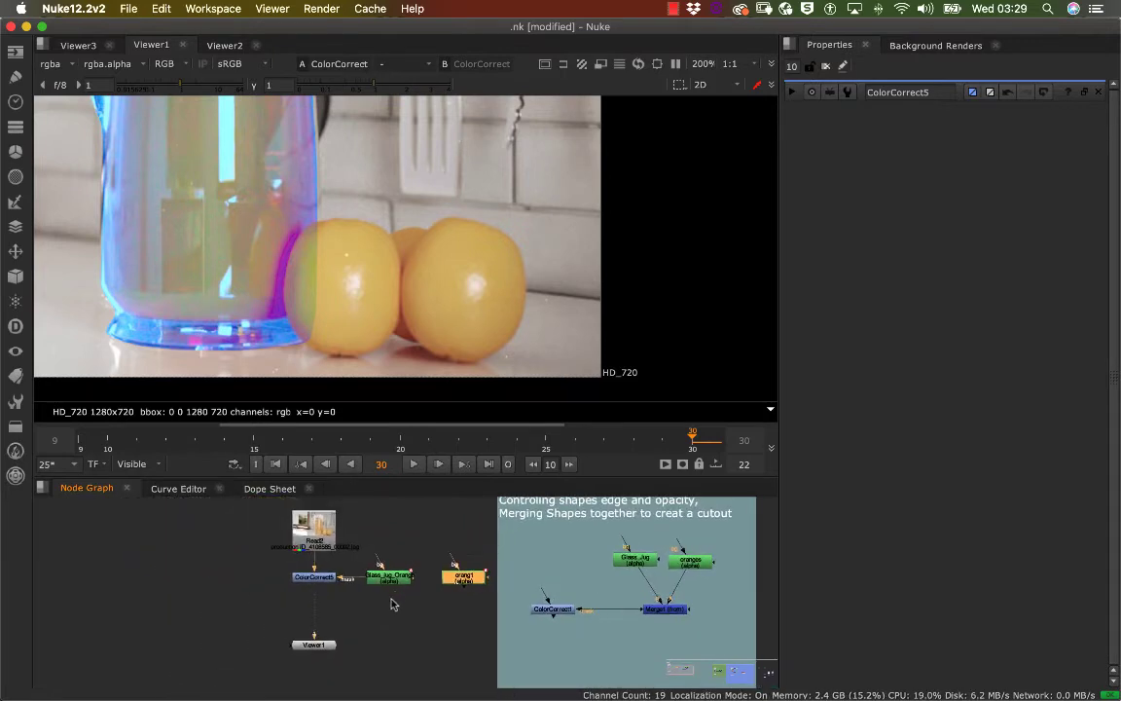
pyautogui.scroll(3, 355, 595)
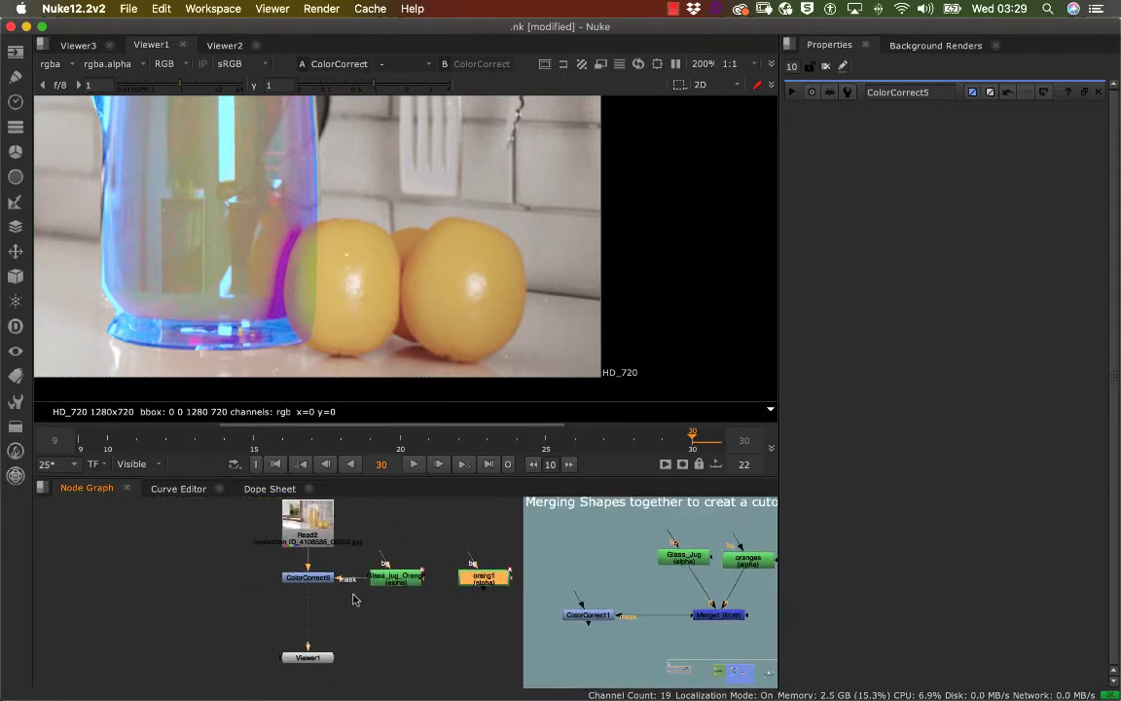
pyautogui.moveTo(356, 583); pyautogui.dragTo(304, 587, button='middle')
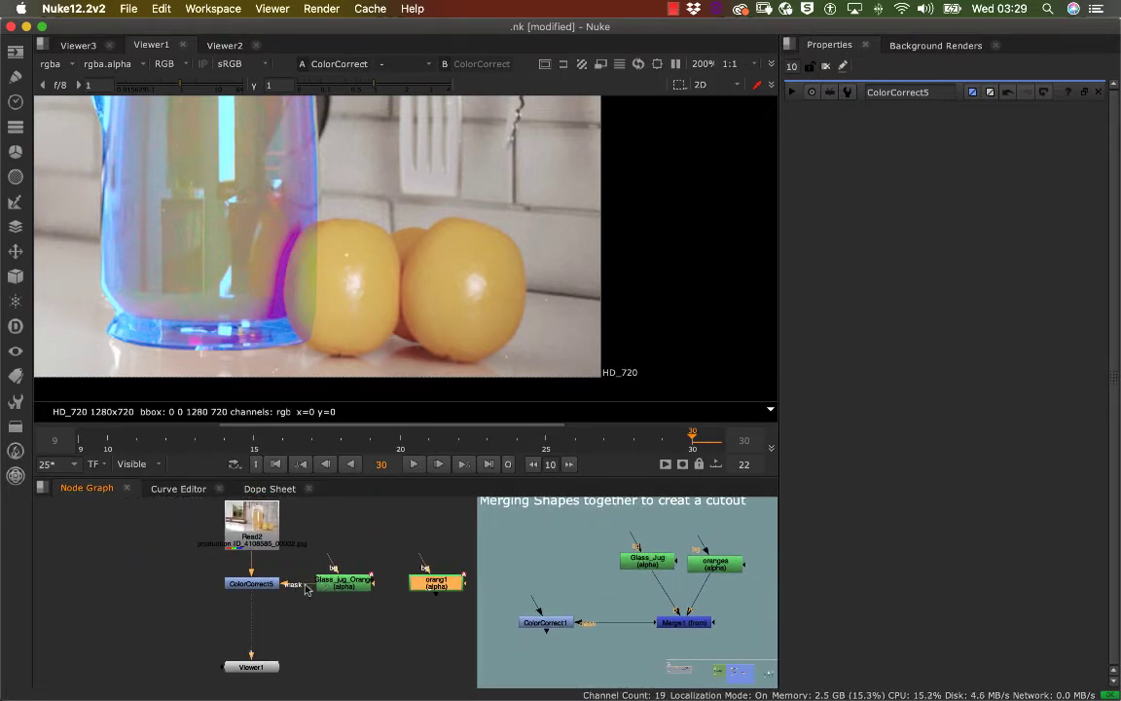
pyautogui.moveTo(334, 581)
pyautogui.mouseDown()
pyautogui.moveTo(343, 574)
pyautogui.moveTo(309, 604)
pyautogui.moveTo(354, 587)
pyautogui.mouseUp()
pyautogui.moveTo(429, 588); pyautogui.dragTo(423, 585)
# - Add a Merge node below Glass_jug_Orange and orang1, lower ColorCorrect5, and connect its mask input to the new Merge
pyautogui.click(388, 615)
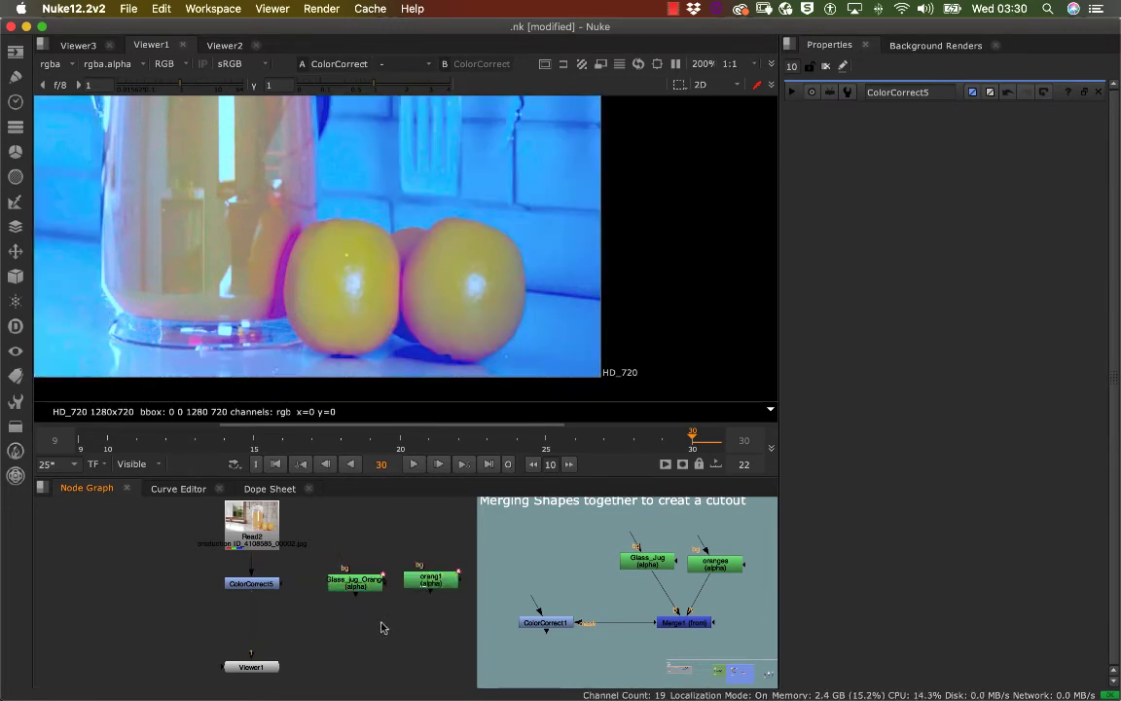
pyautogui.press('Tab')
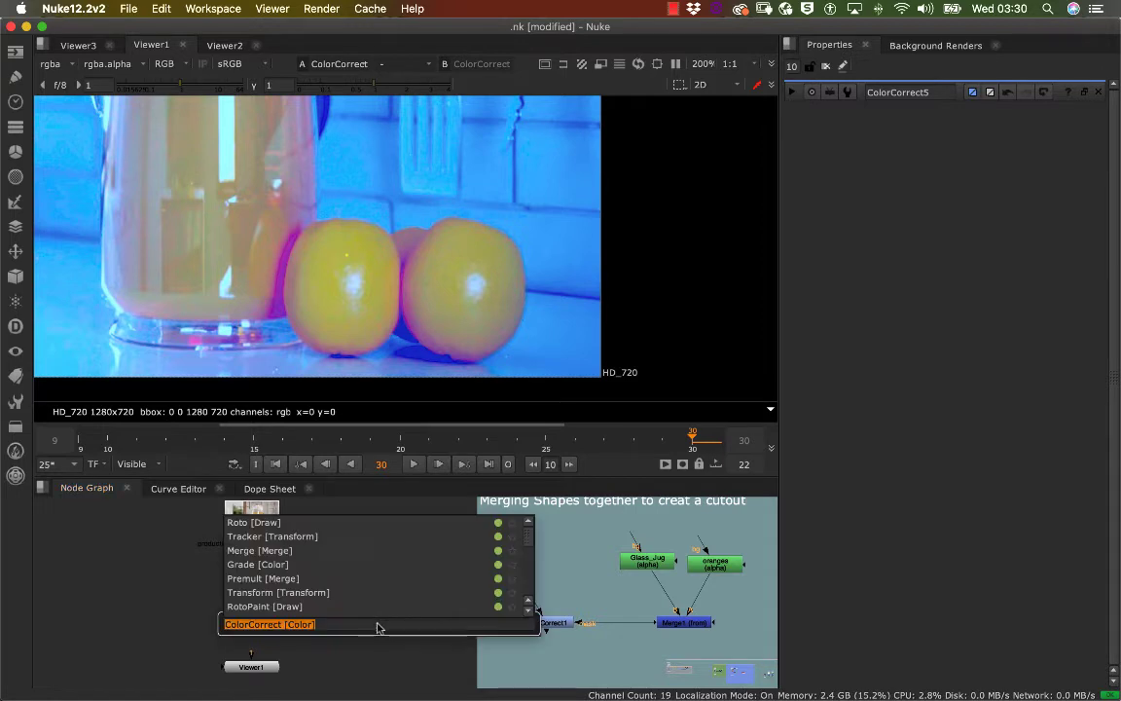
pyautogui.write('m')
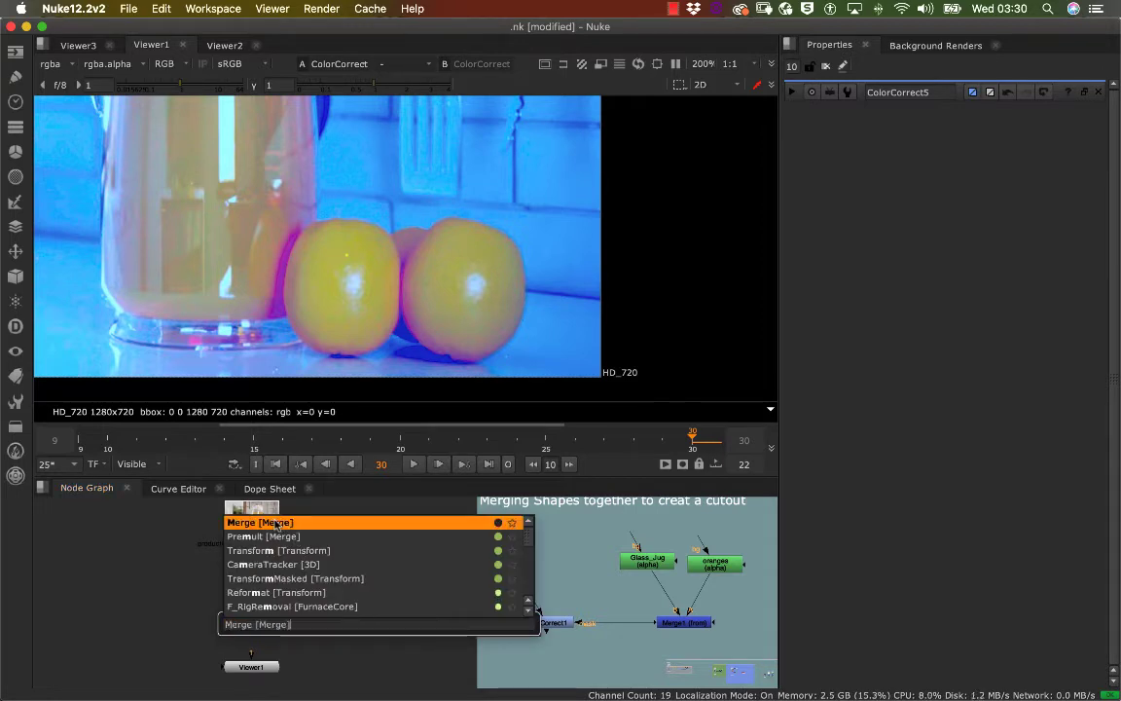
pyautogui.click(287, 526)
pyautogui.moveTo(394, 624); pyautogui.dragTo(395, 640)
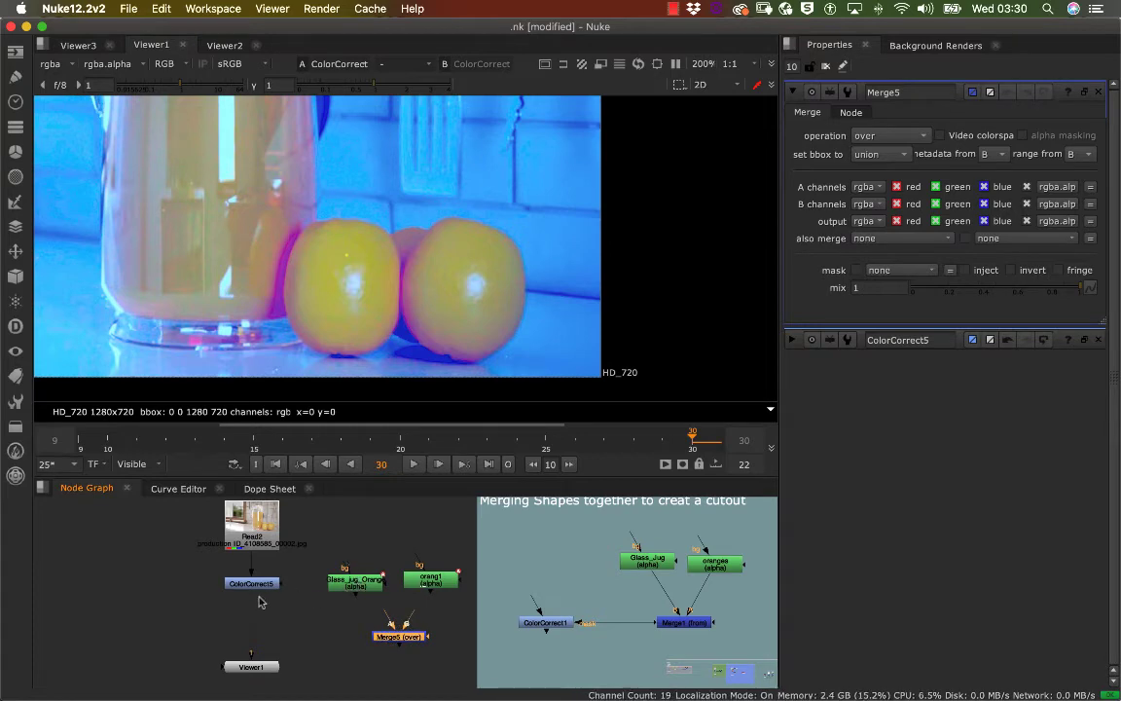
pyautogui.moveTo(261, 587); pyautogui.dragTo(297, 621)
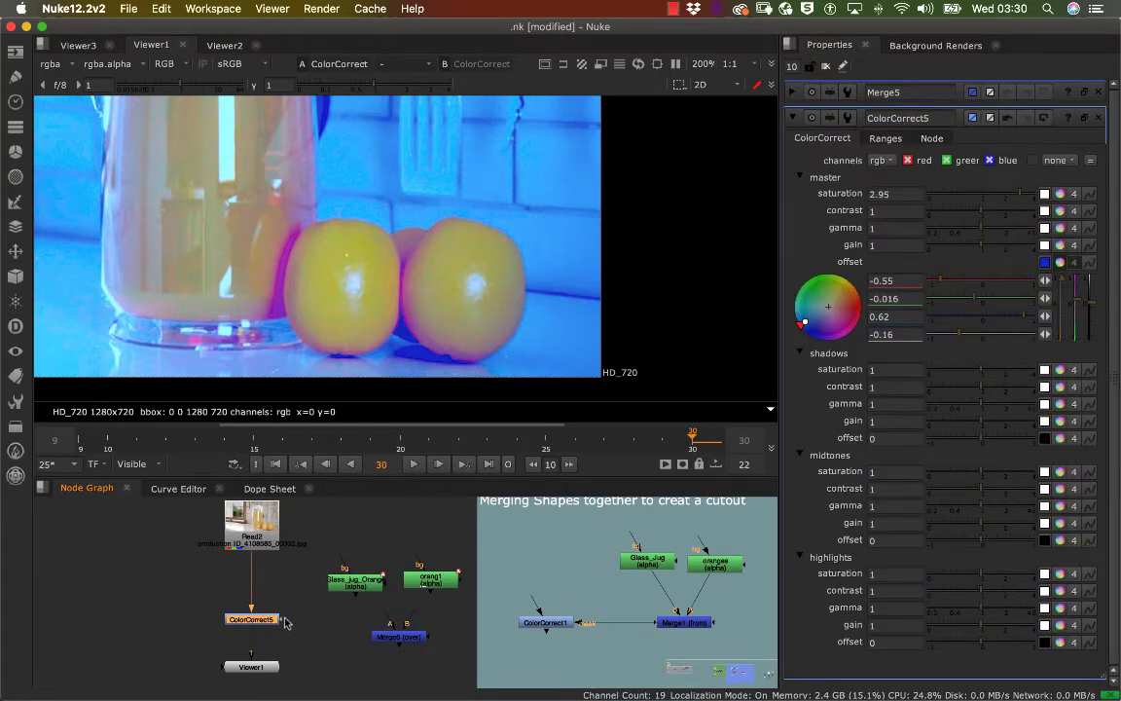
pyautogui.moveTo(374, 640); pyautogui.dragTo(395, 636)
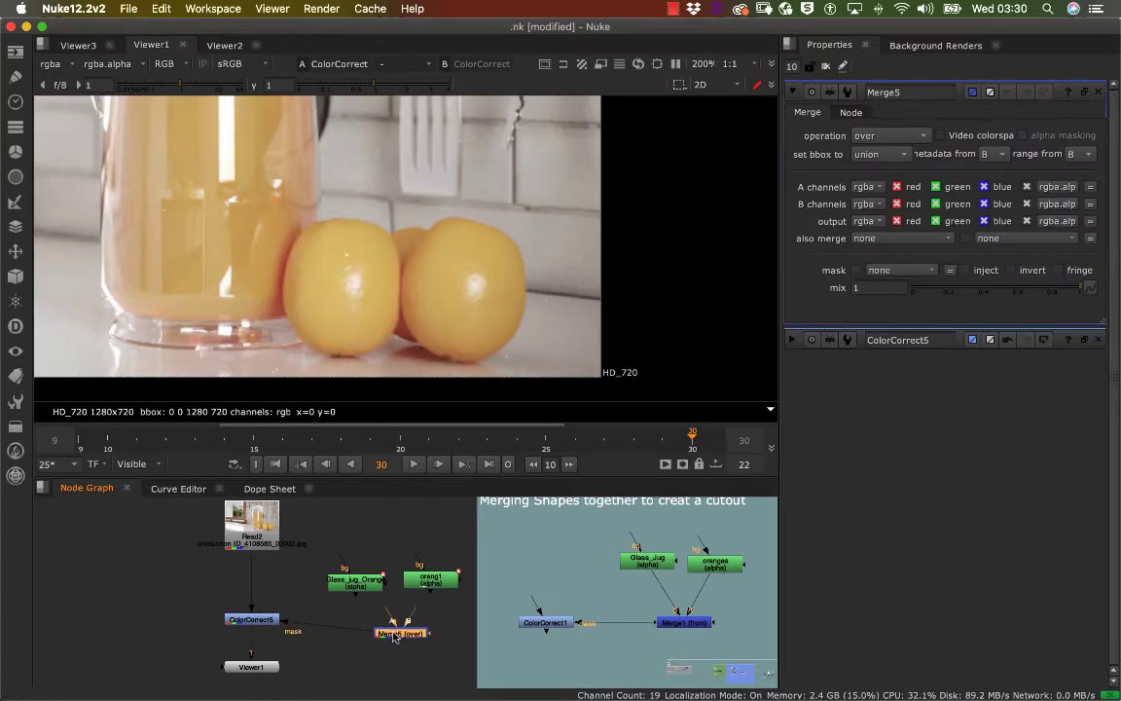
# - Connect the Merge node's B input to Glass_jug_Orange and its A input to orang1
pyautogui.moveTo(361, 586); pyautogui.dragTo(363, 581)
pyautogui.moveTo(432, 583); pyautogui.dragTo(431, 579)
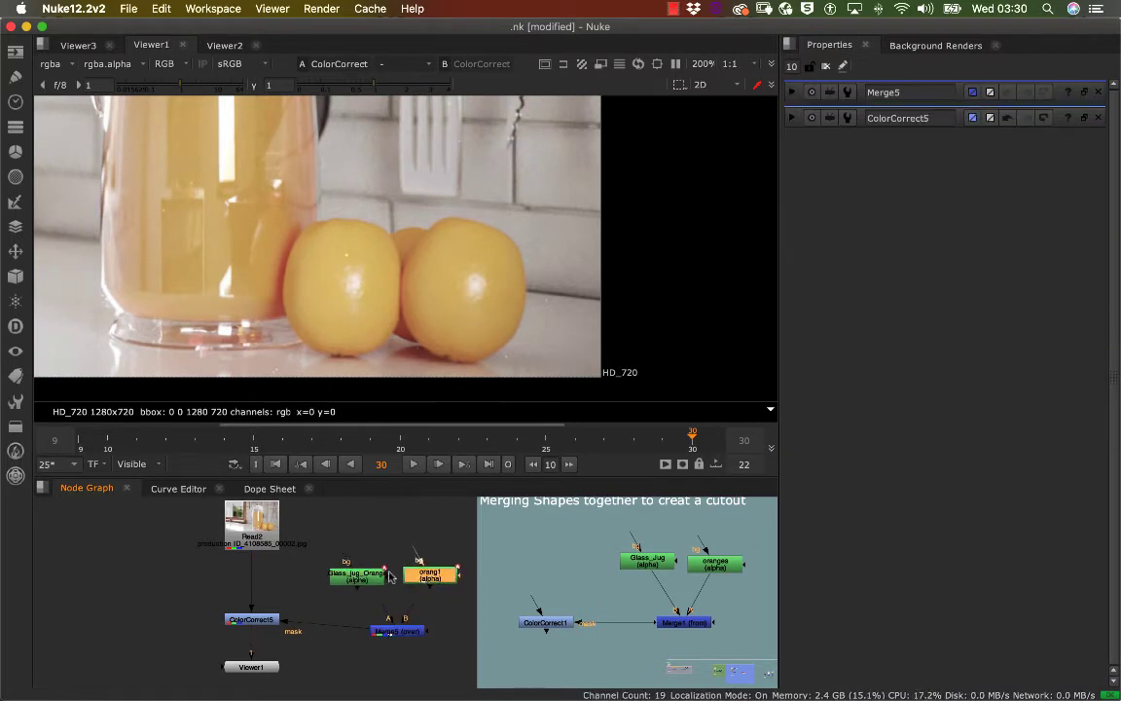
pyautogui.moveTo(363, 581); pyautogui.dragTo(367, 577)
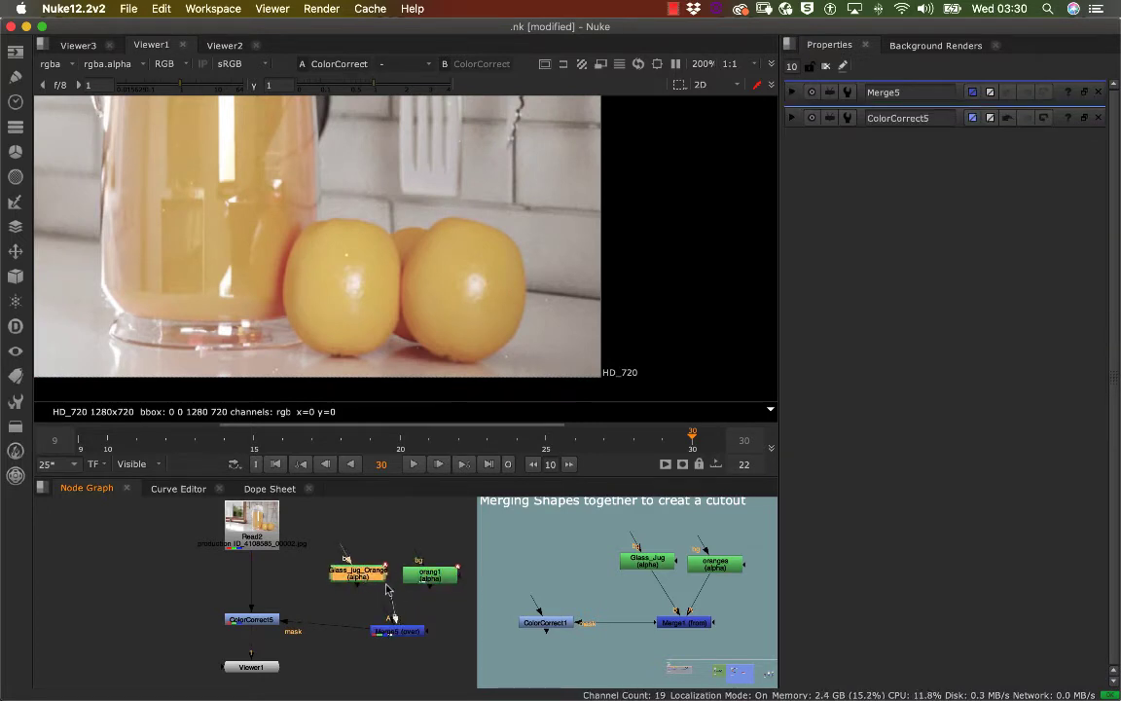
pyautogui.moveTo(348, 575); pyautogui.dragTo(352, 576)
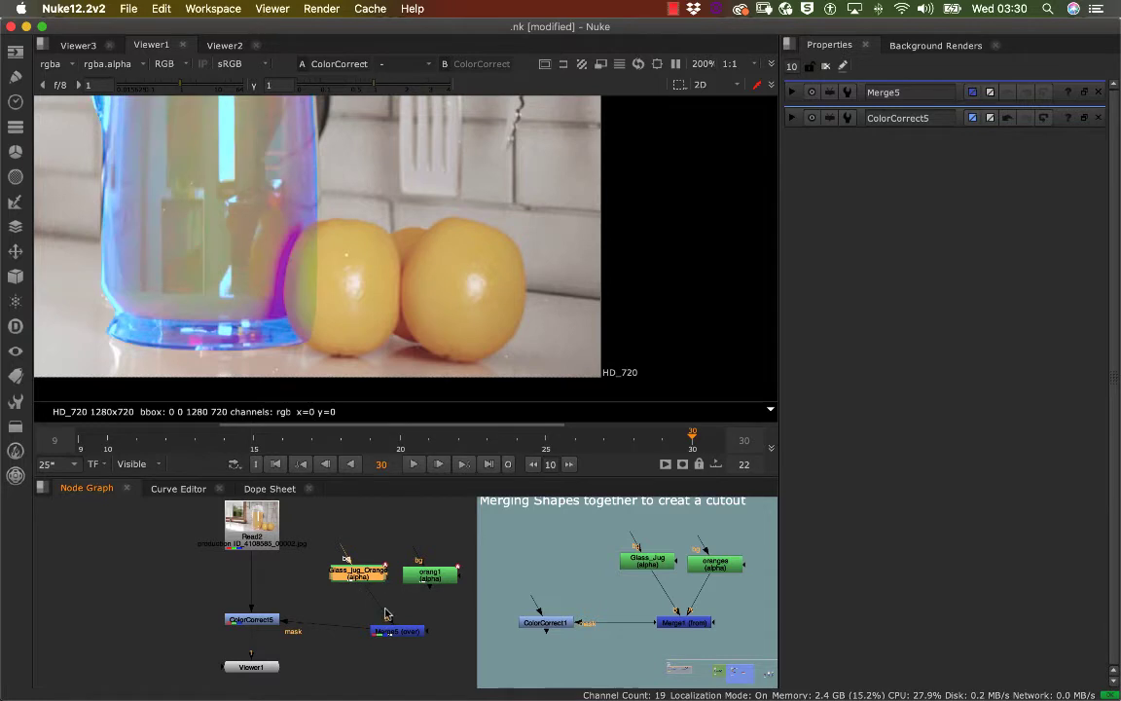
pyautogui.moveTo(425, 583); pyautogui.dragTo(436, 584)
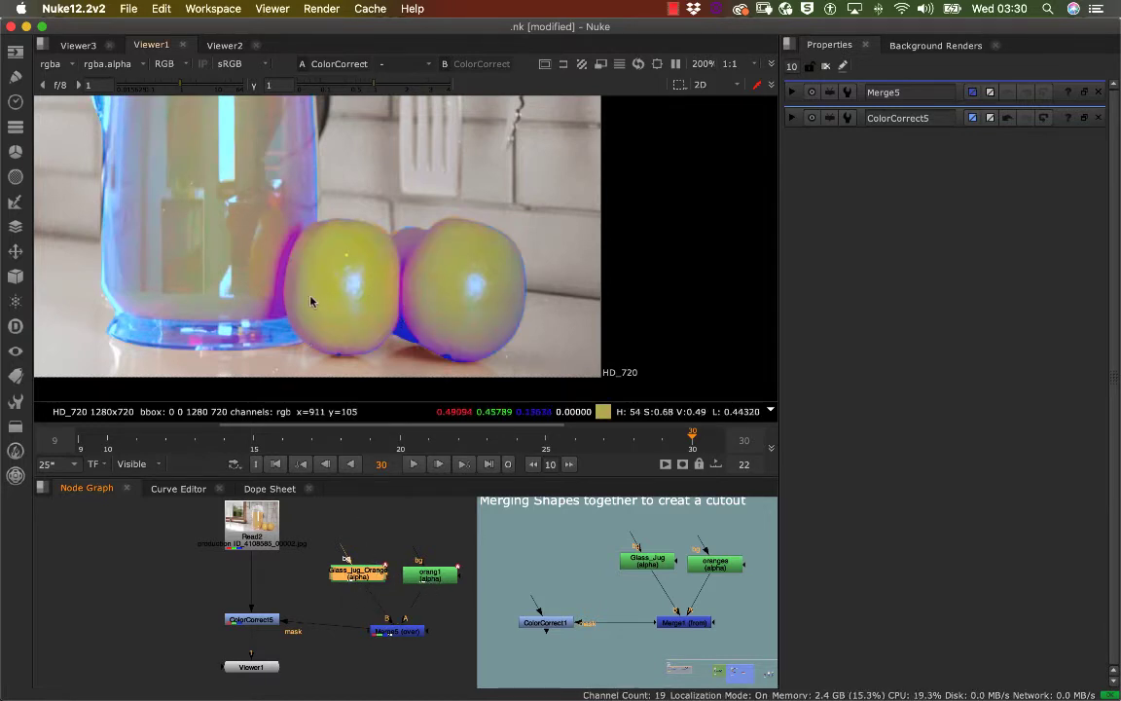
# - Set the Merge5 operation to from and check the cutout on the whole image
pyautogui.doubleClick(398, 630)
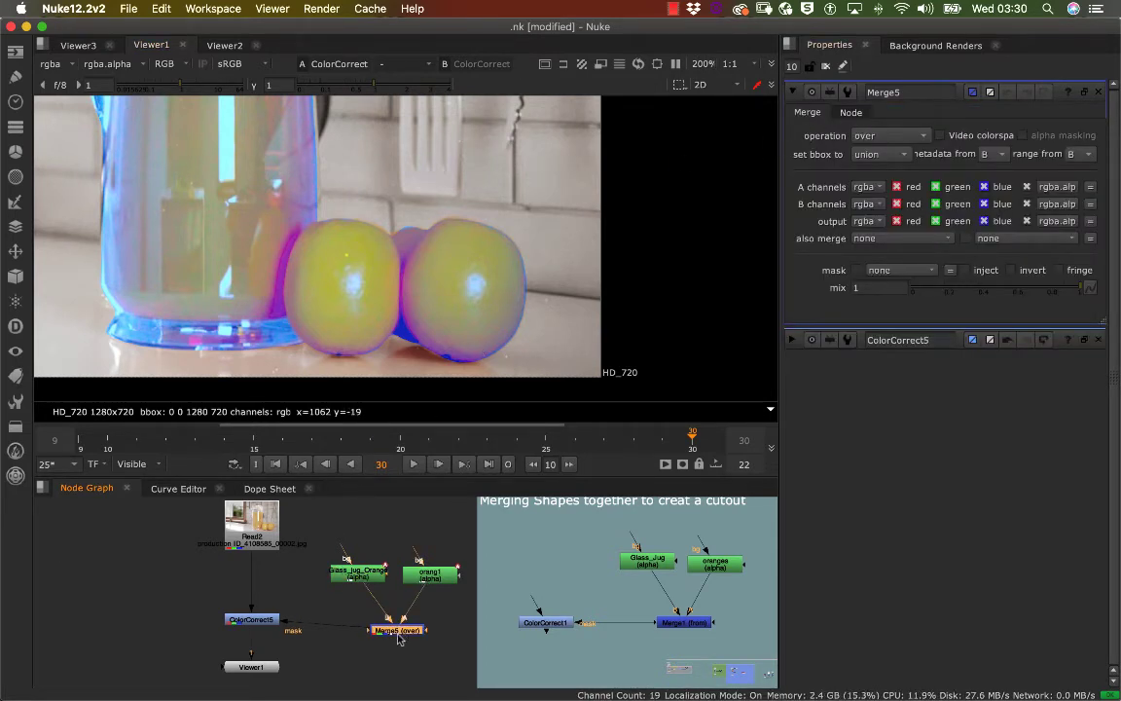
pyautogui.click(892, 137)
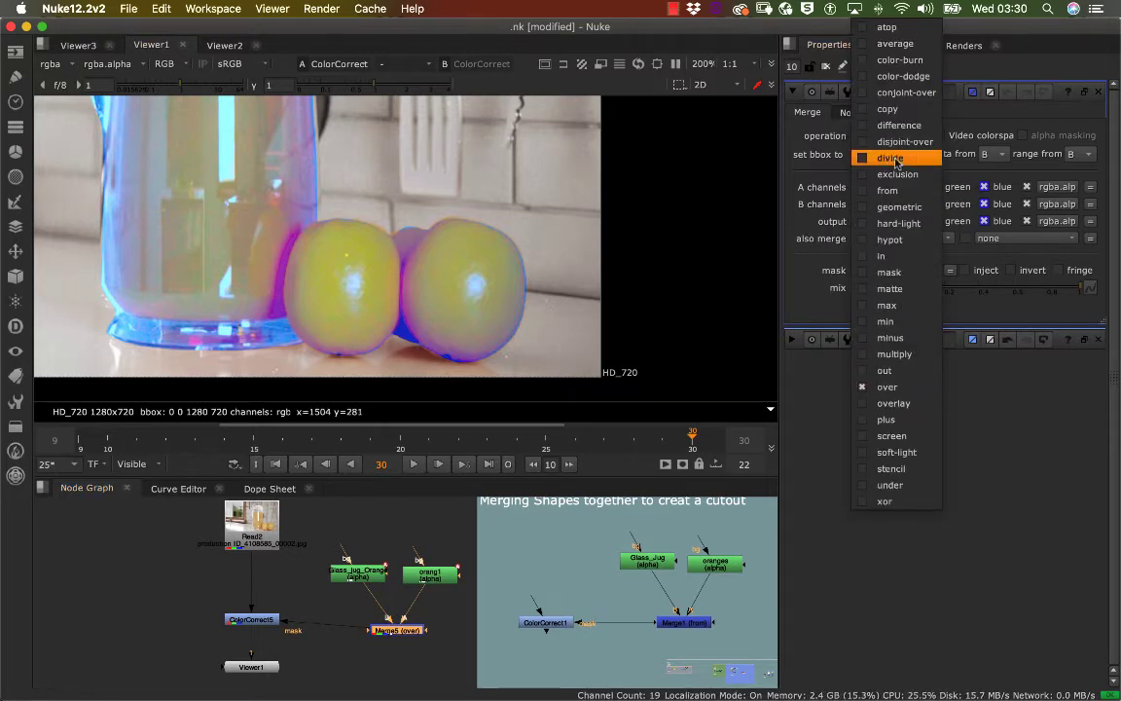
pyautogui.click(894, 190)
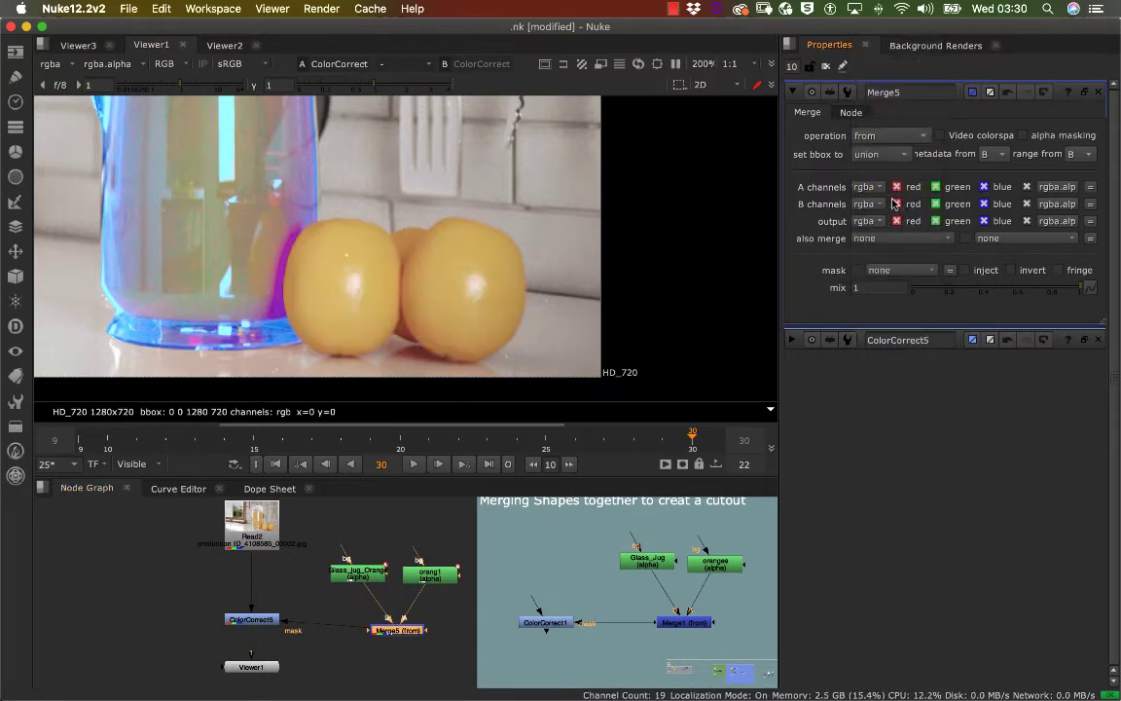
pyautogui.scroll(3, 312, 293)
pyautogui.scroll(-5, 363, 275)
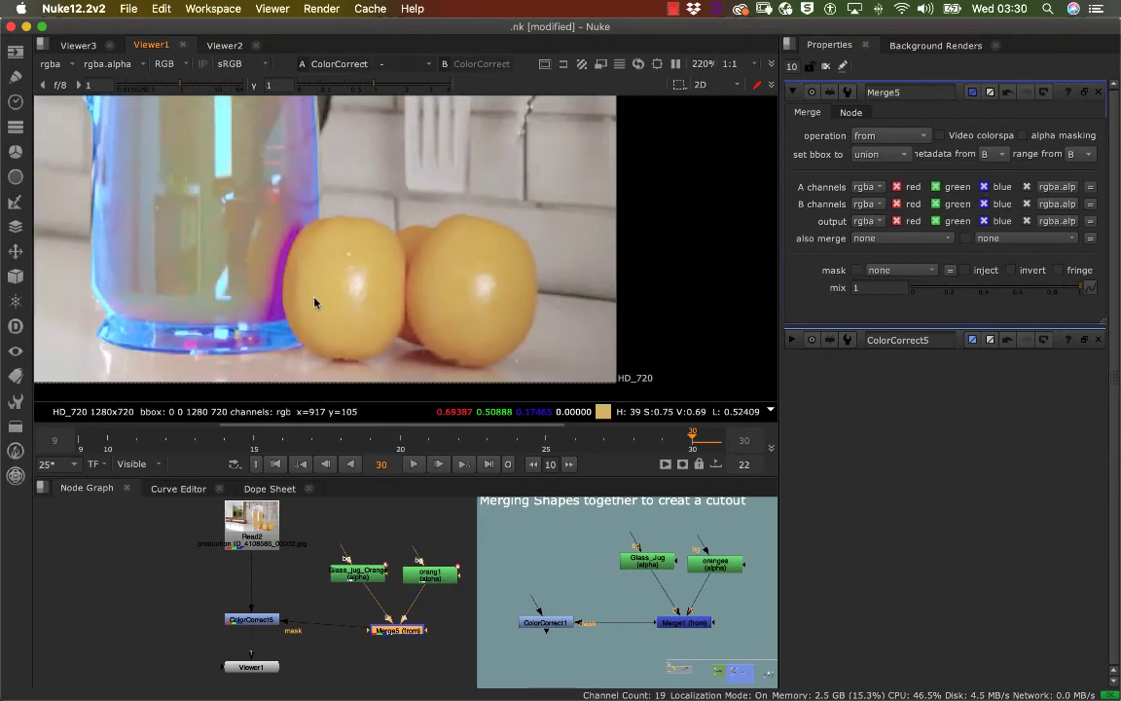
pyautogui.scroll(1, 325, 304)
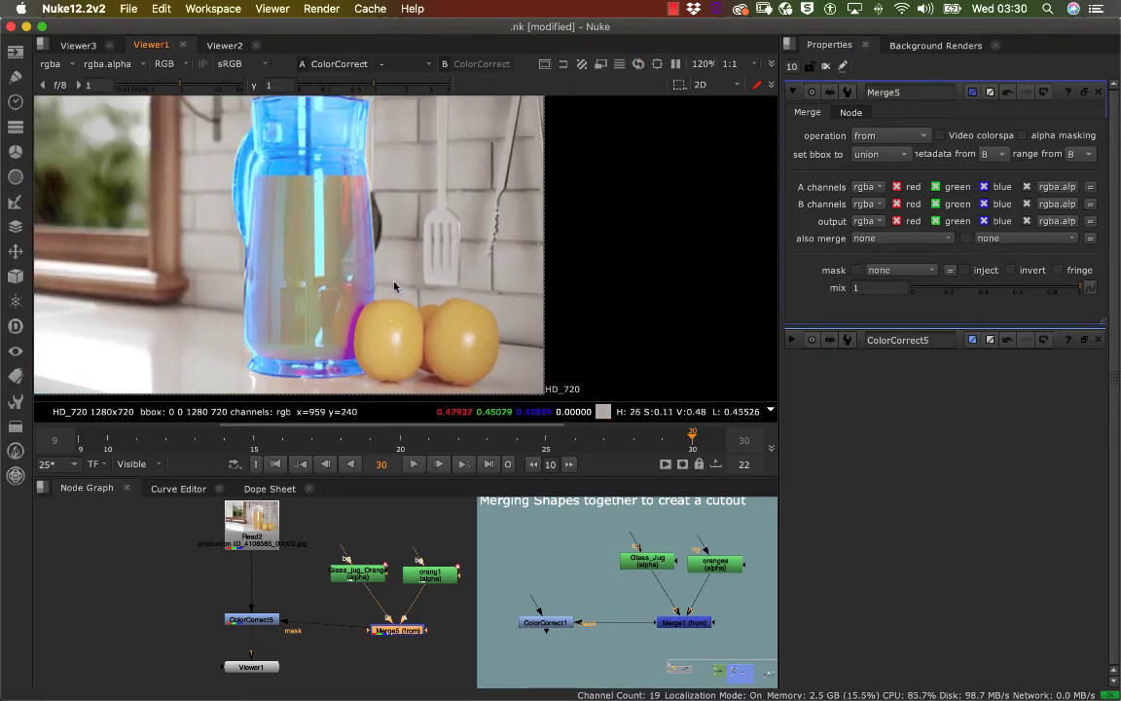
pyautogui.scroll(1, 370, 324)
pyautogui.scroll(-2, 370, 326)
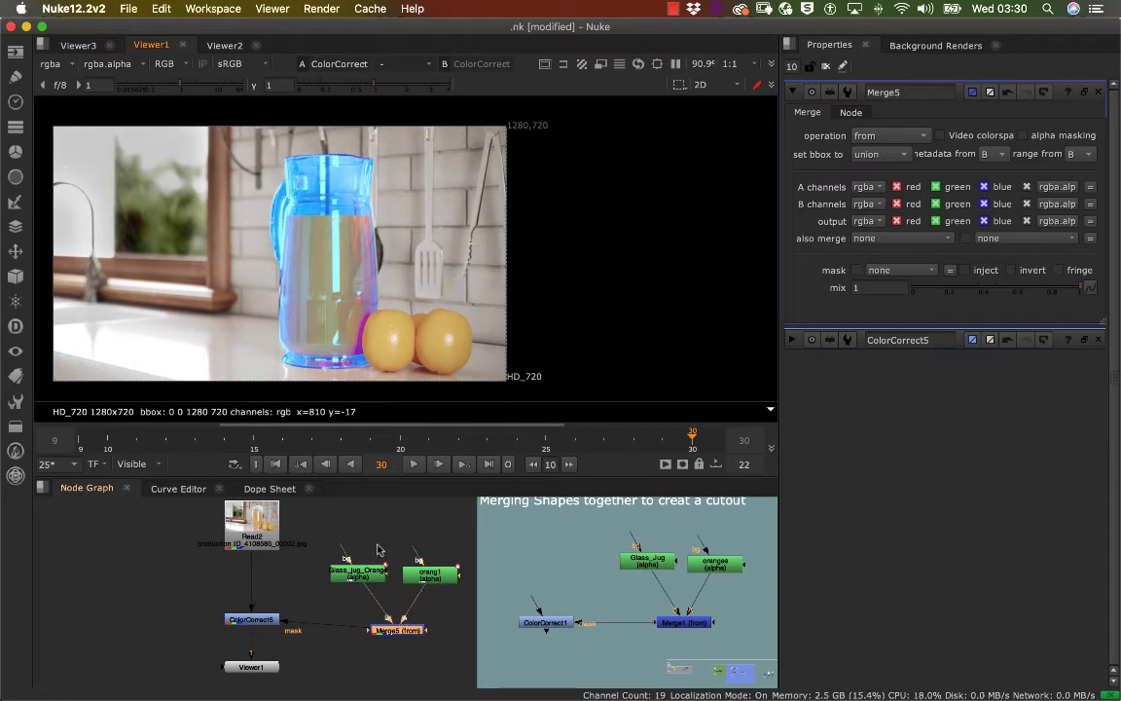
# - Tidy the node layout by aligning Merge5 with ColorCorrect5, levelling the two roto nodes above it, and lowering Viewer1
pyautogui.scroll(2, 378, 550)
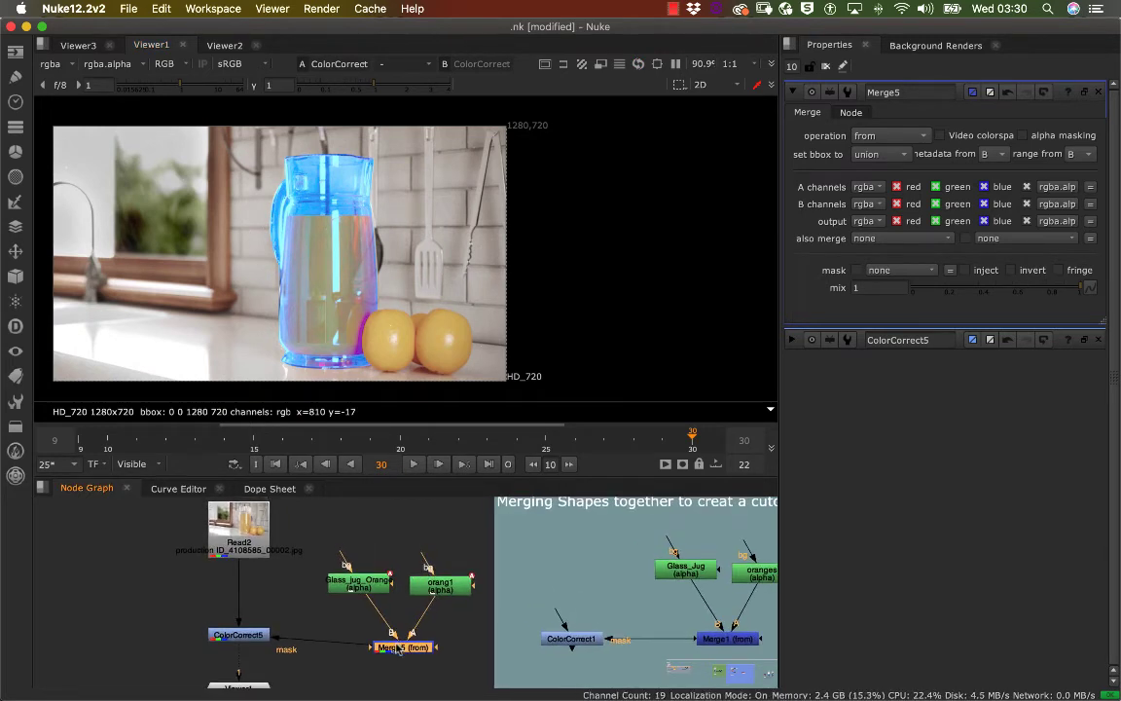
pyautogui.moveTo(397, 649); pyautogui.dragTo(397, 644)
pyautogui.moveTo(372, 589); pyautogui.dragTo(373, 584)
pyautogui.moveTo(440, 591); pyautogui.dragTo(433, 587)
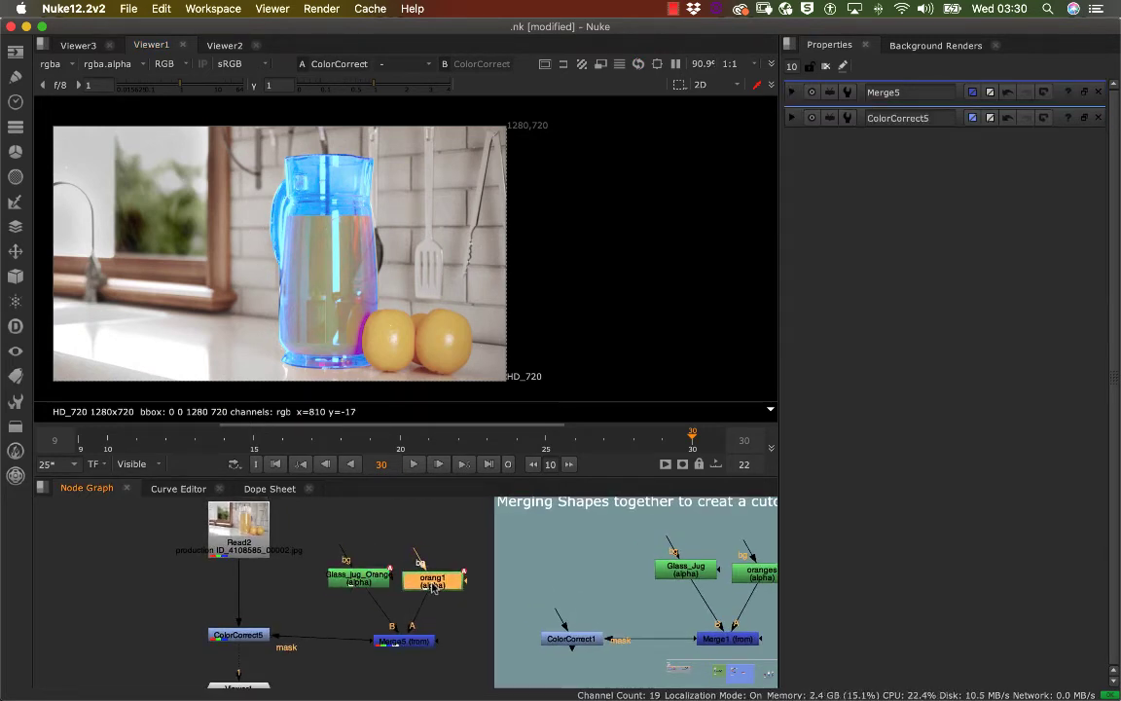
pyautogui.moveTo(360, 583); pyautogui.dragTo(361, 579)
pyautogui.moveTo(364, 604); pyautogui.dragTo(371, 574, button='middle')
pyautogui.scroll(-3, 371, 576)
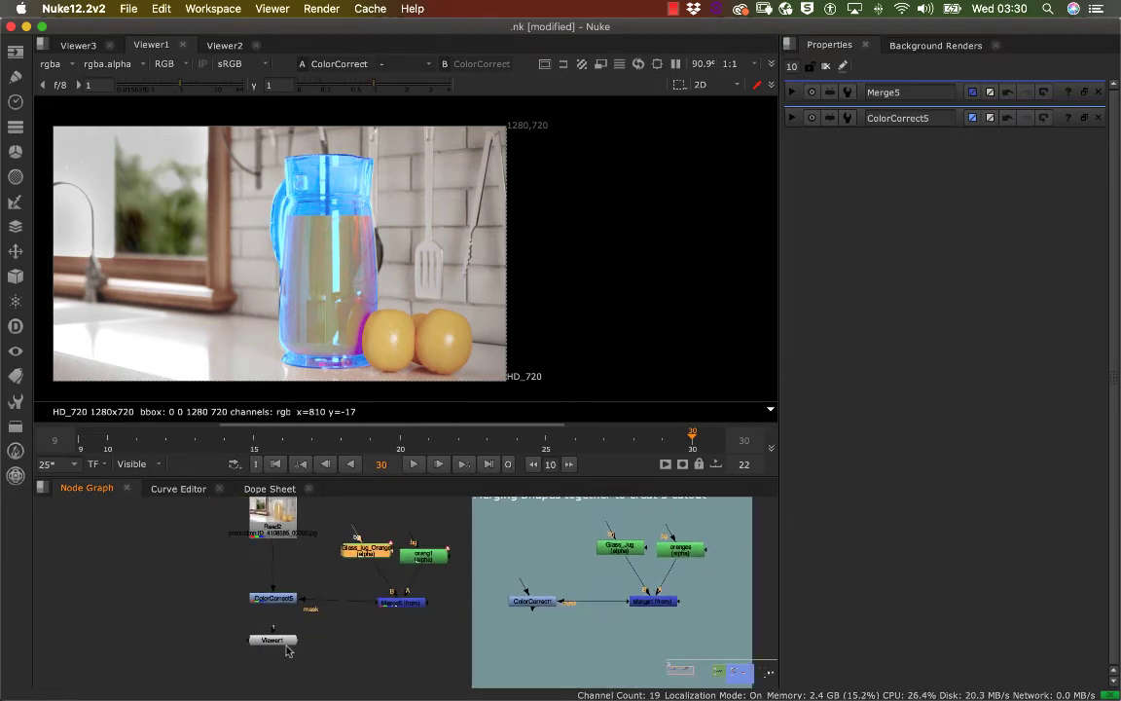
pyautogui.moveTo(285, 641); pyautogui.dragTo(286, 652)
pyautogui.moveTo(395, 603); pyautogui.dragTo(396, 598)
pyautogui.moveTo(422, 557); pyautogui.dragTo(423, 548)
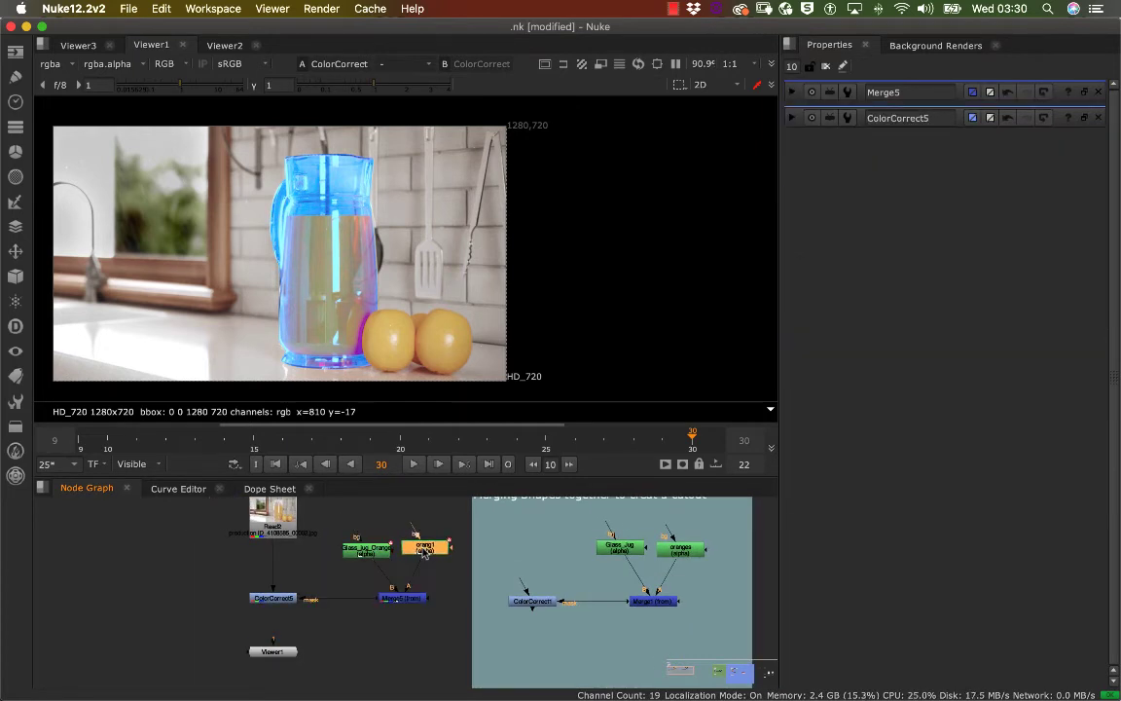
pyautogui.click(366, 548)
pyautogui.scroll(-2, 366, 594)
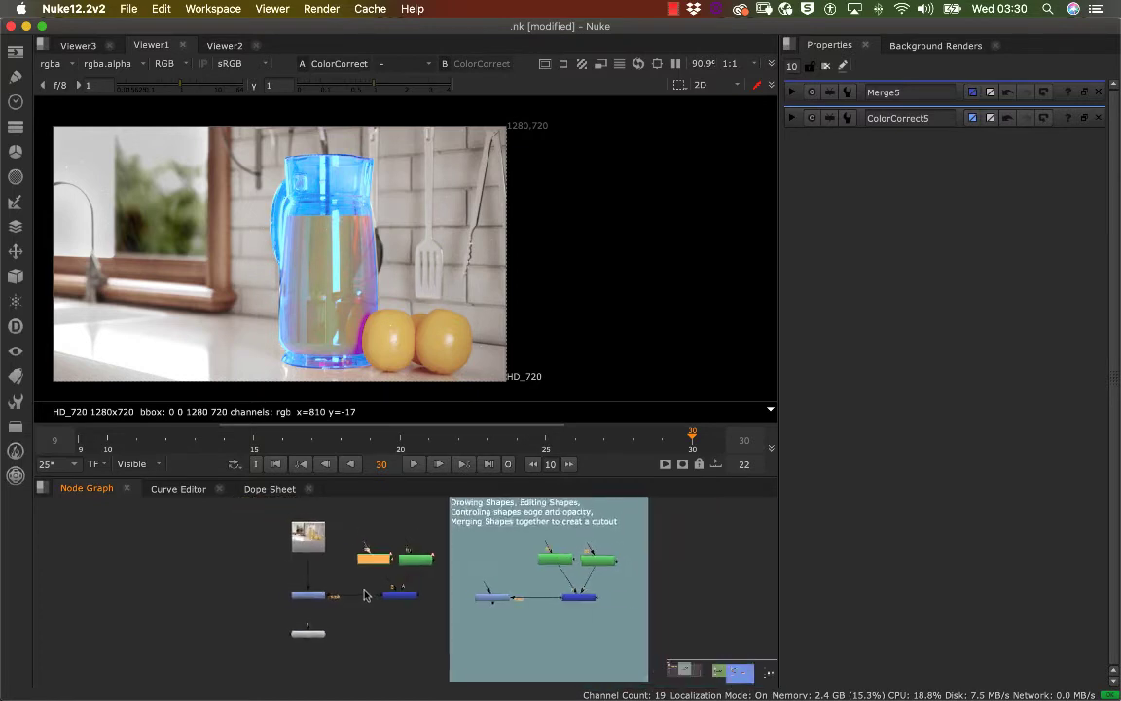
pyautogui.scroll(-1, 366, 594)
pyautogui.moveTo(363, 598); pyautogui.dragTo(304, 584, button='middle')
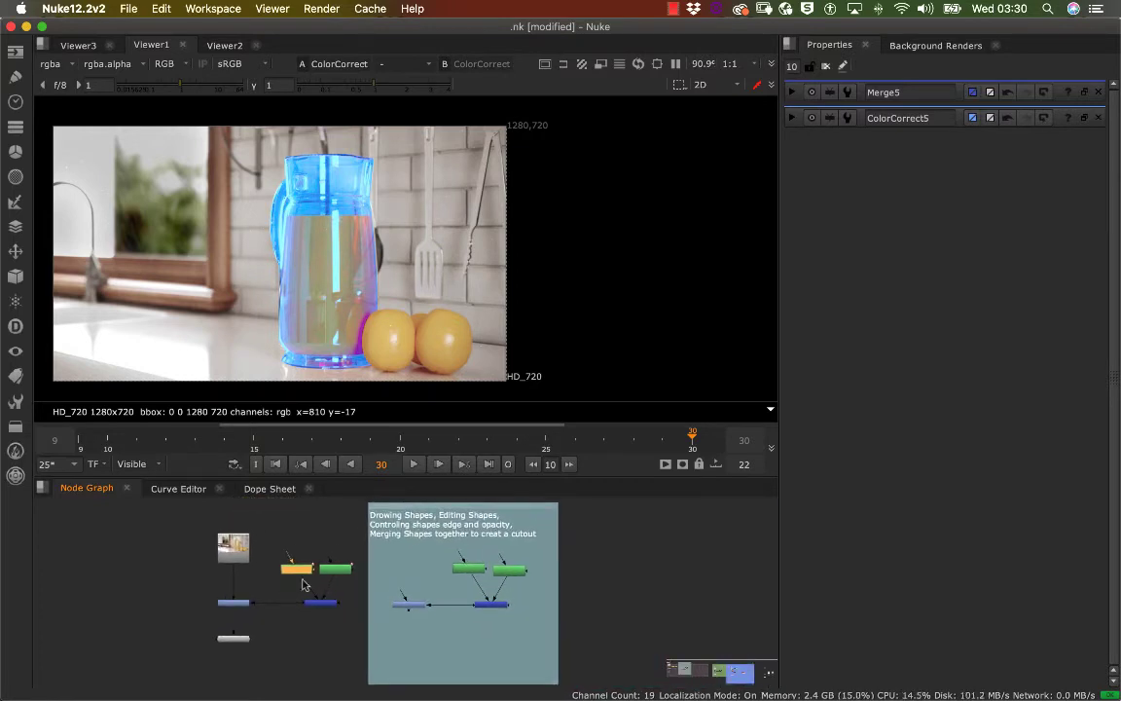
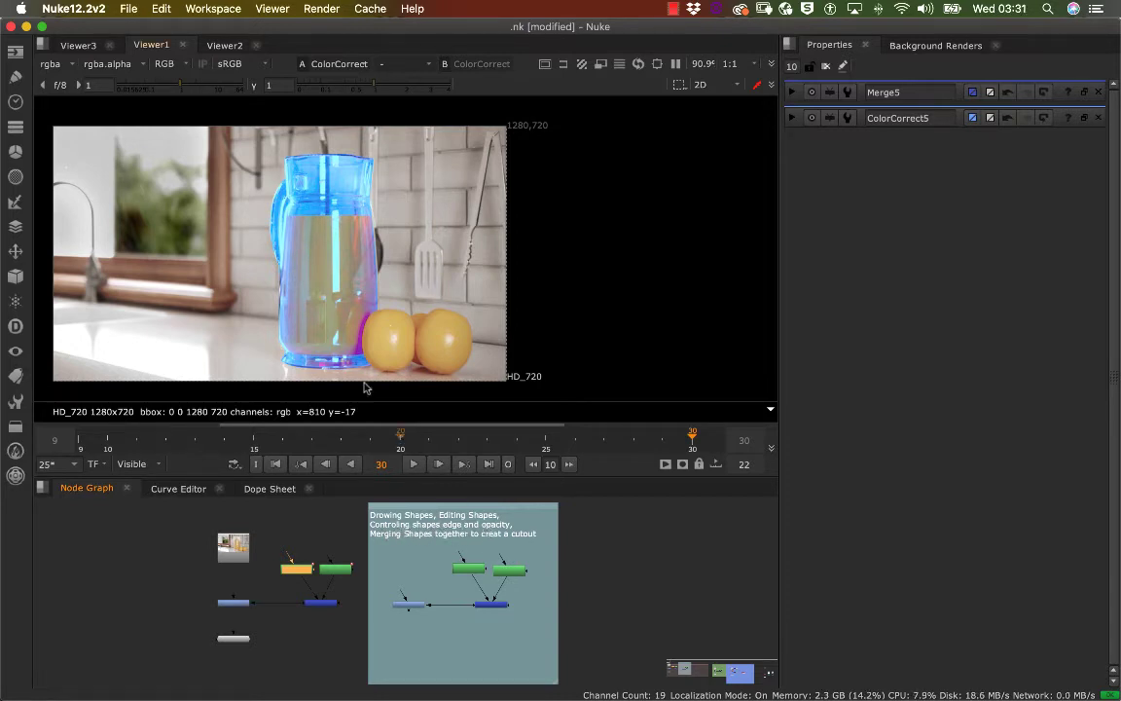
# - Open the Read2 and Glass_jug_Orange properties and examine the jug mask's edge up close
pyautogui.scroll(6, 340, 258)
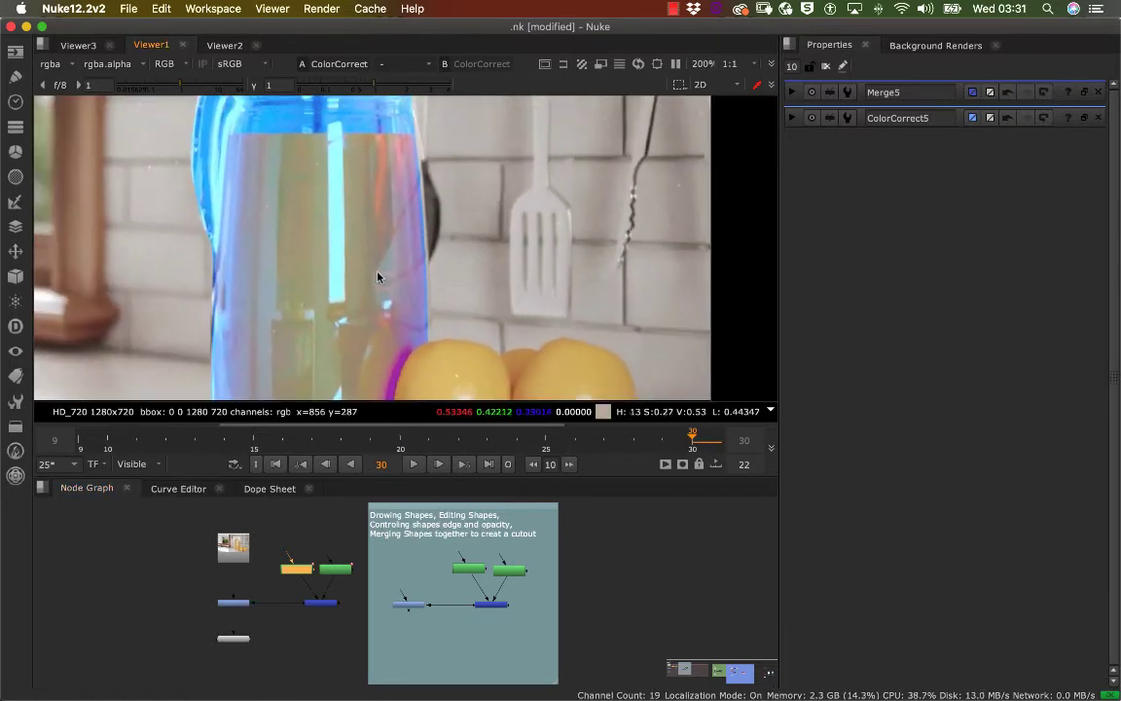
pyautogui.moveTo(381, 232)
pyautogui.mouseDown(button='middle')
pyautogui.moveTo(360, 312)
pyautogui.moveTo(378, 307)
pyautogui.mouseUp(button='middle')
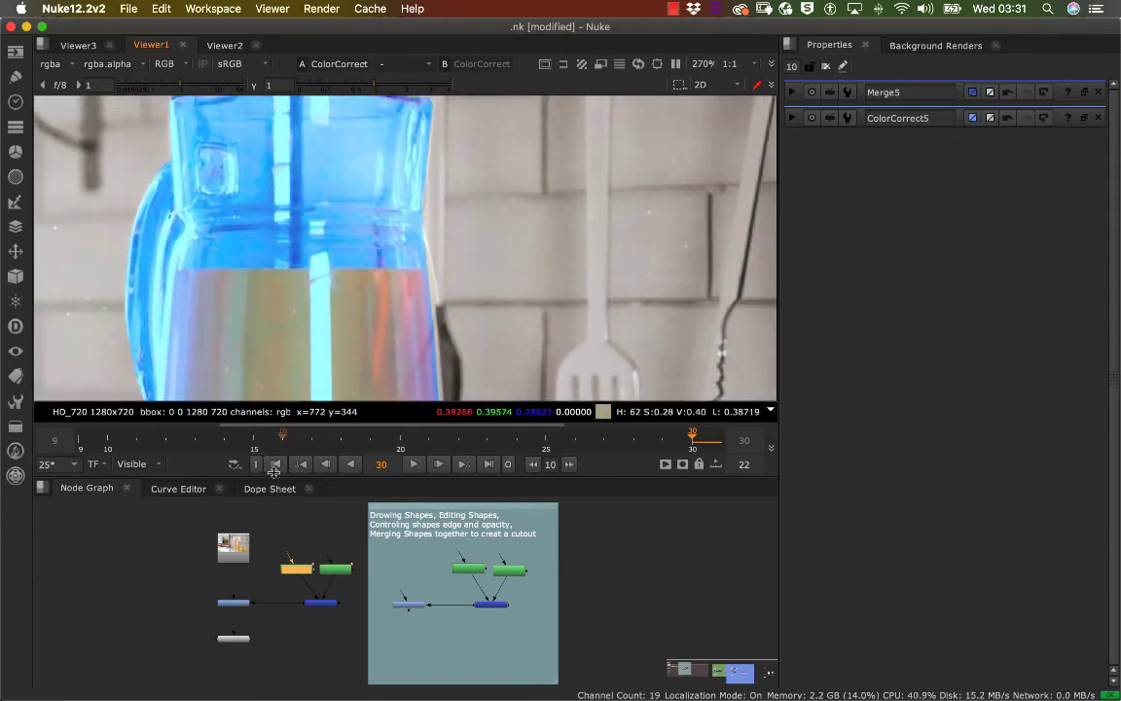
pyautogui.click(271, 536)
pyautogui.doubleClick(235, 550)
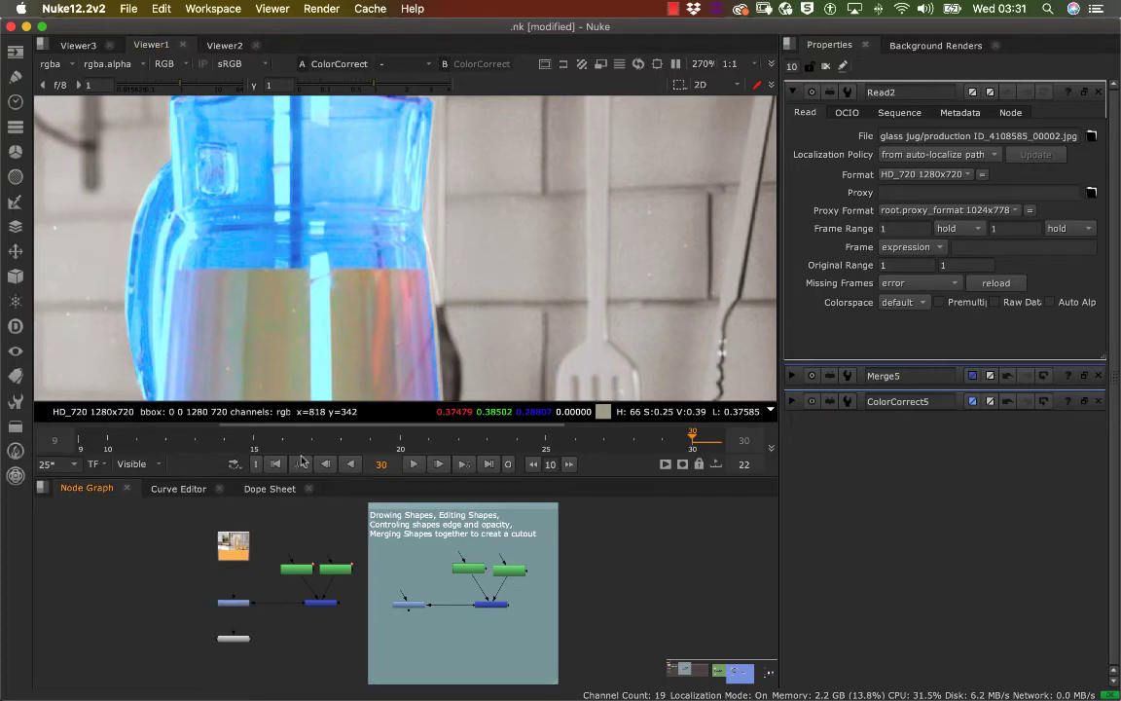
pyautogui.scroll(3, 315, 603)
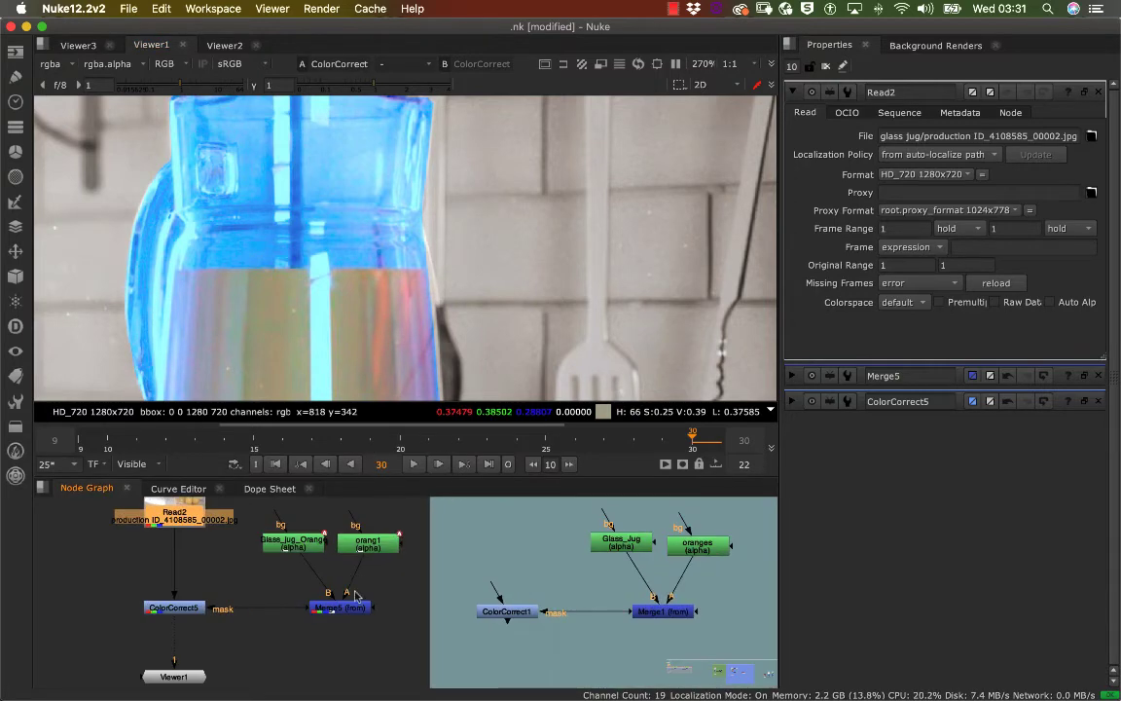
pyautogui.doubleClick(303, 556)
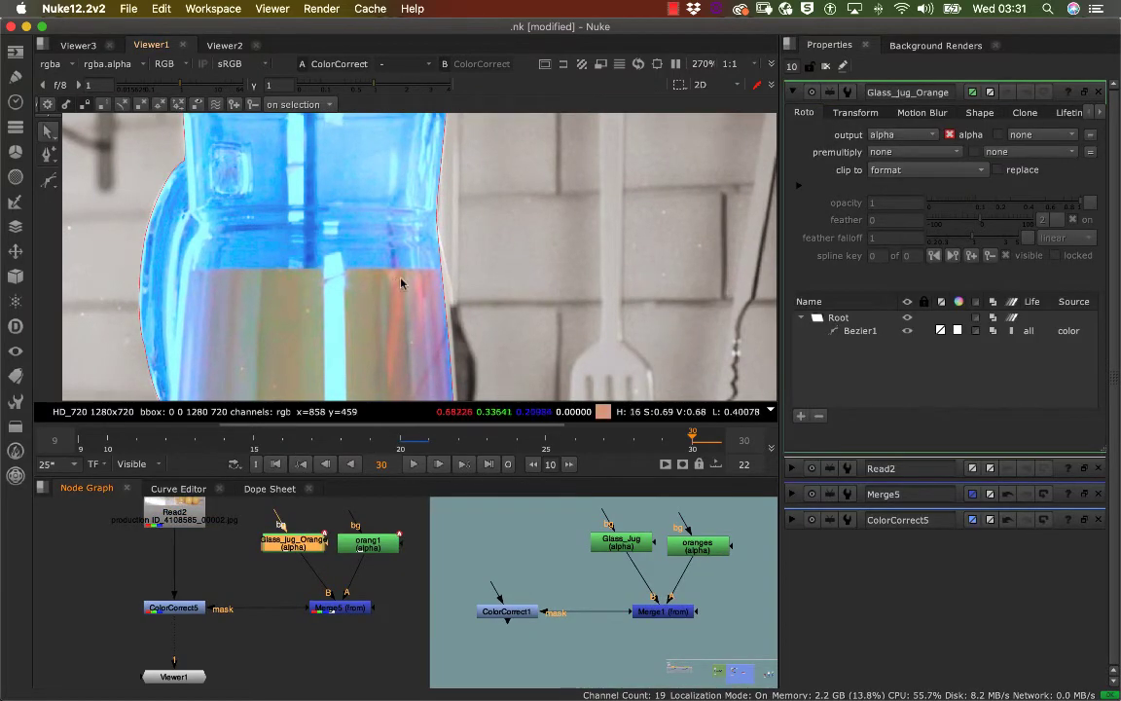
pyautogui.scroll(2, 435, 277)
pyautogui.scroll(6, 435, 277)
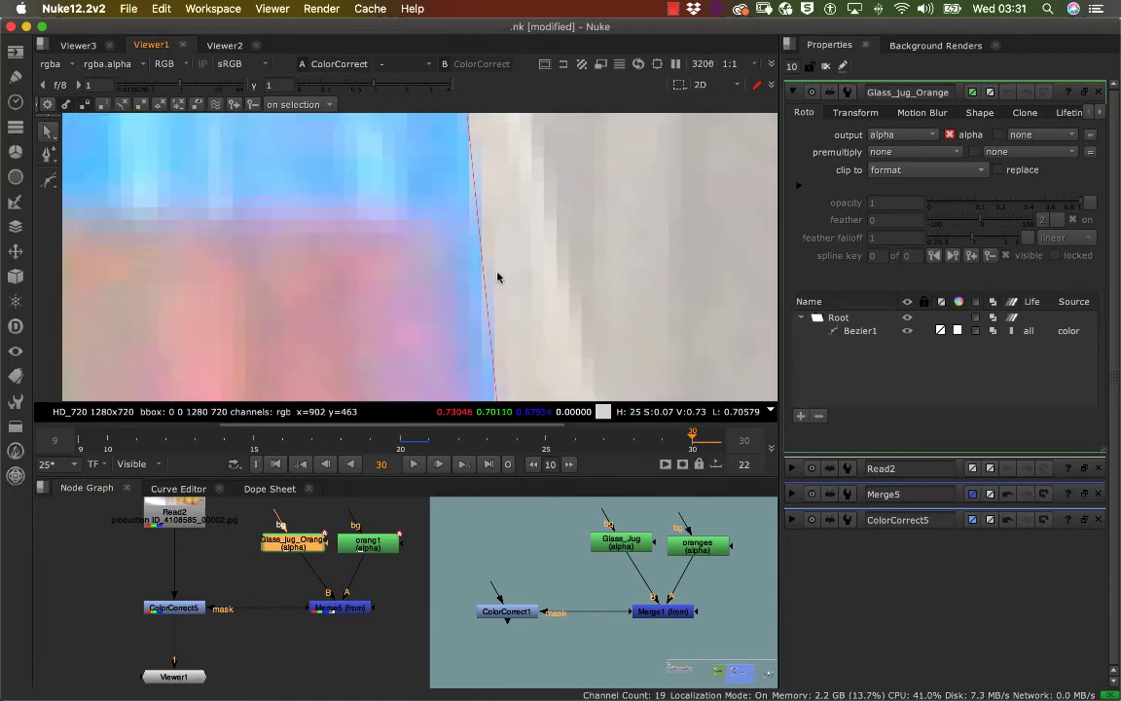
pyautogui.scroll(-4, 413, 320)
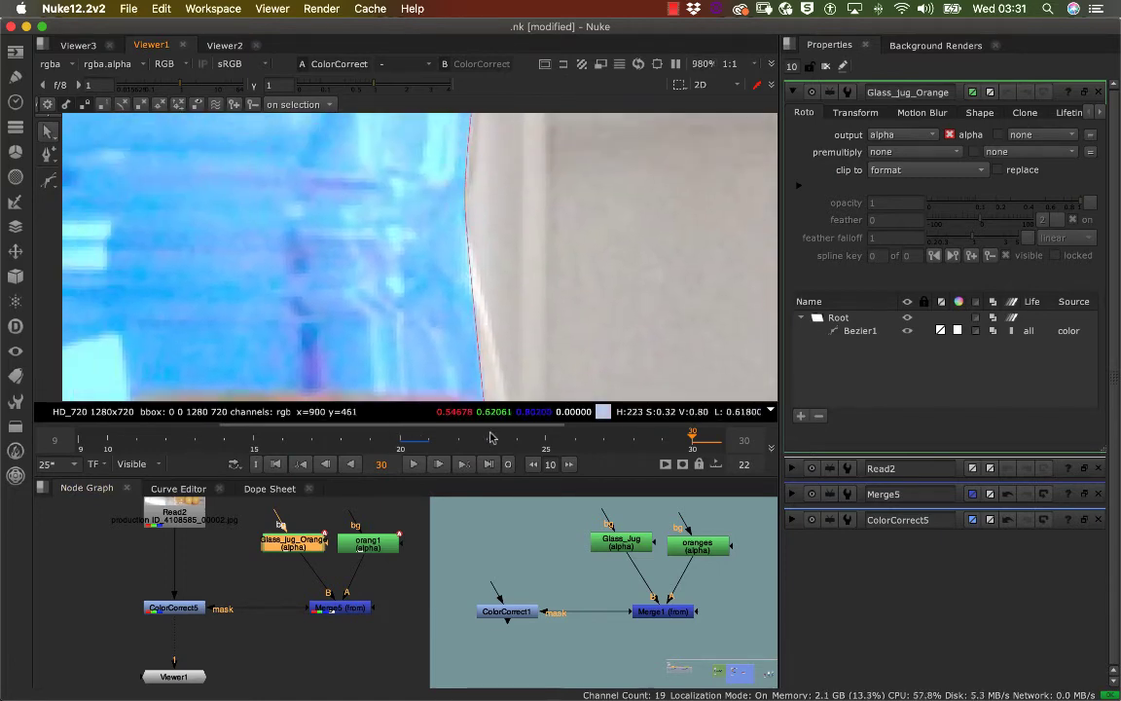
pyautogui.moveTo(506, 238); pyautogui.dragTo(468, 363, button='middle')
pyautogui.moveTo(466, 255); pyautogui.dragTo(481, 371, button='middle')
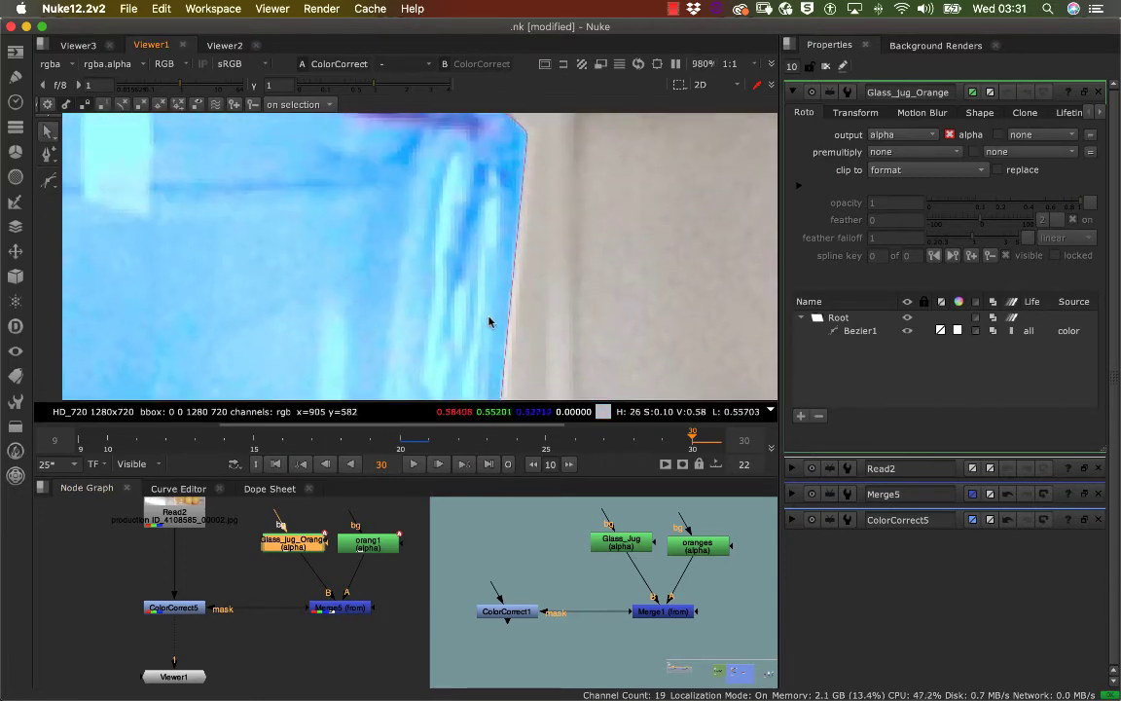
# - Set the feather of Bezier1 in Glass_jug_Orange to 3 and check the softened jug edge
pyautogui.doubleClick(309, 547)
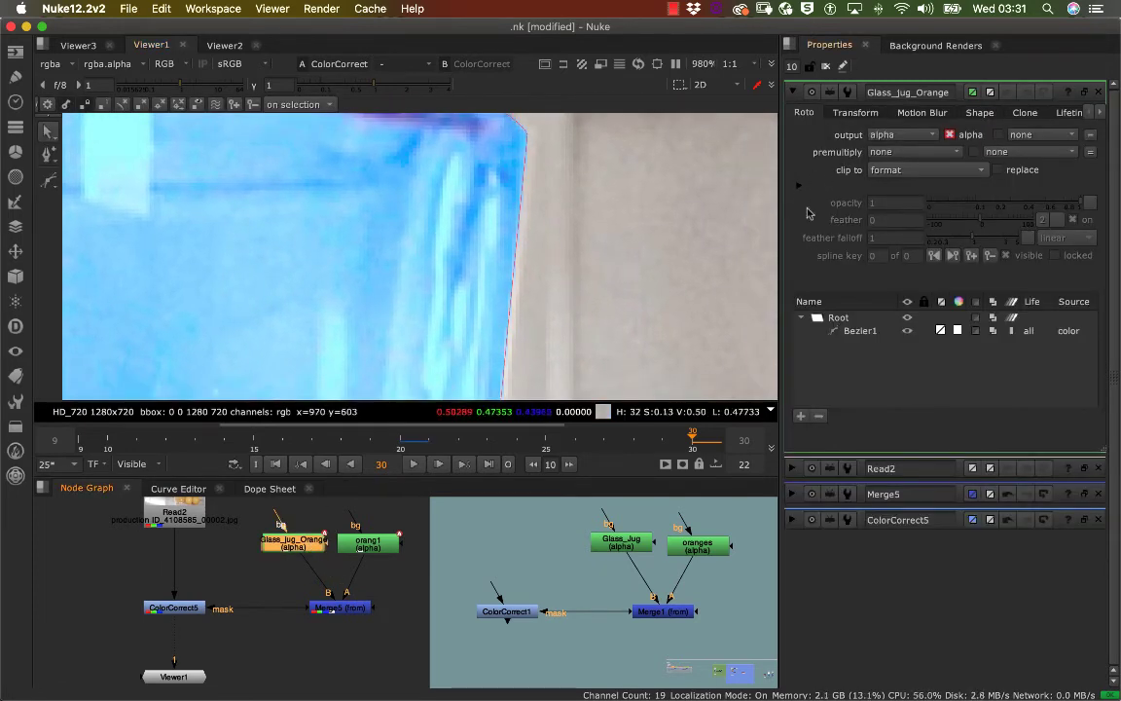
pyautogui.click(860, 332)
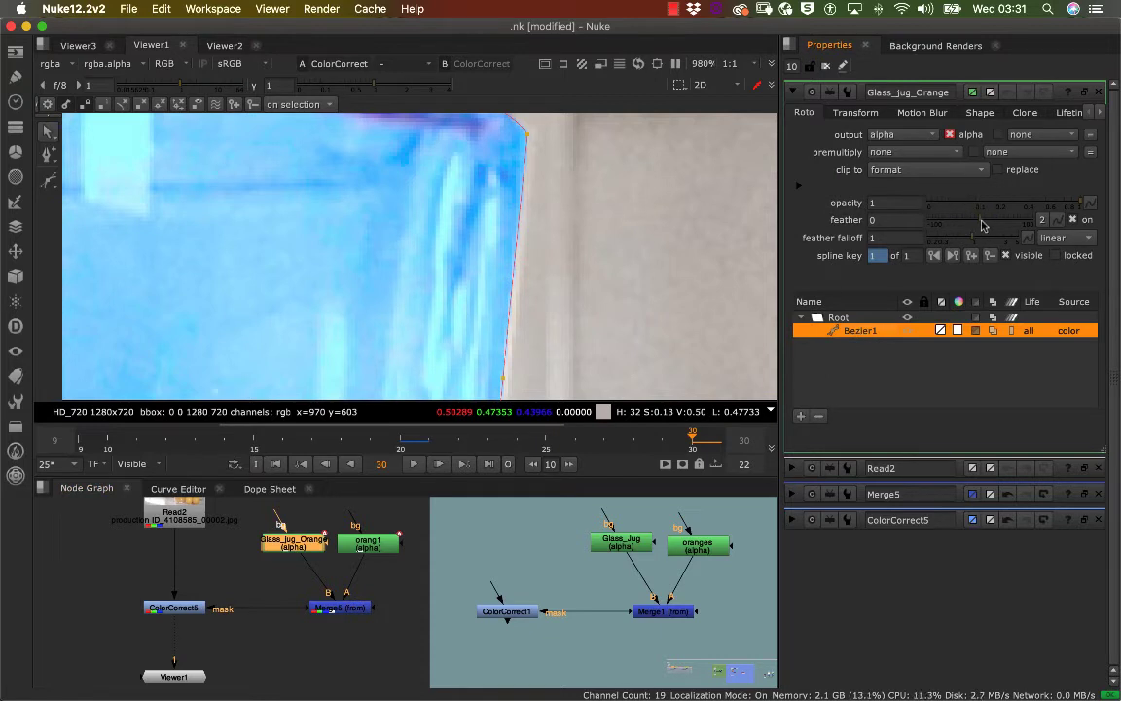
pyautogui.moveTo(985, 220); pyautogui.dragTo(989, 221)
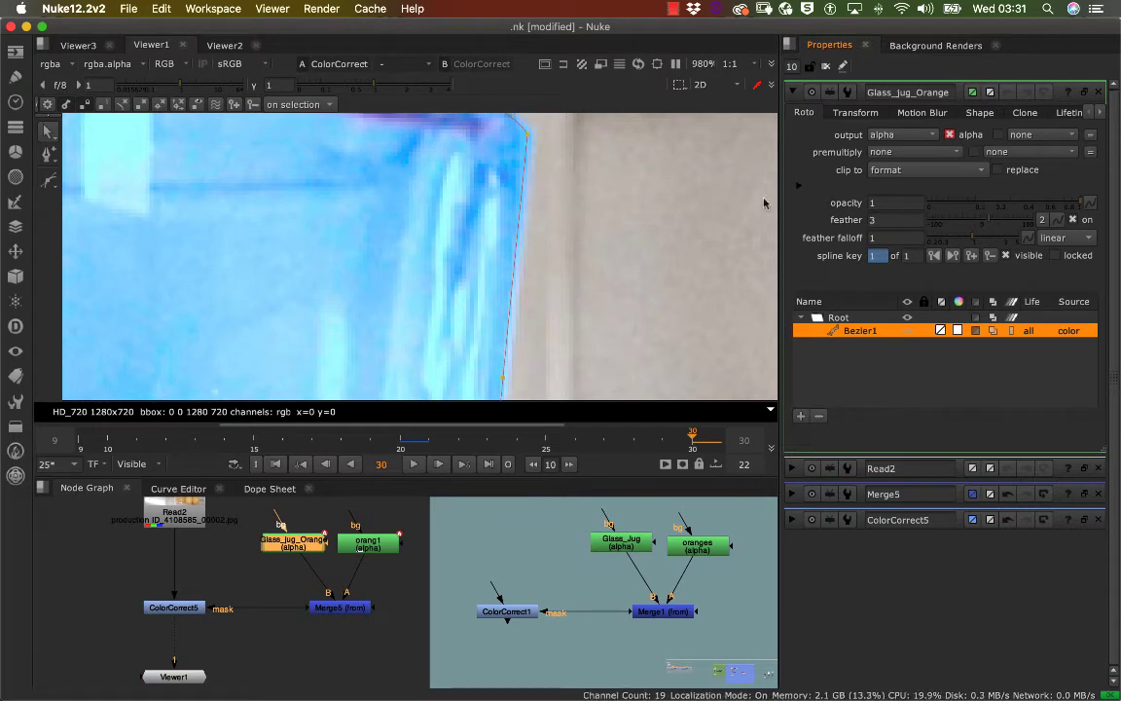
pyautogui.moveTo(533, 215)
pyautogui.mouseDown(button='middle')
pyautogui.moveTo(546, 200)
pyautogui.moveTo(553, 124)
pyautogui.mouseUp(button='middle')
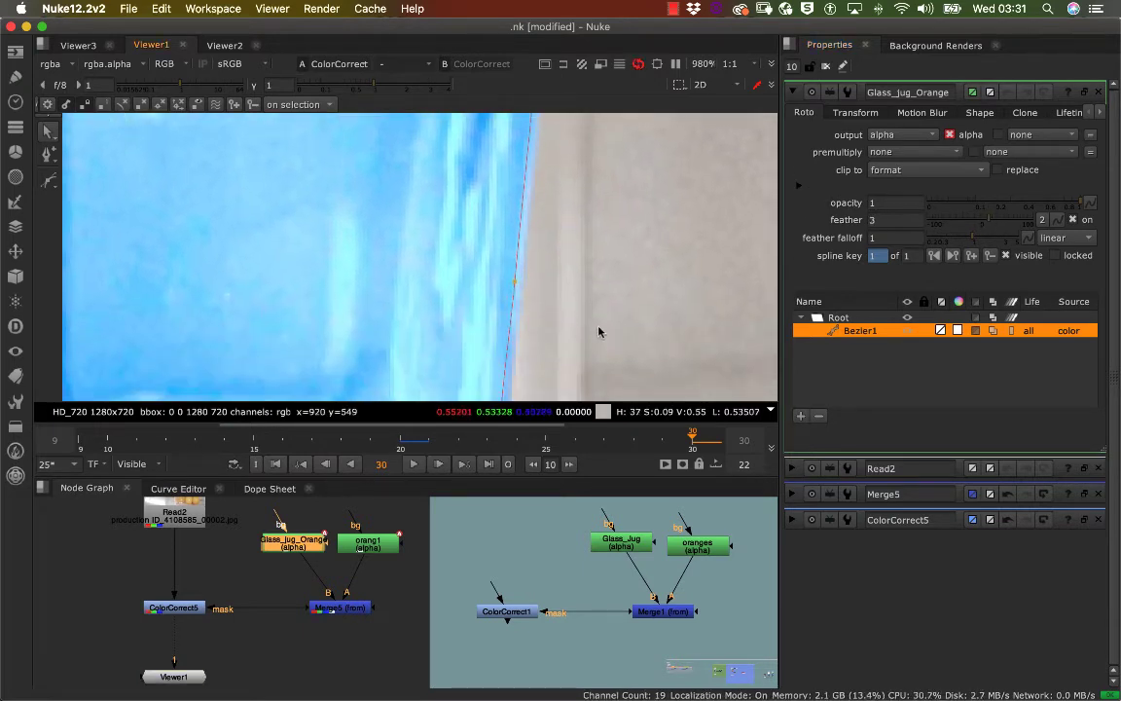
# - Follow the jug's right edge down and pull the Bezier1 feather outward at the edge point beside the dark object
pyautogui.moveTo(599, 330); pyautogui.dragTo(554, 246, button='middle')
pyautogui.moveTo(526, 333); pyautogui.dragTo(556, 255, button='middle')
pyautogui.moveTo(551, 348); pyautogui.dragTo(538, 267, button='middle')
pyautogui.moveTo(538, 317)
pyautogui.mouseDown(button='middle')
pyautogui.moveTo(491, 272)
pyautogui.moveTo(486, 246)
pyautogui.mouseUp(button='middle')
pyautogui.moveTo(502, 292)
pyautogui.mouseDown(button='middle')
pyautogui.moveTo(503, 264)
pyautogui.moveTo(521, 307)
pyautogui.moveTo(491, 358)
pyautogui.mouseUp(button='middle')
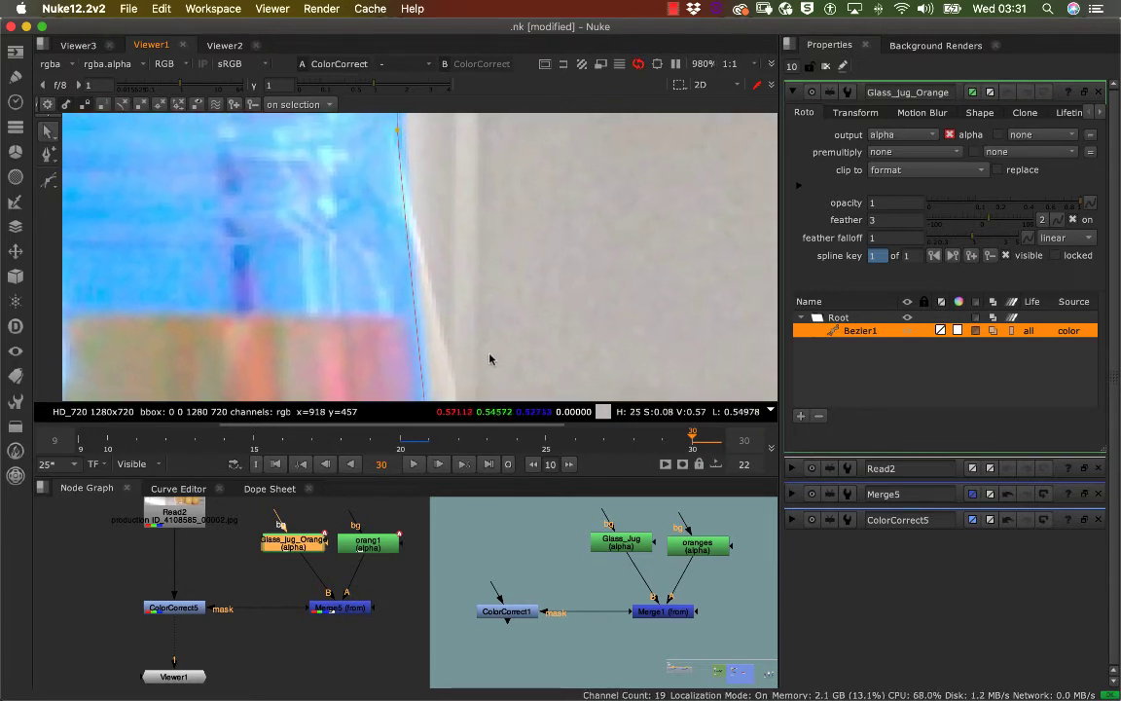
pyautogui.moveTo(417, 284); pyautogui.dragTo(441, 170, button='middle')
pyautogui.moveTo(453, 290)
pyautogui.mouseDown(button='middle')
pyautogui.moveTo(455, 268)
pyautogui.moveTo(429, 218)
pyautogui.mouseUp(button='middle')
pyautogui.keyDown('ctrl'); pyautogui.keyDown('alt'); pyautogui.click(409, 288); pyautogui.keyUp('alt'); pyautogui.keyUp('ctrl')
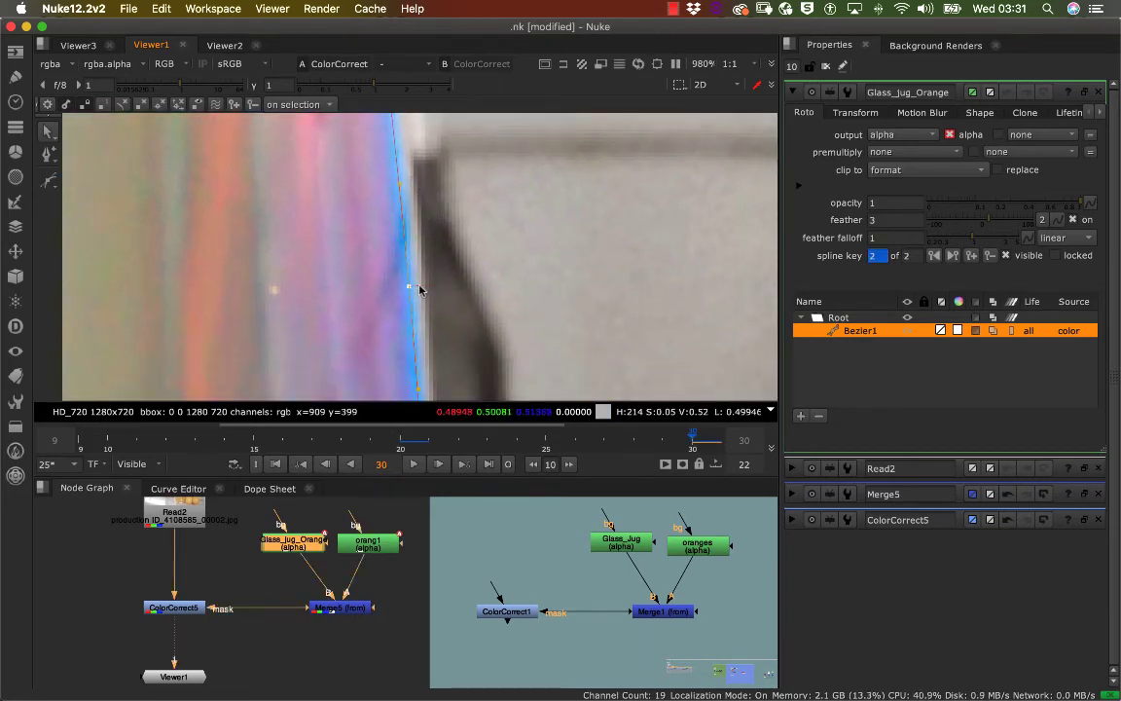
pyautogui.scroll(4, 452, 284)
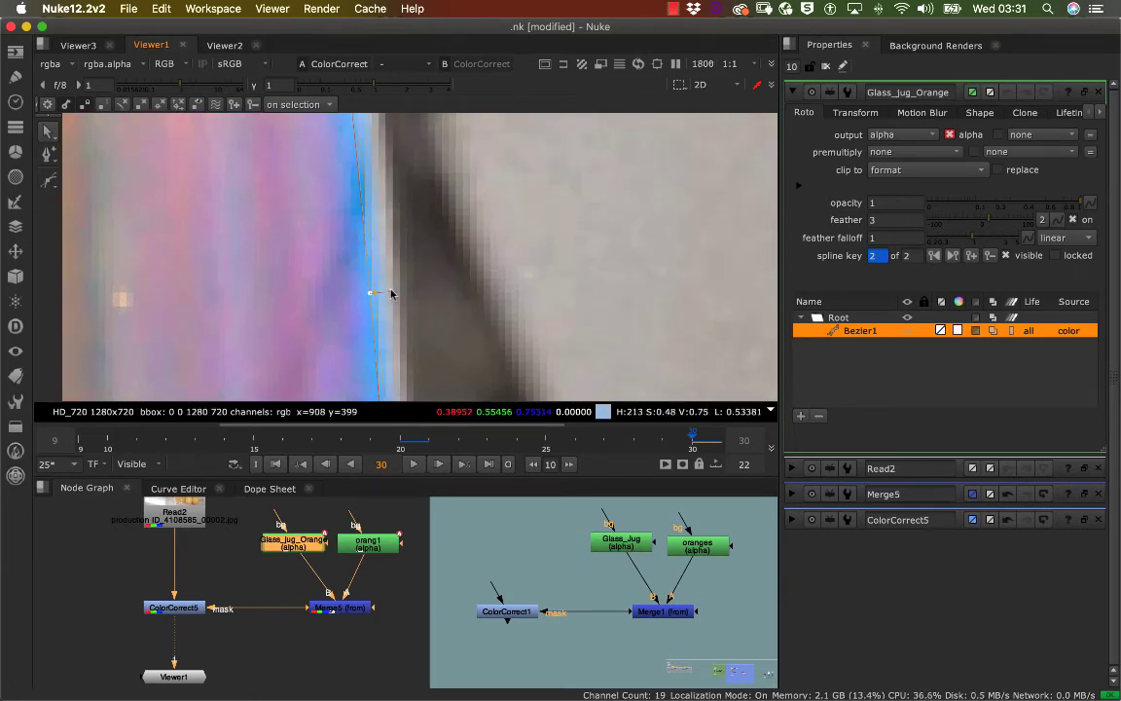
pyautogui.moveTo(409, 283); pyautogui.dragTo(356, 273, button='middle')
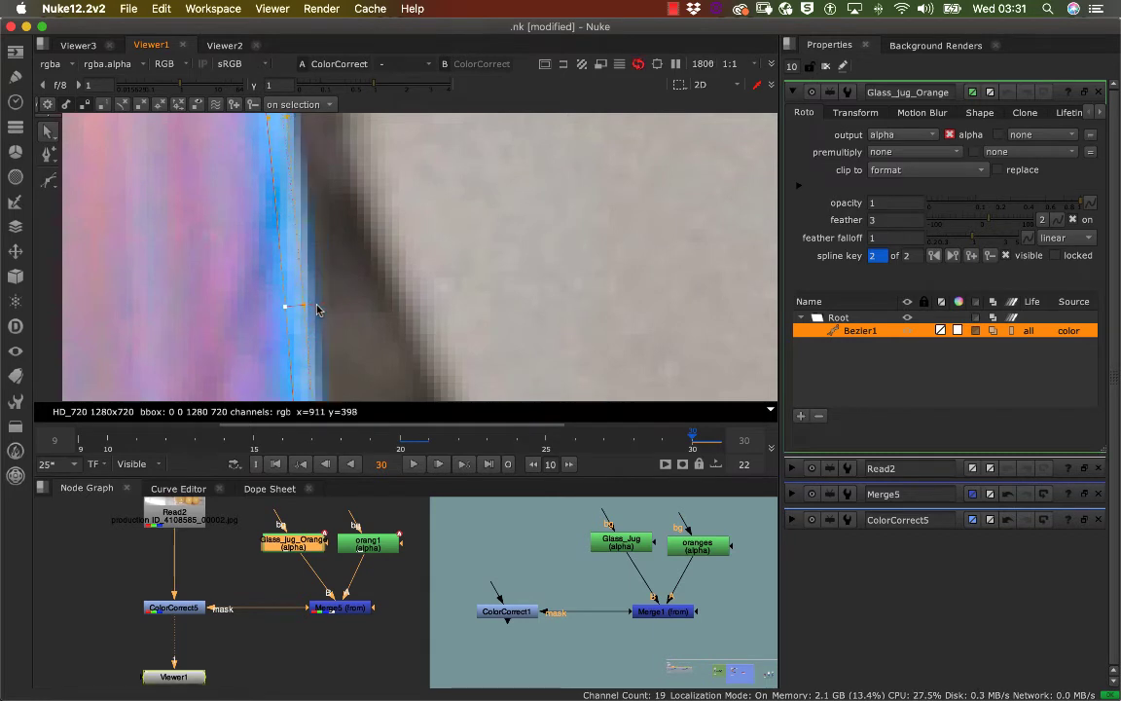
pyautogui.moveTo(323, 317); pyautogui.dragTo(351, 246, button='middle')
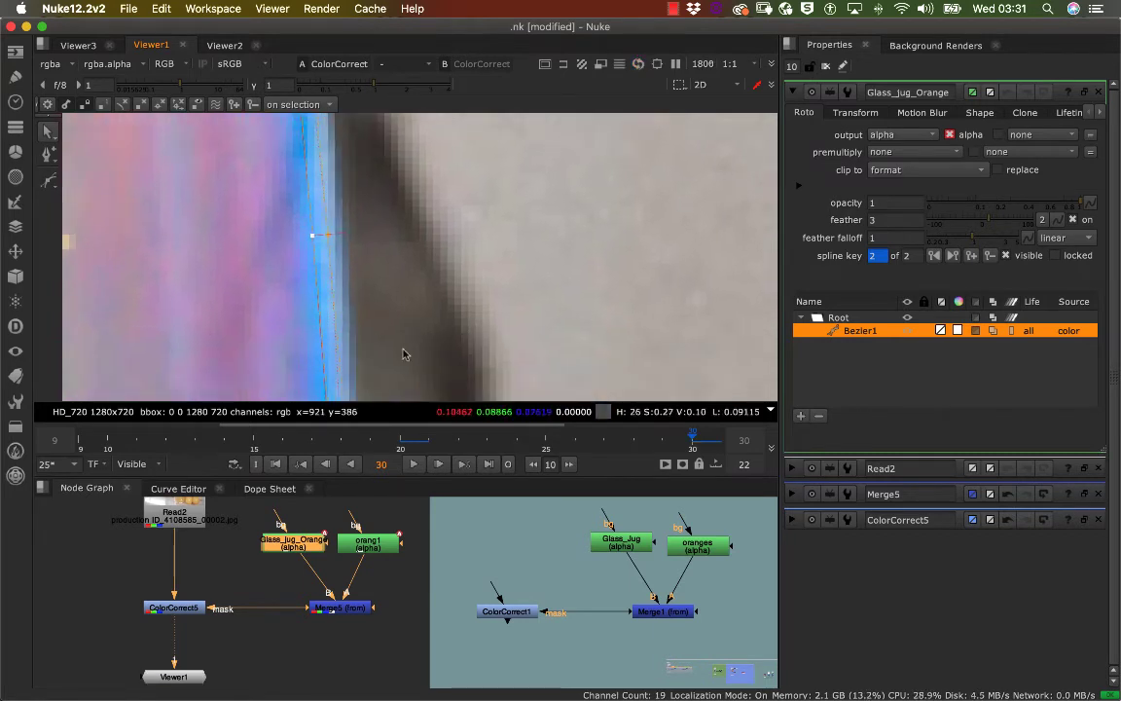
# - Examine the feathered right edge of the jug down to where it meets the front orange
pyautogui.moveTo(383, 370)
pyautogui.mouseDown(button='middle')
pyautogui.moveTo(381, 310)
pyautogui.moveTo(417, 228)
pyautogui.mouseUp(button='middle')
pyautogui.moveTo(440, 338)
pyautogui.mouseDown(button='middle')
pyautogui.moveTo(419, 286)
pyautogui.moveTo(413, 305)
pyautogui.moveTo(451, 268)
pyautogui.moveTo(443, 311)
pyautogui.moveTo(450, 280)
pyautogui.moveTo(433, 200)
pyautogui.moveTo(393, 220)
pyautogui.moveTo(408, 283)
pyautogui.mouseUp(button='middle')
pyautogui.scroll(-4, 394, 328)
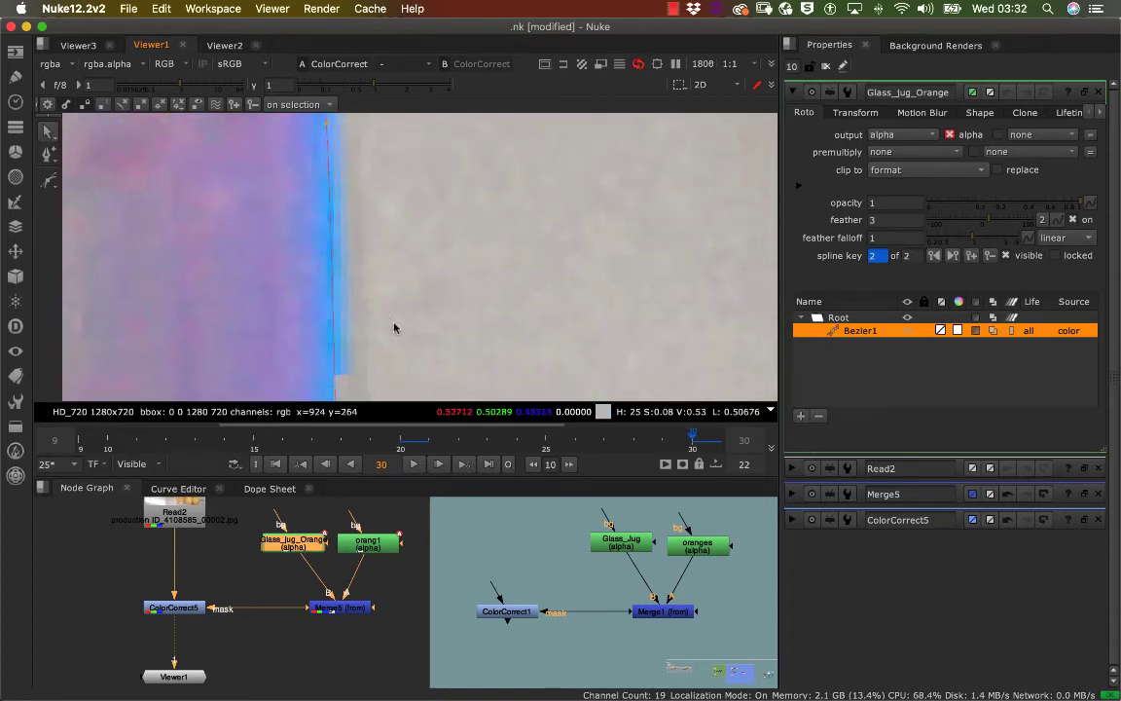
pyautogui.scroll(-2, 377, 328)
pyautogui.moveTo(378, 330); pyautogui.dragTo(382, 280, button='middle')
pyautogui.scroll(3, 389, 270)
pyautogui.scroll(-3, 379, 282)
pyautogui.moveTo(371, 366); pyautogui.dragTo(341, 263, button='middle')
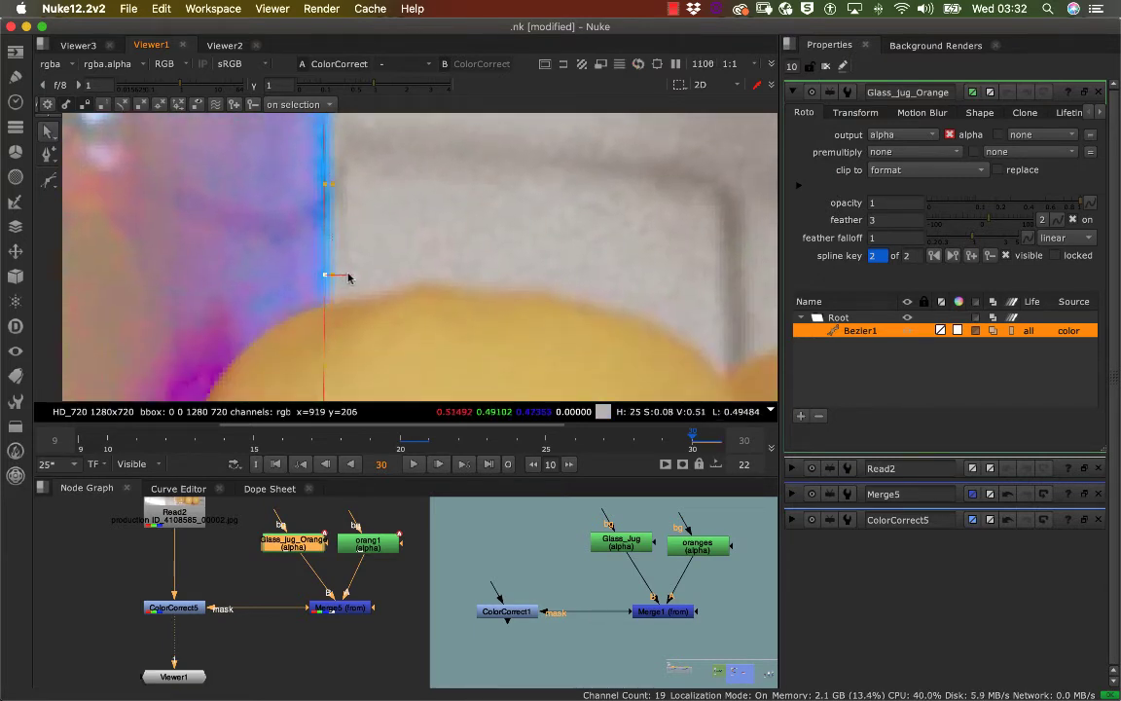
pyautogui.moveTo(352, 278); pyautogui.dragTo(371, 220, button='middle')
pyautogui.moveTo(381, 313); pyautogui.dragTo(395, 263, button='middle')
pyautogui.moveTo(387, 355); pyautogui.dragTo(451, 208, button='middle')
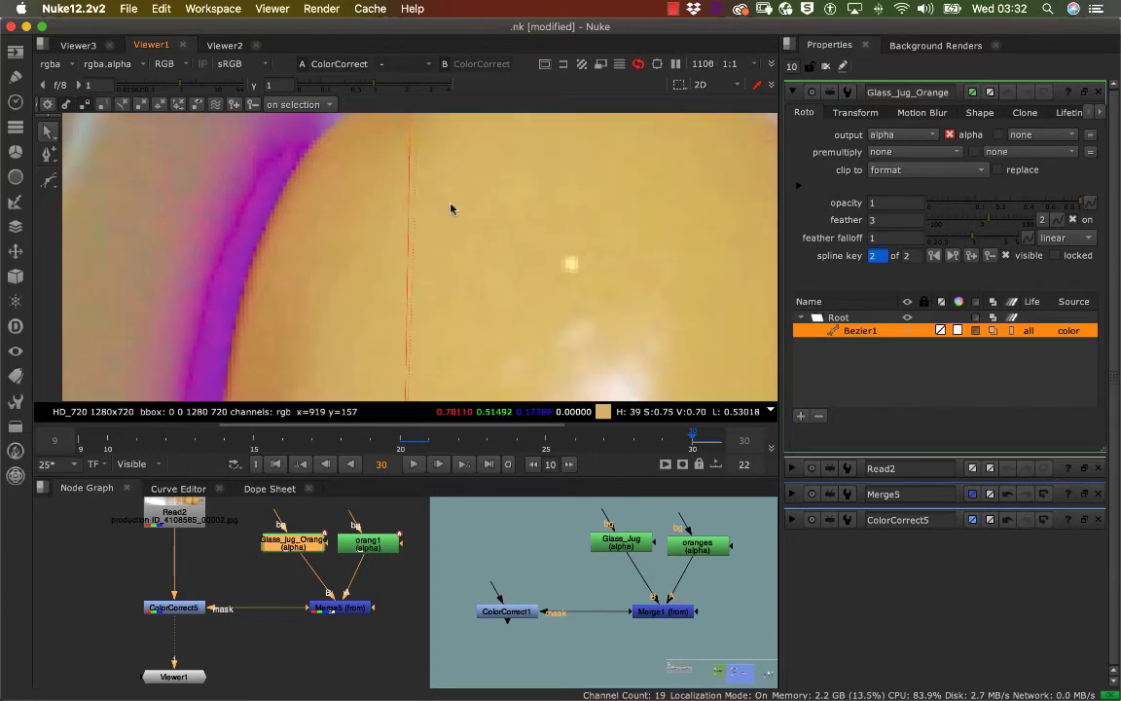
pyautogui.scroll(-10, 451, 208)
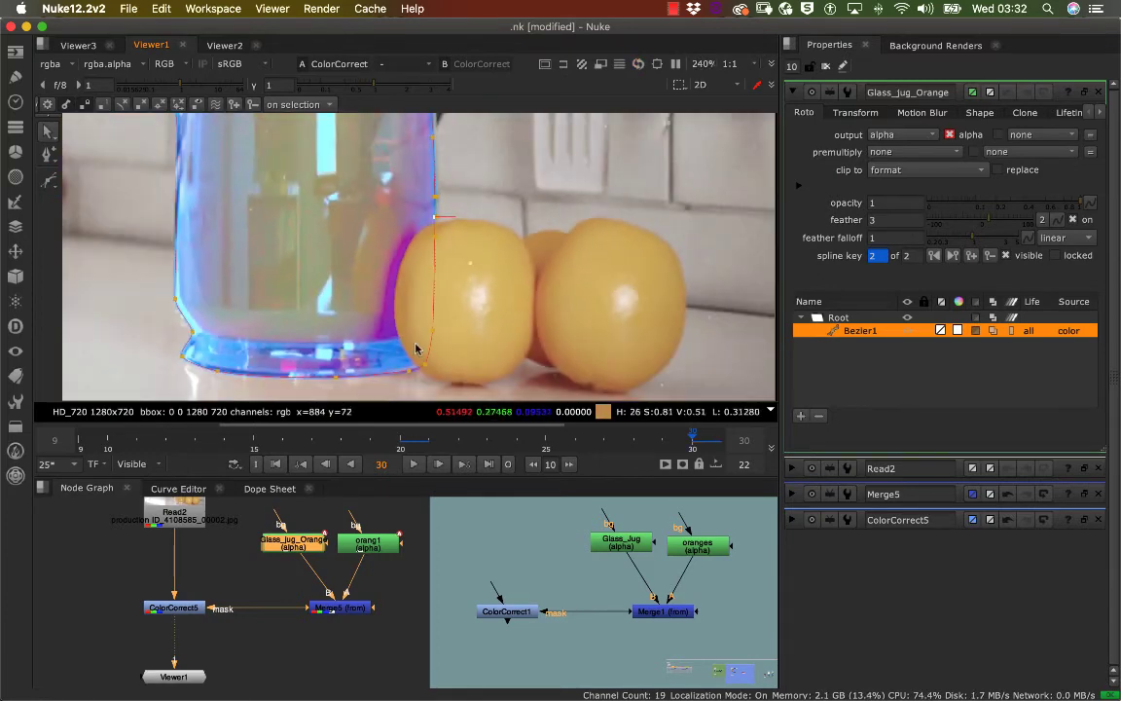
# - Nudge the feather slightly outward at the jug base point beside the front orange
pyautogui.scroll(5, 415, 348)
pyautogui.moveTo(437, 376); pyautogui.dragTo(439, 251, button='middle')
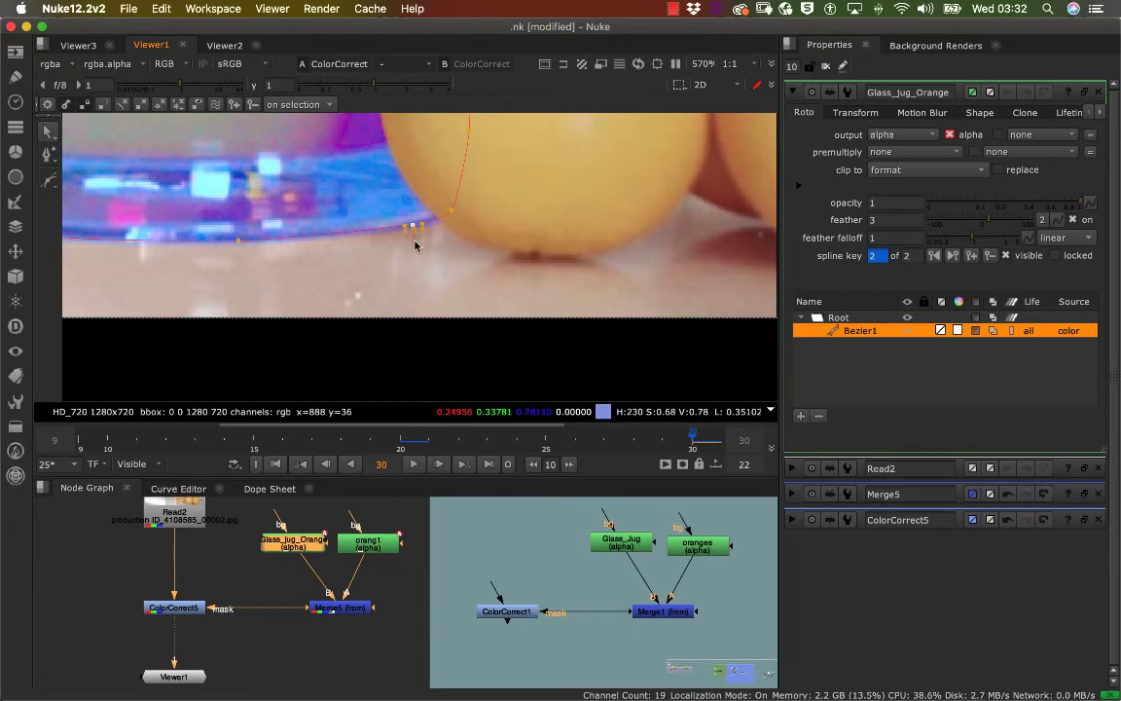
pyautogui.moveTo(414, 239)
pyautogui.mouseDown()
pyautogui.moveTo(402, 241)
pyautogui.moveTo(415, 246)
pyautogui.mouseUp()
pyautogui.scroll(2, 414, 249)
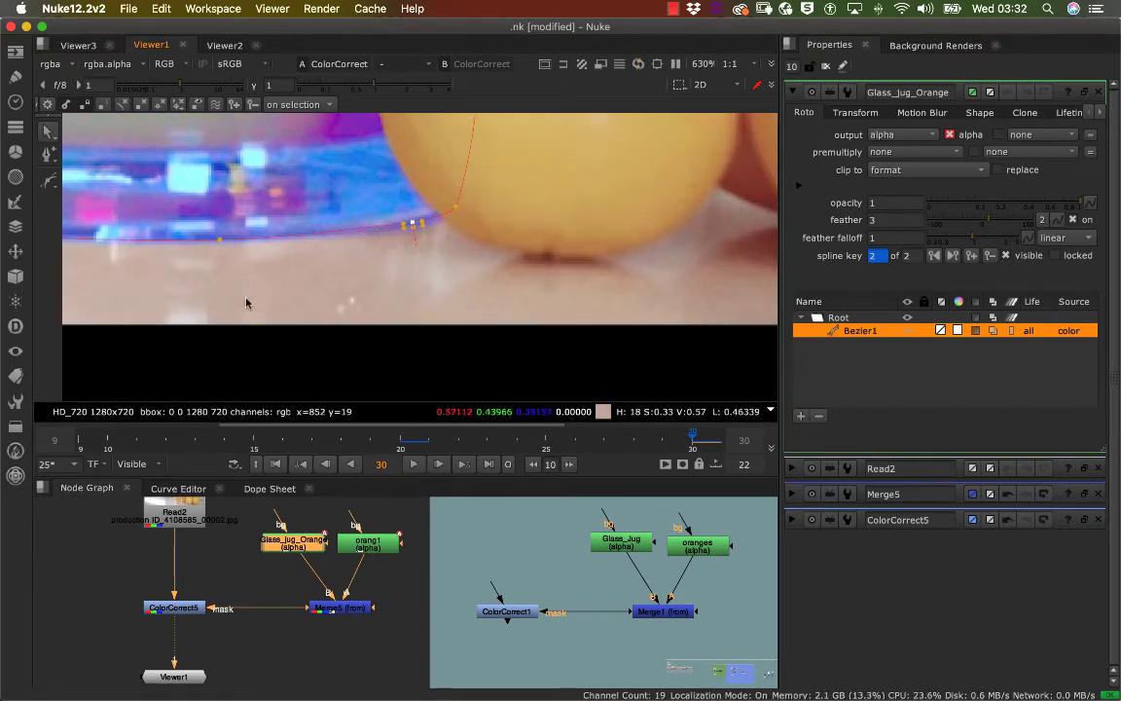
# - Examine the feathered edge around the jug's base, checking its points from the bottom centre to the lower left corner
pyautogui.moveTo(247, 302); pyautogui.dragTo(354, 245, button='middle')
pyautogui.click(444, 218)
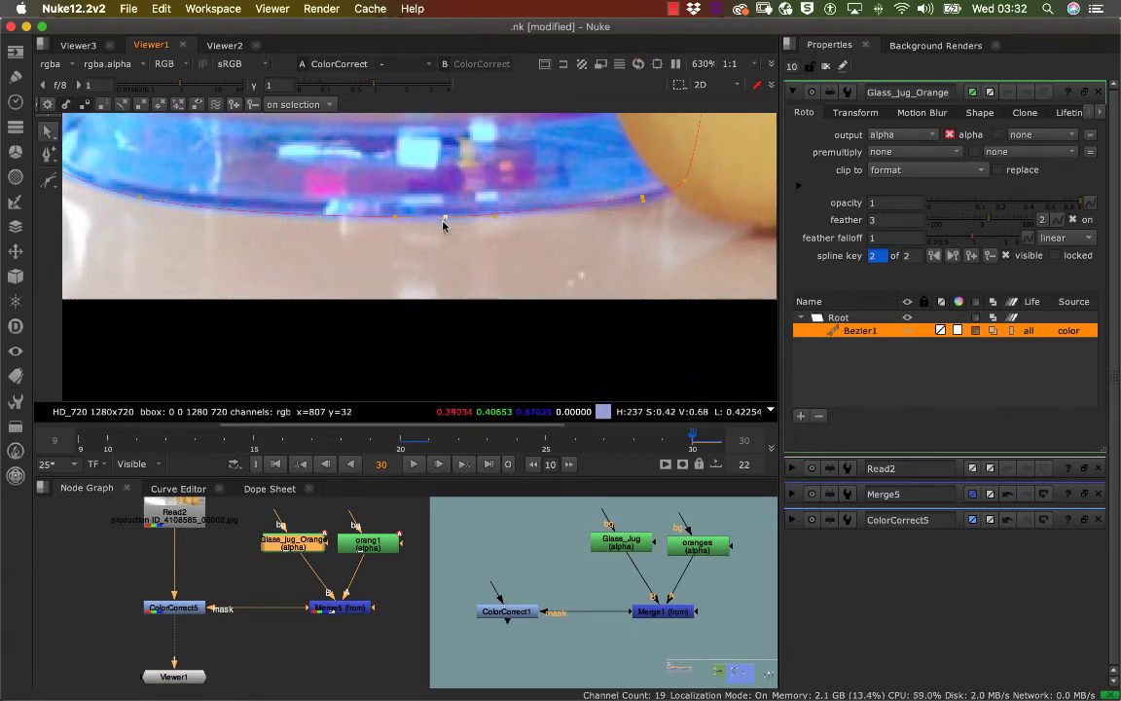
pyautogui.scroll(-2, 443, 225)
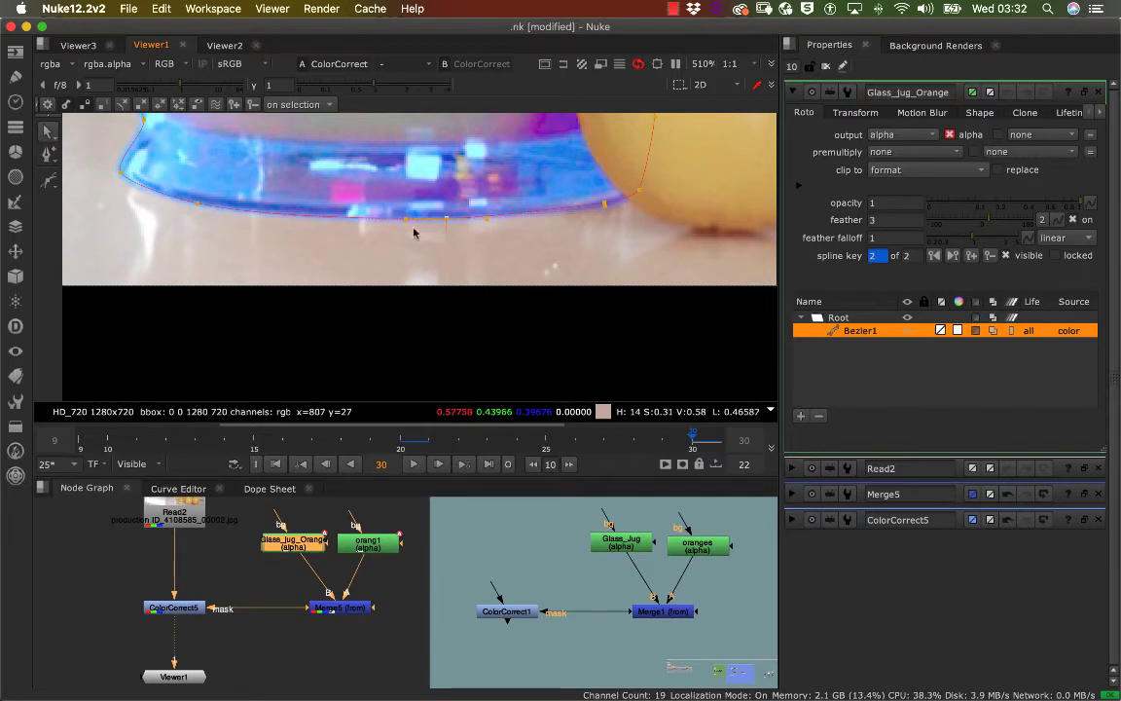
pyautogui.moveTo(307, 229); pyautogui.dragTo(423, 245, button='middle')
pyautogui.click(313, 225)
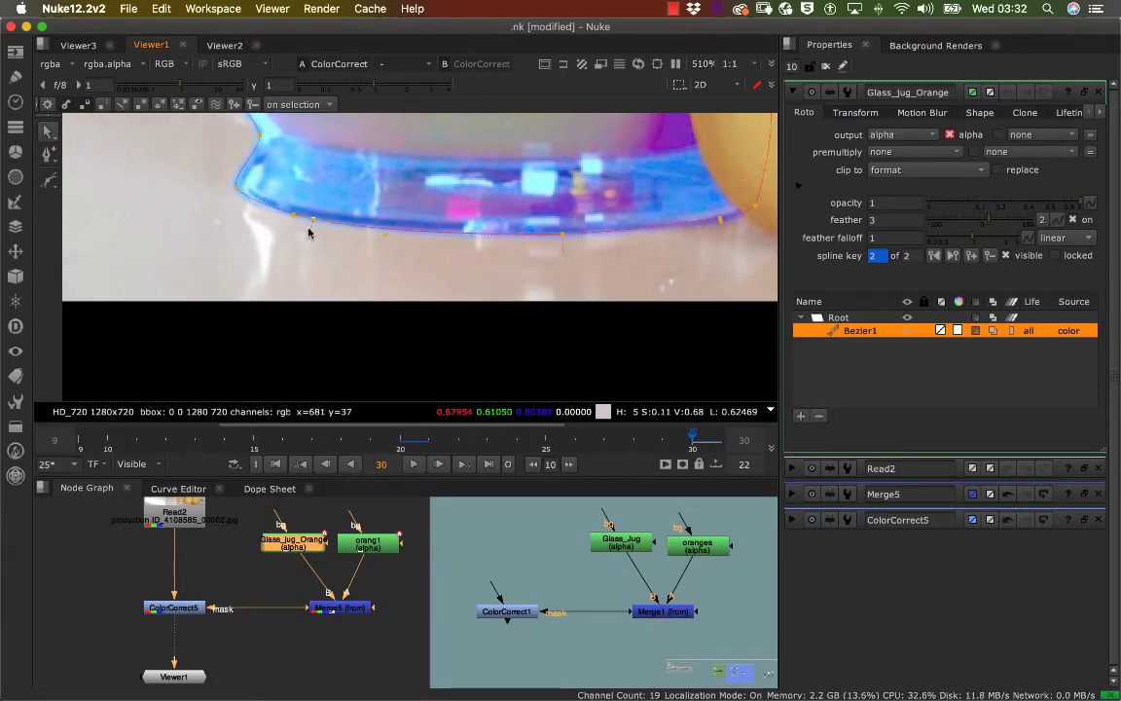
pyautogui.moveTo(311, 229); pyautogui.dragTo(310, 287, button='middle')
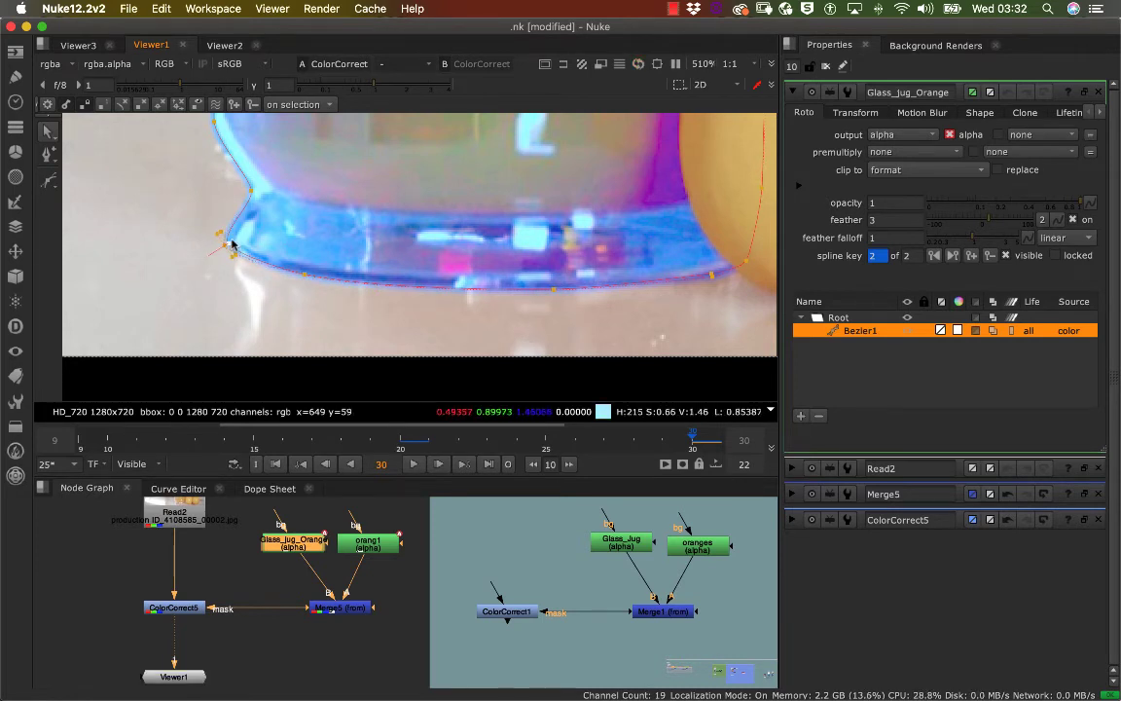
pyautogui.moveTo(249, 236); pyautogui.dragTo(276, 253, button='middle')
pyautogui.scroll(-1, 272, 254)
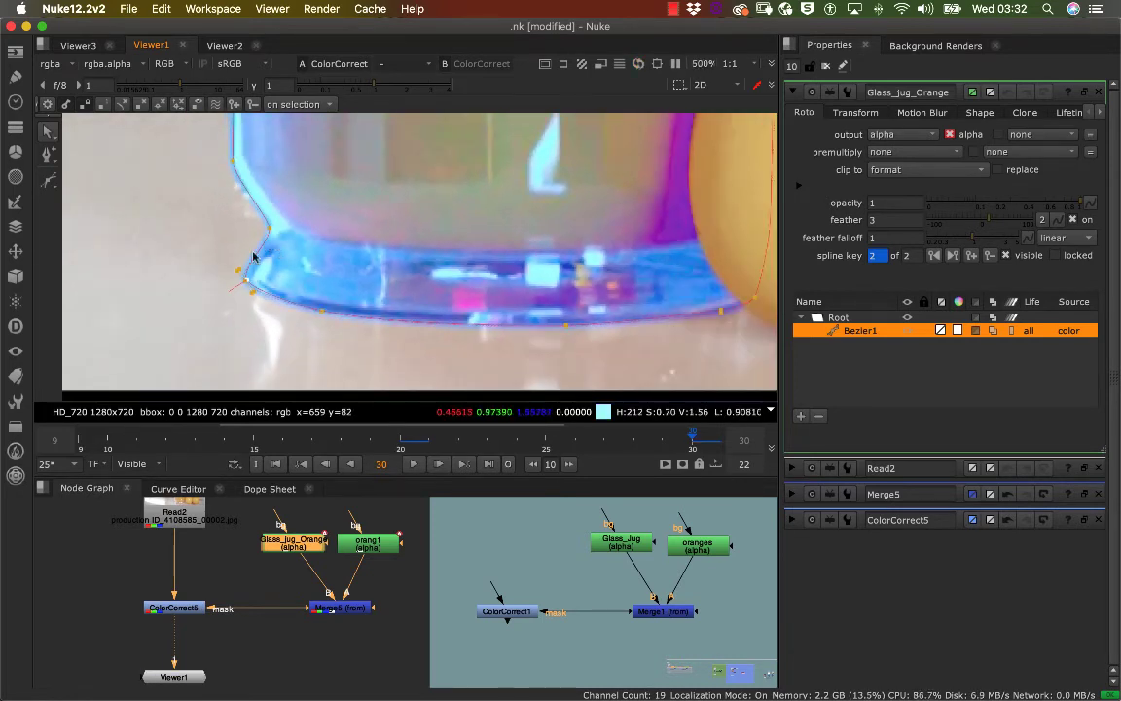
pyautogui.moveTo(251, 195); pyautogui.dragTo(243, 251, button='middle')
pyautogui.scroll(6, 243, 211)
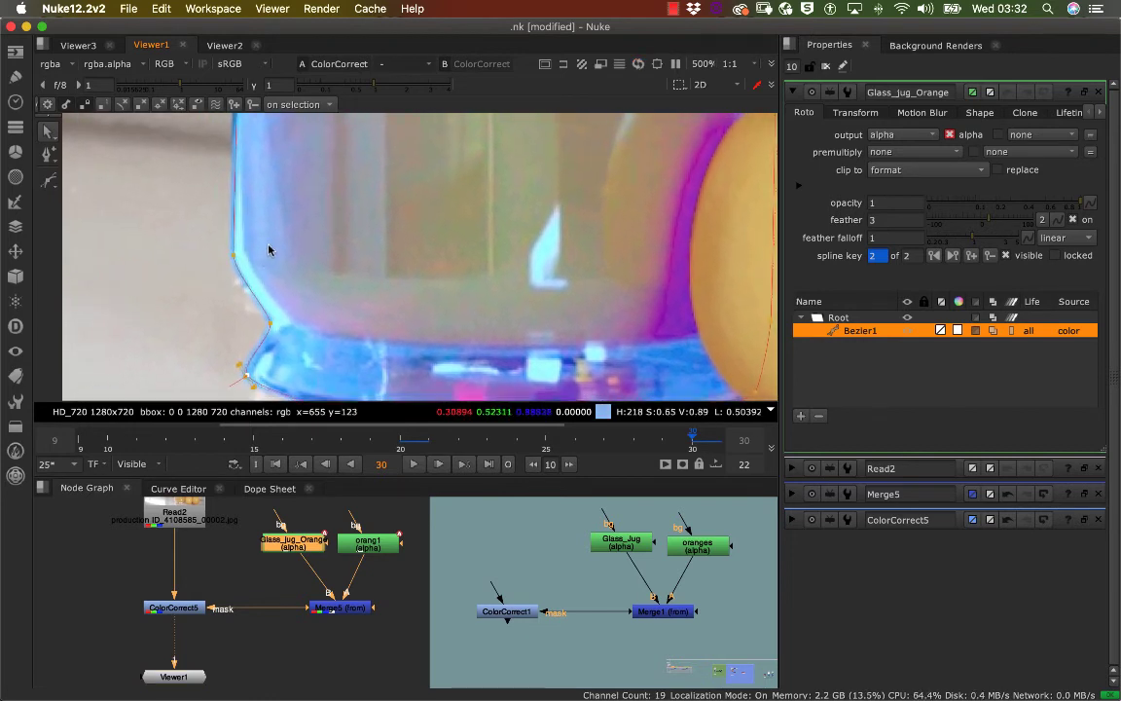
pyautogui.moveTo(256, 268); pyautogui.dragTo(281, 230, button='middle')
pyautogui.scroll(-2, 279, 231)
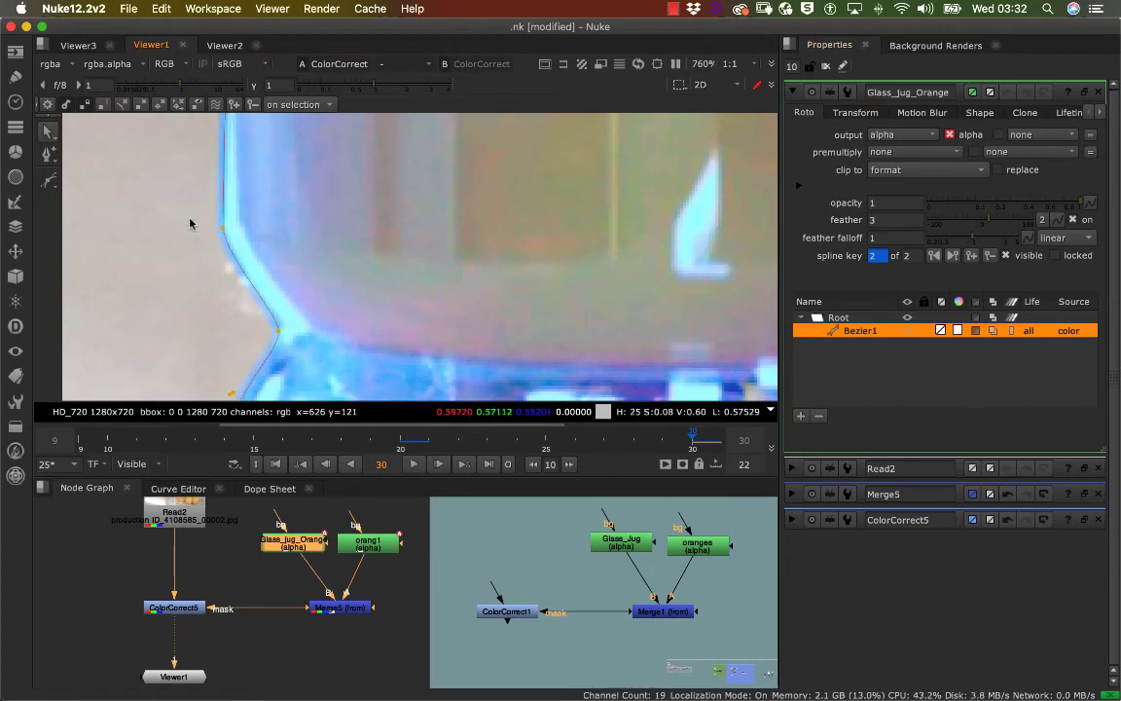
# - Set the feather of Bezier1 in Glass_jug_Orange to 1 and check the jug's lower left corner
pyautogui.scroll(4, 245, 258)
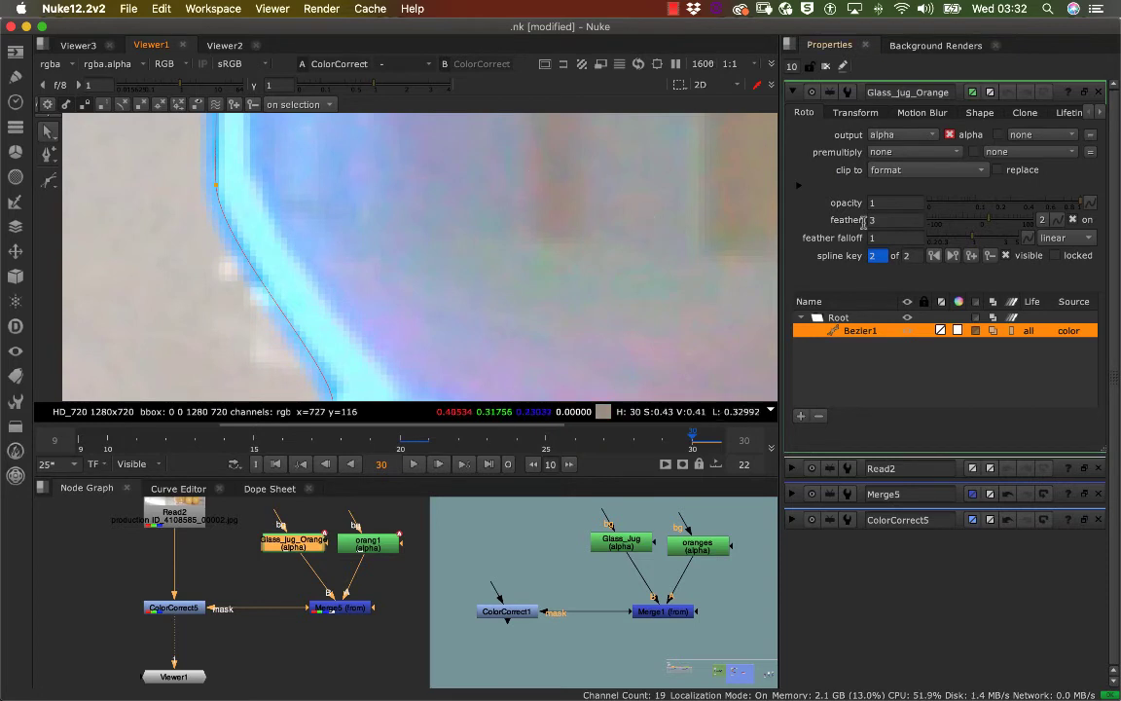
pyautogui.moveTo(988, 220); pyautogui.dragTo(978, 223)
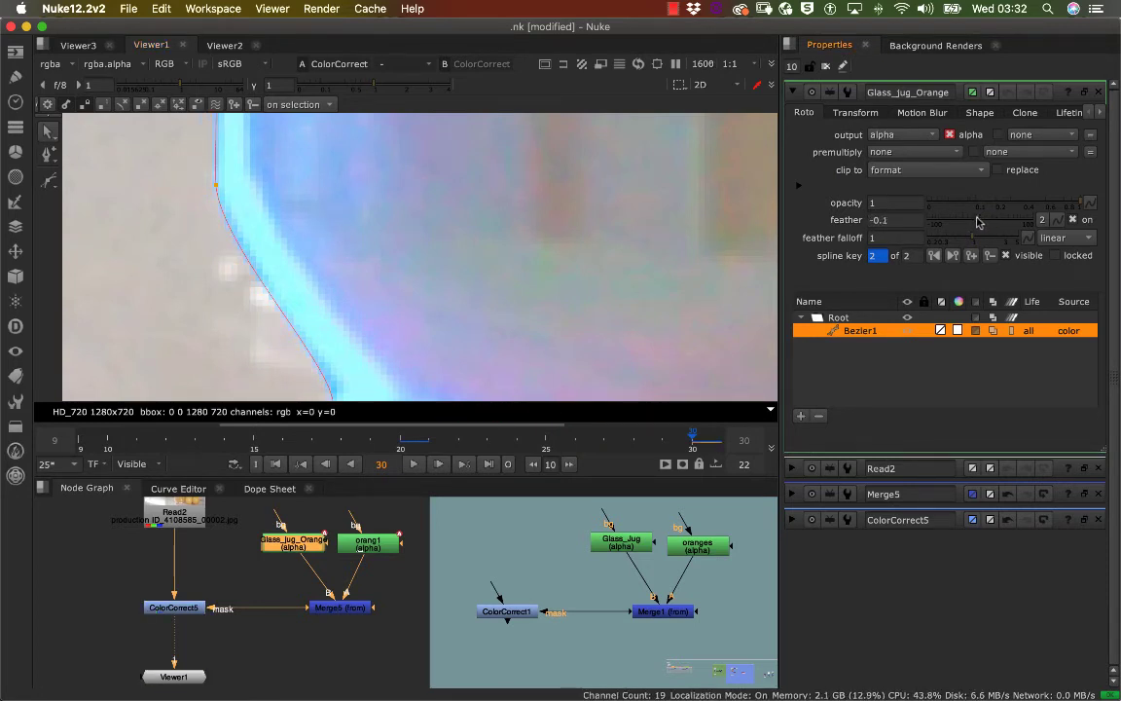
pyautogui.click(896, 220)
pyautogui.press('Return')
pyautogui.moveTo(187, 191); pyautogui.dragTo(341, 276, button='middle')
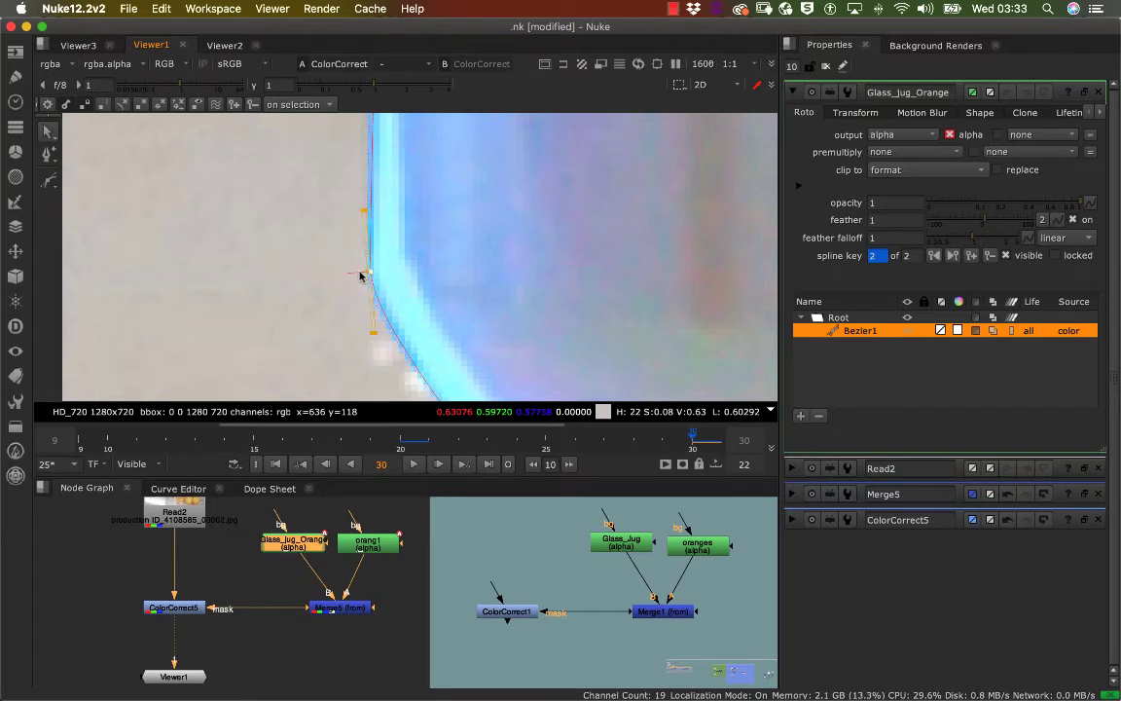
# - Examine the jug mask's left edge up along the body and handle to the neck
pyautogui.moveTo(402, 243); pyautogui.dragTo(397, 344, button='middle')
pyautogui.moveTo(381, 202)
pyautogui.mouseDown(button='middle')
pyautogui.moveTo(385, 311)
pyautogui.moveTo(401, 350)
pyautogui.moveTo(373, 377)
pyautogui.moveTo(373, 397)
pyautogui.mouseUp(button='middle')
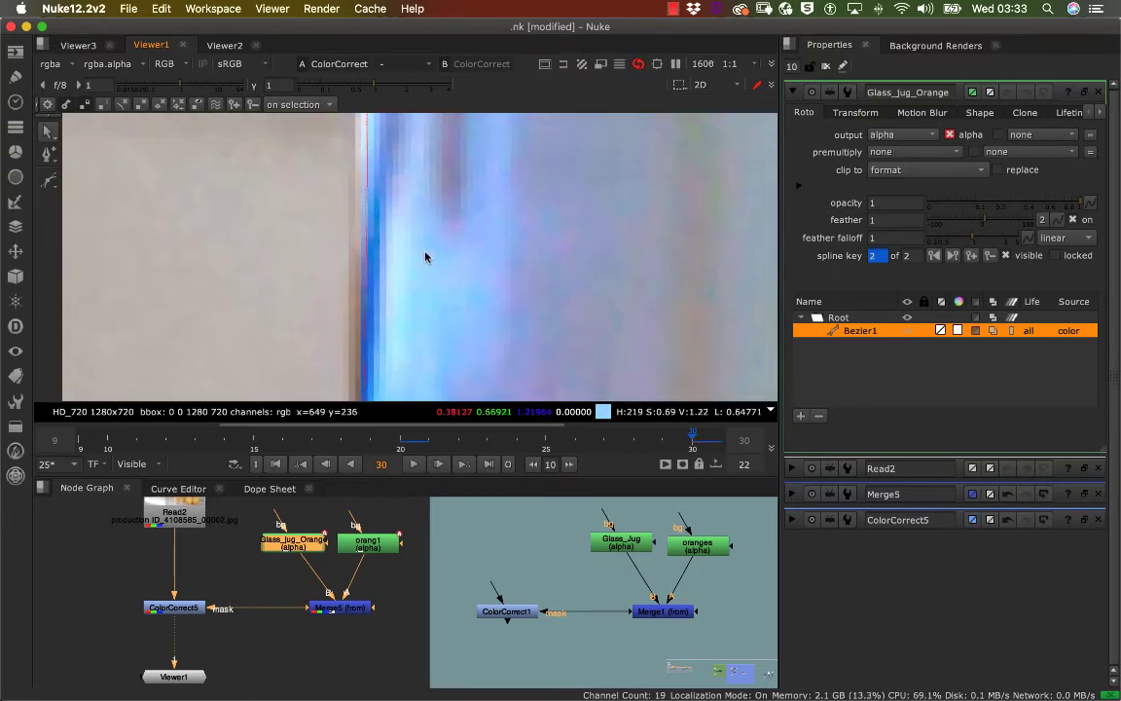
pyautogui.scroll(-3, 427, 261)
pyautogui.moveTo(377, 232); pyautogui.dragTo(436, 323, button='middle')
pyautogui.scroll(-1, 472, 280)
pyautogui.moveTo(479, 286); pyautogui.dragTo(424, 321, button='middle')
pyautogui.moveTo(445, 254); pyautogui.dragTo(446, 302, button='middle')
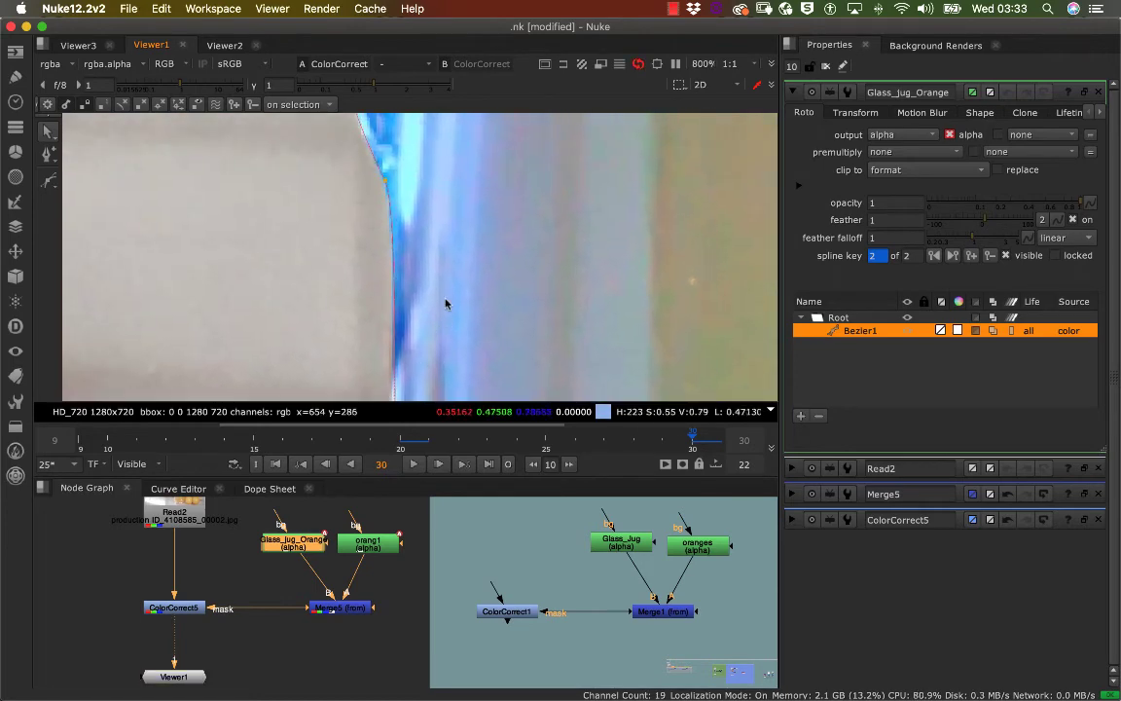
pyautogui.moveTo(390, 183); pyautogui.dragTo(384, 183, button='middle')
pyautogui.scroll(10, 408, 220)
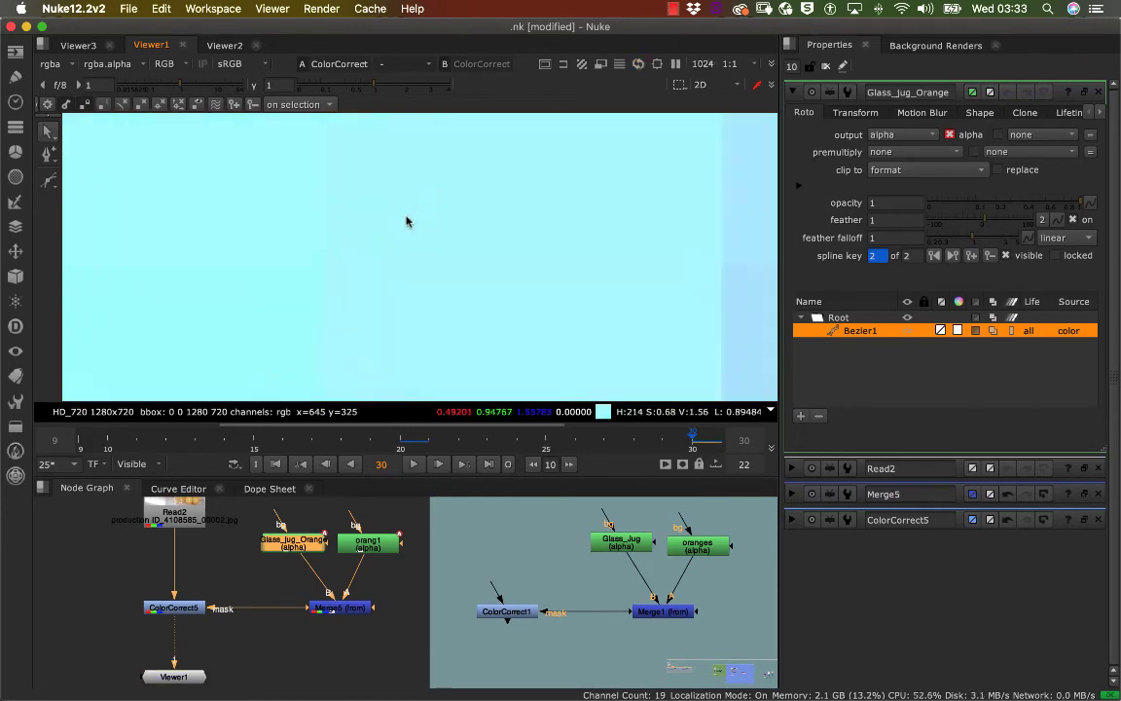
pyautogui.scroll(-15, 353, 248)
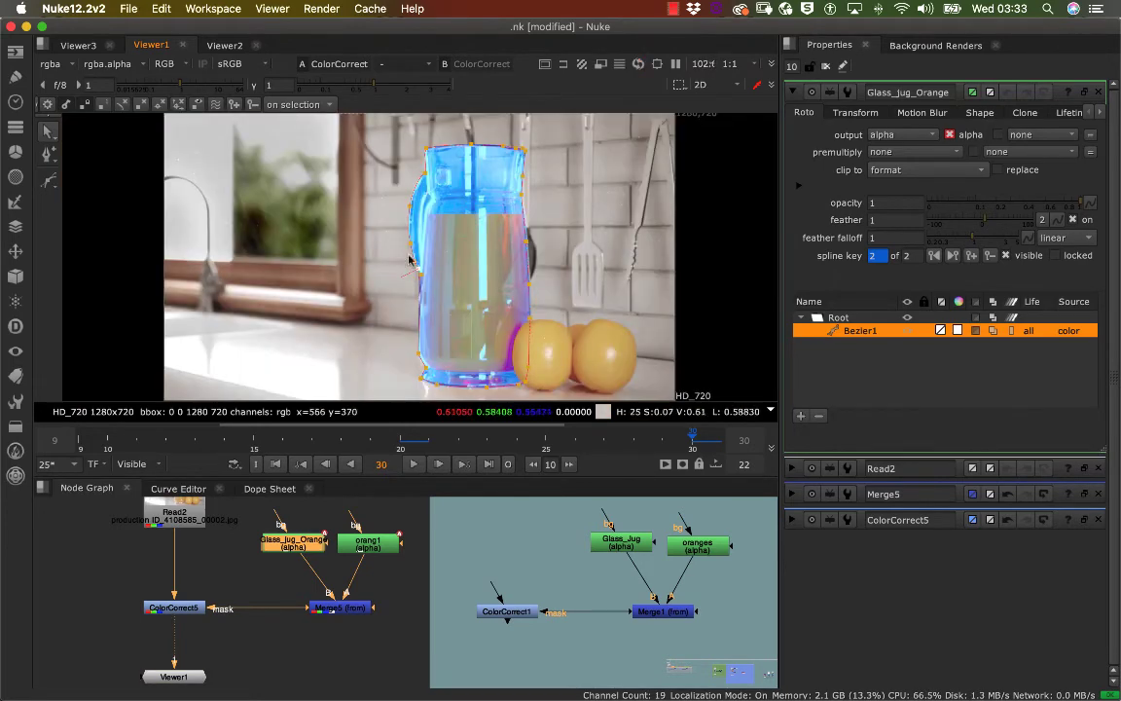
pyautogui.scroll(10, 468, 251)
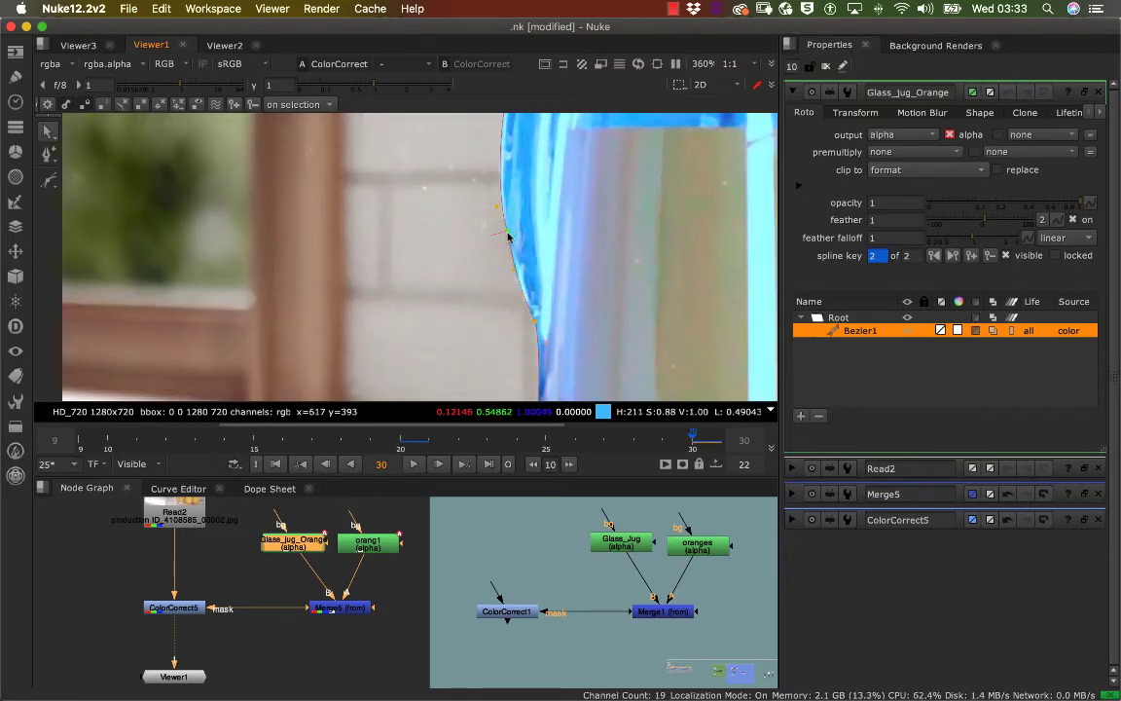
pyautogui.moveTo(515, 241); pyautogui.dragTo(443, 325, button='middle')
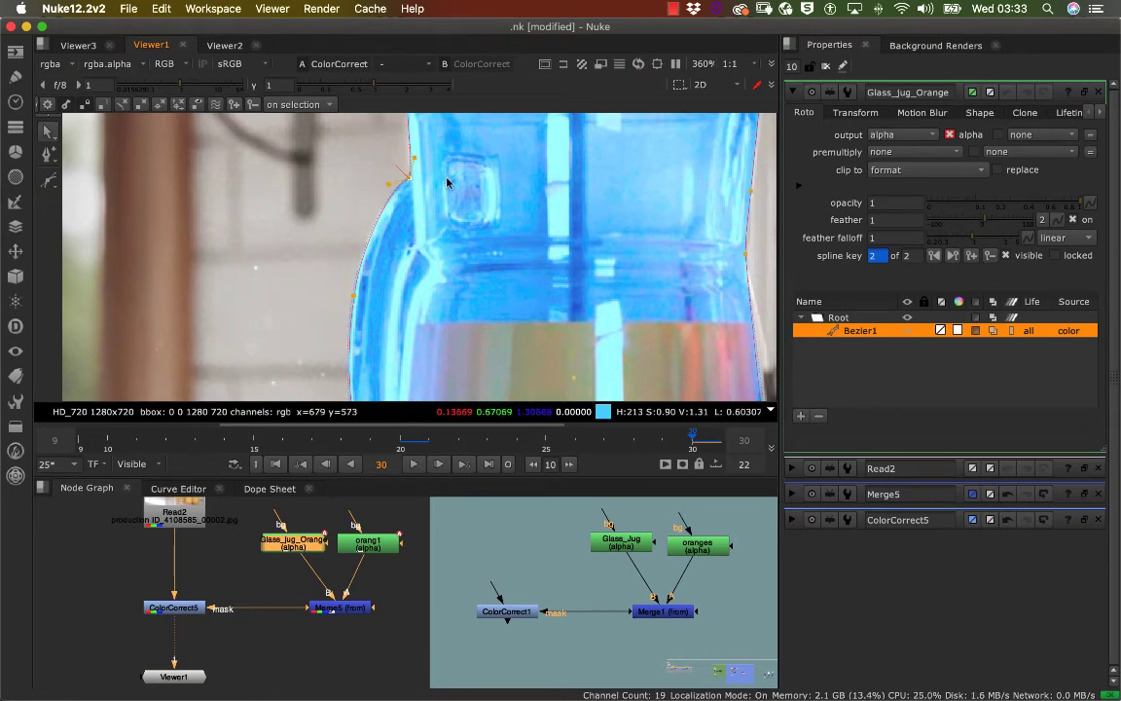
pyautogui.scroll(3, 467, 175)
pyautogui.scroll(-5, 458, 185)
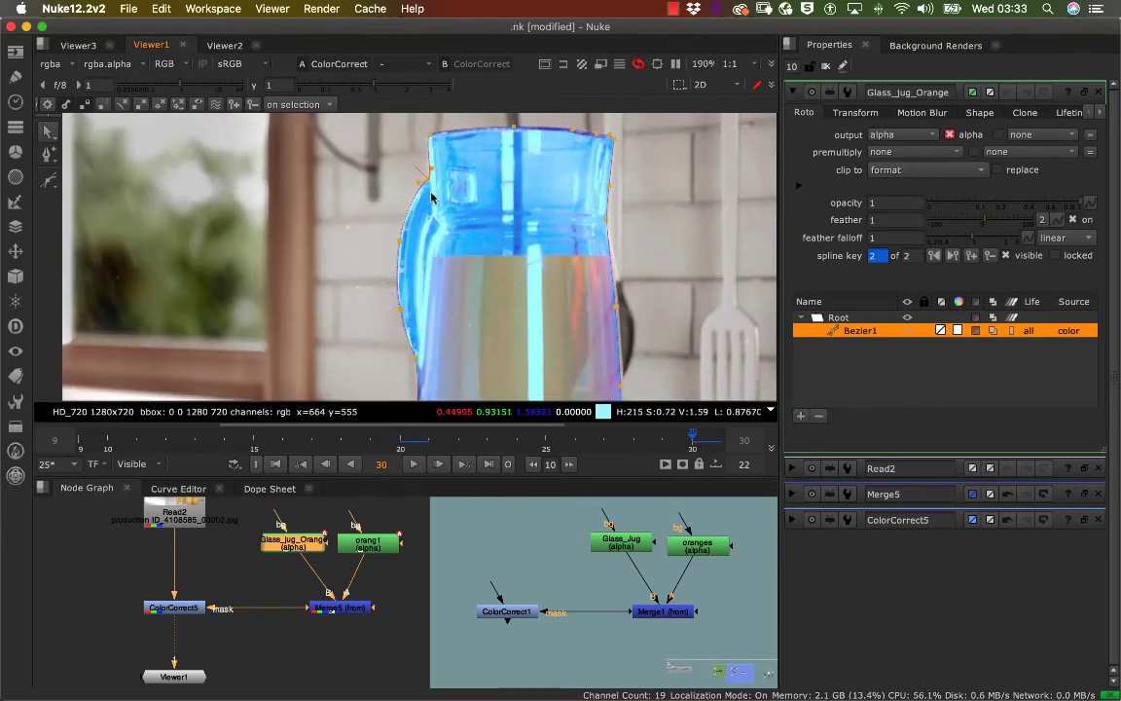
pyautogui.scroll(10, 437, 200)
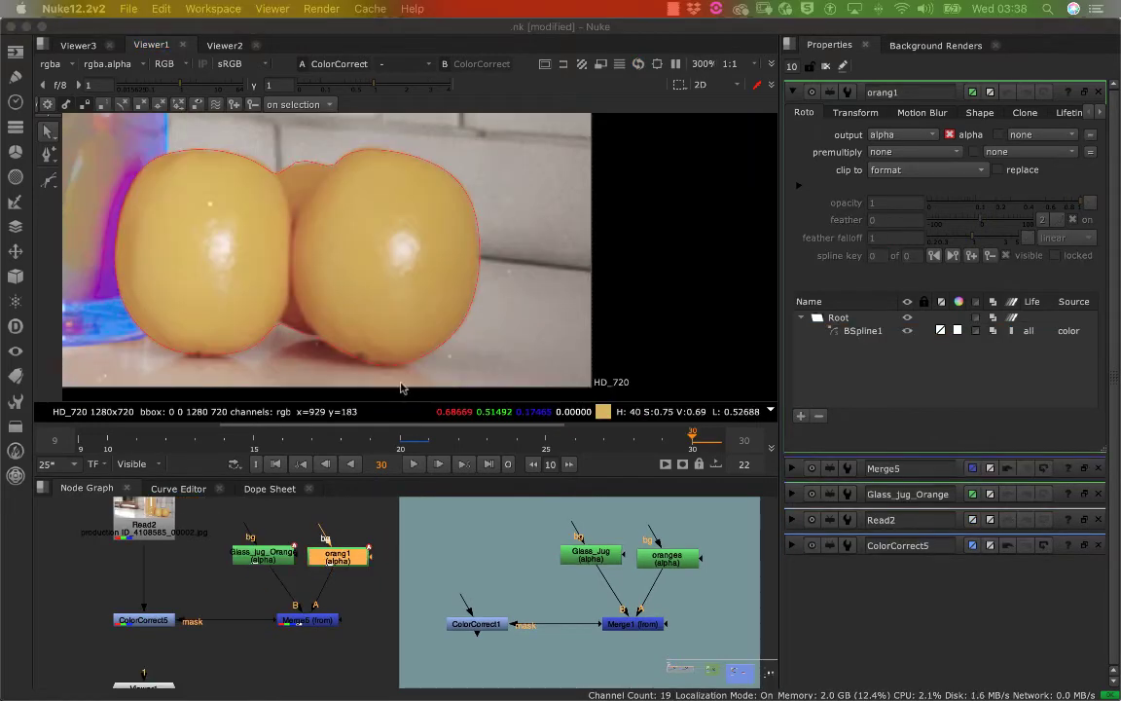
# - Reopen the Glass_jug_Orange properties, select its Bezier1 shape and review the jug outline down to the oranges
pyautogui.scroll(-6, 337, 305)
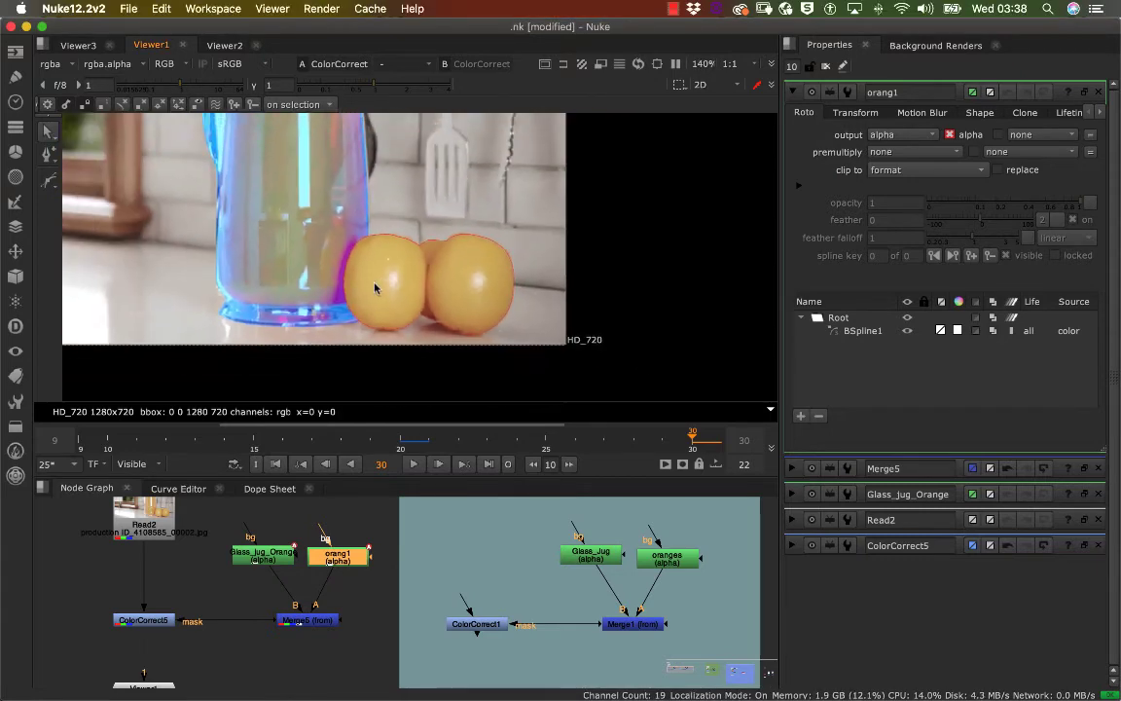
pyautogui.scroll(5, 410, 333)
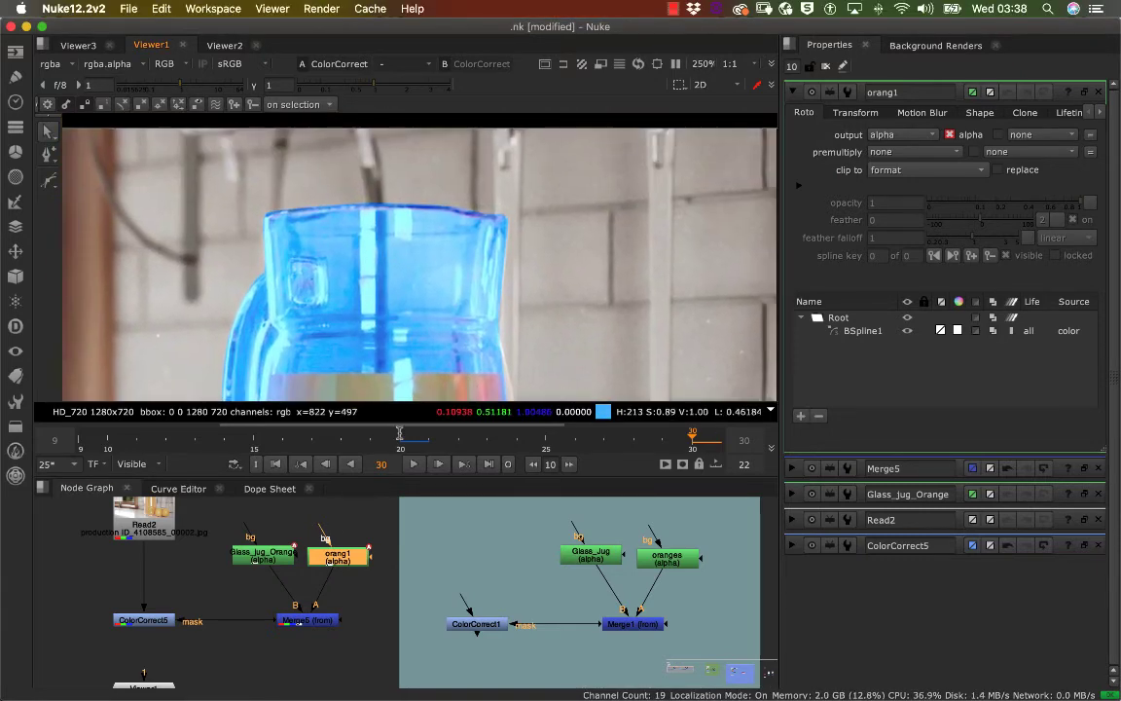
pyautogui.doubleClick(265, 559)
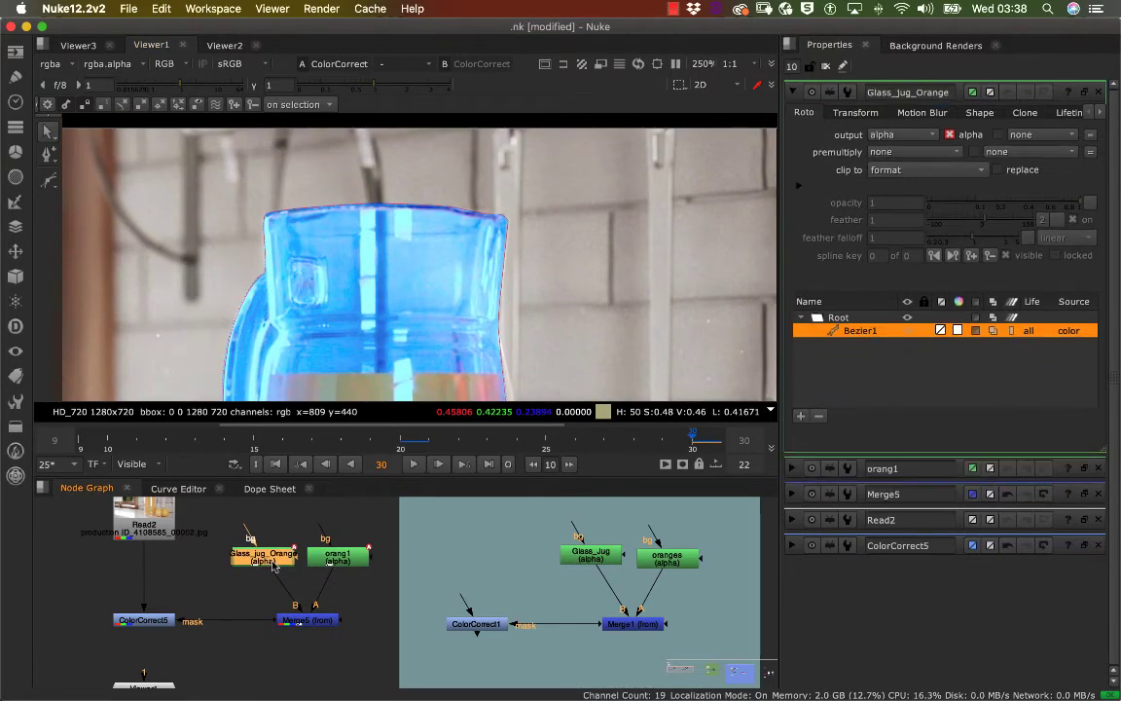
pyautogui.click(387, 204)
pyautogui.moveTo(415, 268); pyautogui.dragTo(368, 216, button='middle')
pyautogui.moveTo(400, 317); pyautogui.dragTo(373, 233, button='middle')
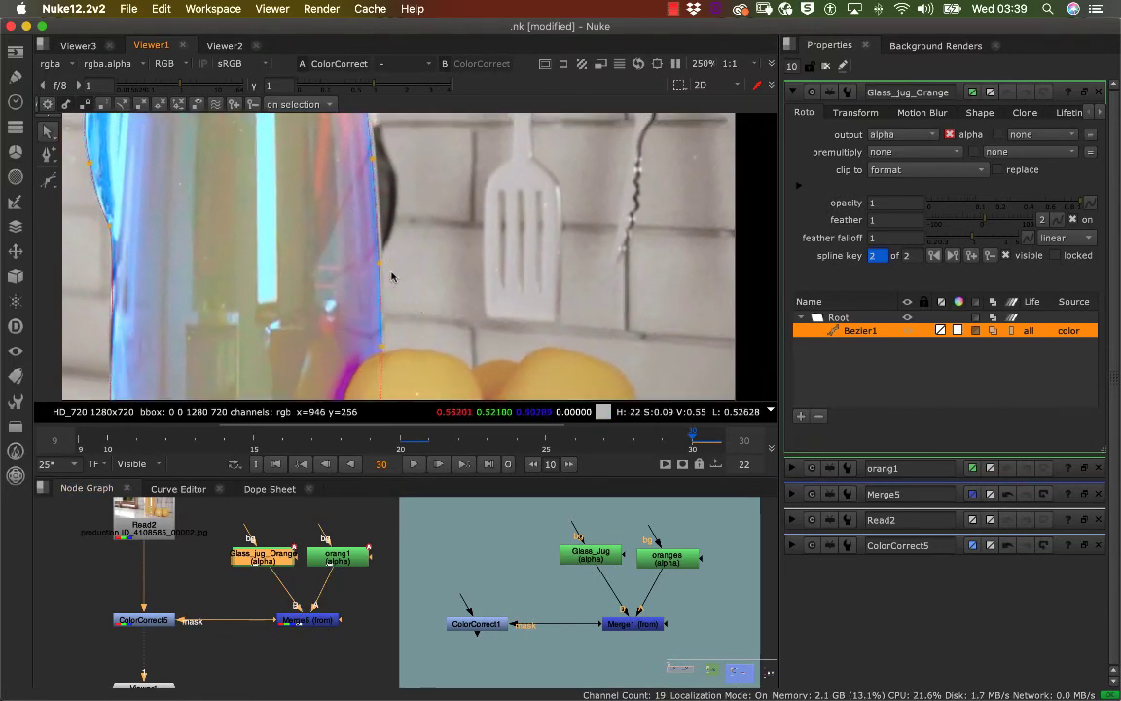
pyautogui.moveTo(397, 288)
pyautogui.mouseDown(button='middle')
pyautogui.moveTo(367, 225)
pyautogui.moveTo(343, 223)
pyautogui.mouseUp(button='middle')
pyautogui.moveTo(377, 280); pyautogui.dragTo(308, 257, button='middle')
# - Deselect the jug shape, check the area around the oranges, and open the Merge5 properties
pyautogui.click(373, 279)
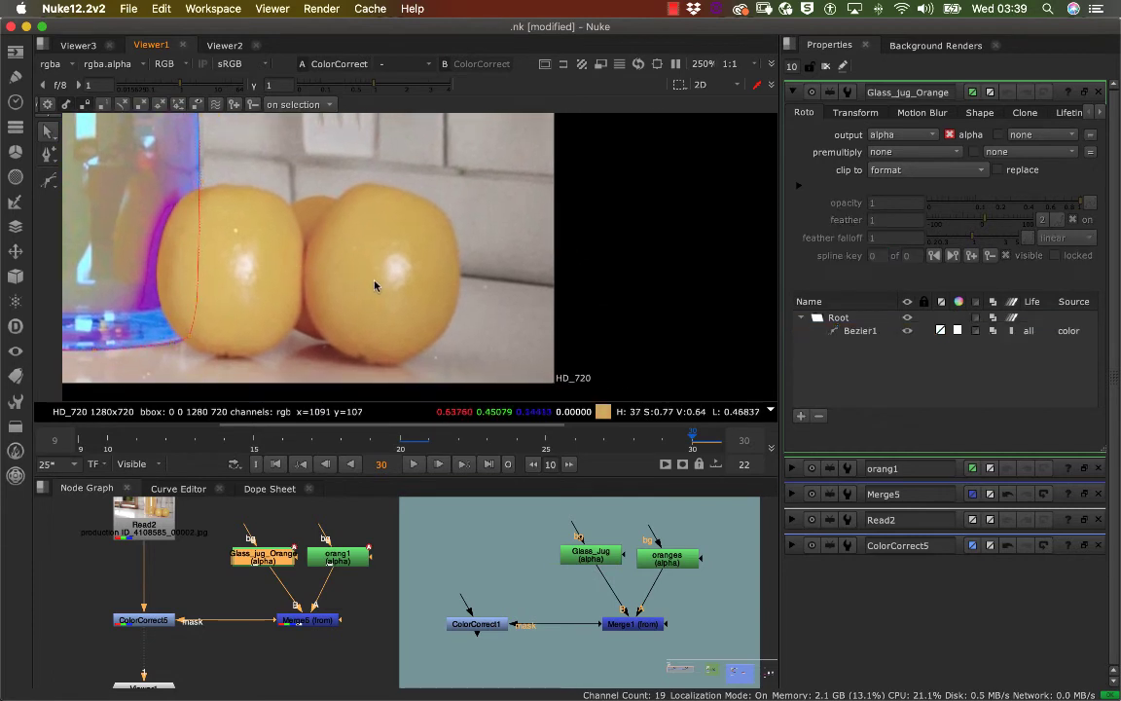
pyautogui.moveTo(375, 280); pyautogui.dragTo(400, 274, button='middle')
pyautogui.click(313, 622)
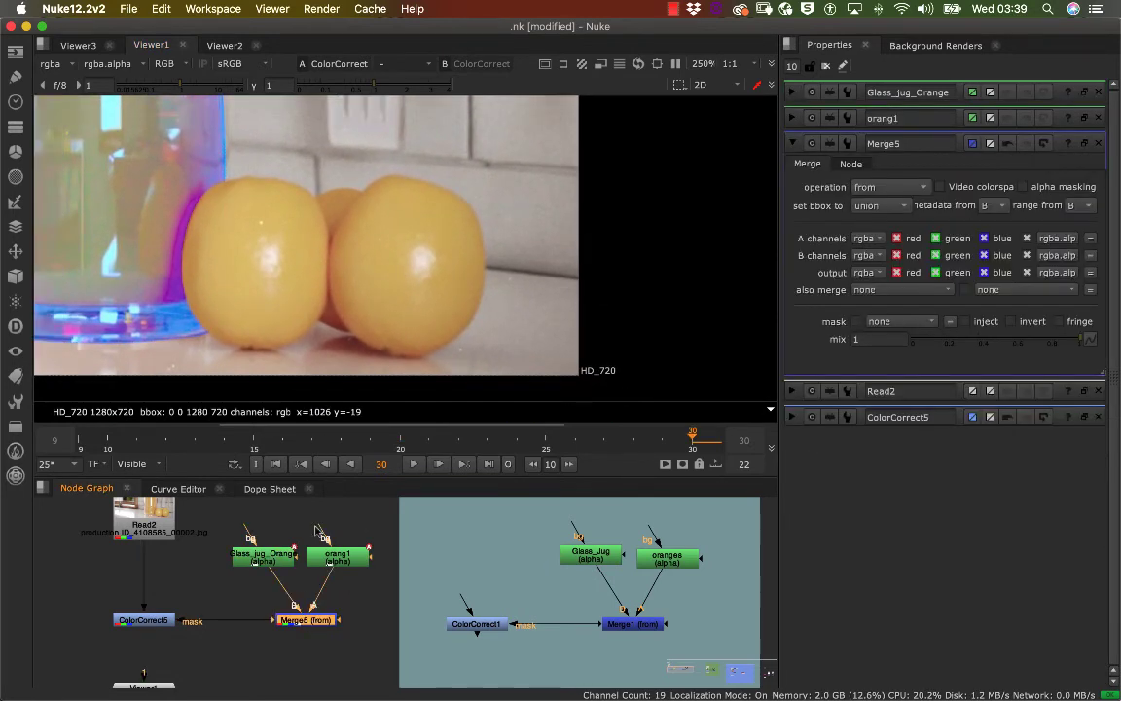
# - Clear the open node properties, reopen Merge5, set its operation to over and check the oranges
pyautogui.click(825, 66)
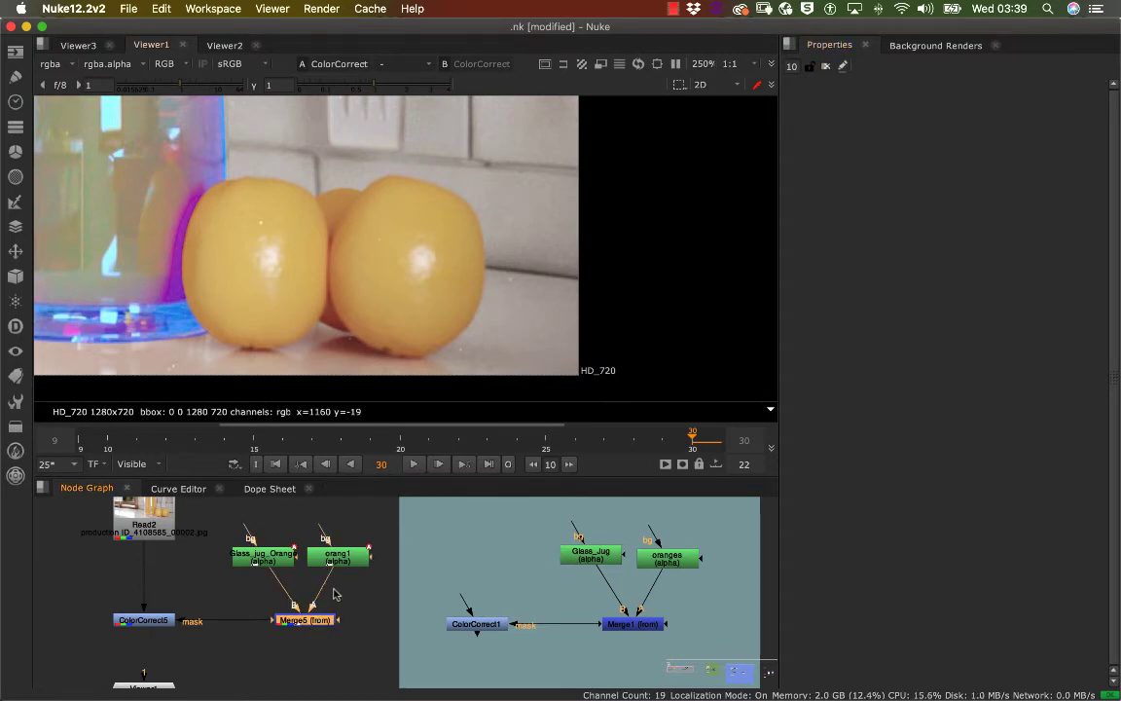
pyautogui.doubleClick(315, 623)
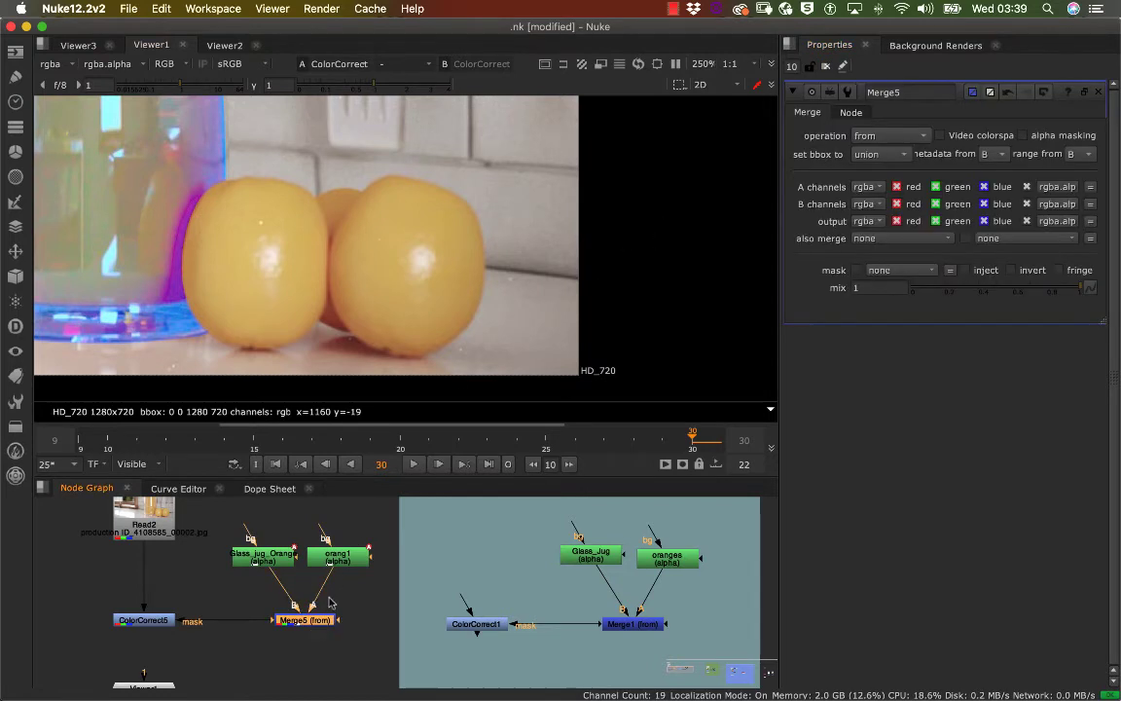
pyautogui.click(894, 141)
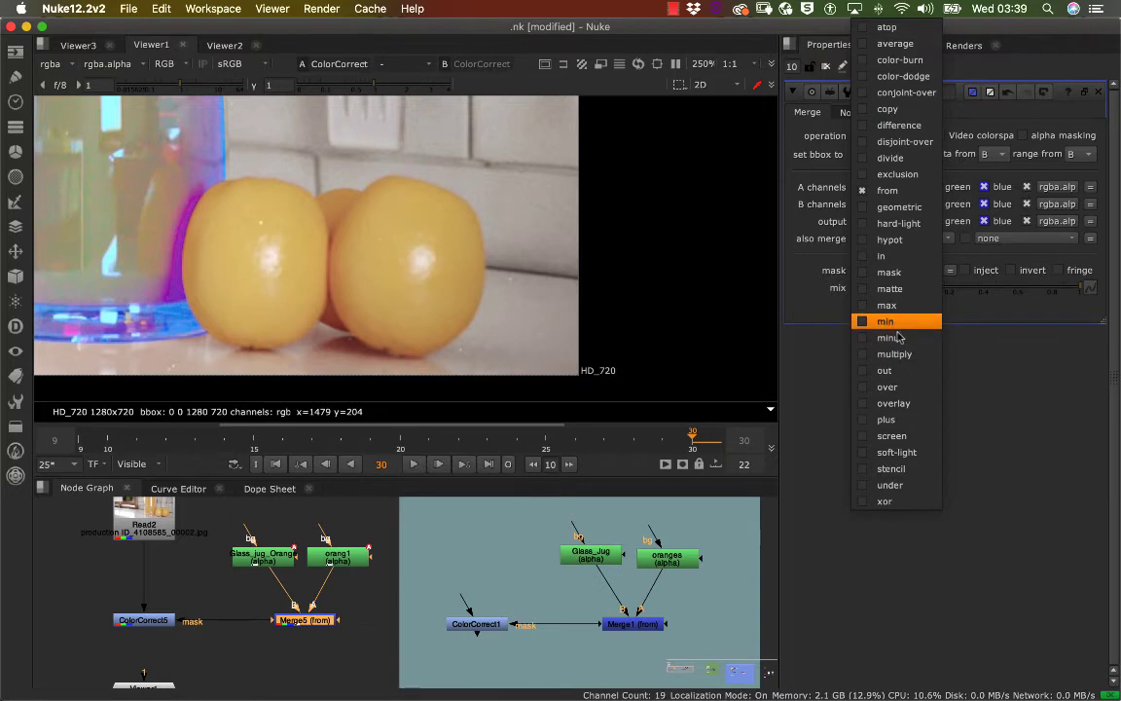
pyautogui.click(888, 386)
pyautogui.scroll(2, 328, 229)
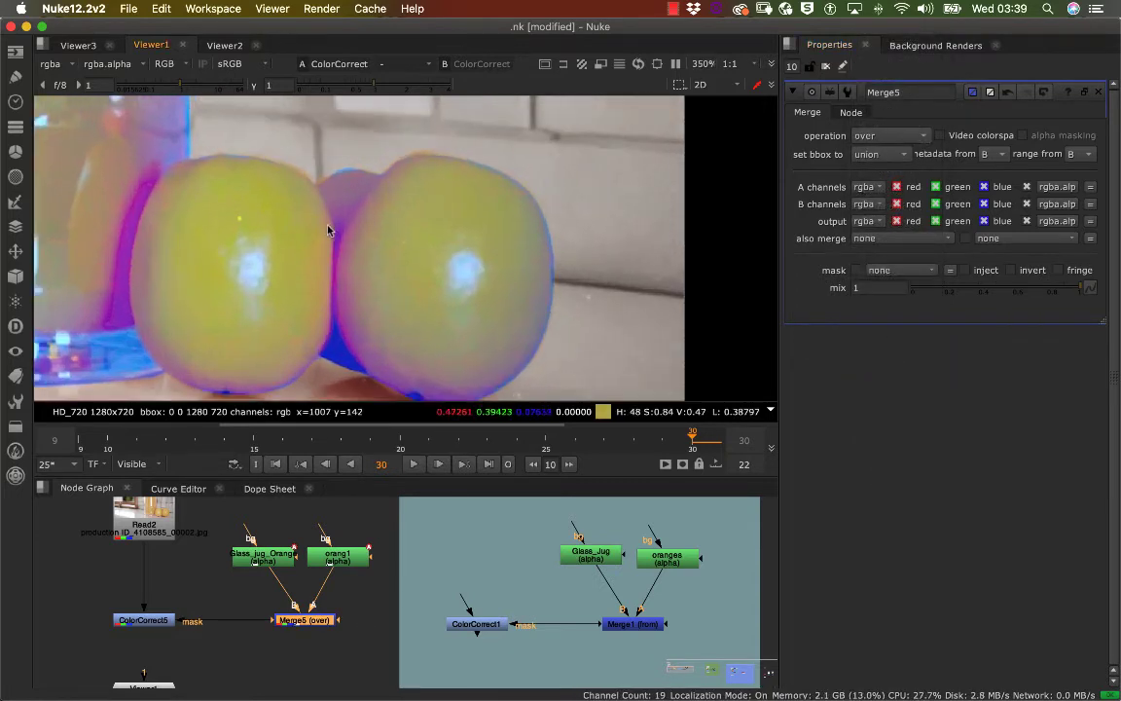
pyautogui.scroll(1, 331, 228)
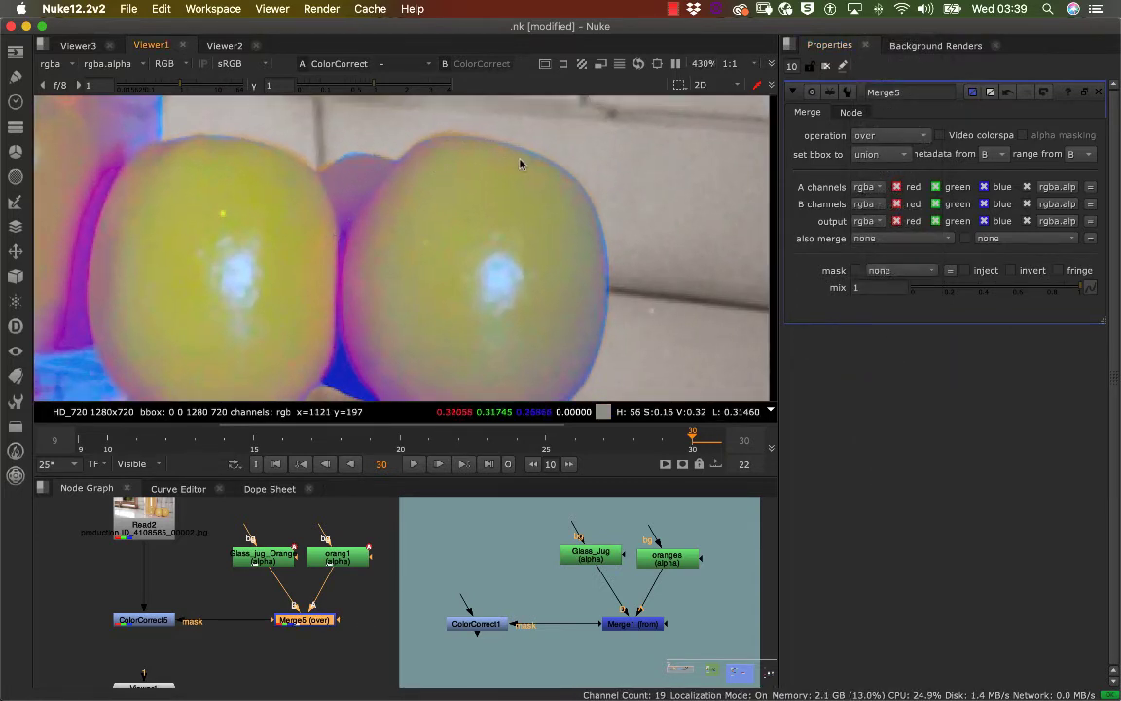
pyautogui.moveTo(393, 263); pyautogui.dragTo(475, 209, button='middle')
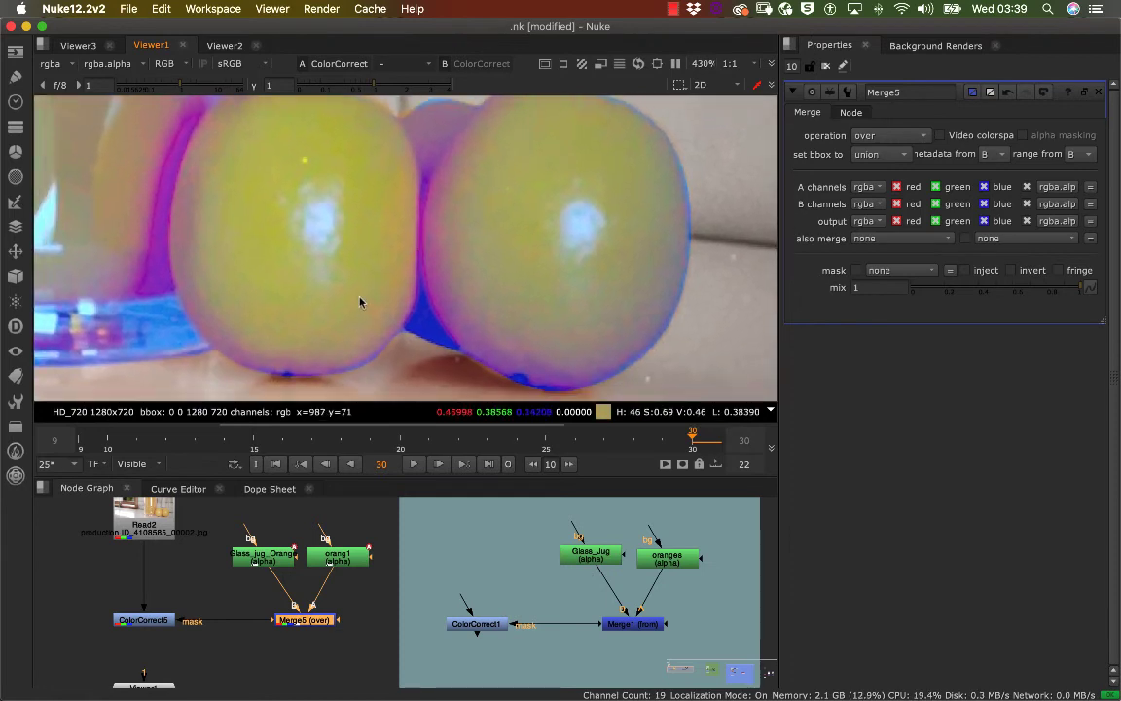
# - Disconnect the Glass_jug_Orange roto from Merge5, leaving orang1 as its only input
pyautogui.click(350, 592)
pyautogui.click(349, 562)
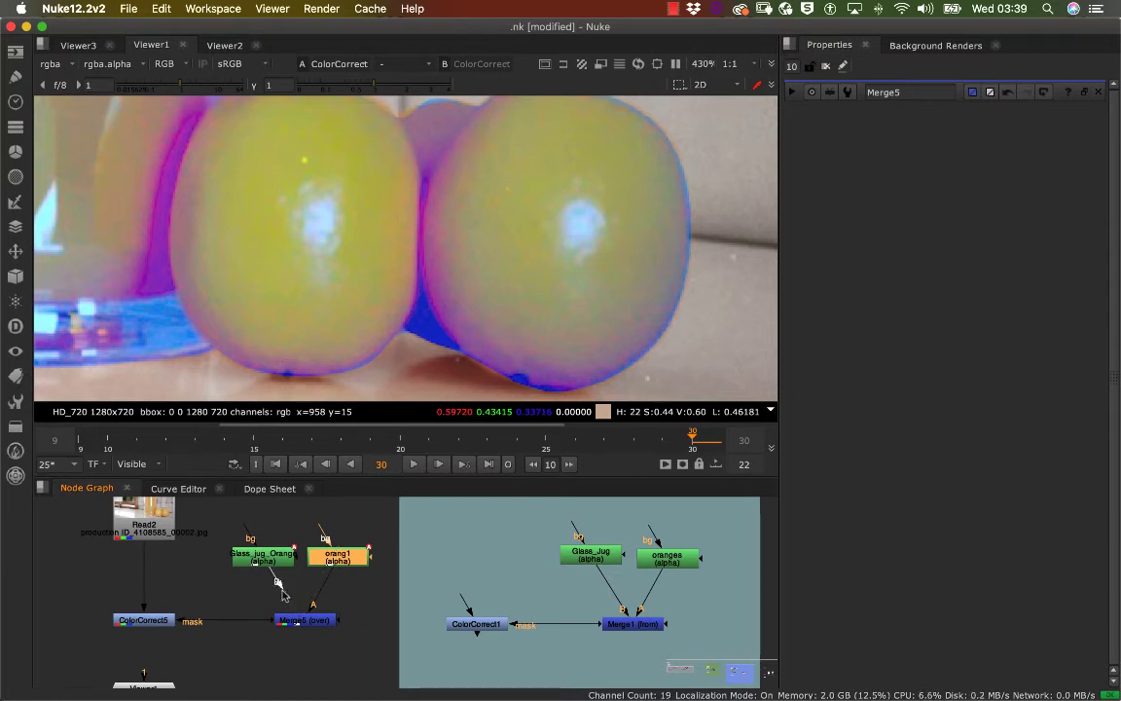
pyautogui.moveTo(284, 594); pyautogui.dragTo(286, 595)
pyautogui.moveTo(336, 332); pyautogui.dragTo(286, 315, button='middle')
# - View the output of Merge5 in the viewer as alpha and inspect the orange matte
pyautogui.doubleClick(303, 624)
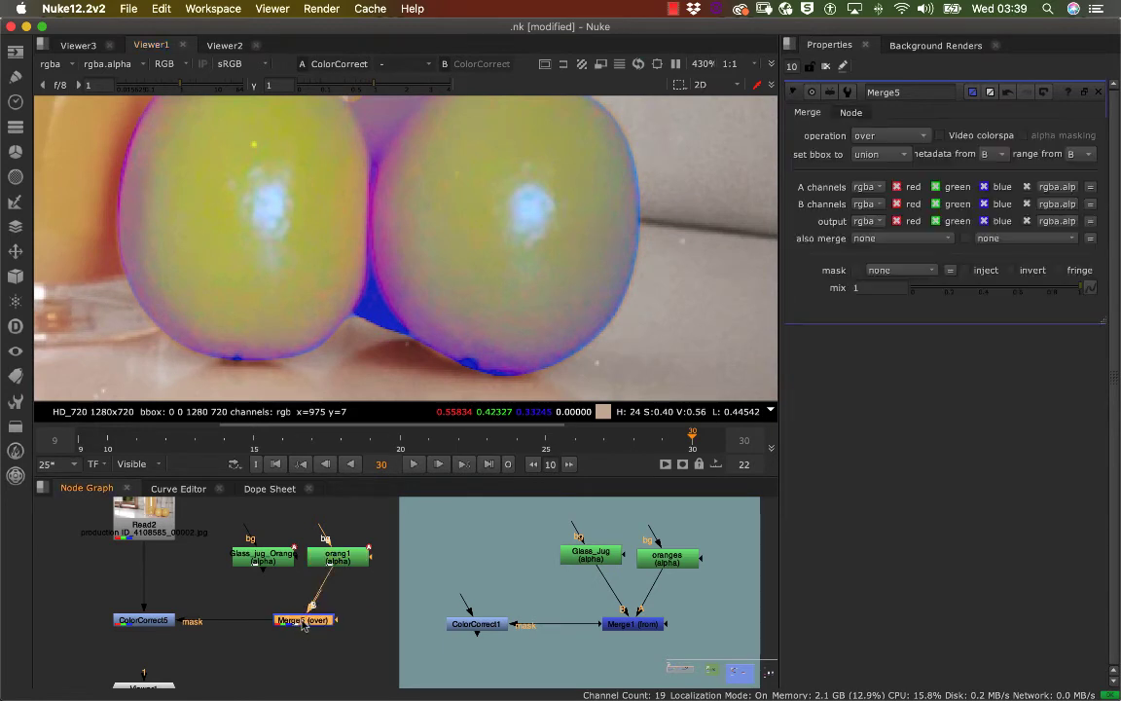
pyautogui.press('1')
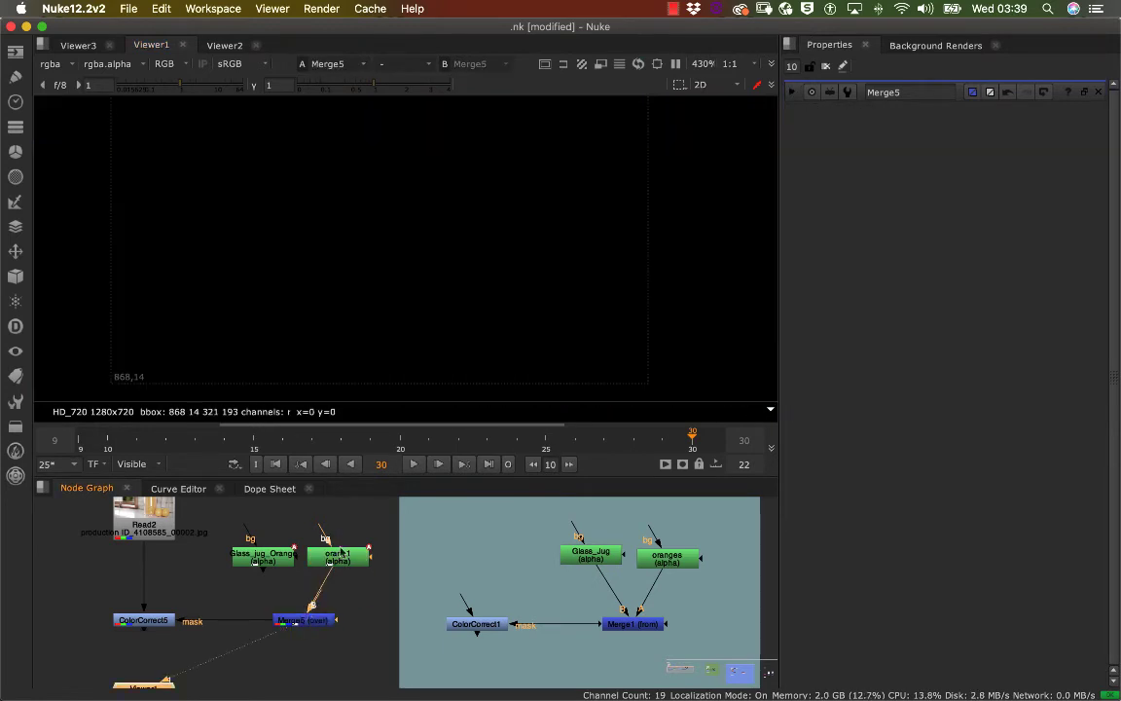
pyautogui.moveTo(340, 550); pyautogui.dragTo(341, 553)
pyautogui.press('a')
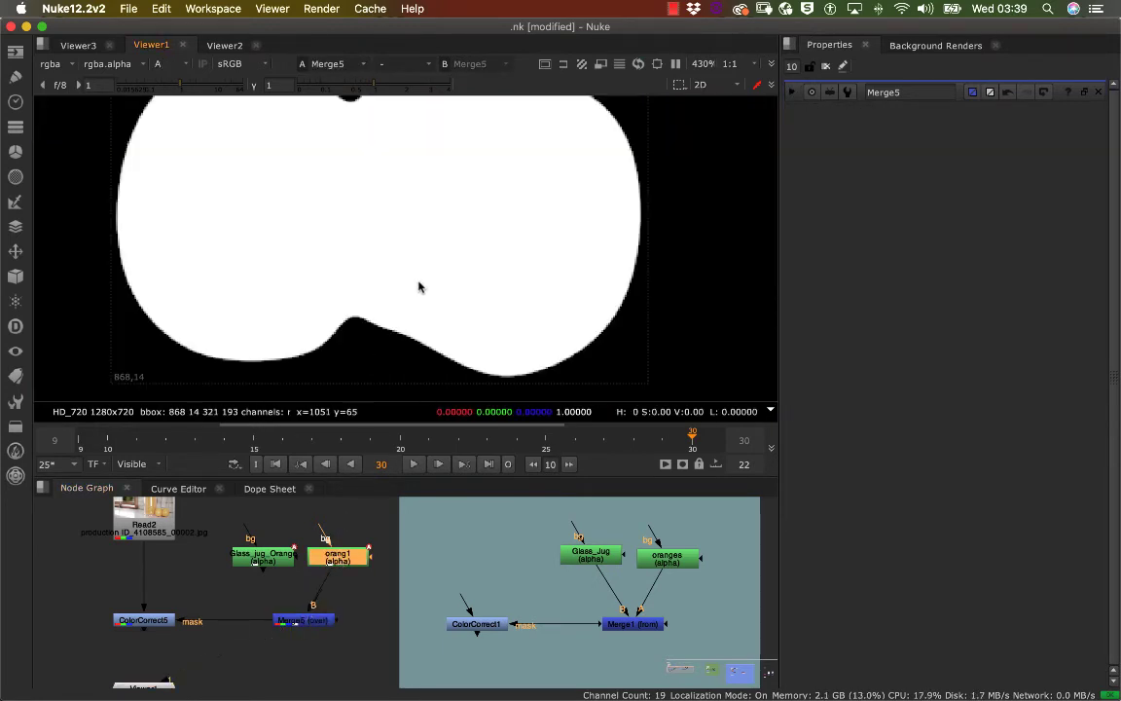
pyautogui.moveTo(438, 270)
pyautogui.keyDown('alt'); pyautogui.mouseDown(button='middle')
pyautogui.moveTo(416, 286)
pyautogui.moveTo(446, 270)
pyautogui.moveTo(435, 277)
pyautogui.mouseUp(button='middle'); pyautogui.keyUp('alt')
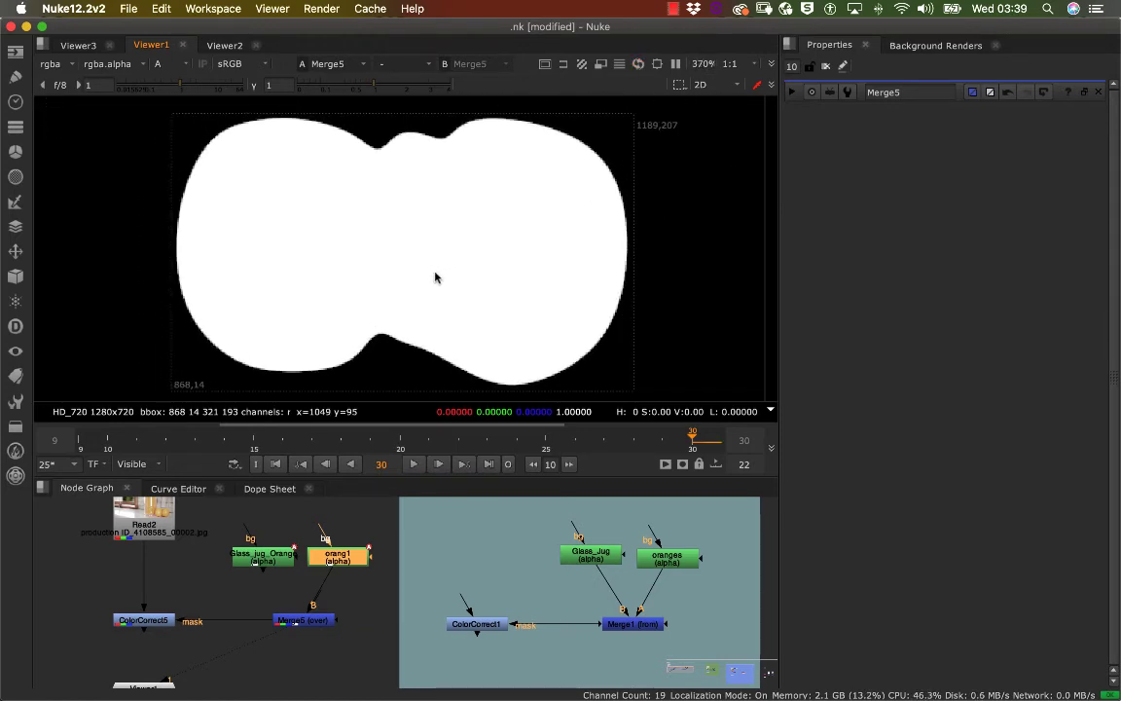
# - View the colour output of ColorCorrect5 and examine the corrected edges around and between the oranges
pyautogui.click(156, 625)
pyautogui.press('1')
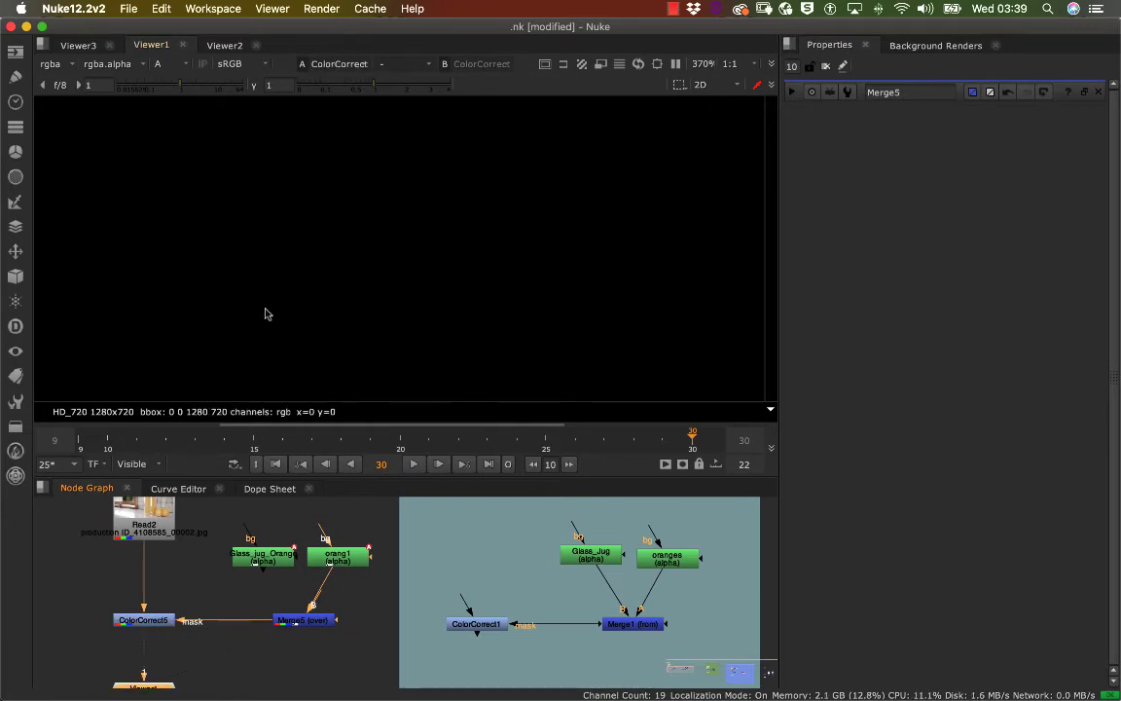
pyautogui.press('a')
pyautogui.scroll(-5, 376, 249)
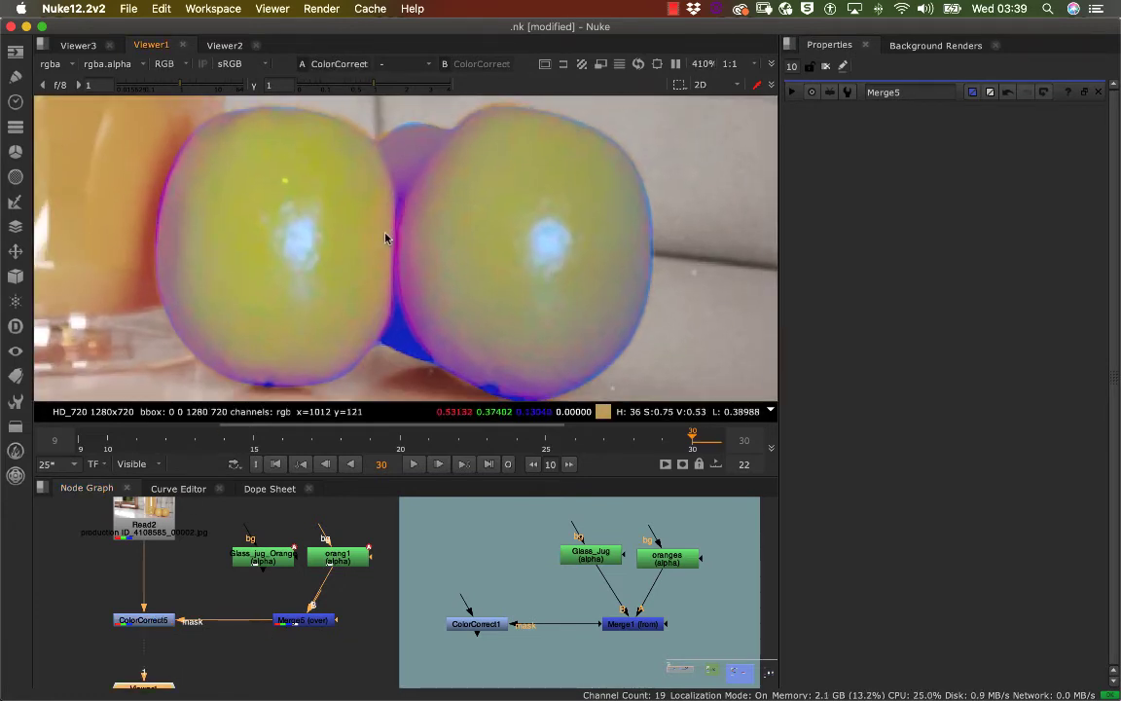
pyautogui.scroll(3, 376, 246)
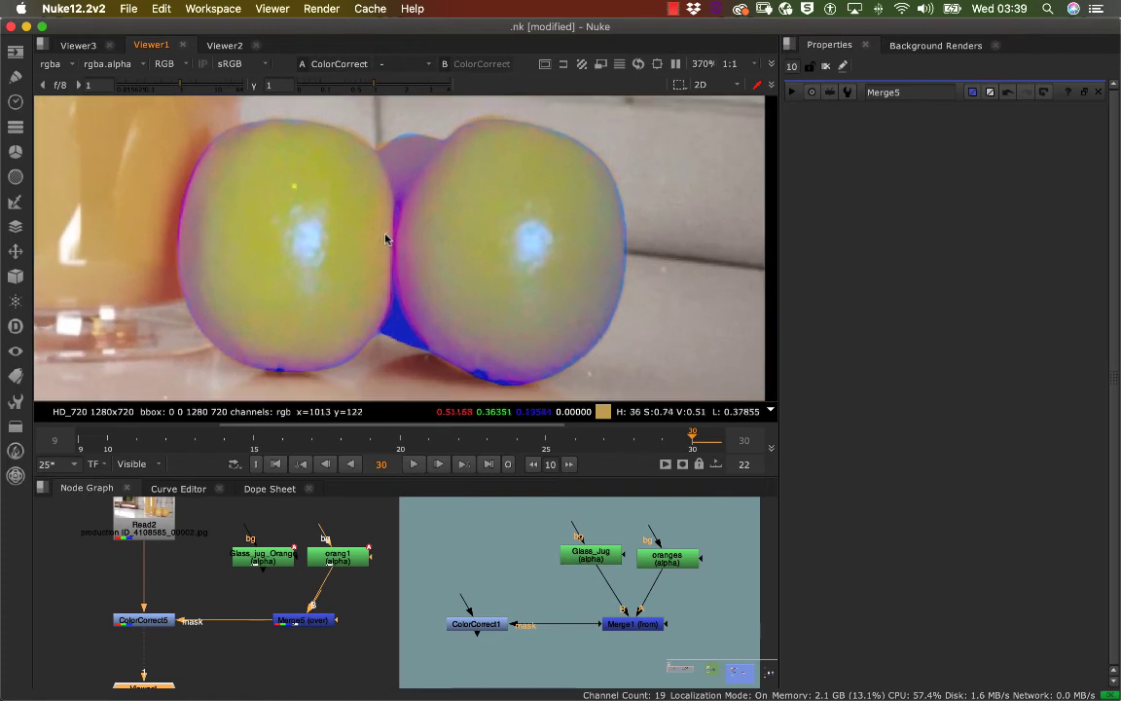
pyautogui.scroll(2, 394, 272)
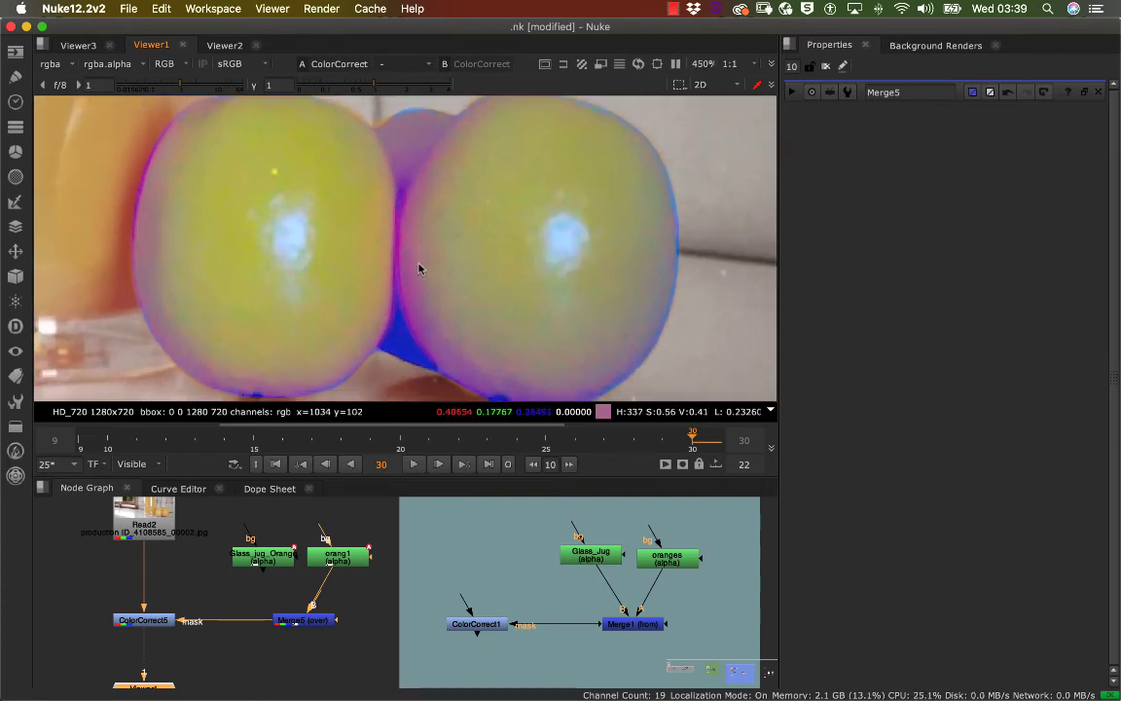
pyautogui.scroll(-3, 399, 287)
pyautogui.scroll(4, 394, 282)
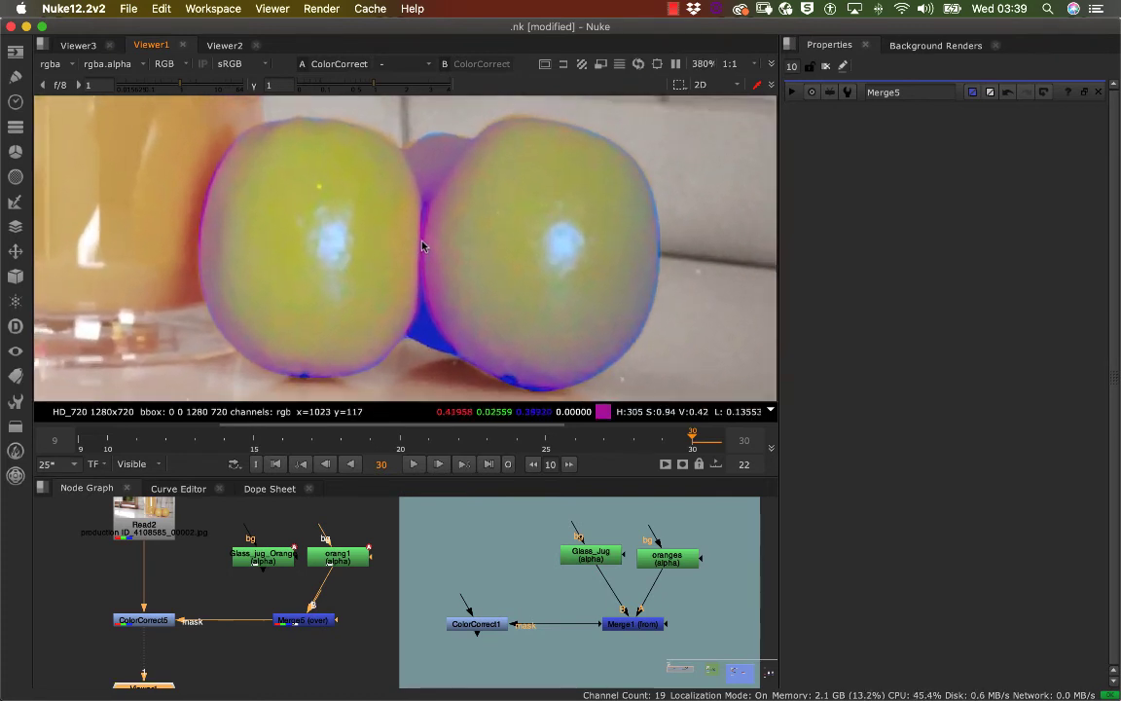
pyautogui.scroll(-2, 396, 225)
pyautogui.scroll(5, 407, 220)
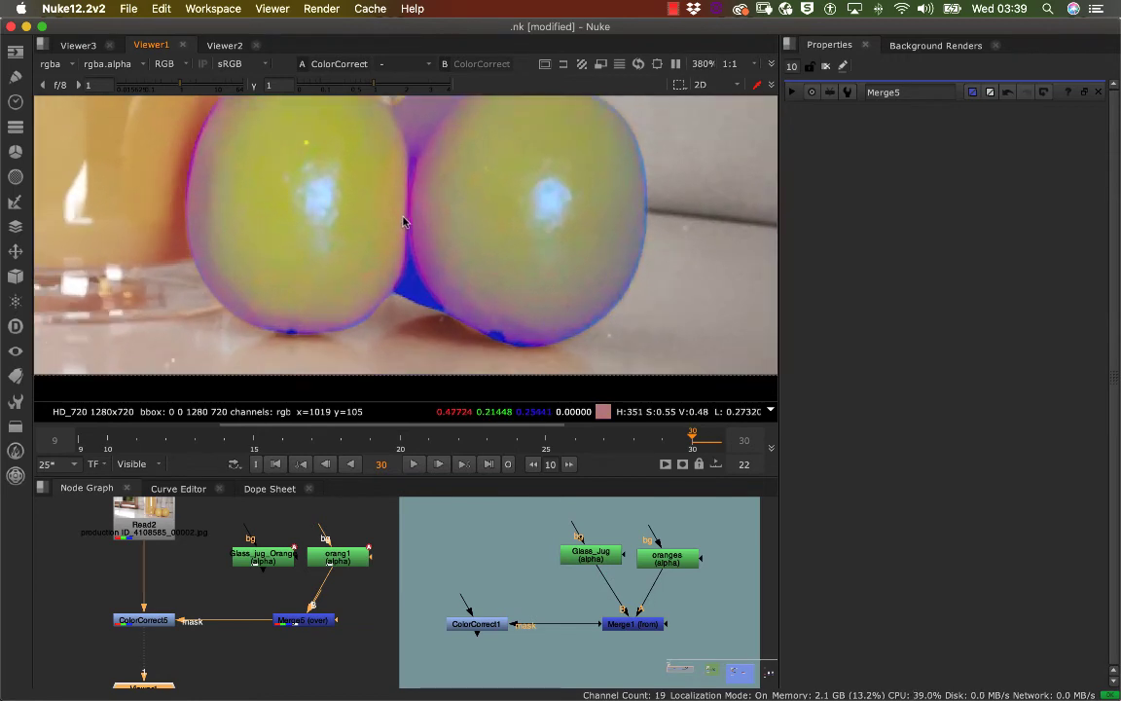
pyautogui.scroll(-3, 380, 292)
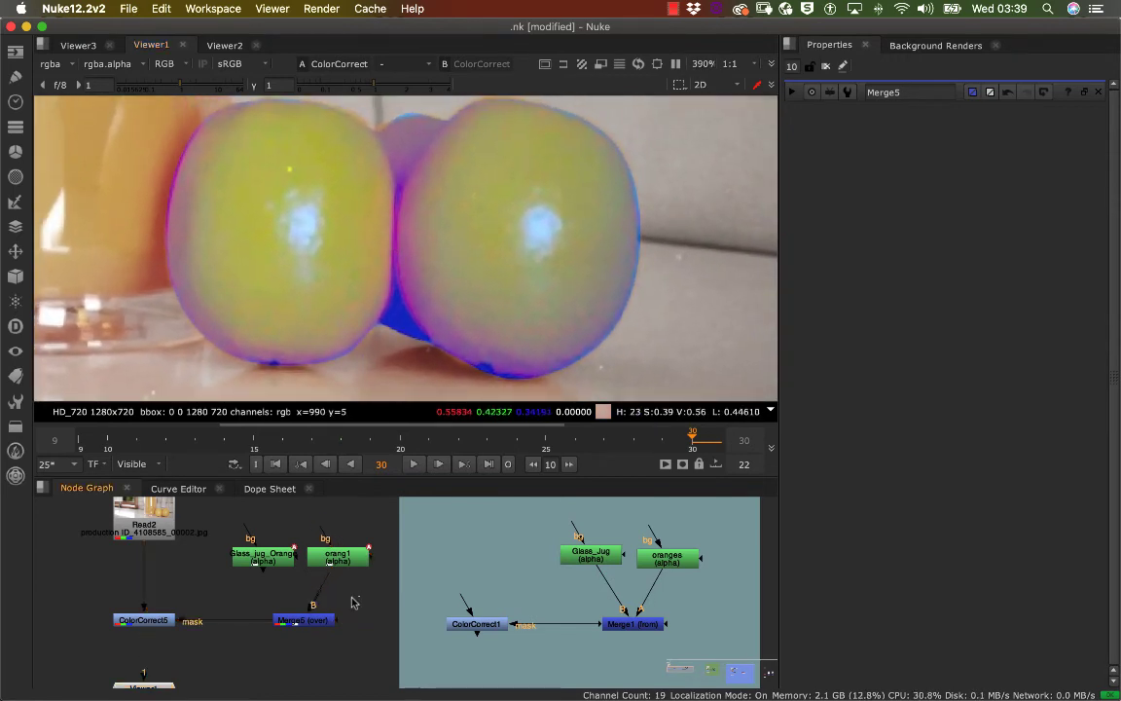
# - Open the properties of the orang1 roto and select its BSpline1 shape around the oranges
pyautogui.doubleClick(320, 621)
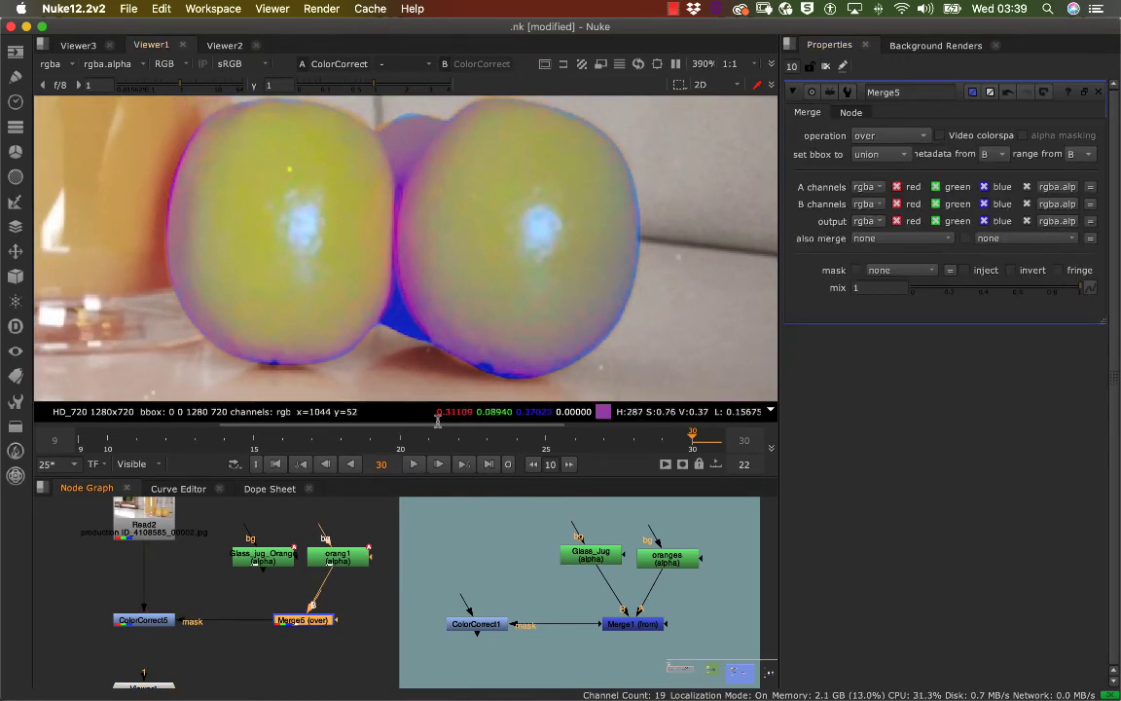
pyautogui.doubleClick(335, 555)
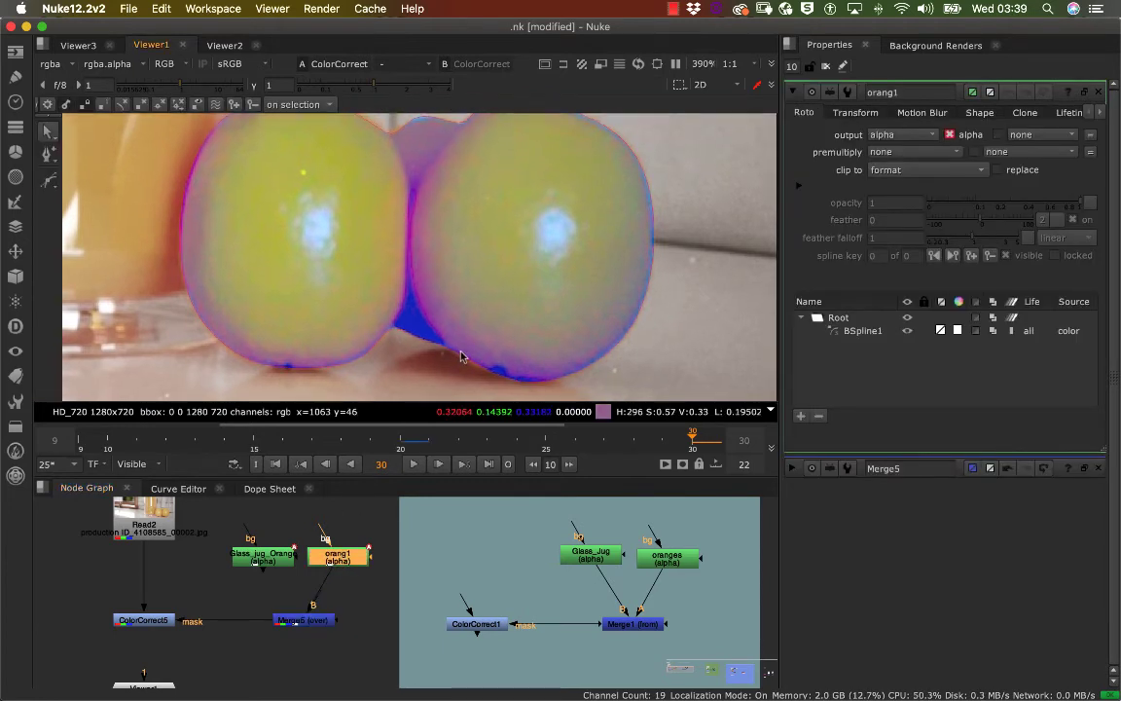
pyautogui.moveTo(462, 357)
pyautogui.mouseDown(button='middle')
pyautogui.moveTo(429, 370)
pyautogui.moveTo(411, 397)
pyautogui.moveTo(445, 363)
pyautogui.moveTo(437, 372)
pyautogui.mouseUp(button='middle')
pyautogui.click(448, 374)
pyautogui.moveTo(667, 244)
pyautogui.mouseDown(button='middle')
pyautogui.moveTo(696, 253)
pyautogui.moveTo(692, 267)
pyautogui.mouseUp(button='middle')
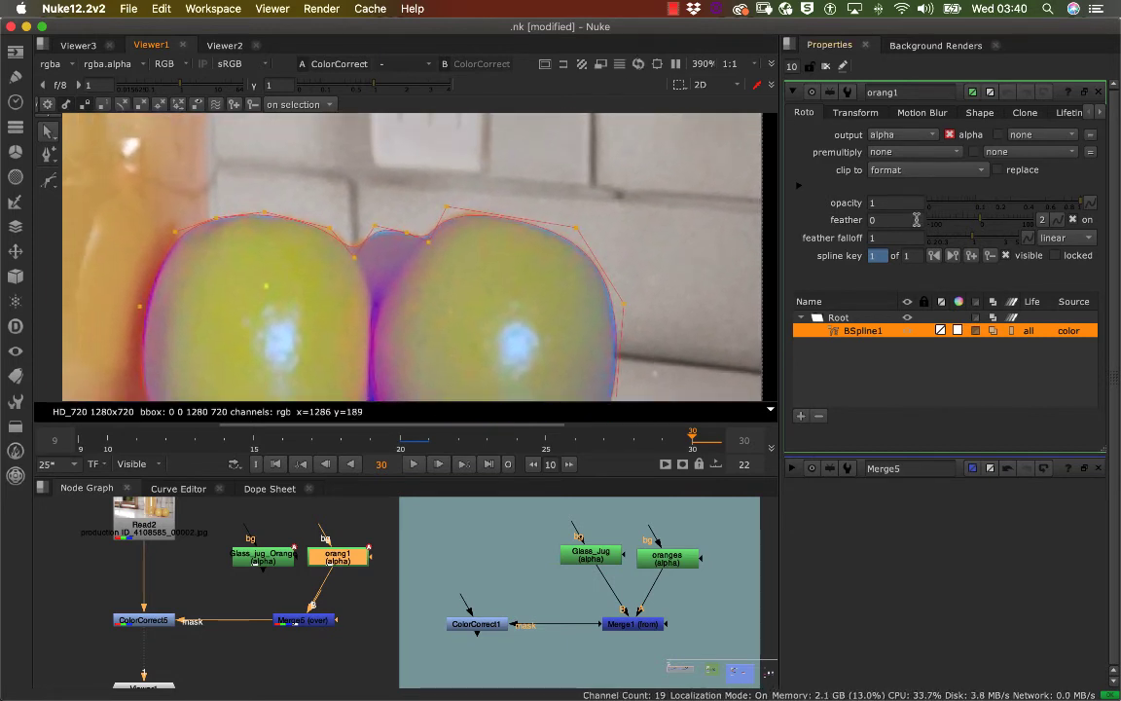
pyautogui.moveTo(624, 222); pyautogui.dragTo(650, 235, button='middle')
pyautogui.scroll(6, 657, 232)
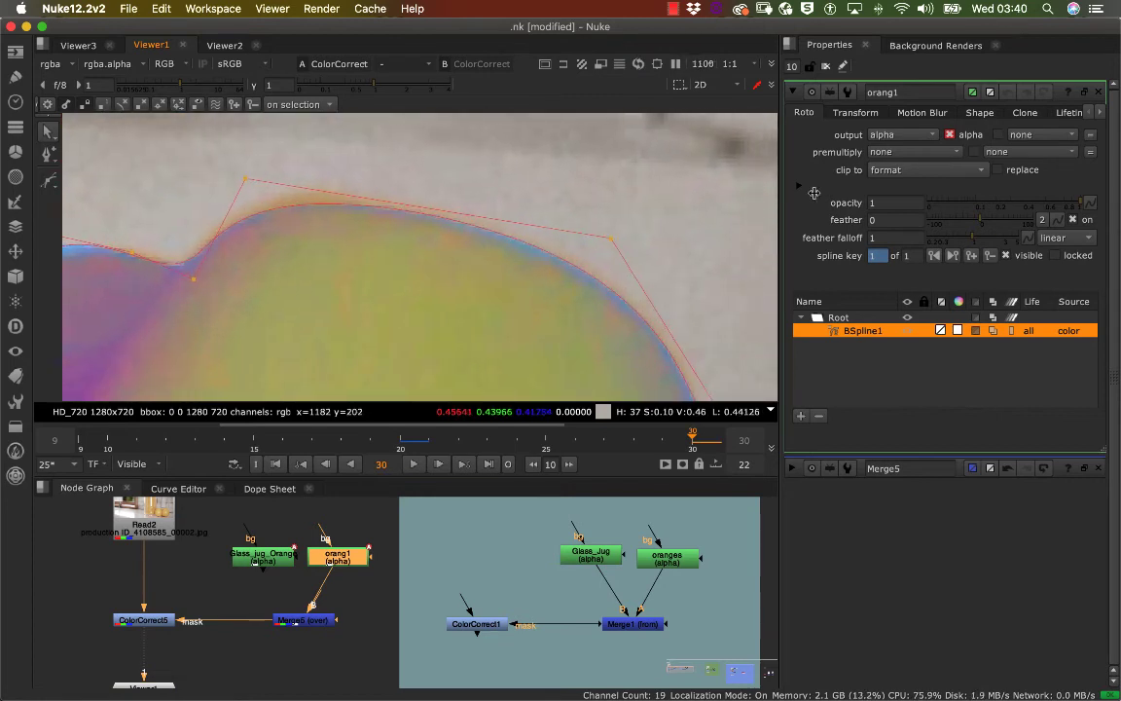
# - Try a feather of 3 on BSpline1 and check the upper edge between the oranges
pyautogui.moveTo(983, 218); pyautogui.dragTo(989, 218)
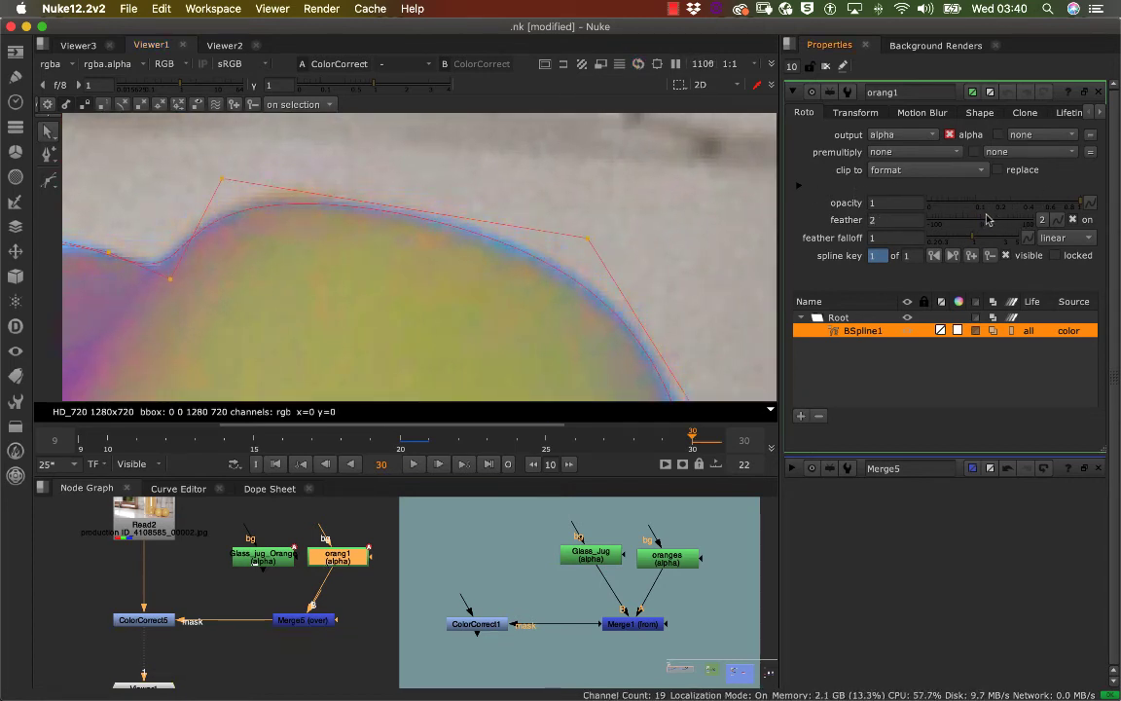
pyautogui.moveTo(499, 283); pyautogui.dragTo(701, 253, button='middle')
pyautogui.moveTo(525, 277); pyautogui.dragTo(656, 239, button='middle')
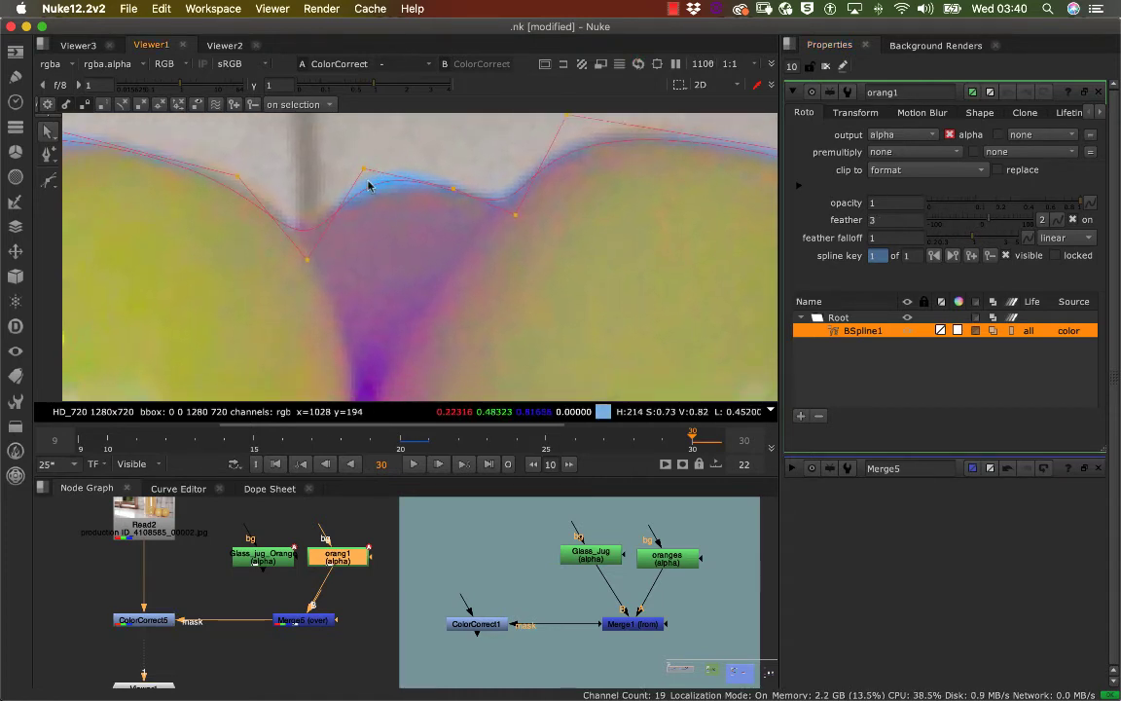
pyautogui.moveTo(448, 216); pyautogui.dragTo(336, 238, button='middle')
# - Set the feather of BSpline1 to 1 and inspect the dip between the oranges
pyautogui.click(881, 219)
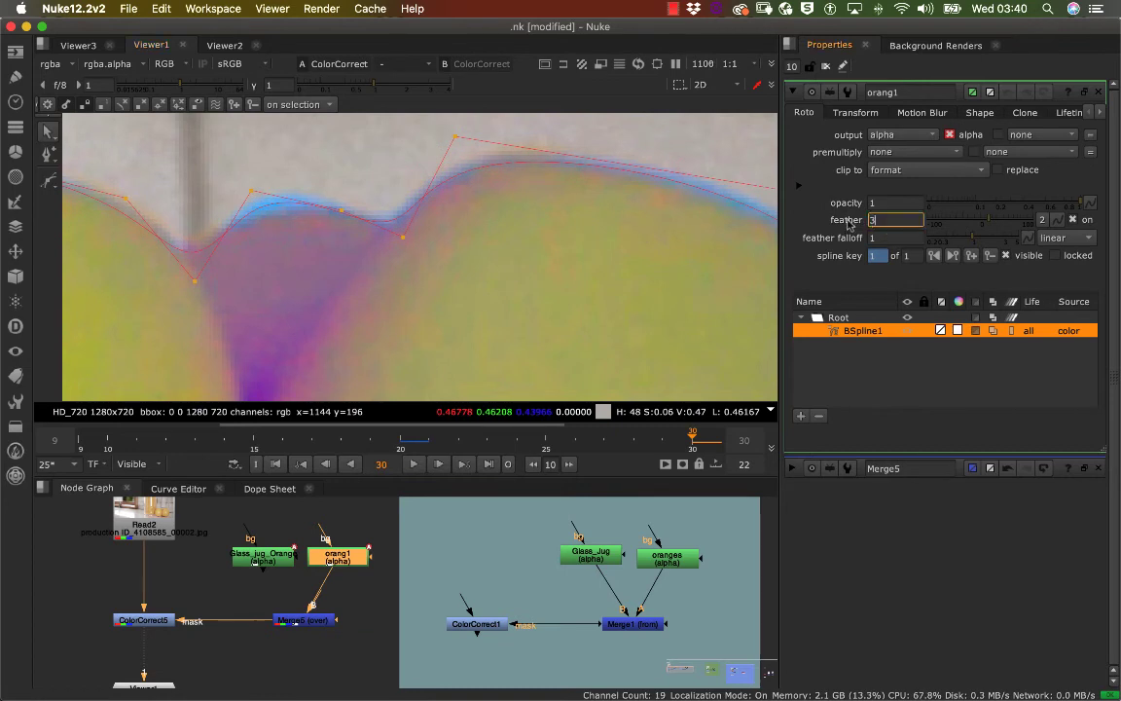
pyautogui.press('Return')
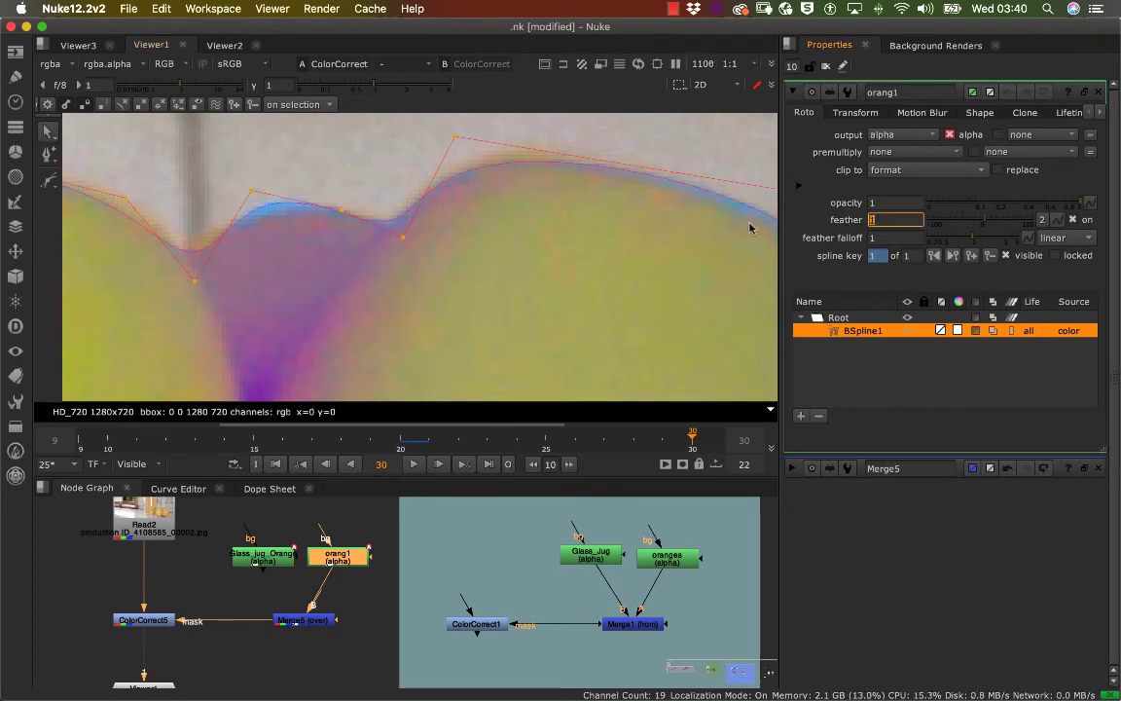
pyautogui.moveTo(584, 279); pyautogui.dragTo(562, 331, button='middle')
pyautogui.moveTo(304, 253); pyautogui.dragTo(396, 246, button='middle')
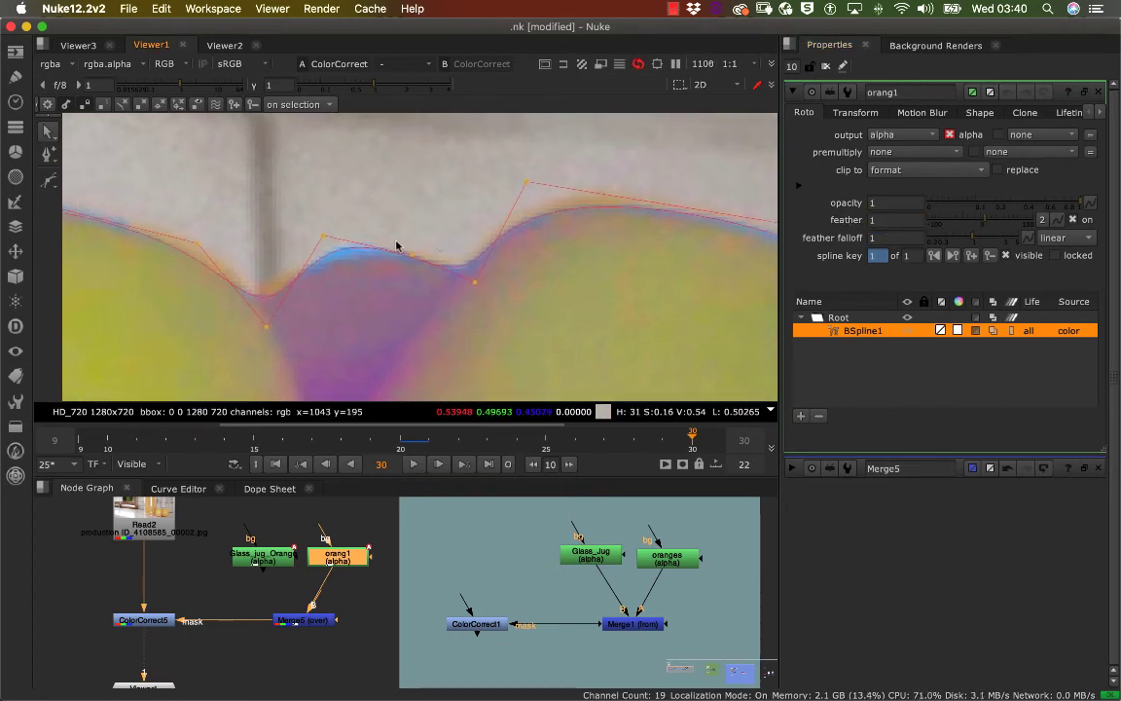
# - Adjust the feather handles of individual BSpline1 points along the upper edge of the oranges
pyautogui.moveTo(318, 243); pyautogui.dragTo(312, 228)
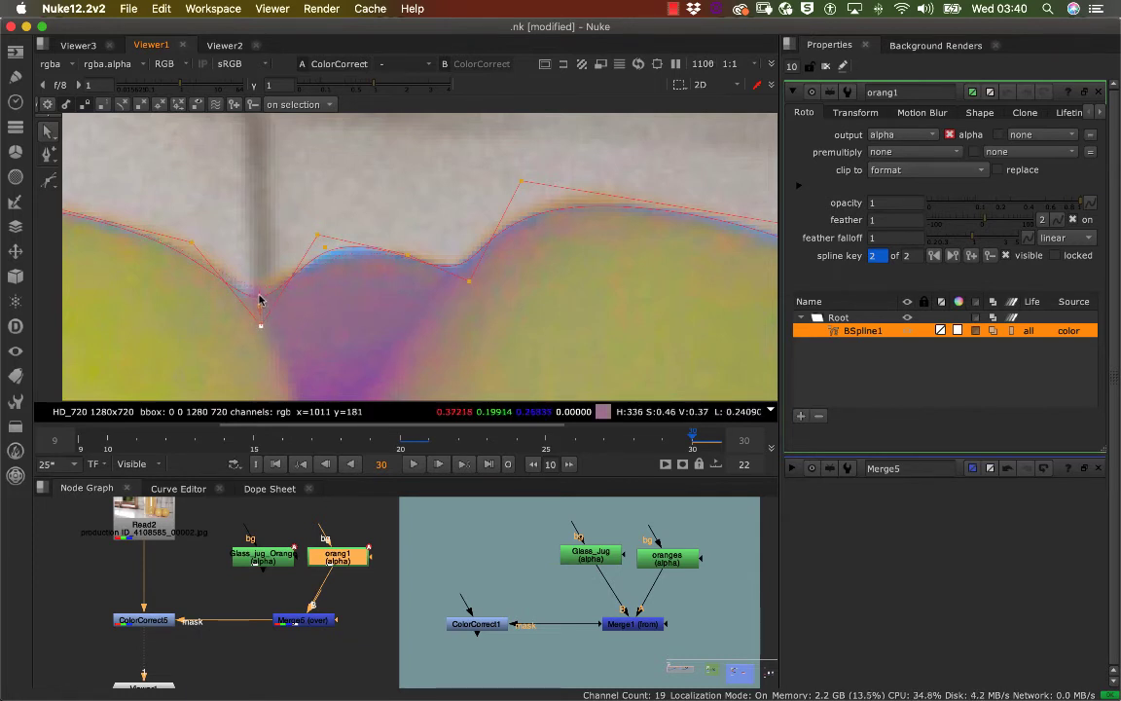
pyautogui.moveTo(486, 255); pyautogui.dragTo(304, 281, button='middle')
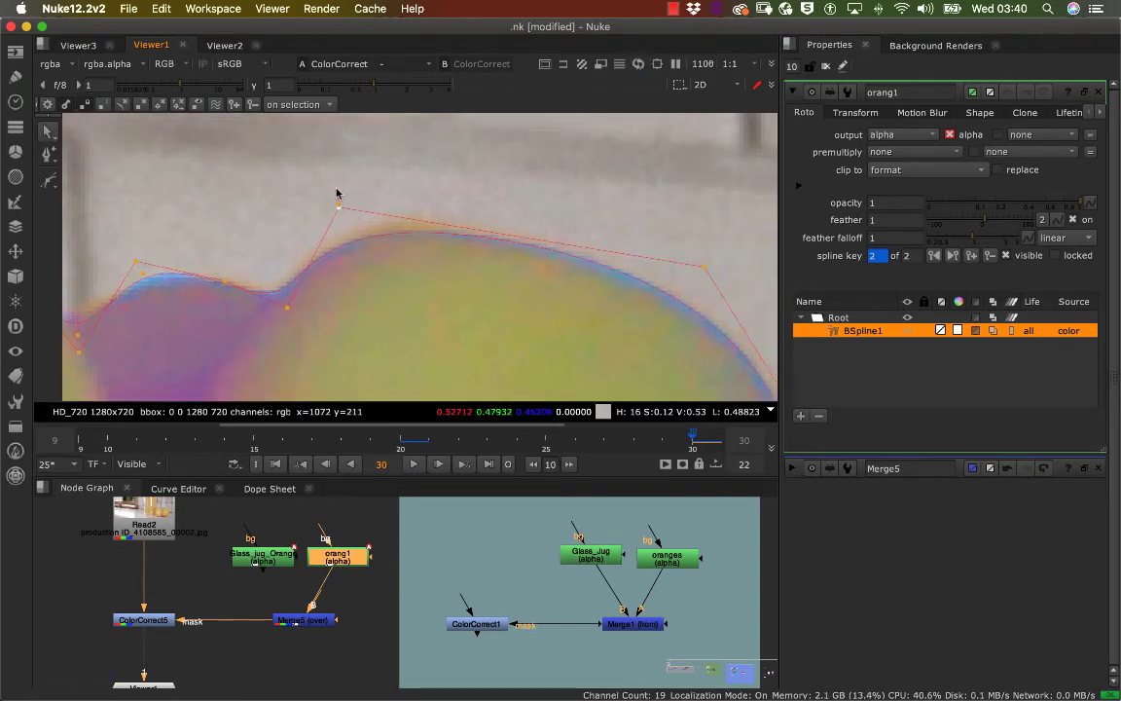
pyautogui.moveTo(512, 263); pyautogui.dragTo(201, 257, button='middle')
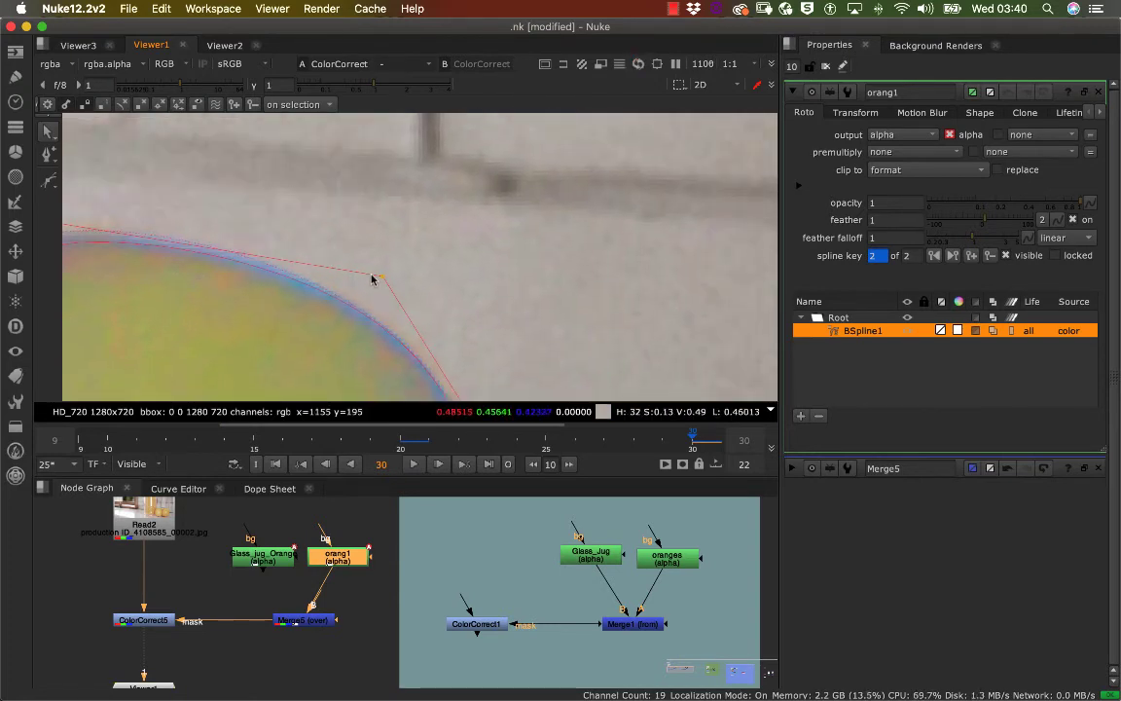
pyautogui.moveTo(373, 275); pyautogui.dragTo(355, 237, button='middle')
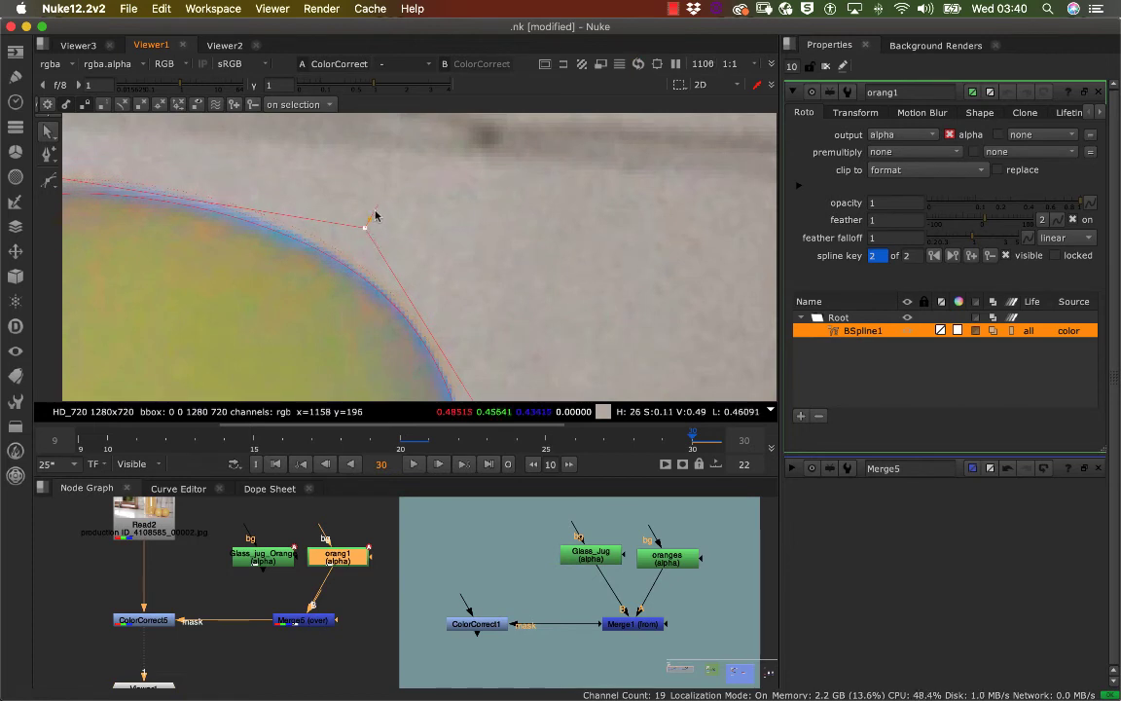
pyautogui.moveTo(376, 214); pyautogui.dragTo(353, 249)
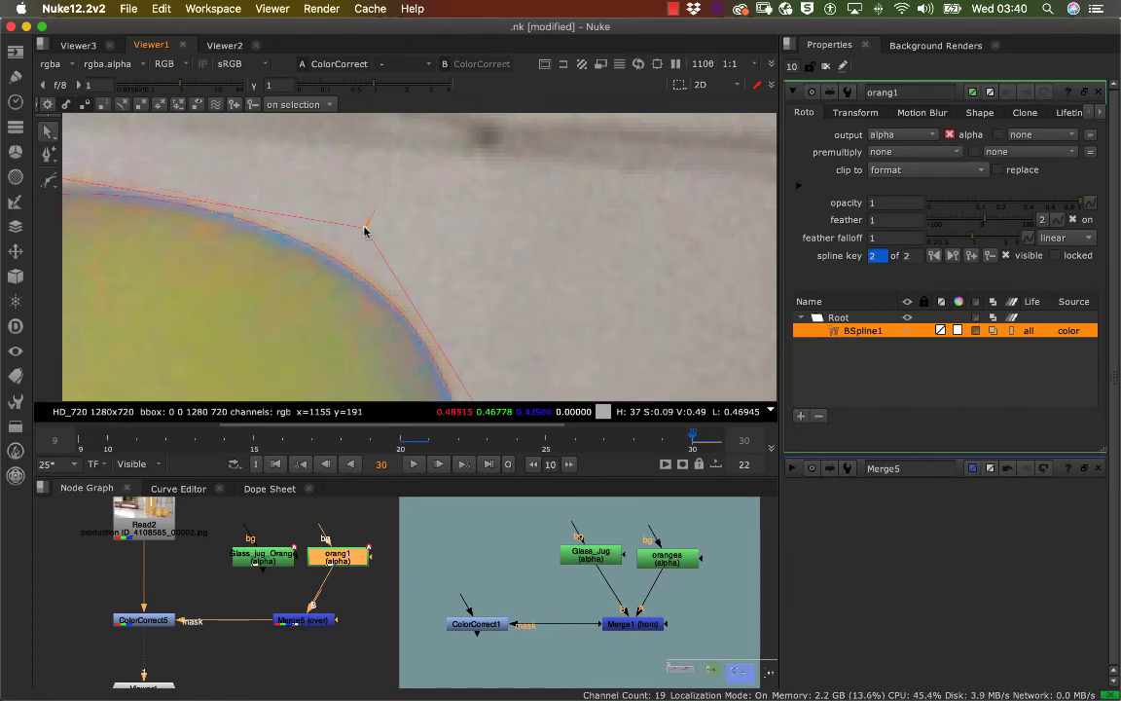
# - Examine the right orange's outer edge from its upper curve down to the lower right corner
pyautogui.moveTo(465, 375); pyautogui.dragTo(382, 250, button='middle')
pyautogui.moveTo(408, 327); pyautogui.dragTo(378, 236, button='middle')
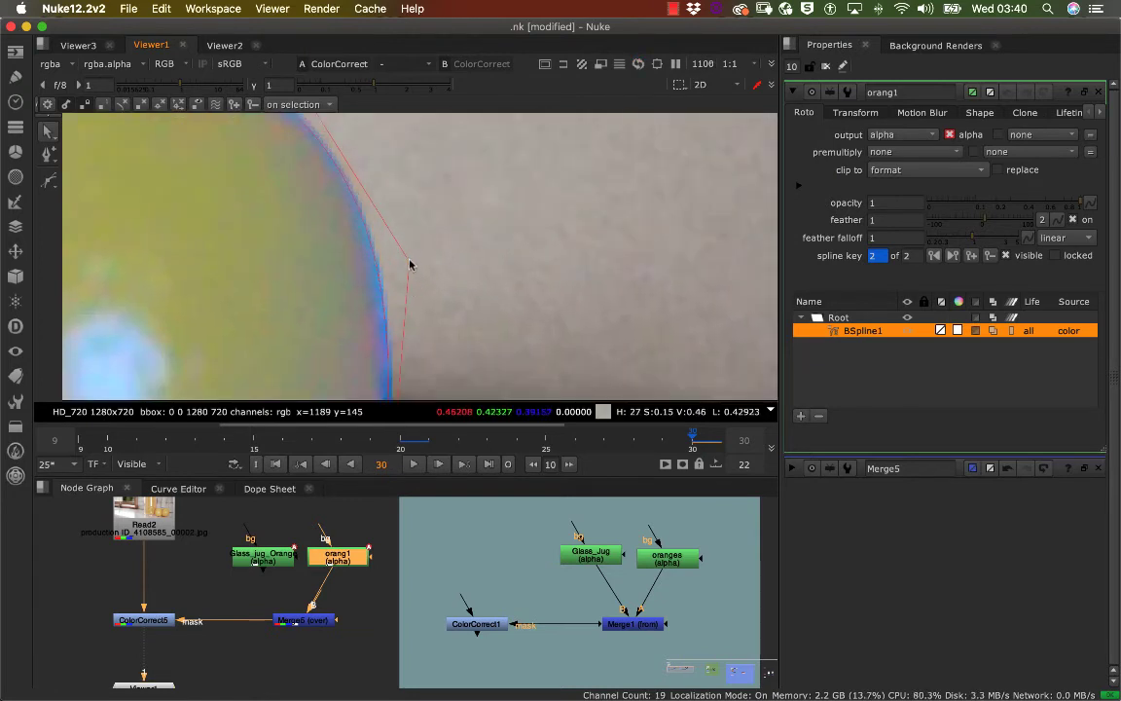
pyautogui.moveTo(399, 398); pyautogui.dragTo(421, 243, button='middle')
pyautogui.moveTo(429, 364); pyautogui.dragTo(499, 256, button='middle')
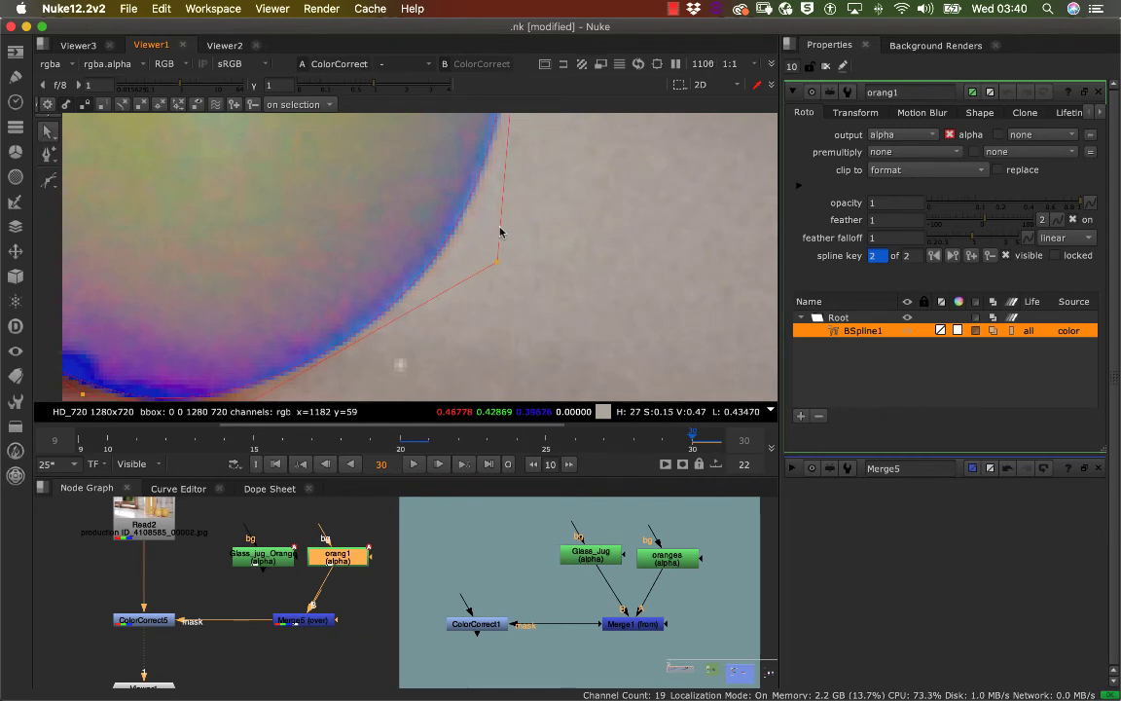
pyautogui.scroll(3, 505, 249)
pyautogui.moveTo(655, 236); pyautogui.dragTo(589, 233, button='middle')
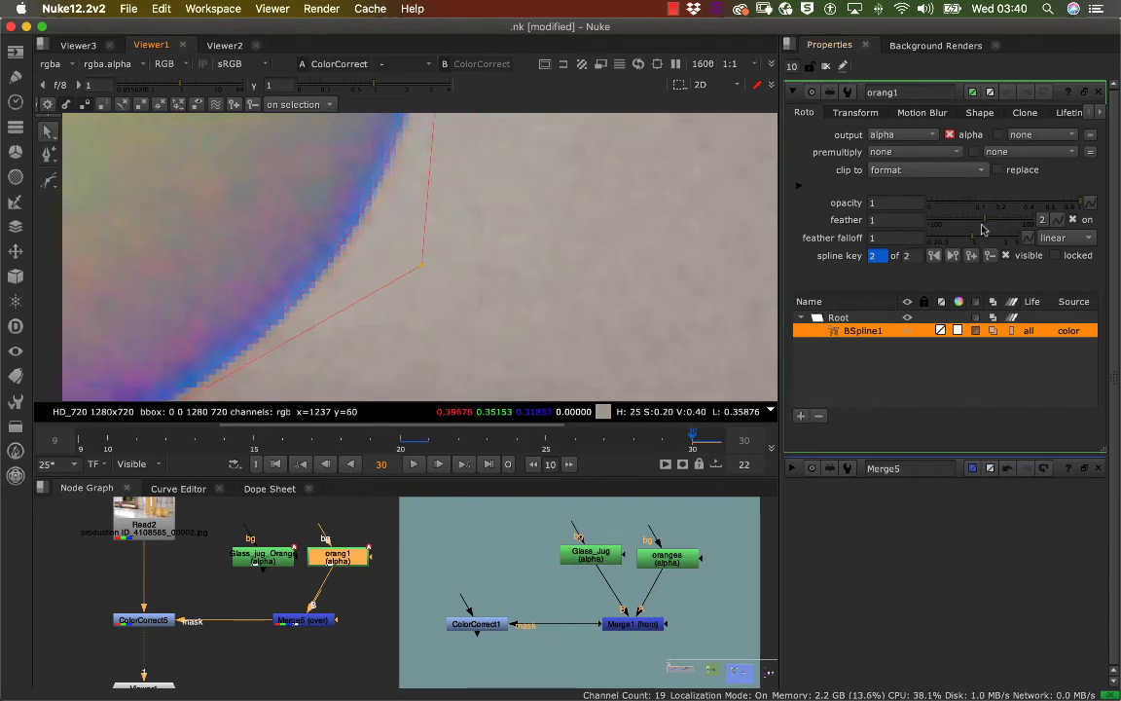
# - Set the feather of BSpline1 to 0 and pull out the point feather handles along the right orange's lower right edge
pyautogui.moveTo(983, 230); pyautogui.dragTo(978, 221)
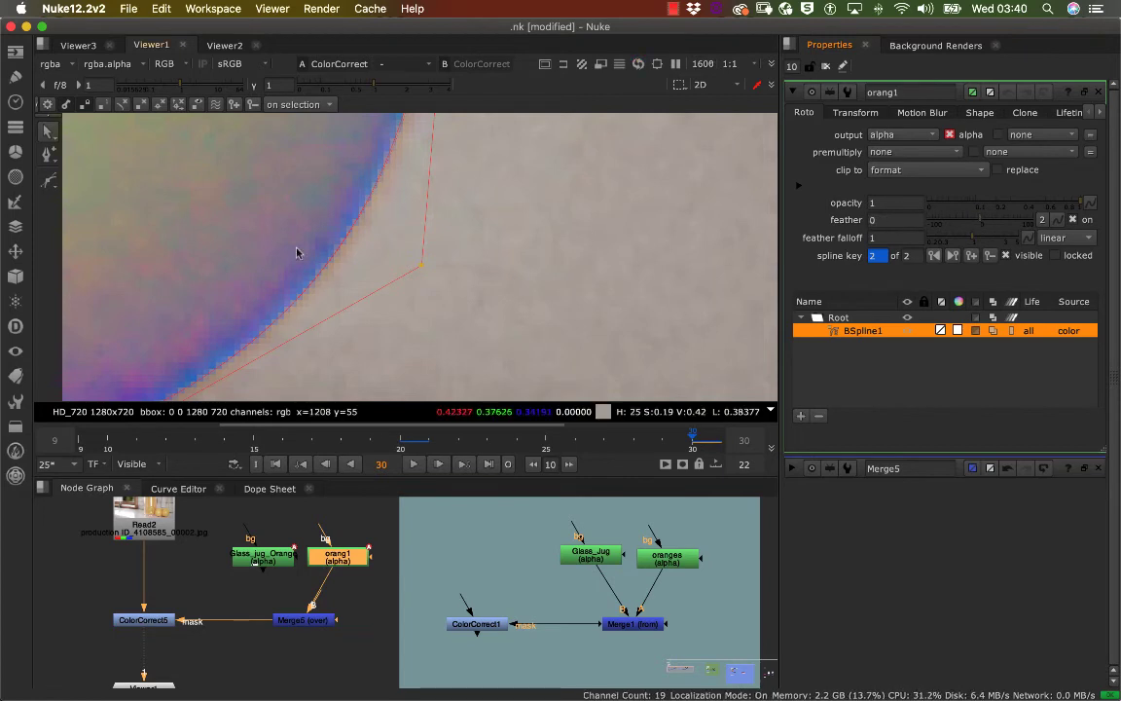
pyautogui.click(421, 269)
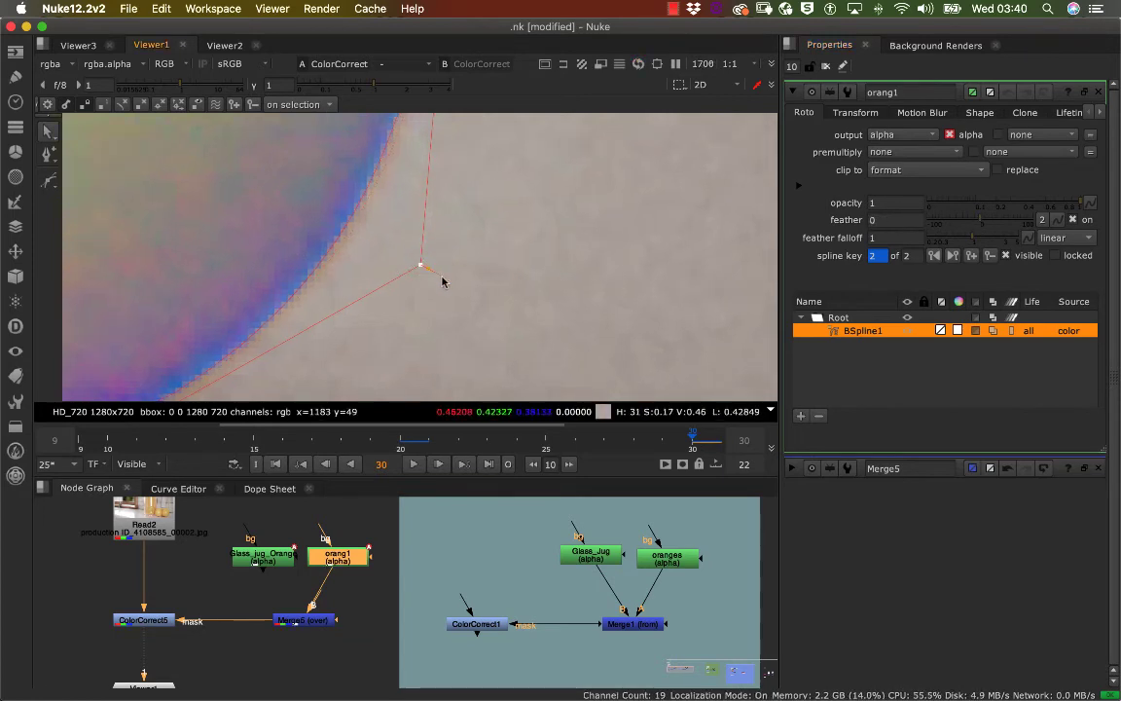
pyautogui.moveTo(397, 262); pyautogui.dragTo(532, 252, button='middle')
pyautogui.moveTo(305, 301); pyautogui.dragTo(419, 249, button='middle')
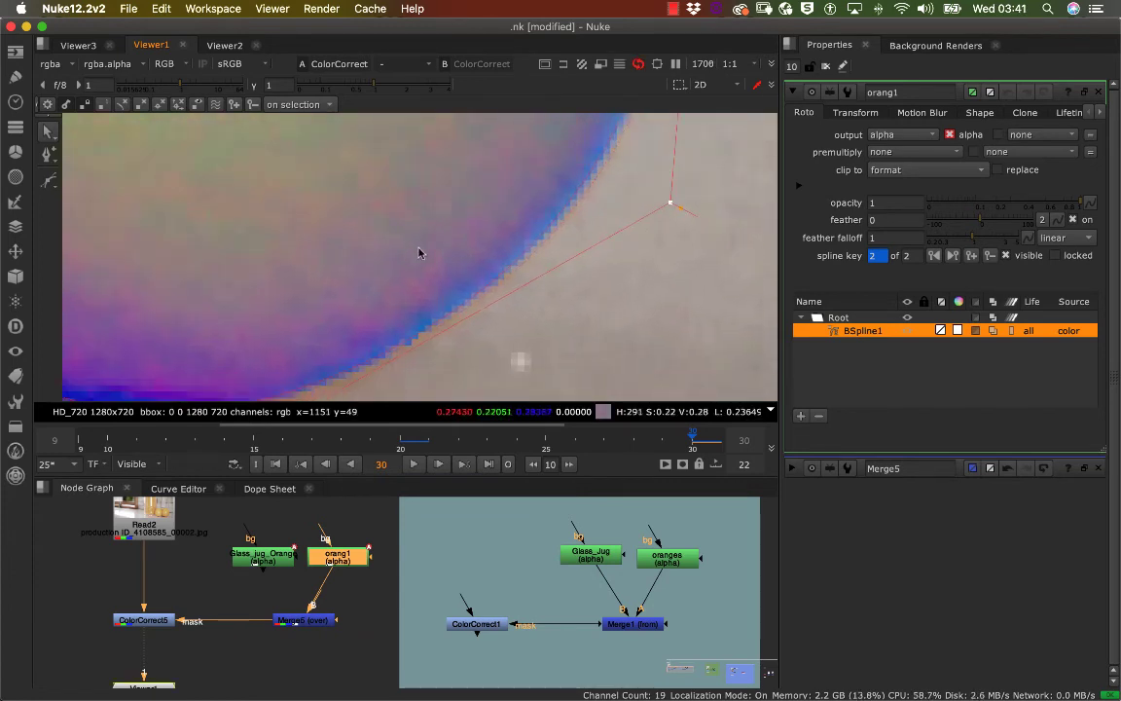
pyautogui.moveTo(396, 374); pyautogui.dragTo(510, 232, button='middle')
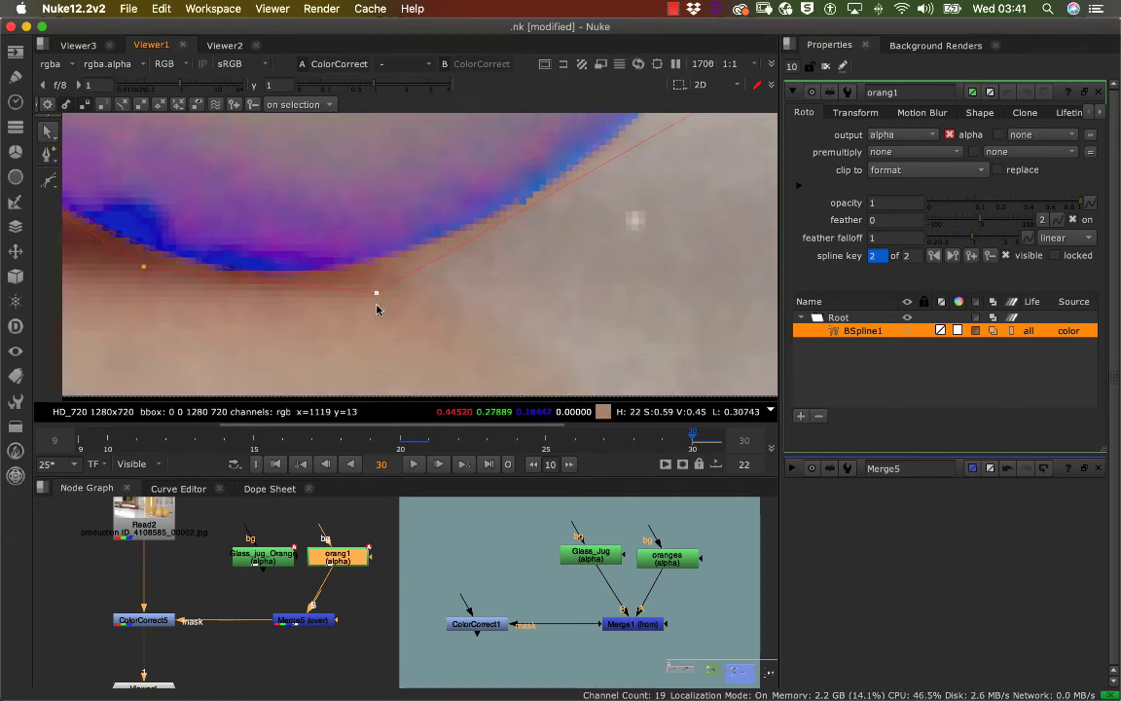
pyautogui.moveTo(385, 320); pyautogui.dragTo(383, 324)
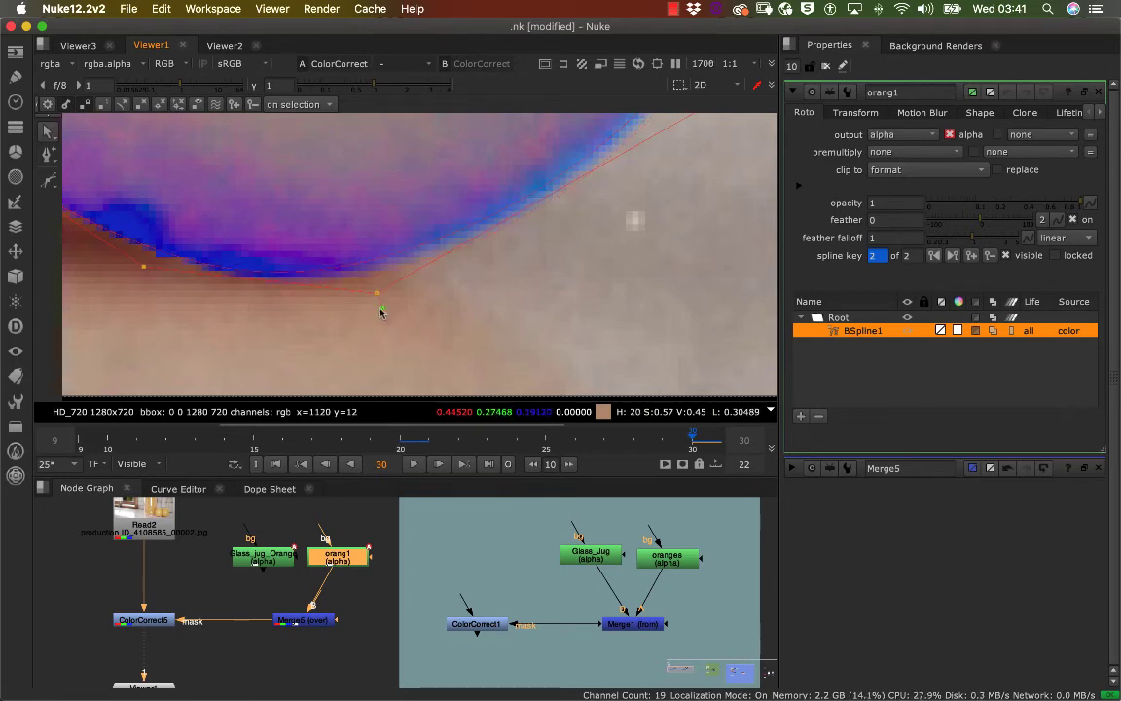
# - Pull out the feather handles of the points along the right orange's bottom and the lower notch between the oranges
pyautogui.moveTo(383, 319); pyautogui.dragTo(545, 336, button='middle')
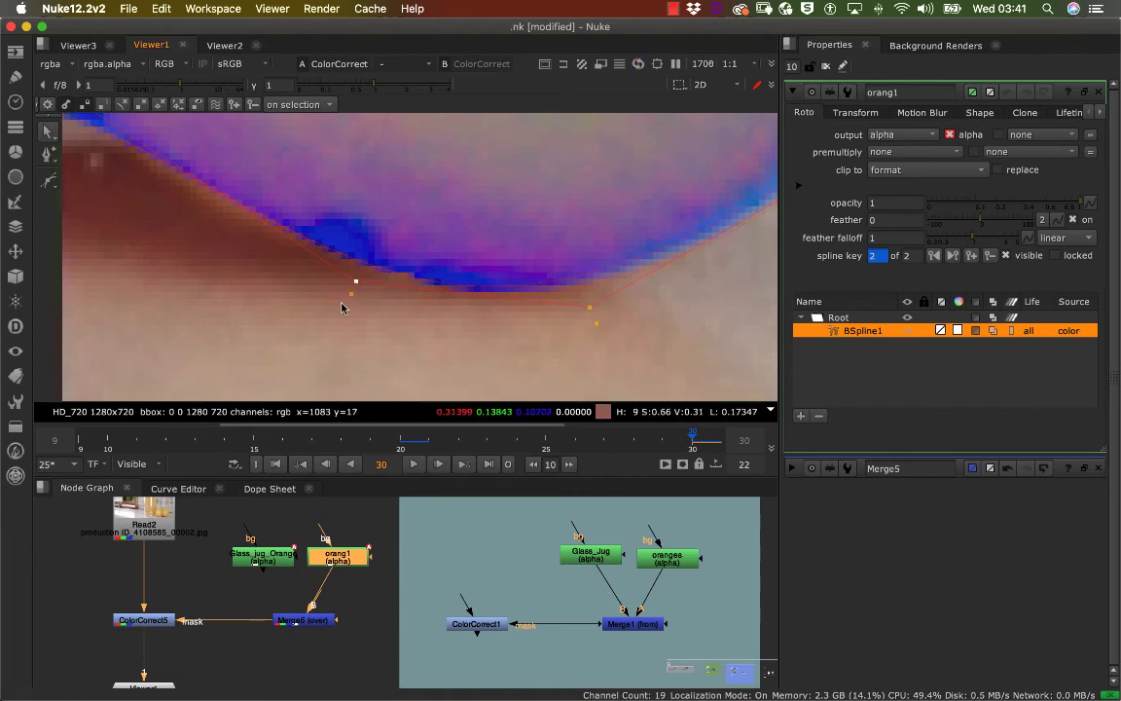
pyautogui.moveTo(213, 277); pyautogui.dragTo(531, 339, button='middle')
pyautogui.moveTo(344, 283); pyautogui.dragTo(323, 341, button='middle')
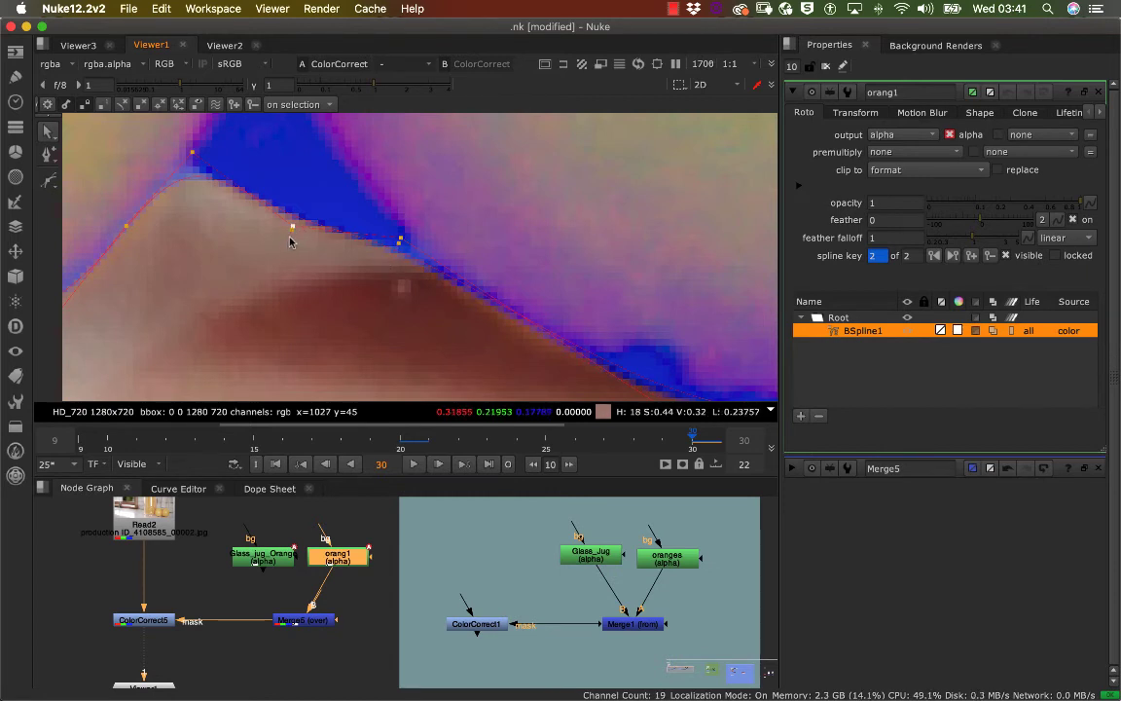
pyautogui.moveTo(217, 255); pyautogui.dragTo(322, 268, button='middle')
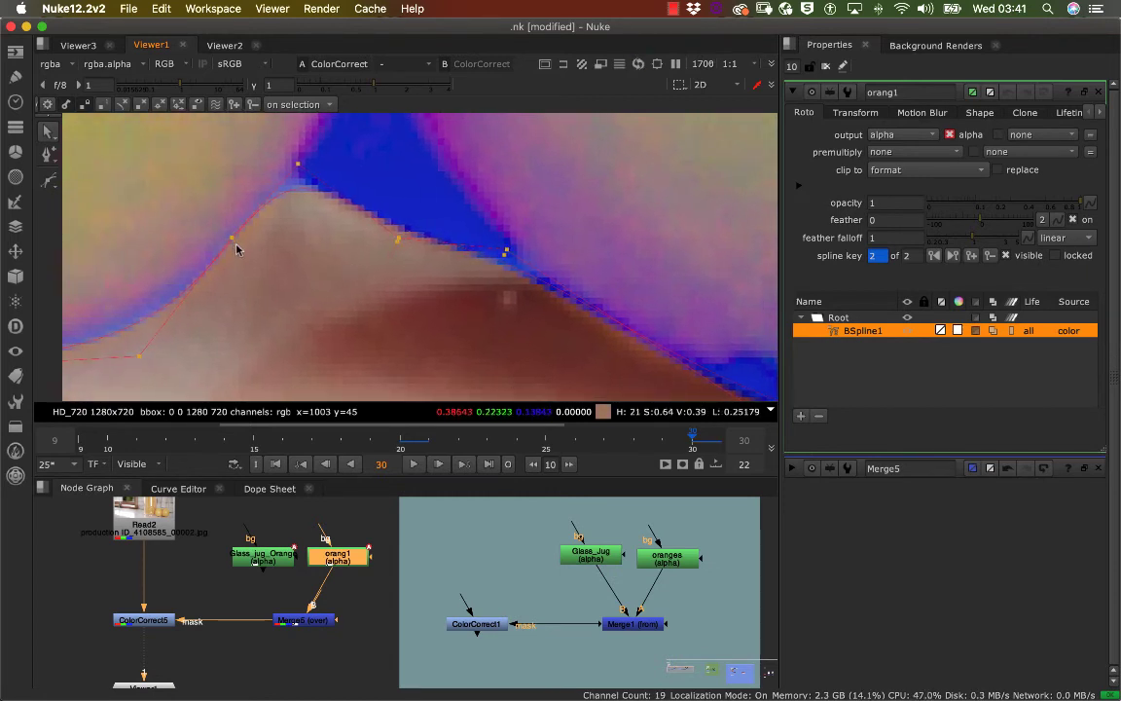
pyautogui.moveTo(294, 256); pyautogui.dragTo(490, 217, button='middle')
pyautogui.moveTo(355, 294); pyautogui.dragTo(428, 235, button='middle')
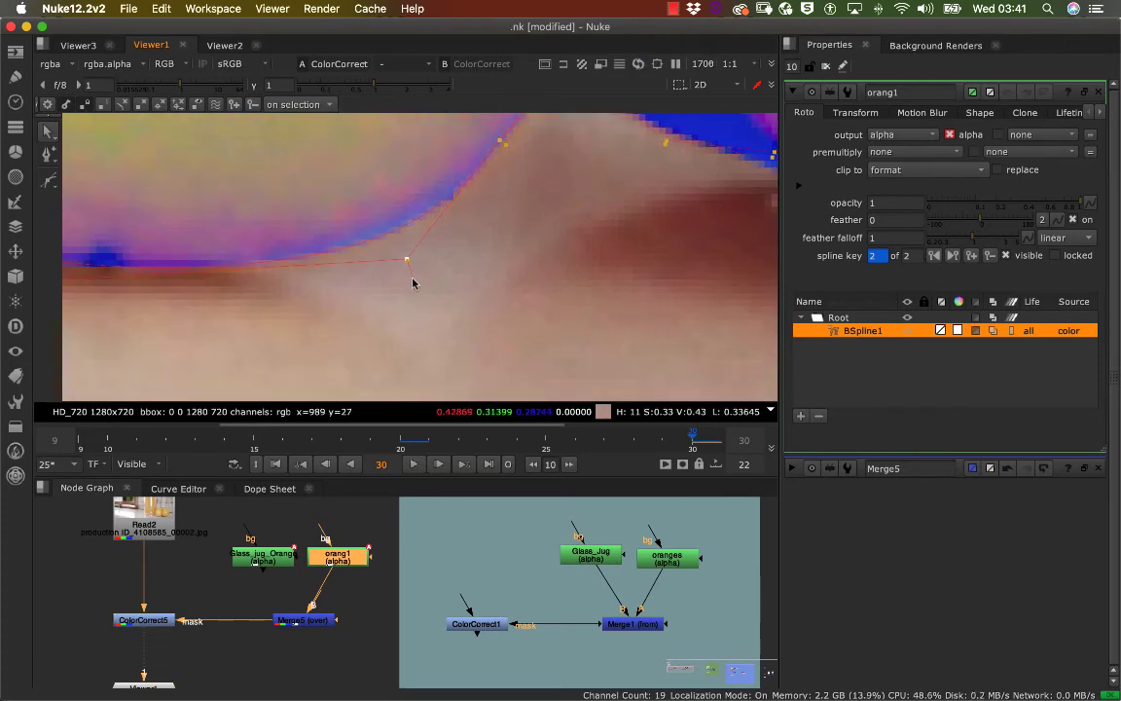
# - Pull out the feather handles of the points along the left orange's bottom and lower left edge
pyautogui.moveTo(275, 312)
pyautogui.mouseDown(button='middle')
pyautogui.moveTo(472, 294)
pyautogui.moveTo(316, 300)
pyautogui.mouseUp(button='middle')
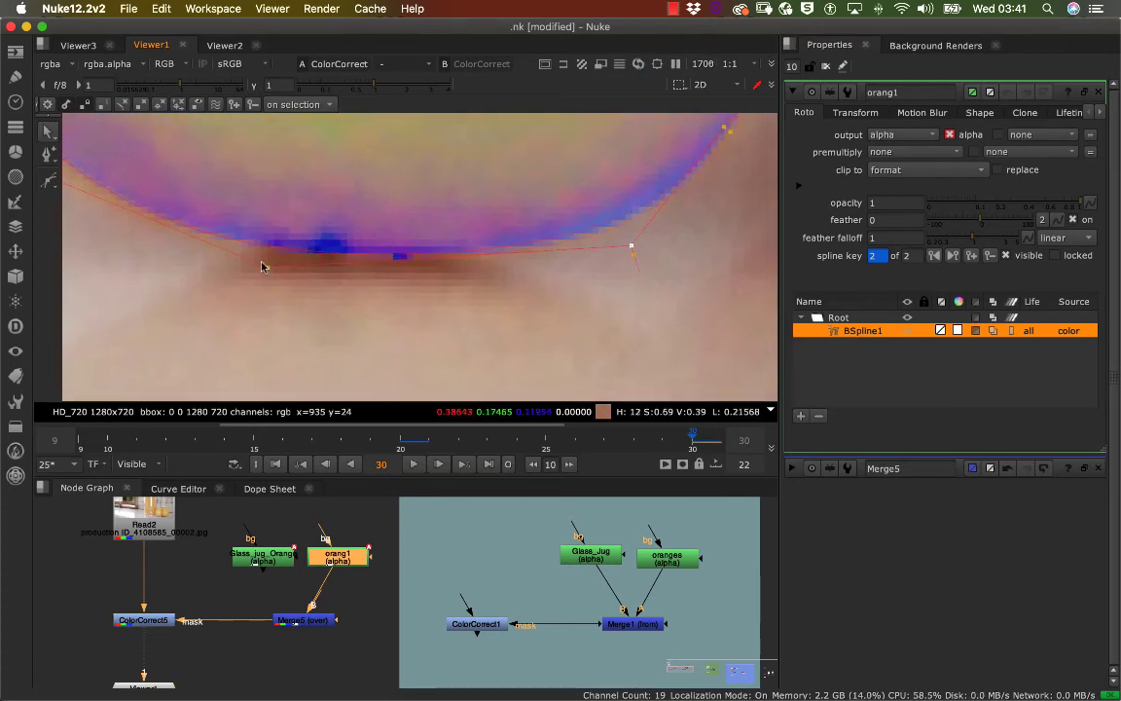
pyautogui.scroll(-2, 267, 283)
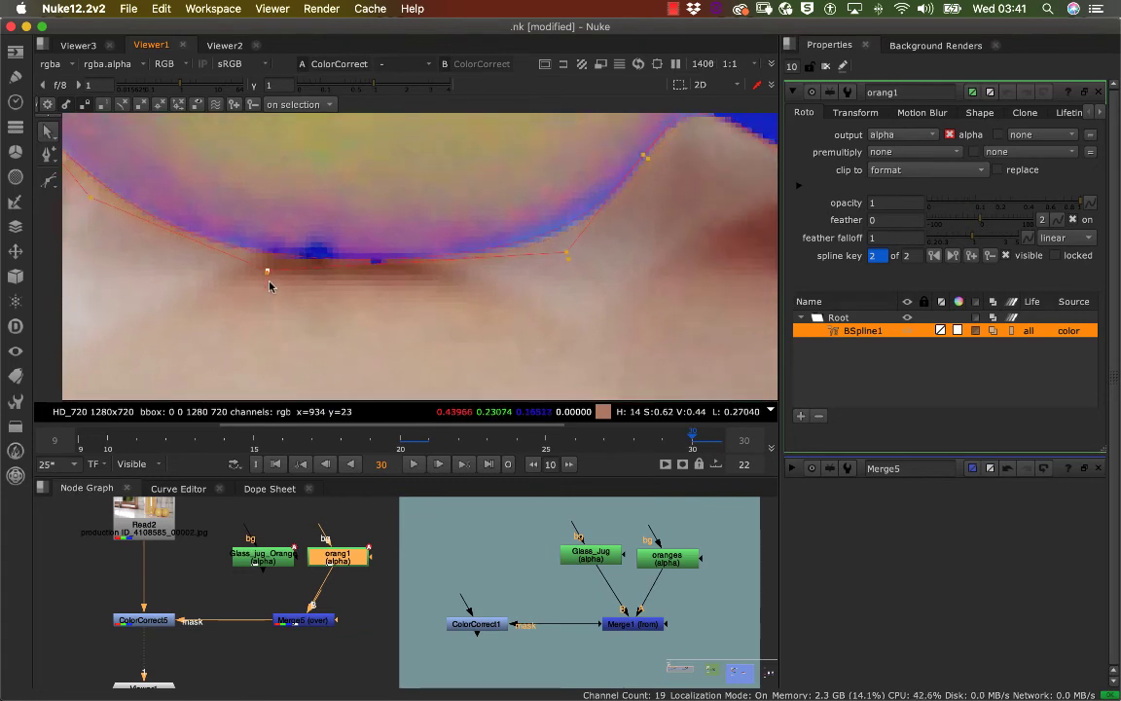
pyautogui.moveTo(218, 311); pyautogui.dragTo(428, 378, button='middle')
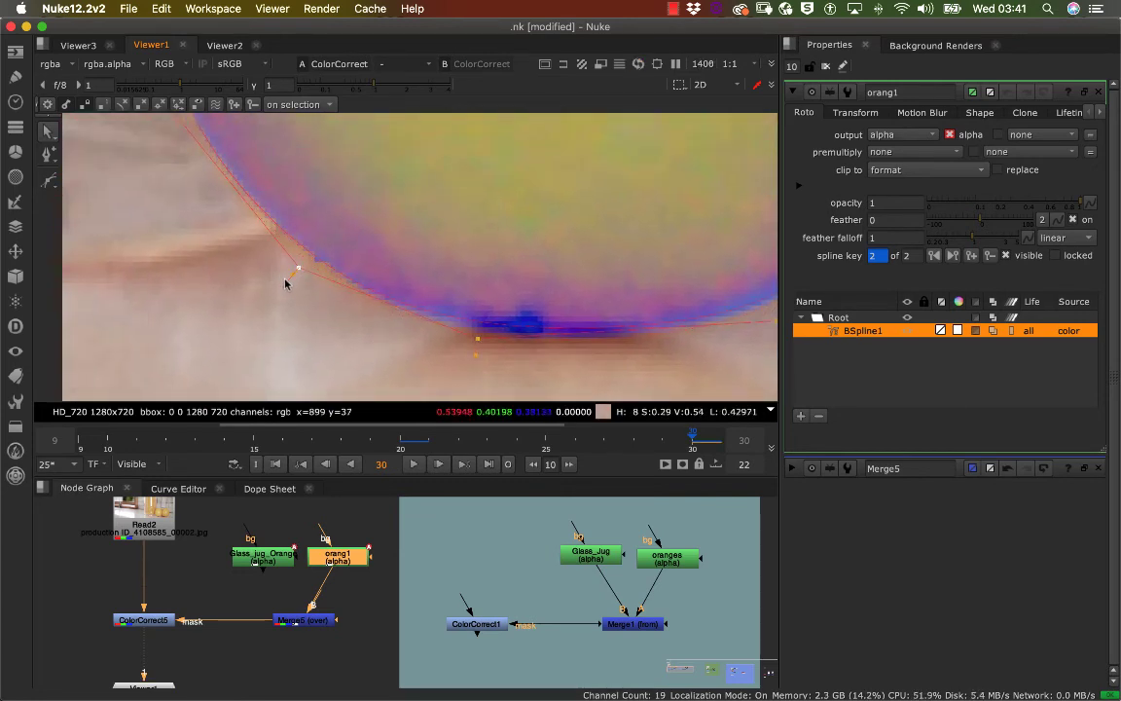
pyautogui.moveTo(284, 287); pyautogui.dragTo(360, 376, button='middle')
pyautogui.moveTo(253, 272); pyautogui.dragTo(307, 343, button='middle')
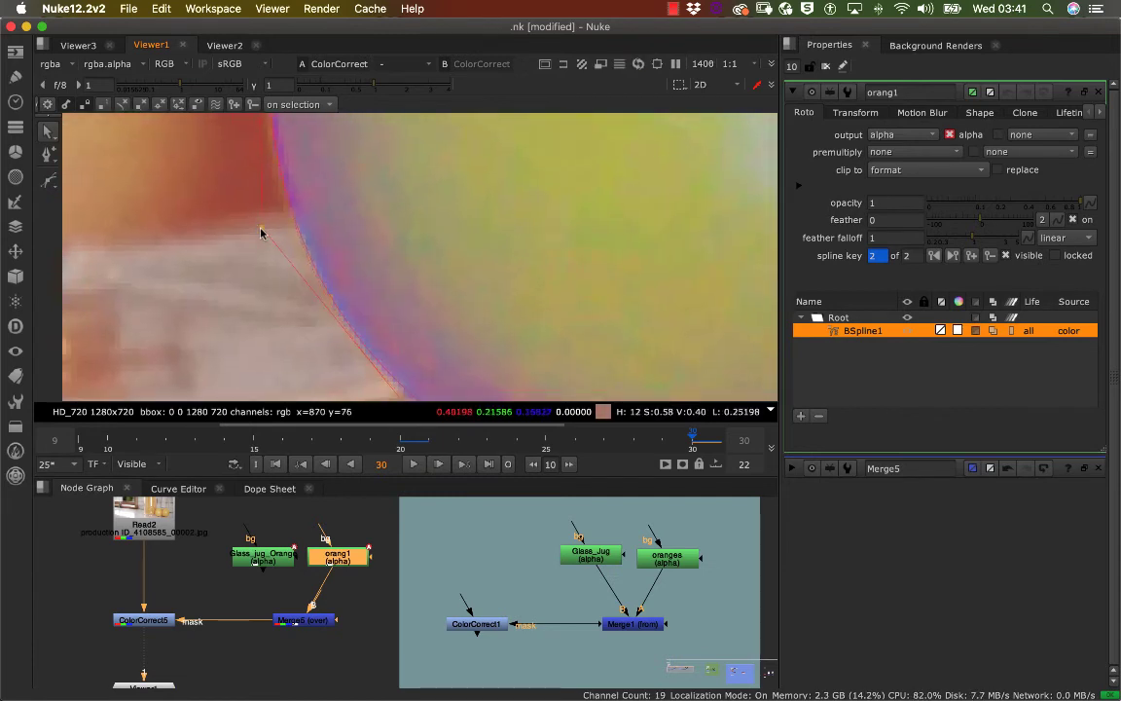
# - Pull out the feather handles of the points up the left orange's outer side and onto its upper curve
pyautogui.moveTo(252, 223)
pyautogui.mouseDown(button='middle')
pyautogui.moveTo(241, 317)
pyautogui.moveTo(231, 318)
pyautogui.mouseUp(button='middle')
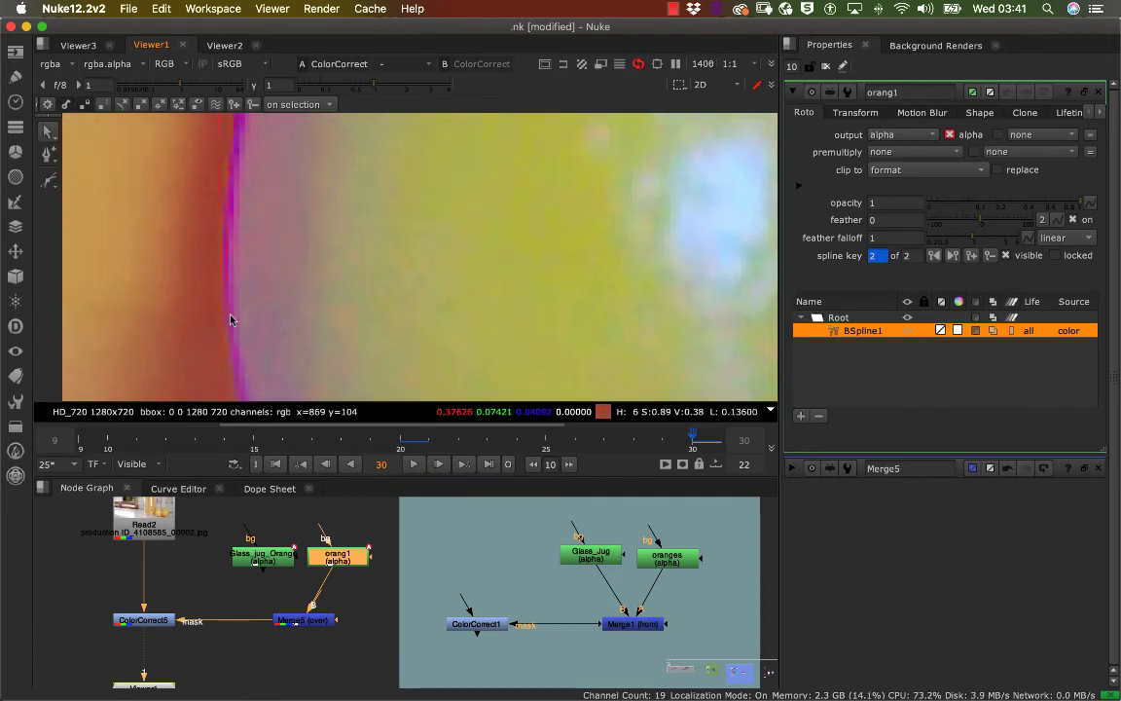
pyautogui.moveTo(228, 194); pyautogui.dragTo(248, 294, button='middle')
pyautogui.moveTo(234, 228); pyautogui.dragTo(234, 281, button='middle')
pyautogui.press('w')
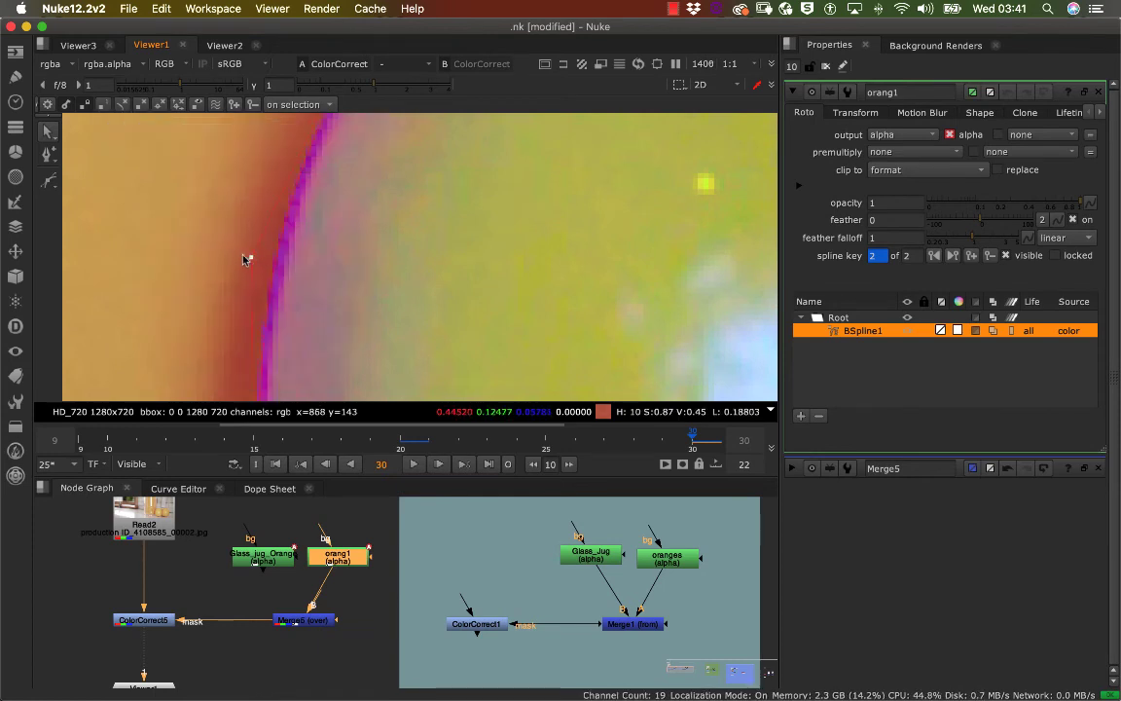
pyautogui.moveTo(234, 258); pyautogui.dragTo(234, 260)
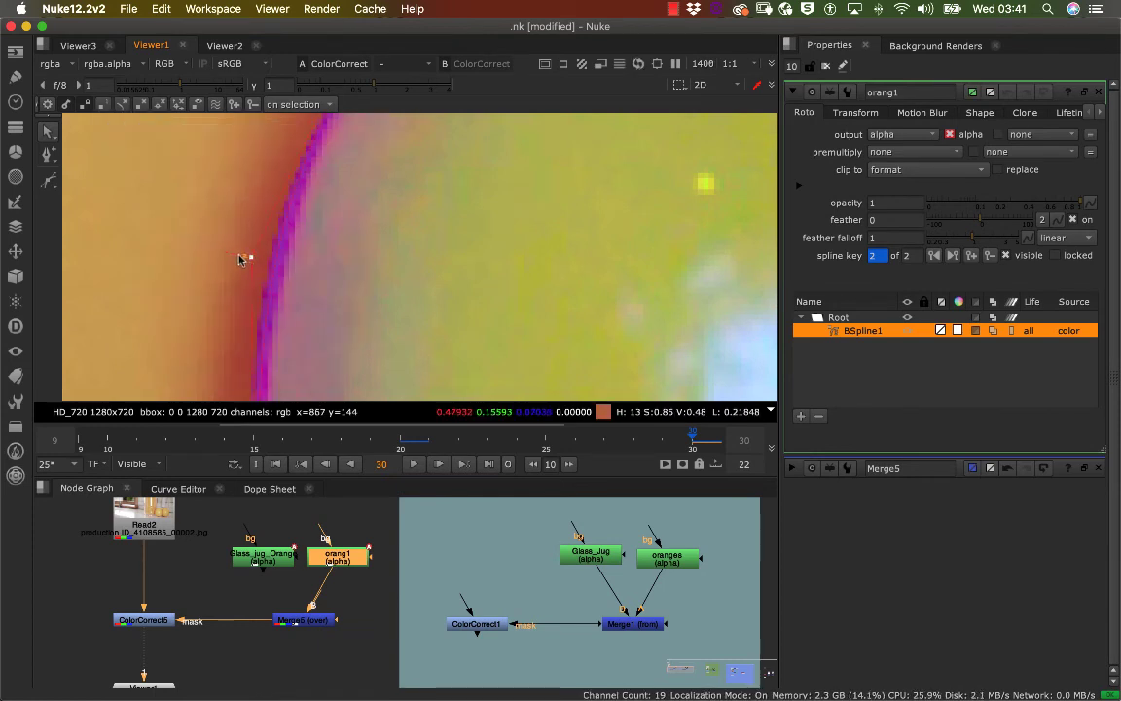
pyautogui.moveTo(332, 245)
pyautogui.mouseDown(button='middle')
pyautogui.moveTo(260, 369)
pyautogui.moveTo(310, 323)
pyautogui.moveTo(280, 390)
pyautogui.mouseUp(button='middle')
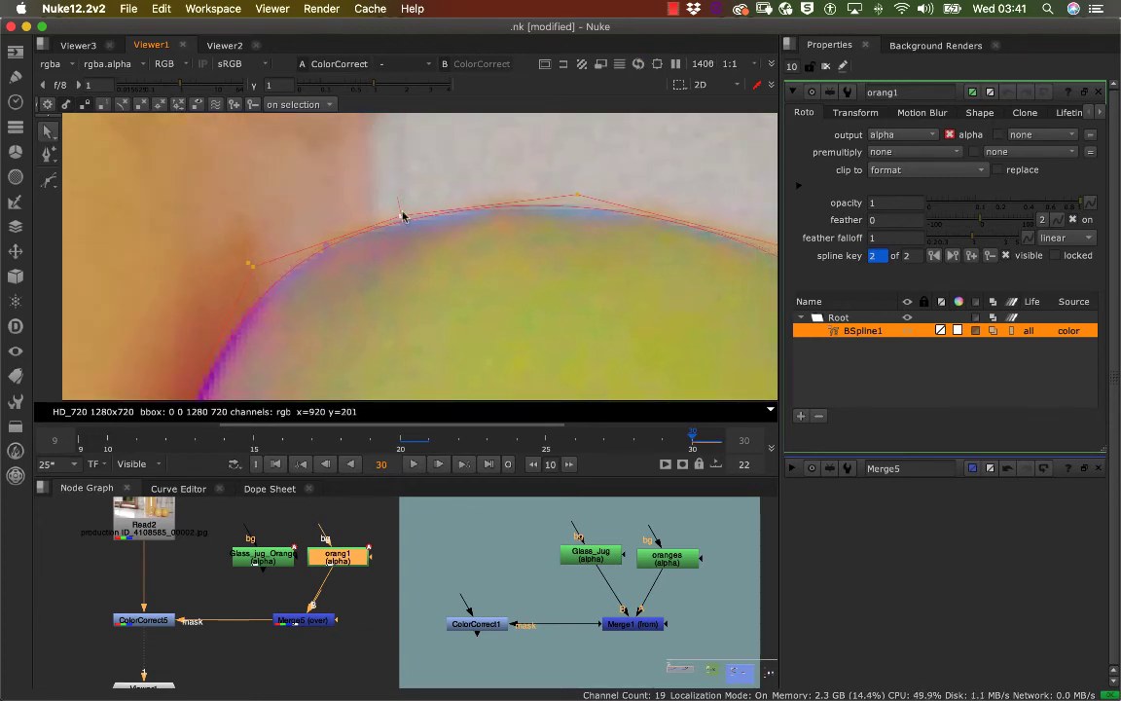
# - Display the alpha channel of Merge5 and inspect the upper edge of the oranges' matte
pyautogui.scroll(-14, 425, 301)
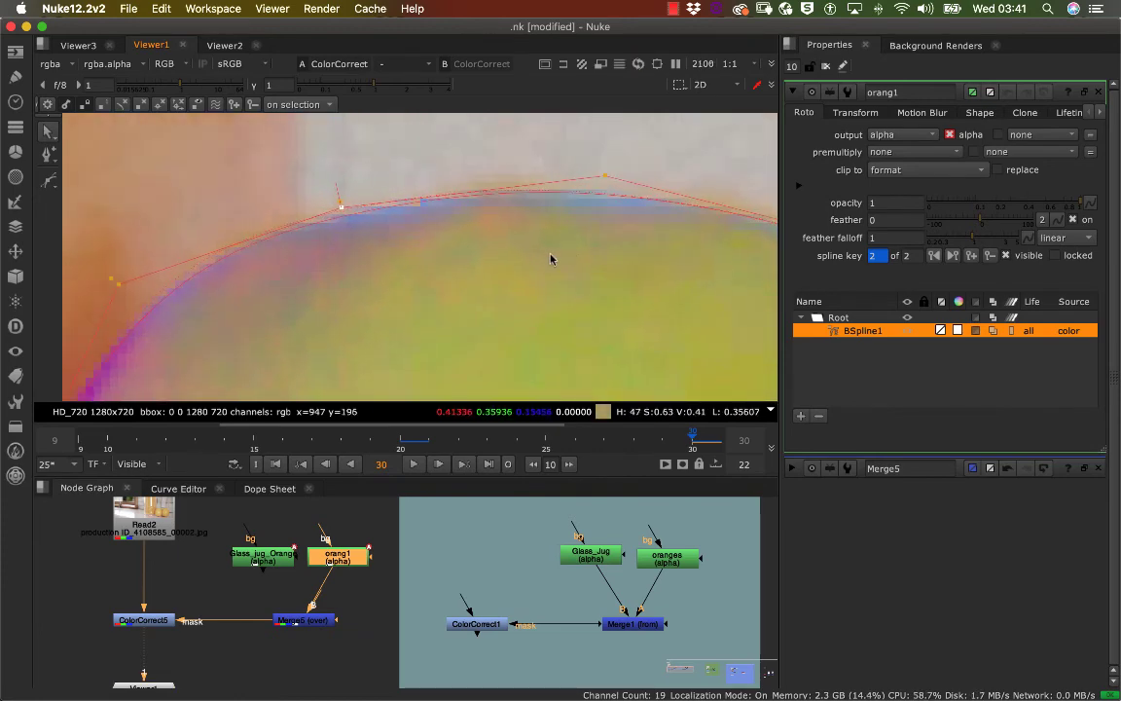
pyautogui.moveTo(444, 301); pyautogui.dragTo(425, 295, button='middle')
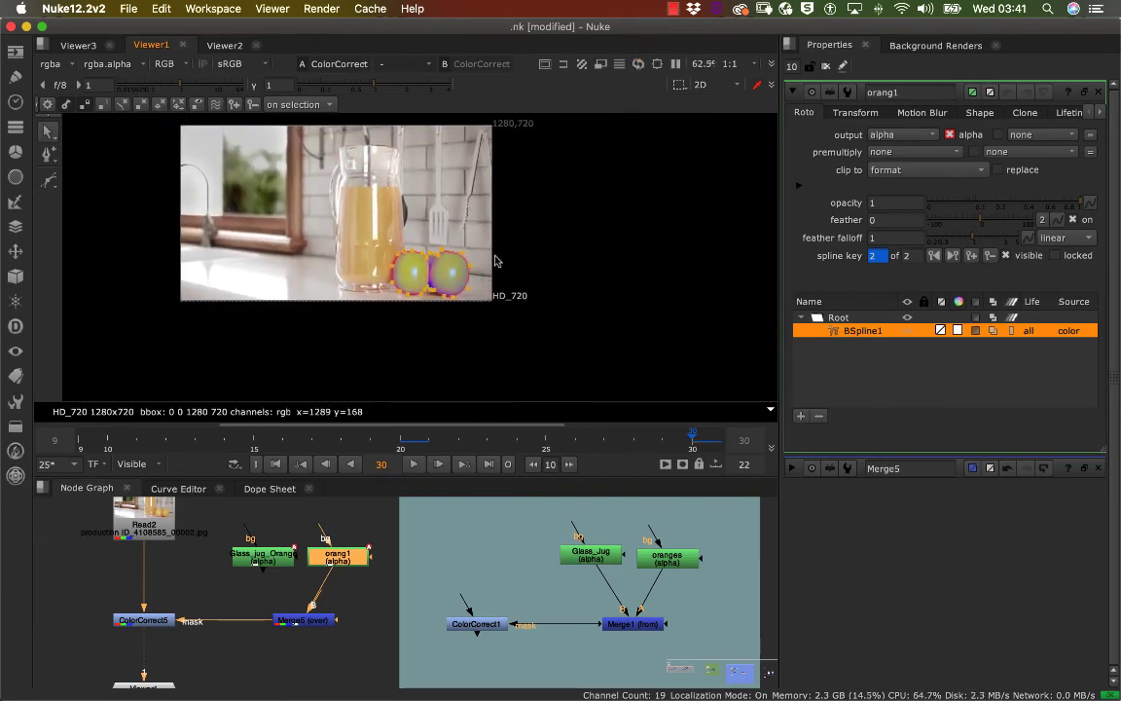
pyautogui.doubleClick(309, 620)
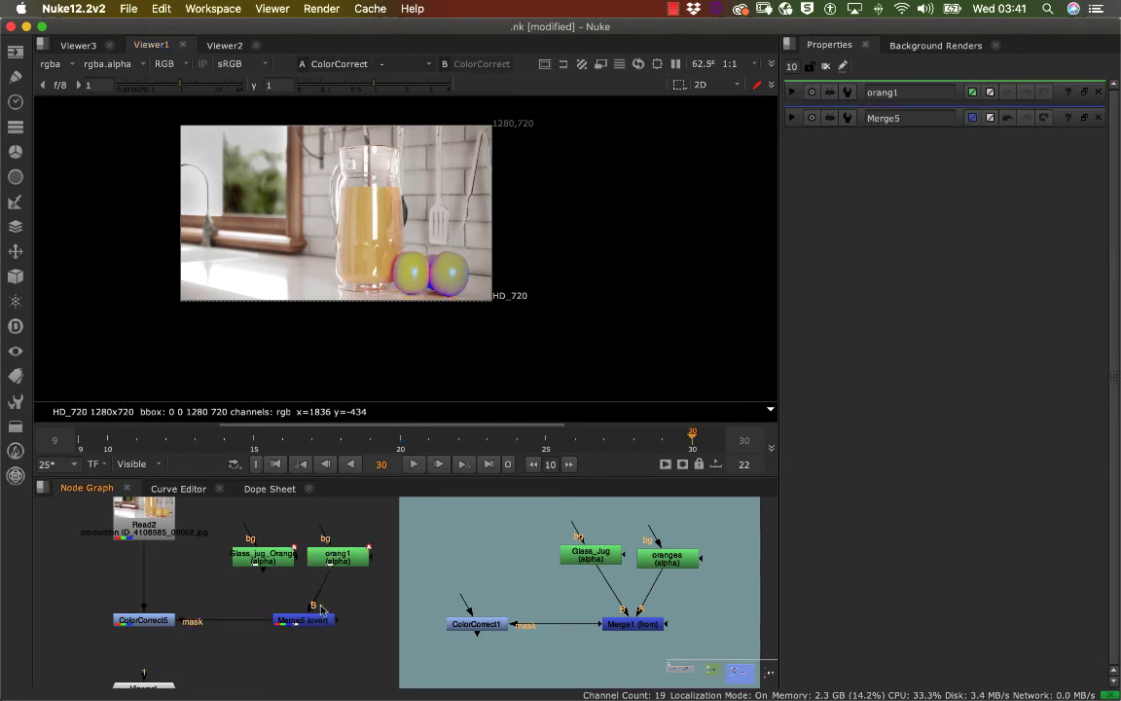
pyautogui.press('1')
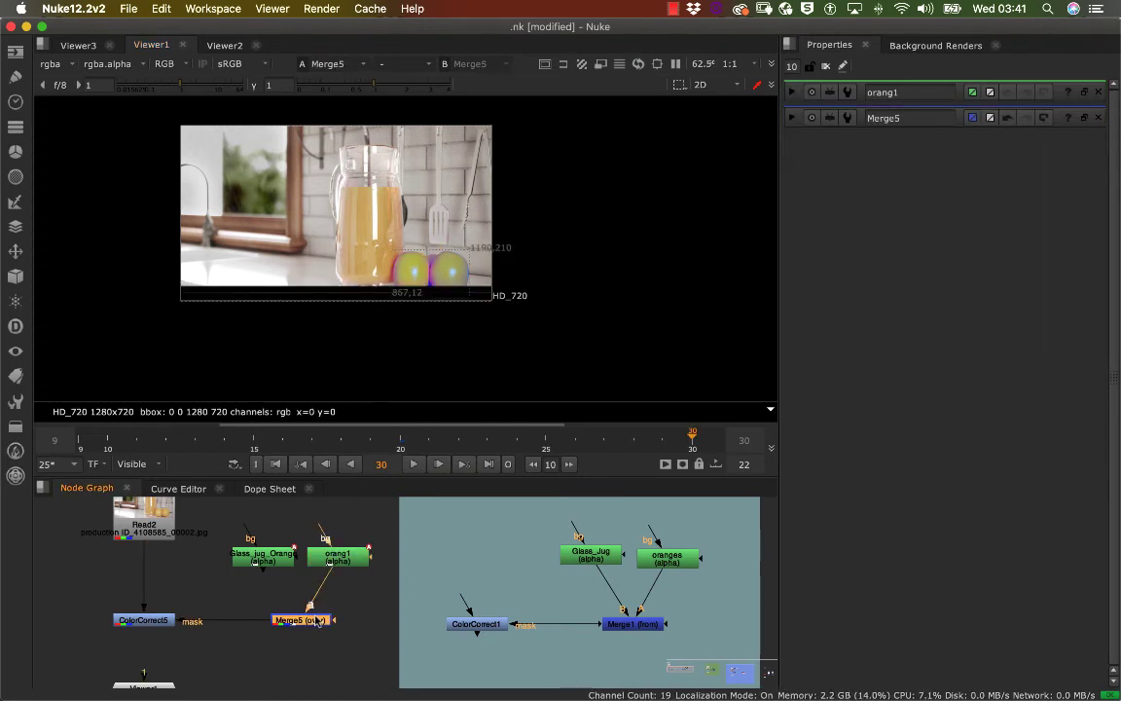
pyautogui.press('a')
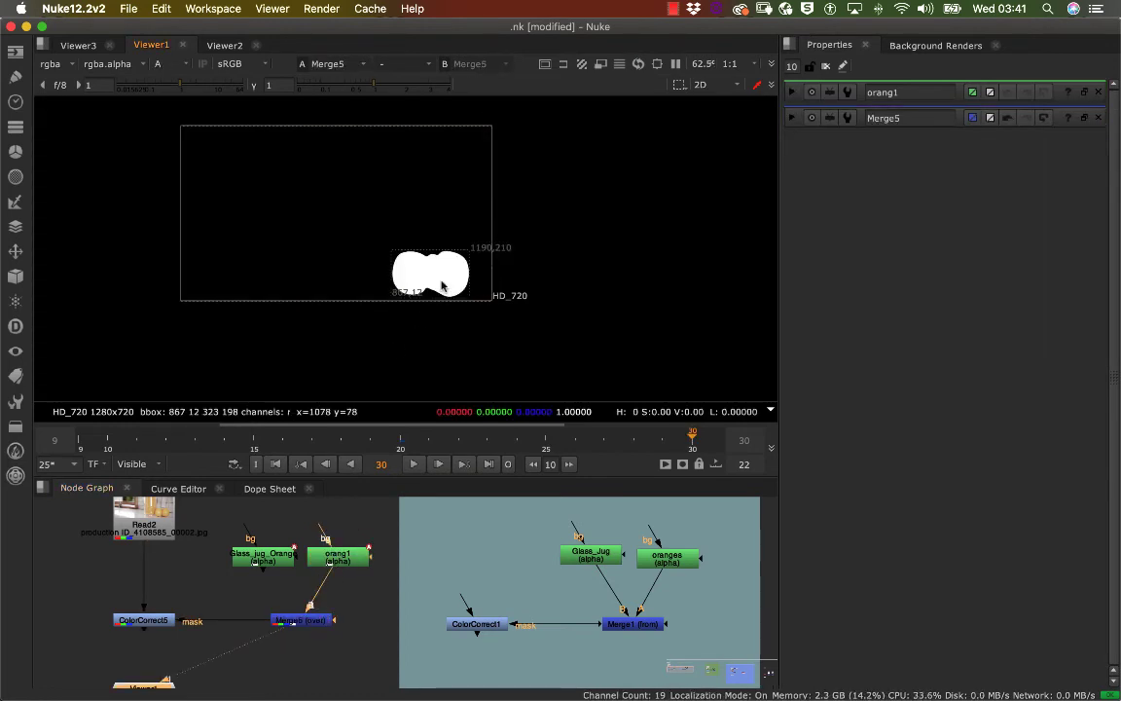
pyautogui.scroll(8, 430, 270)
pyautogui.keyDown('alt'); pyautogui.moveTo(522, 234); pyautogui.dragTo(626, 298, button='middle'); pyautogui.keyUp('alt')
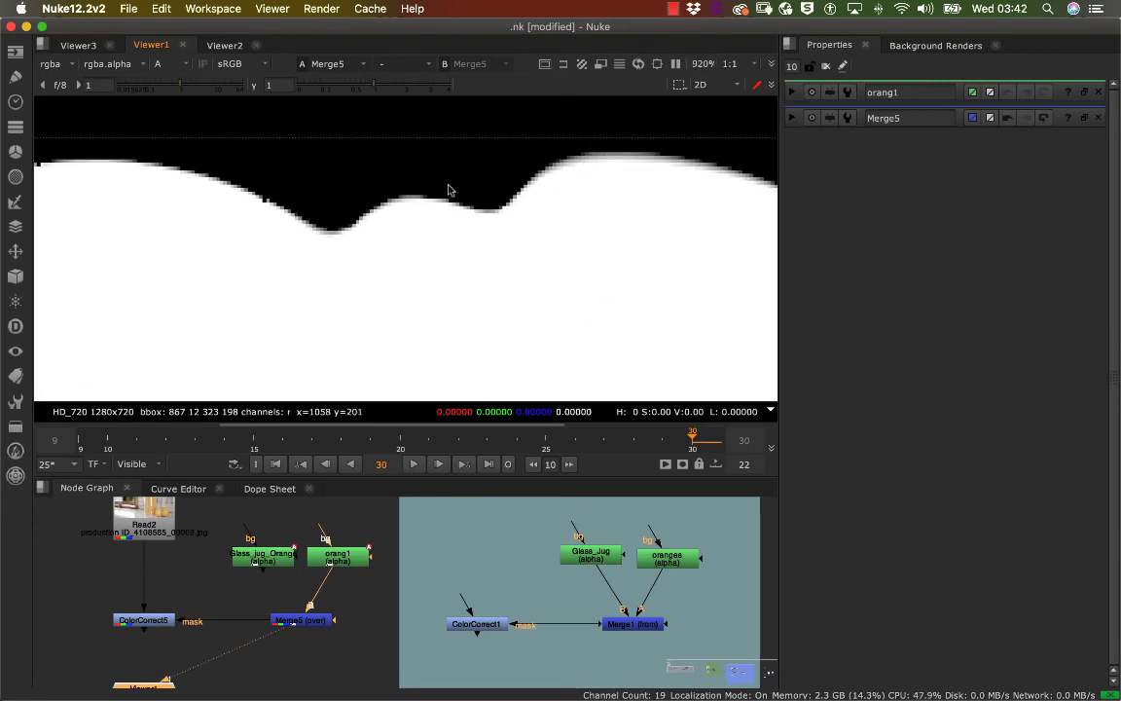
pyautogui.moveTo(362, 186); pyautogui.dragTo(586, 217, button='middle')
pyautogui.moveTo(434, 191); pyautogui.dragTo(479, 224, button='middle')
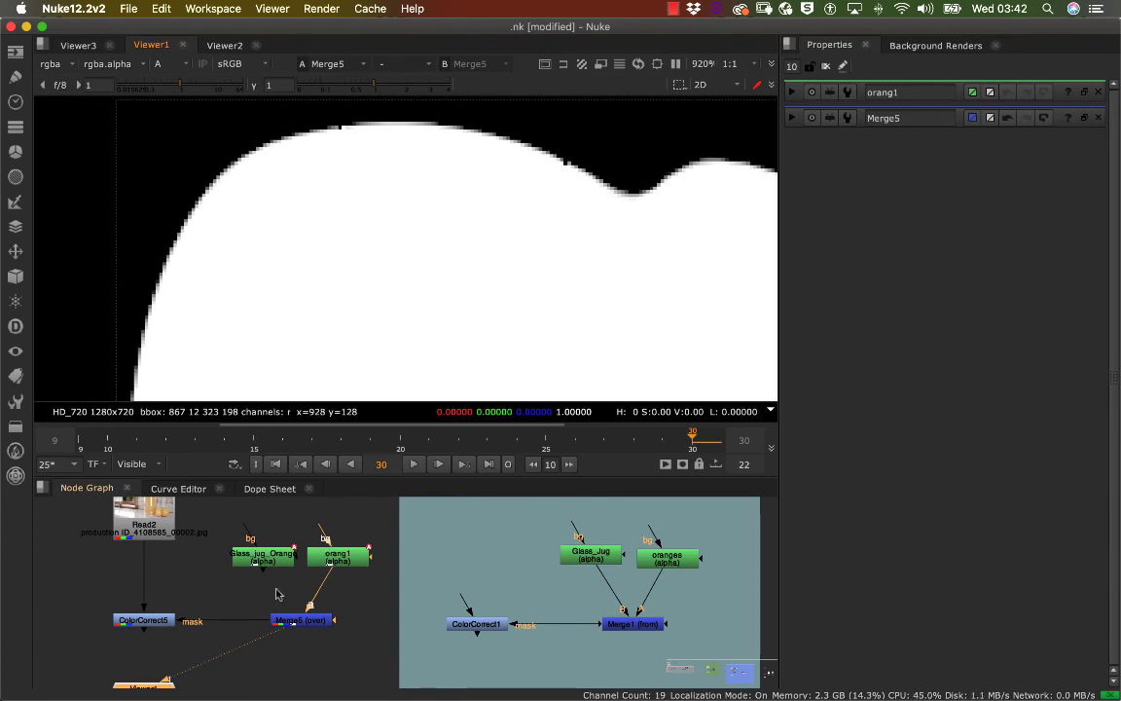
# - Reopen the orang1 roto node and widen the feather of the point on the left orange's upper left curve
pyautogui.doubleClick(302, 619)
pyautogui.doubleClick(332, 556)
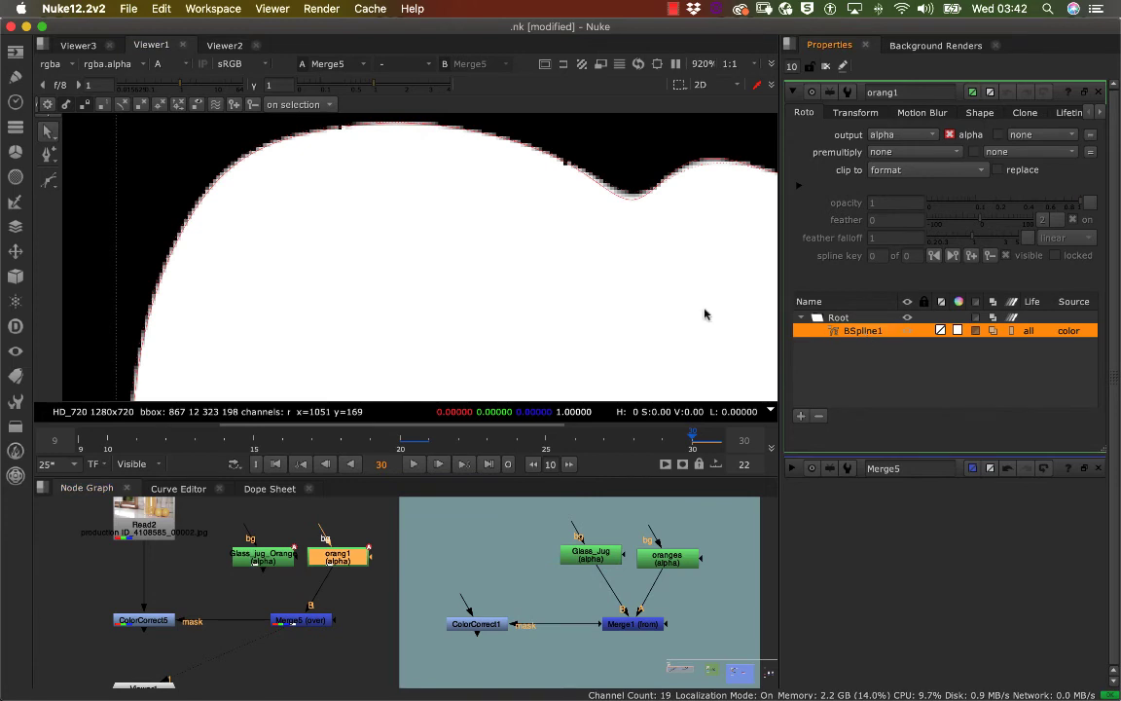
pyautogui.moveTo(333, 137); pyautogui.dragTo(363, 192, button='middle')
pyautogui.click(367, 182)
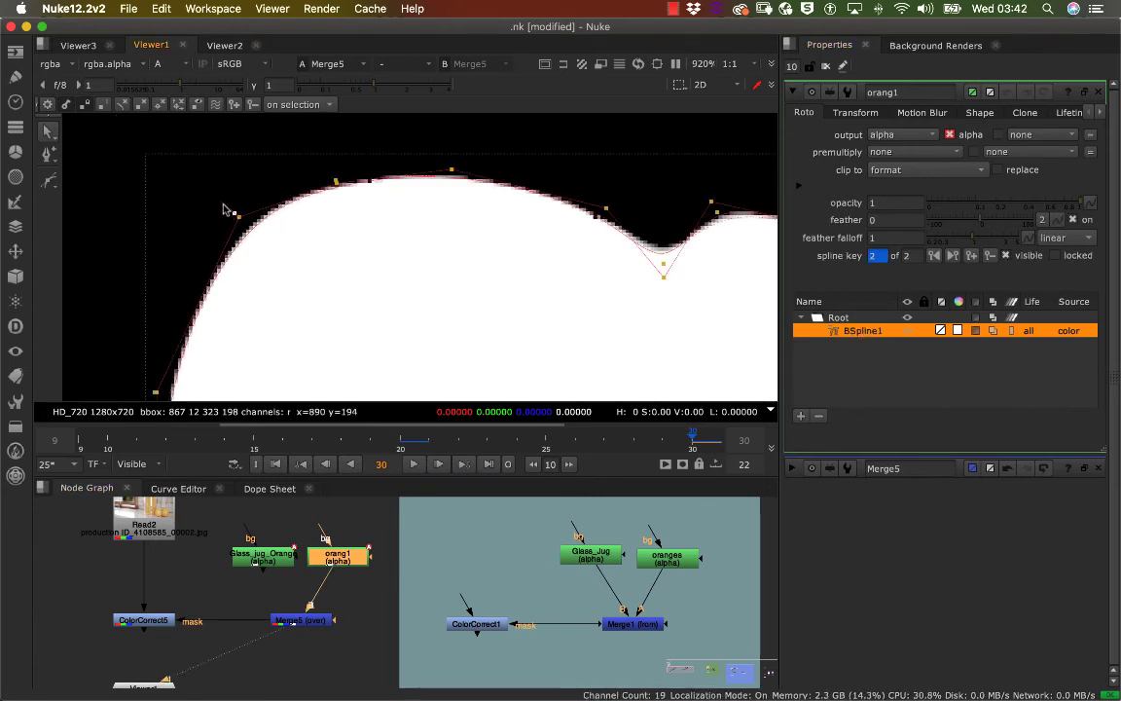
pyautogui.moveTo(223, 209)
pyautogui.mouseDown()
pyautogui.moveTo(190, 175)
pyautogui.moveTo(243, 222)
pyautogui.mouseUp()
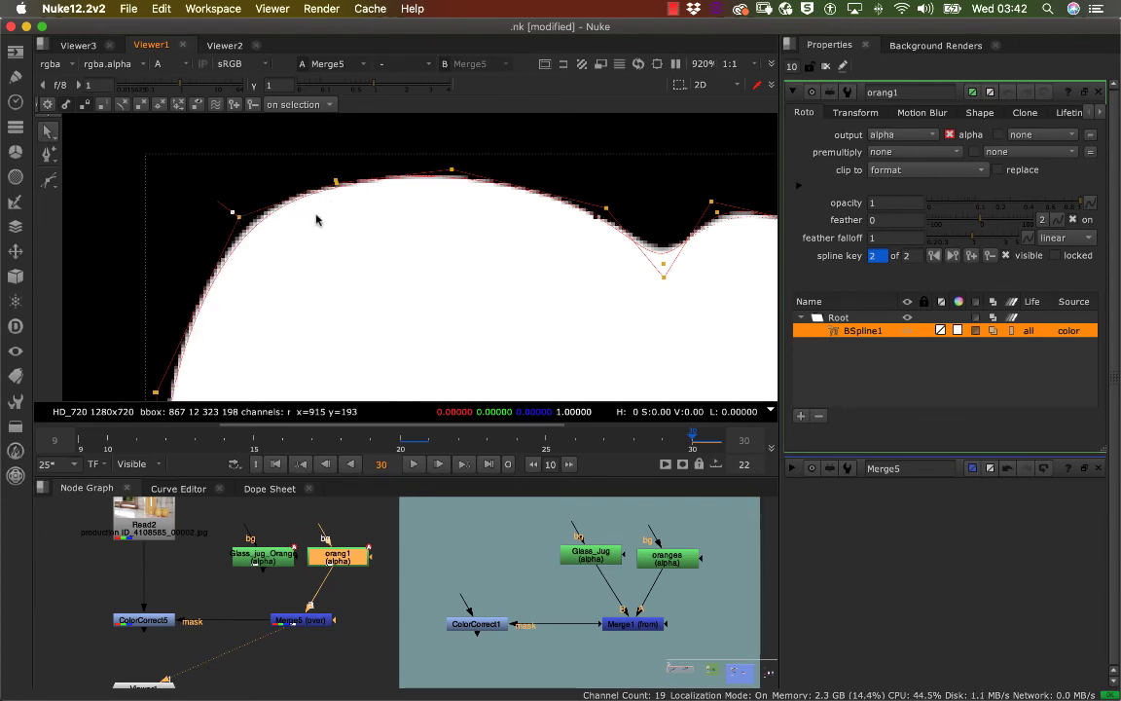
# - Try lowering the opacity of BSpline1, then restore it to 1
pyautogui.scroll(2, 441, 243)
pyautogui.scroll(-5, 400, 255)
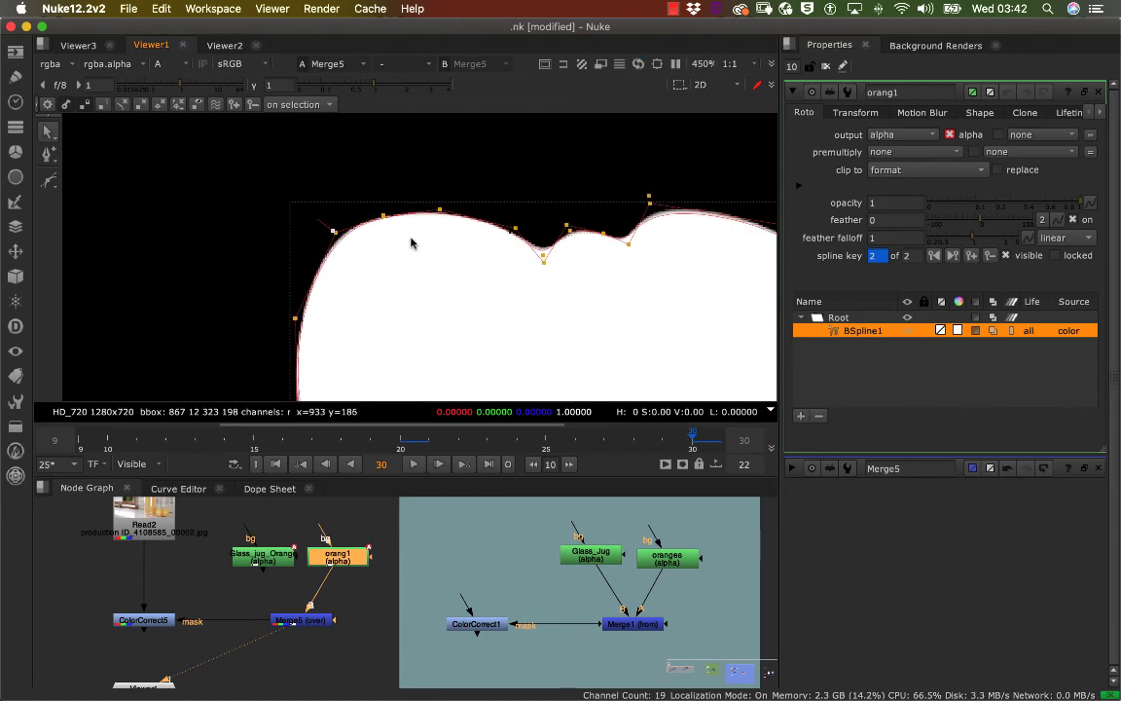
pyautogui.moveTo(411, 241)
pyautogui.mouseDown(button='middle')
pyautogui.moveTo(356, 218)
pyautogui.moveTo(354, 182)
pyautogui.mouseUp(button='middle')
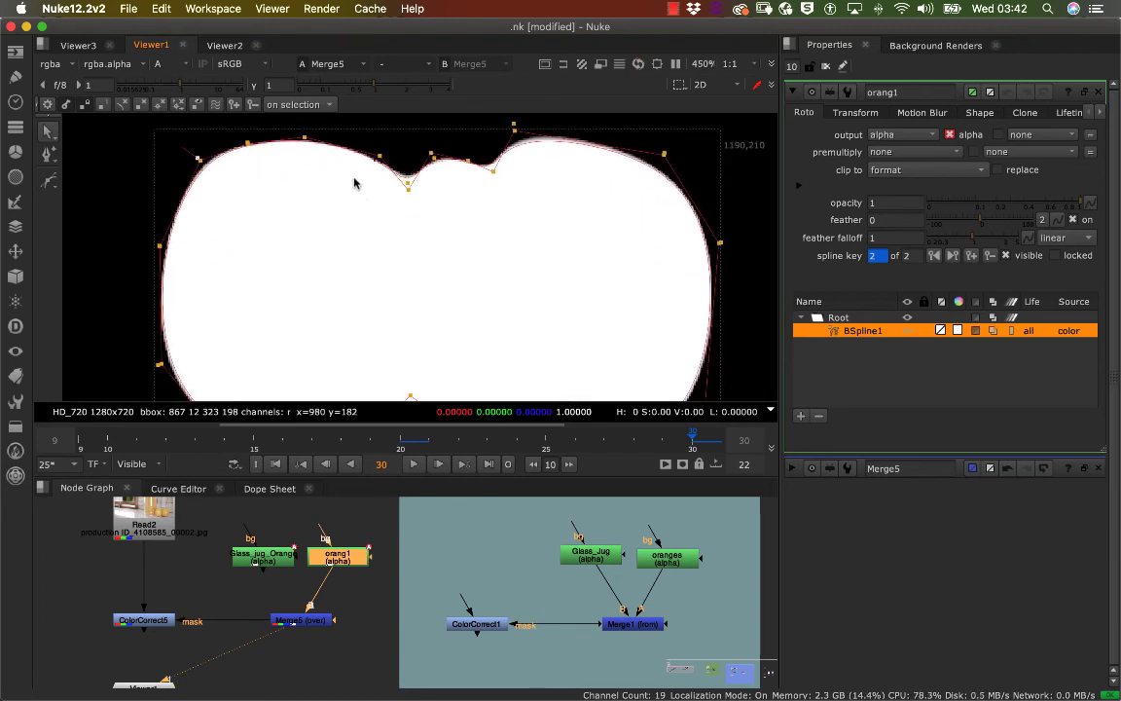
pyautogui.moveTo(1068, 205)
pyautogui.mouseDown()
pyautogui.moveTo(987, 204)
pyautogui.moveTo(1085, 209)
pyautogui.mouseUp()
pyautogui.scroll(-6, 672, 214)
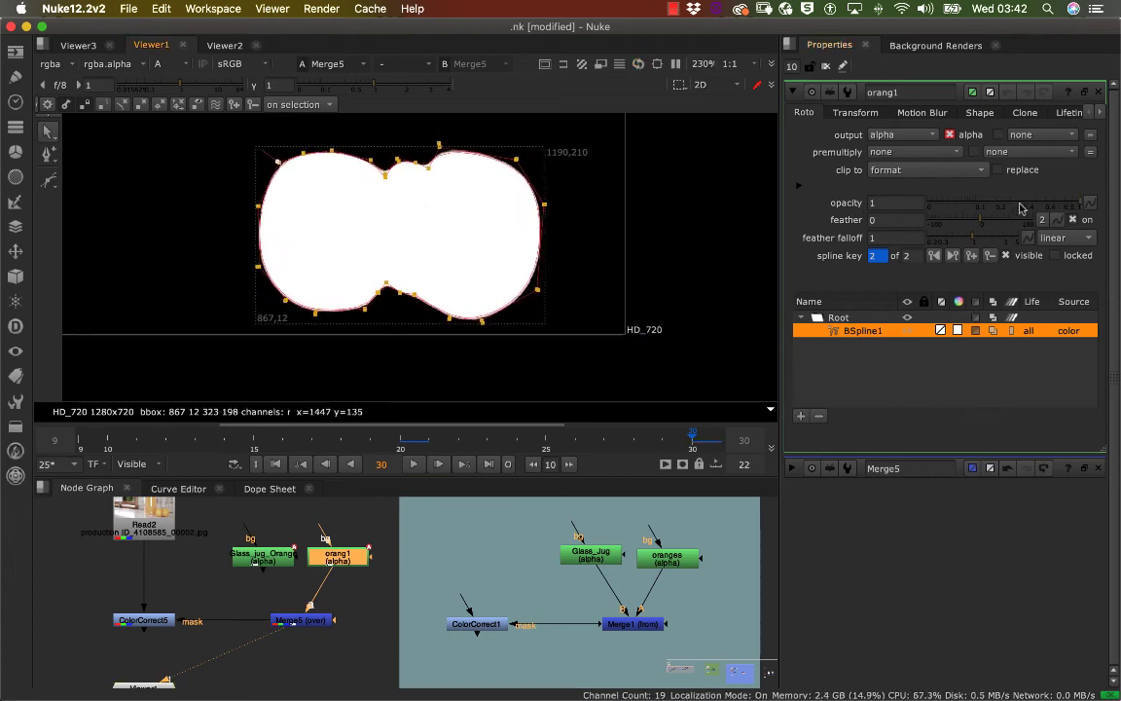
pyautogui.moveTo(978, 205); pyautogui.dragTo(1089, 207)
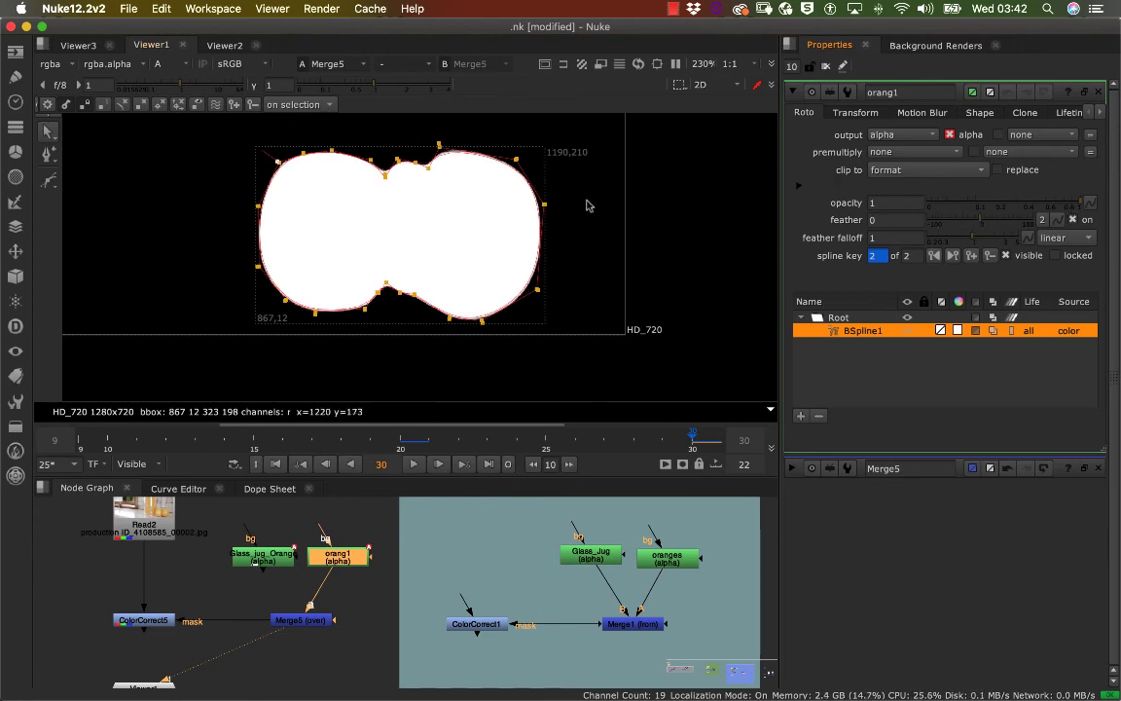
# - Examine the feathered outline of the oranges' matte around its sides, bottom and upper edge
pyautogui.moveTo(490, 246); pyautogui.dragTo(487, 250, button='middle')
pyautogui.scroll(8, 514, 239)
pyautogui.scroll(-8, 564, 234)
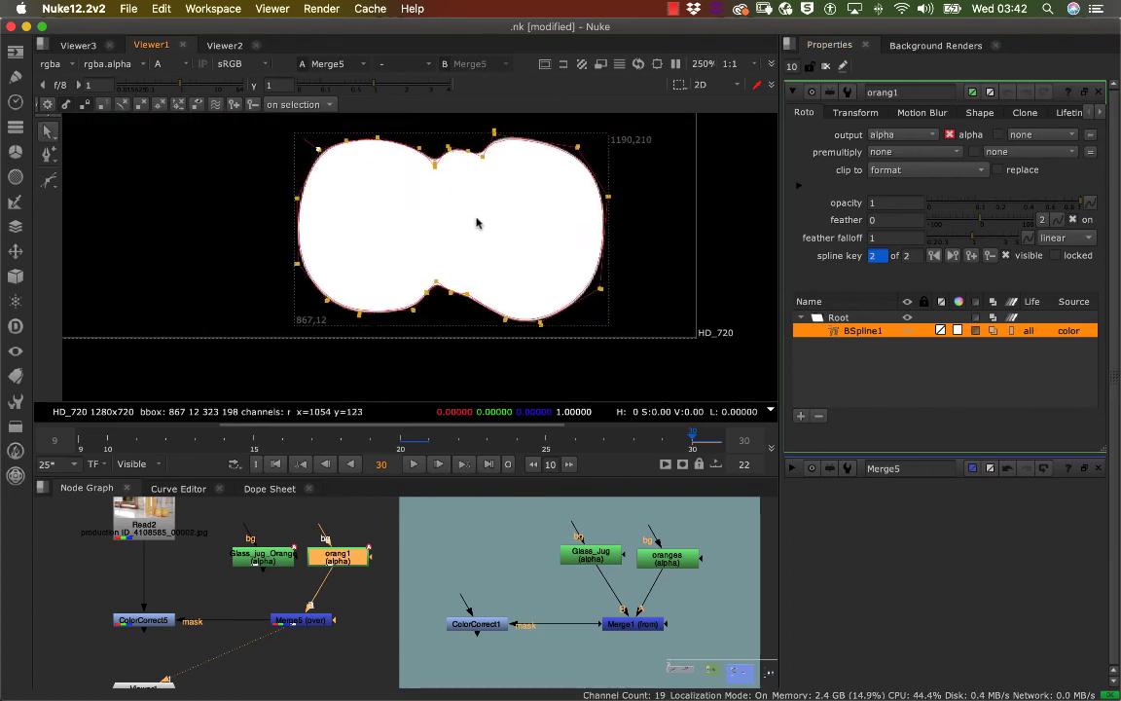
pyautogui.scroll(8, 574, 215)
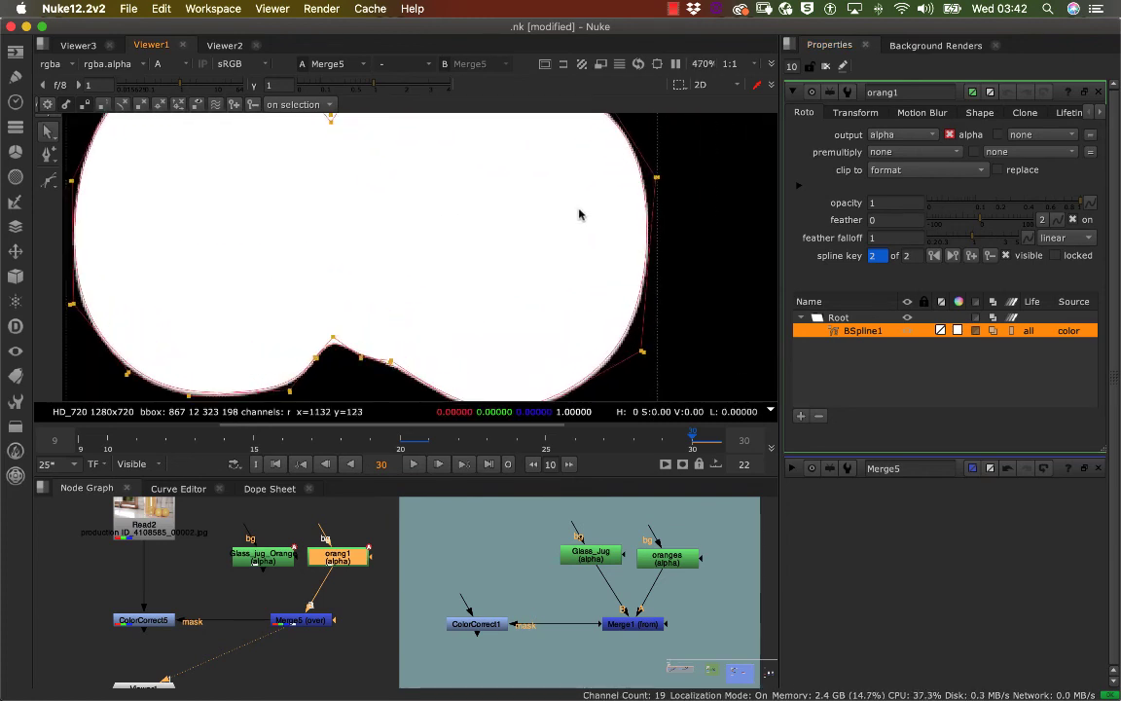
pyautogui.scroll(-7, 582, 215)
pyautogui.scroll(1, 564, 222)
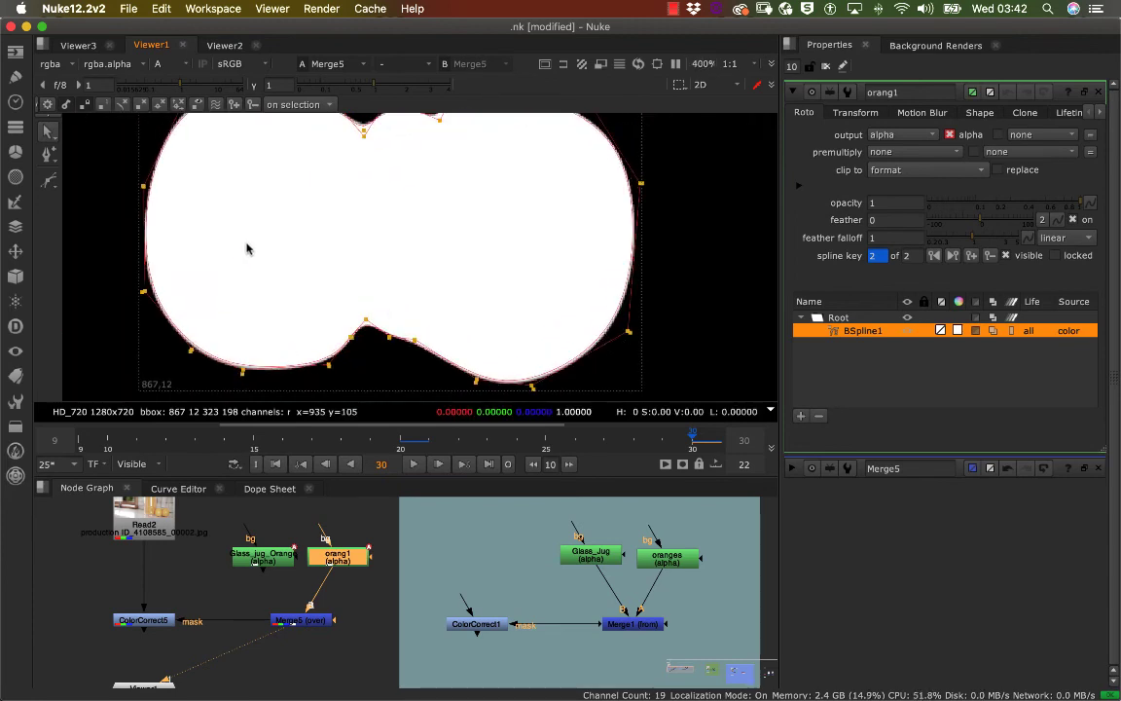
pyautogui.moveTo(380, 159); pyautogui.dragTo(352, 256, button='middle')
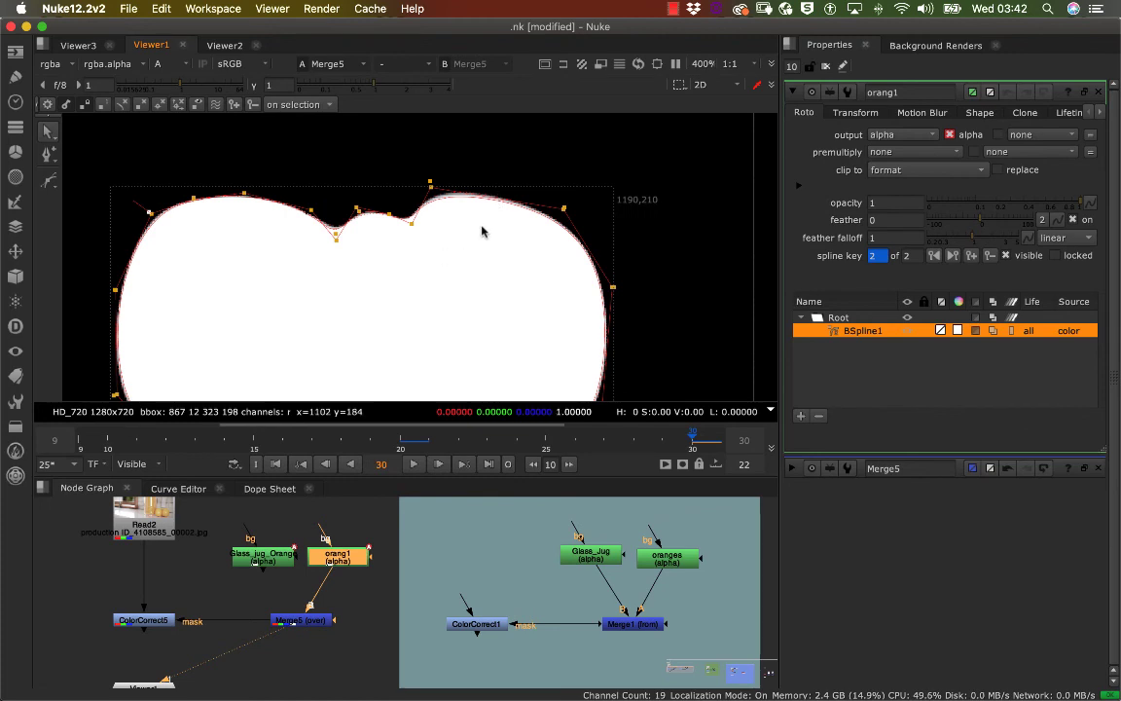
# - Connect the viewer to ColorCorrect5 and switch the display from alpha to RGB around the oranges
pyautogui.moveTo(490, 216); pyautogui.dragTo(494, 209, button='middle')
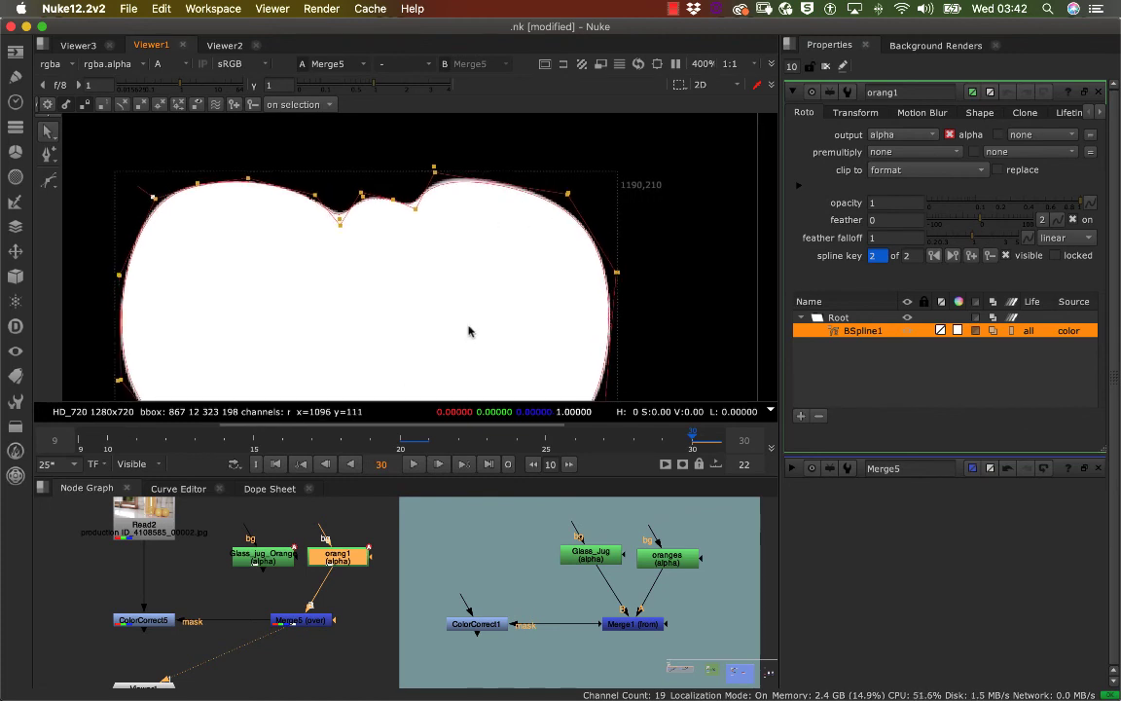
pyautogui.scroll(-5, 530, 238)
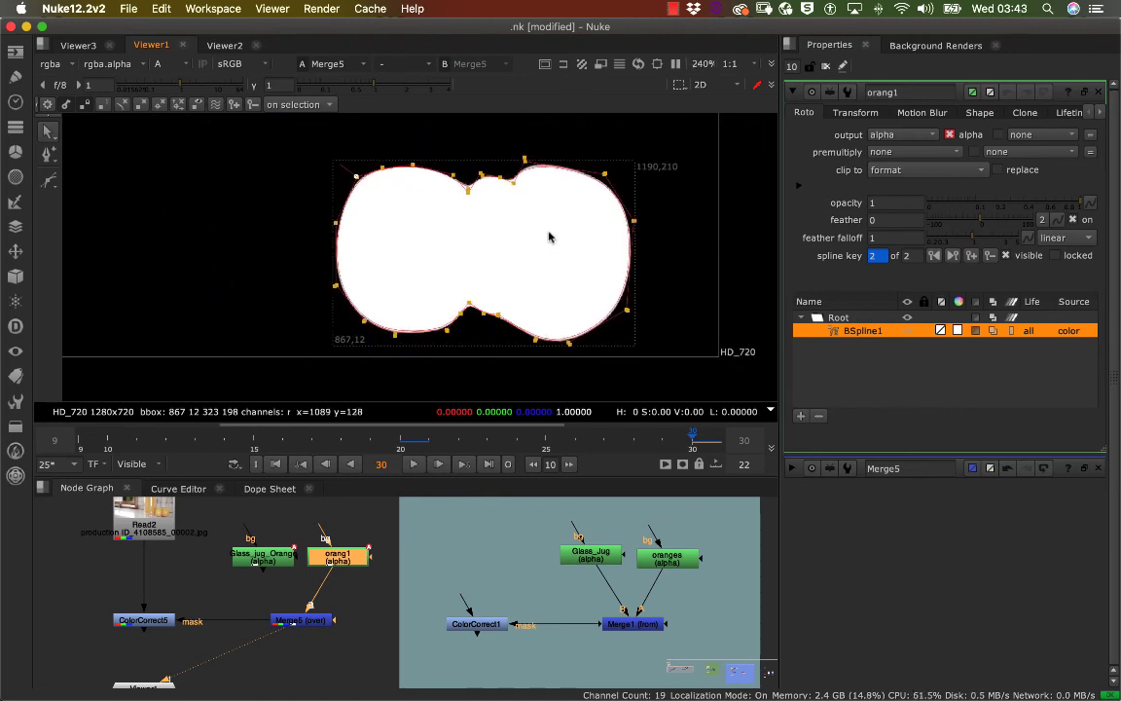
pyautogui.moveTo(283, 634); pyautogui.dragTo(152, 625)
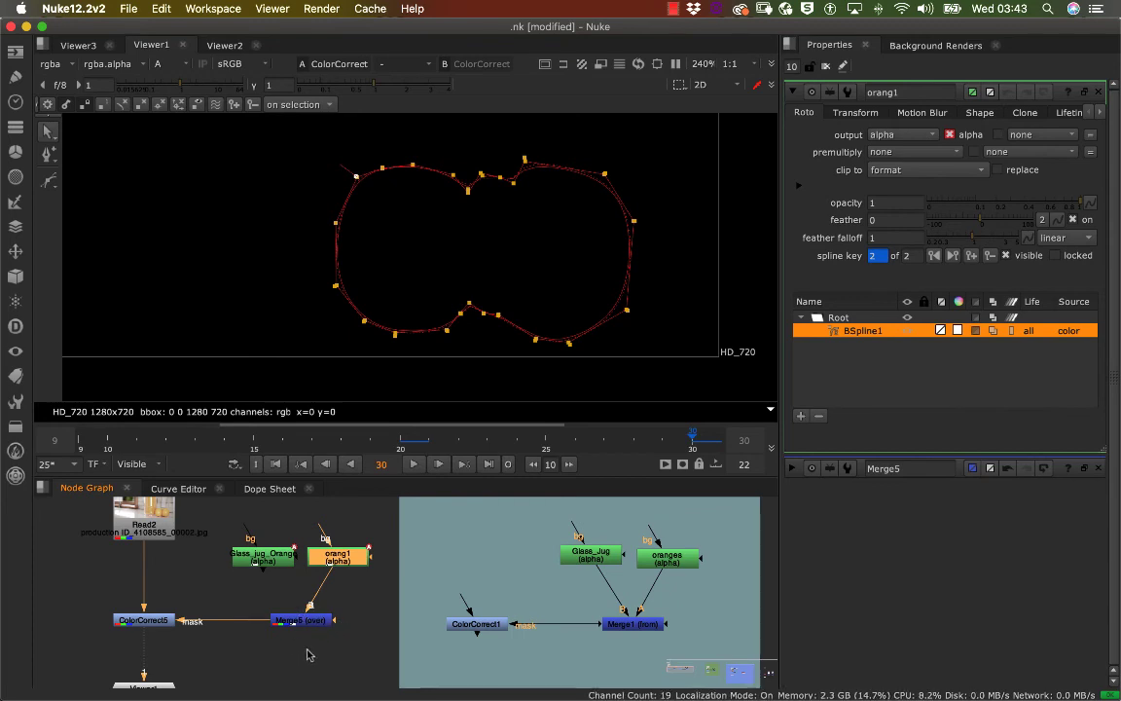
pyautogui.click(355, 592)
pyautogui.doubleClick(304, 622)
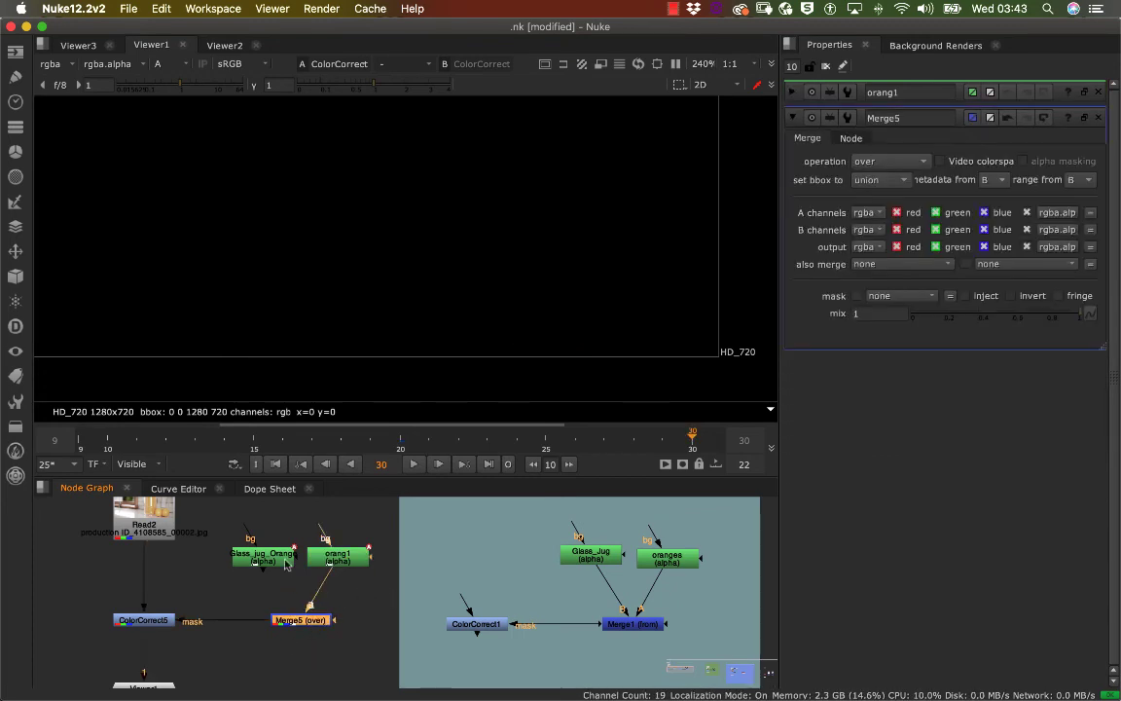
pyautogui.press('a')
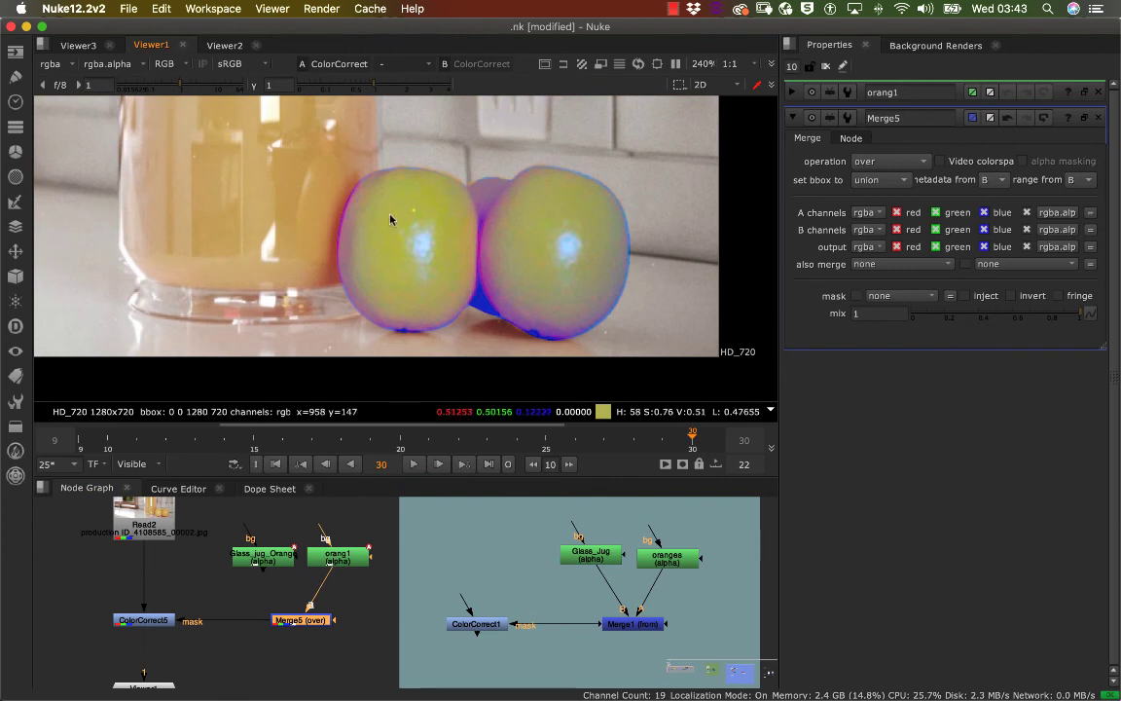
pyautogui.moveTo(388, 231); pyautogui.dragTo(425, 232, button='middle')
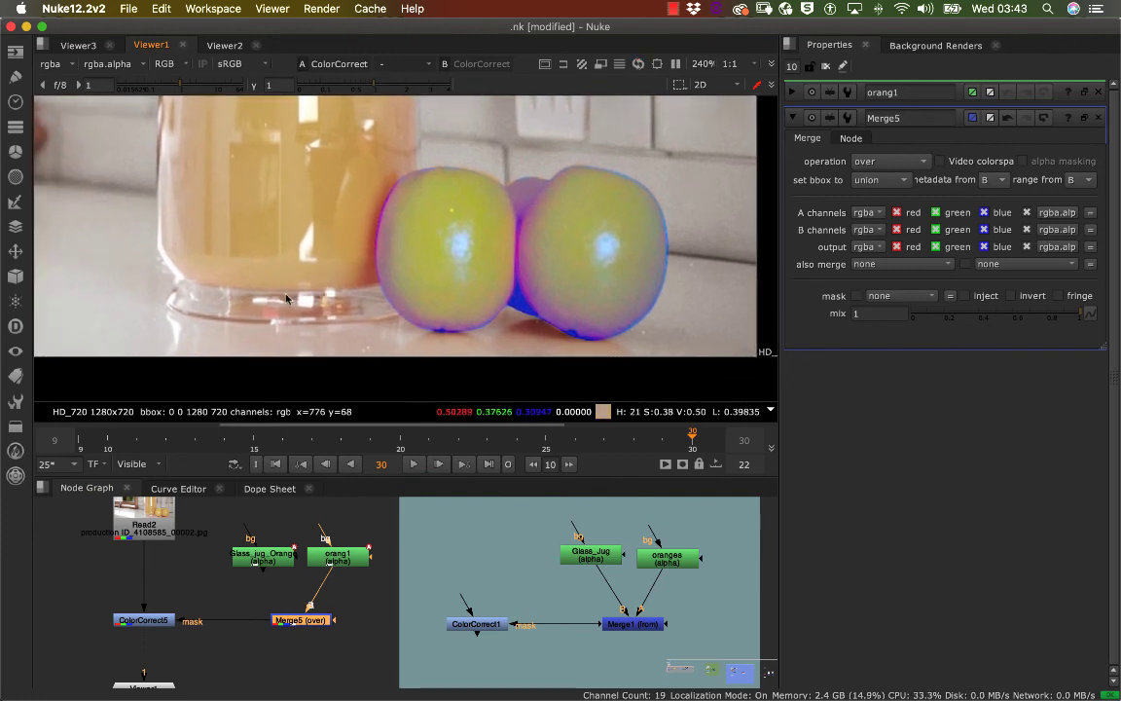
# - Connect Merge5's B input to the Glass_jug_Orange roto node
pyautogui.moveTo(481, 533); pyautogui.dragTo(486, 536, button='middle')
pyautogui.scroll(-5, 486, 536)
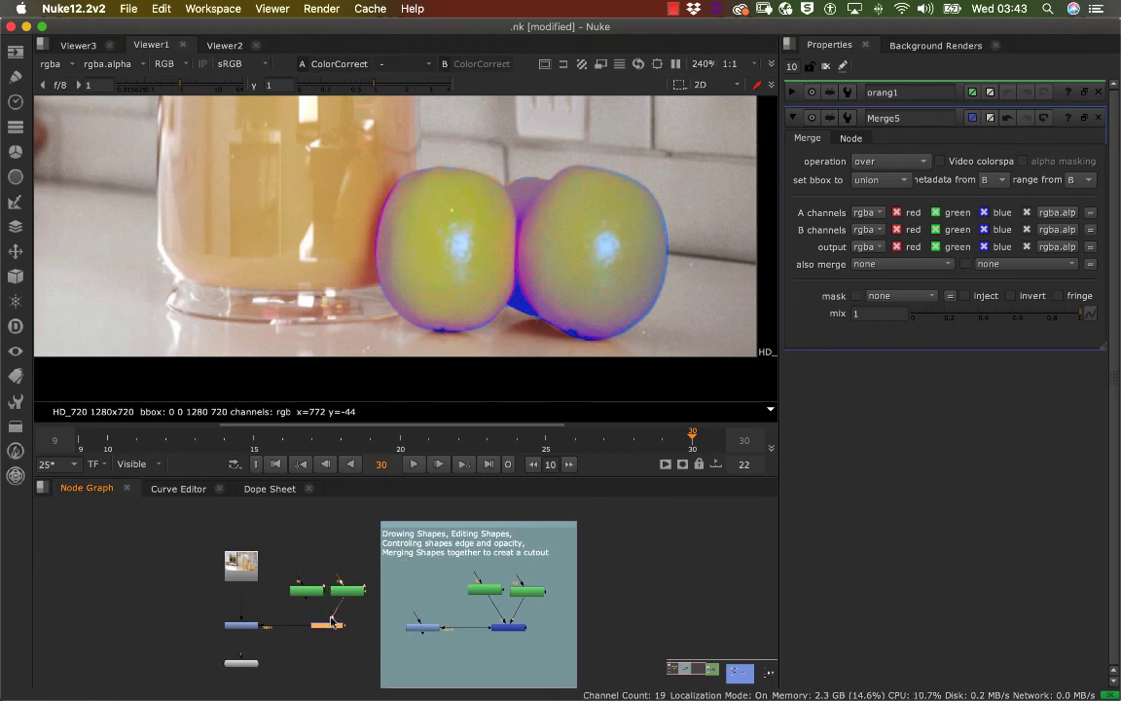
pyautogui.click(347, 624)
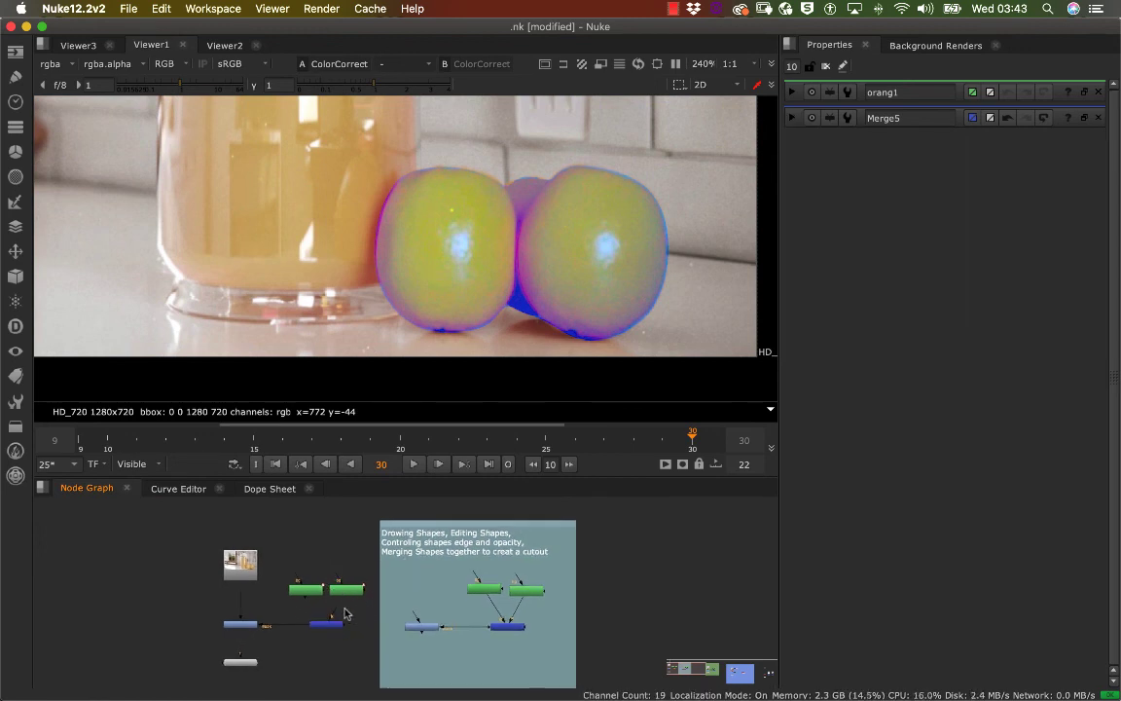
pyautogui.scroll(5, 355, 612)
pyautogui.moveTo(357, 611); pyautogui.dragTo(261, 565)
pyautogui.scroll(2, 296, 568)
pyautogui.scroll(-2, 300, 571)
pyautogui.scroll(-1, 299, 570)
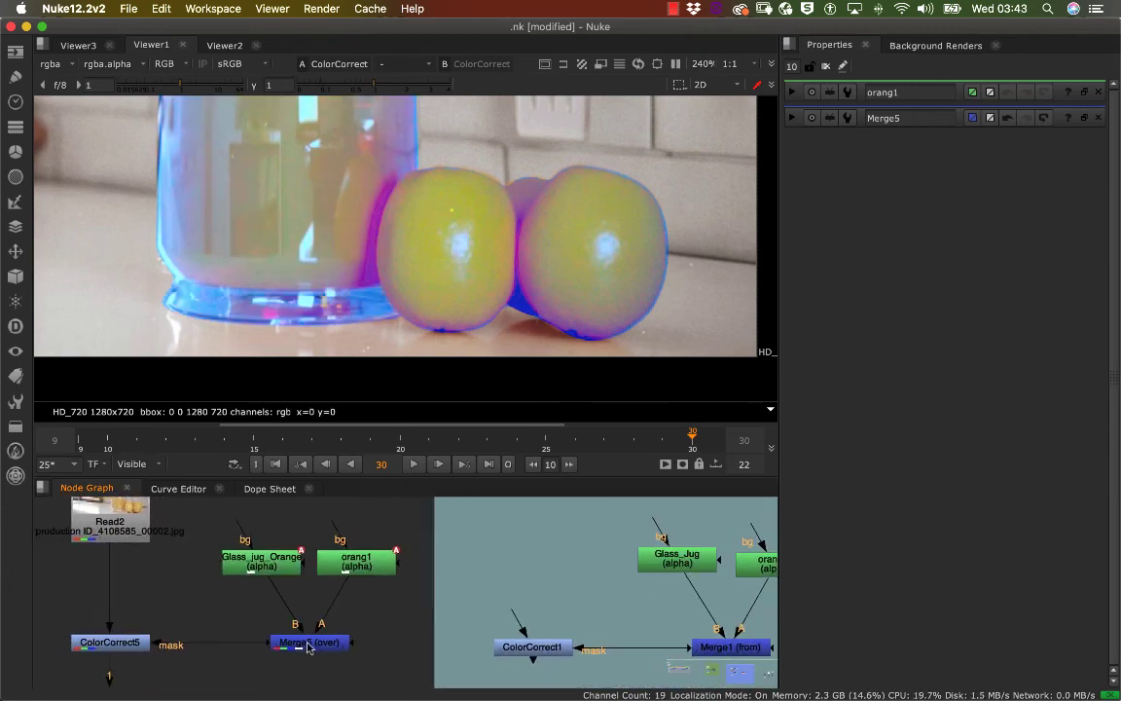
# - Clear the open node properties, set Merge5's operation to from, and check the cutout on the whole image
pyautogui.doubleClick(307, 644)
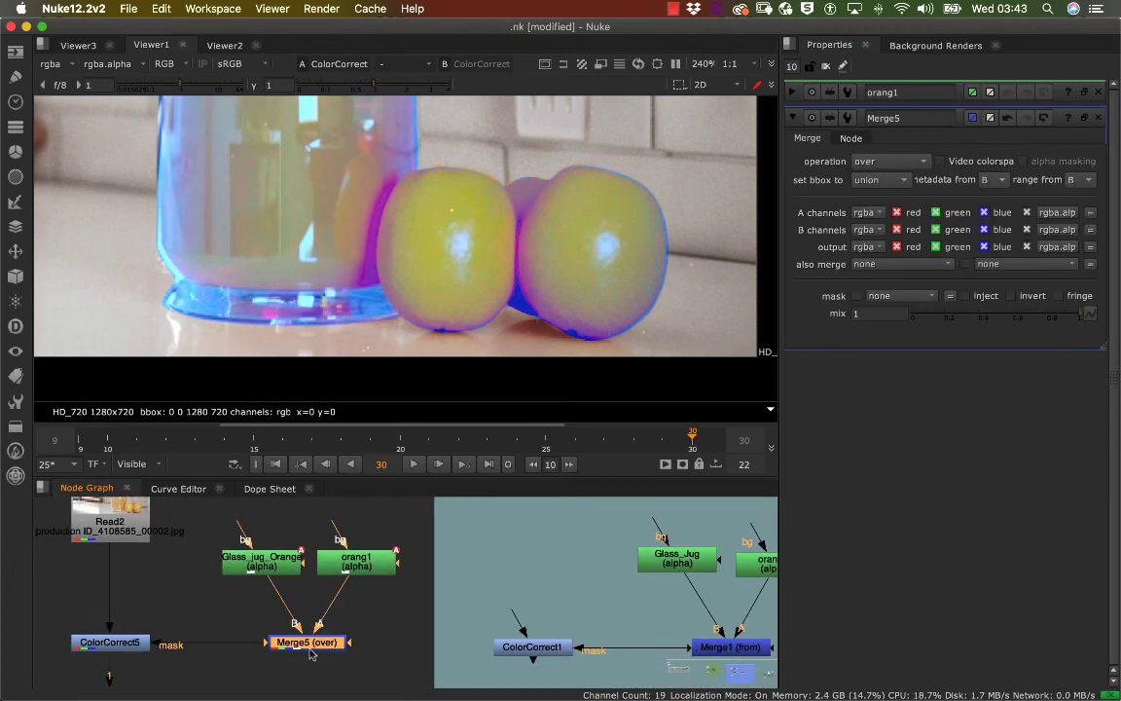
pyautogui.click(827, 67)
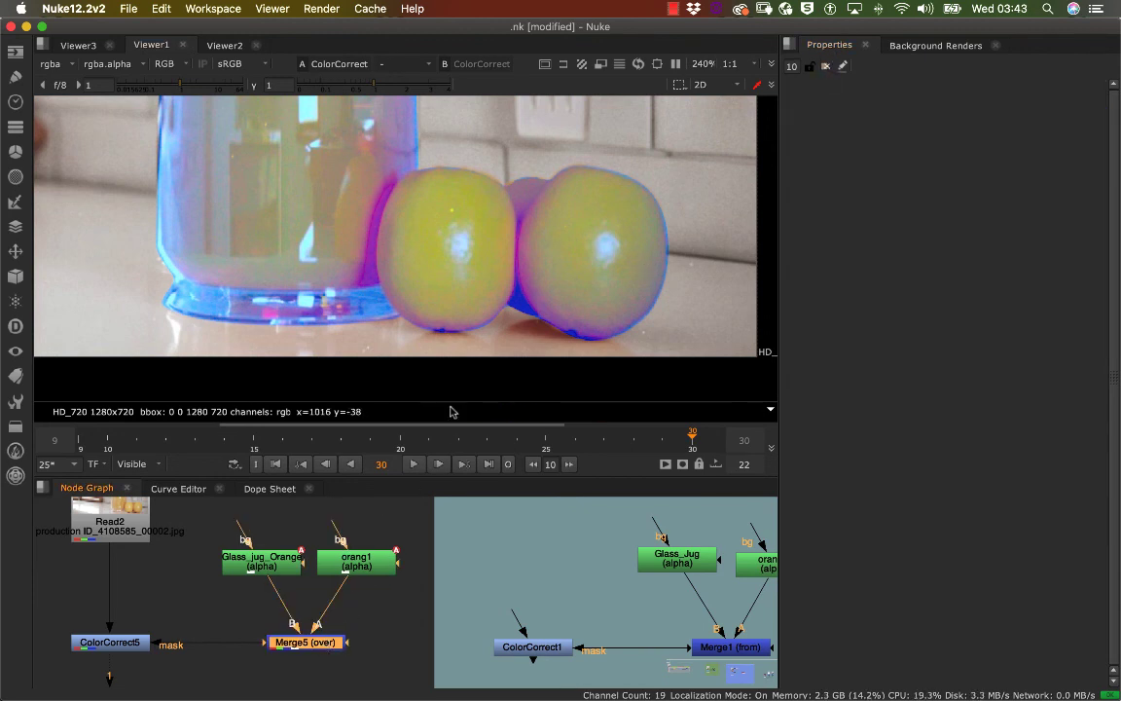
pyautogui.doubleClick(315, 640)
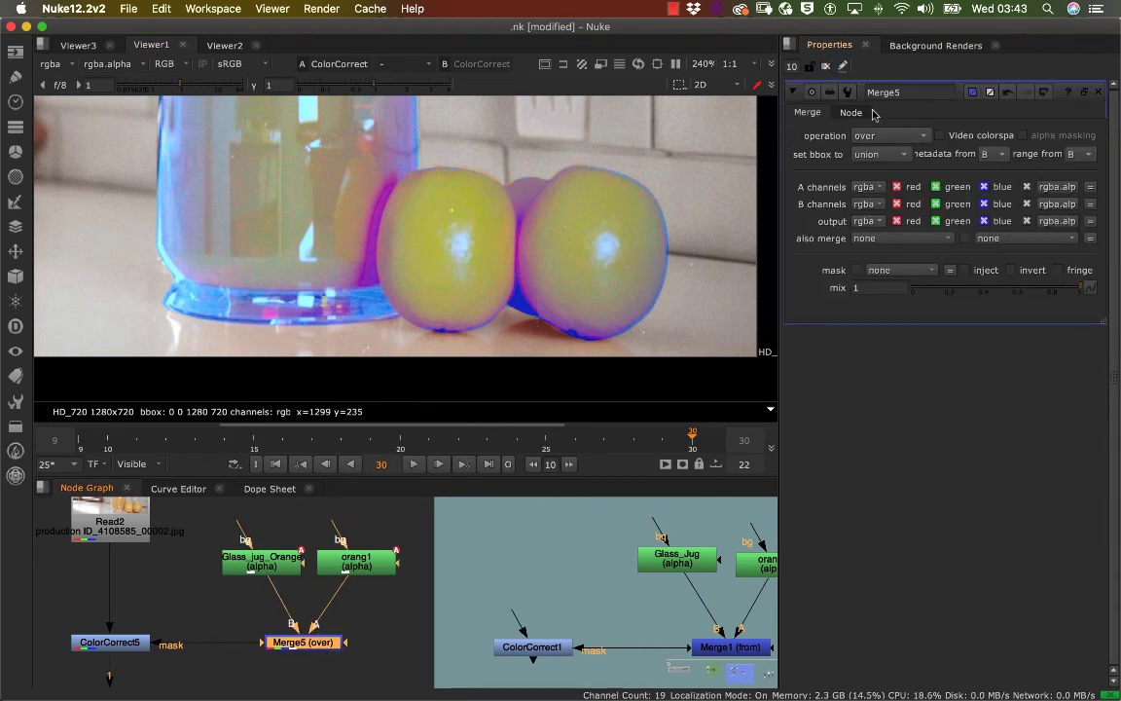
pyautogui.click(886, 139)
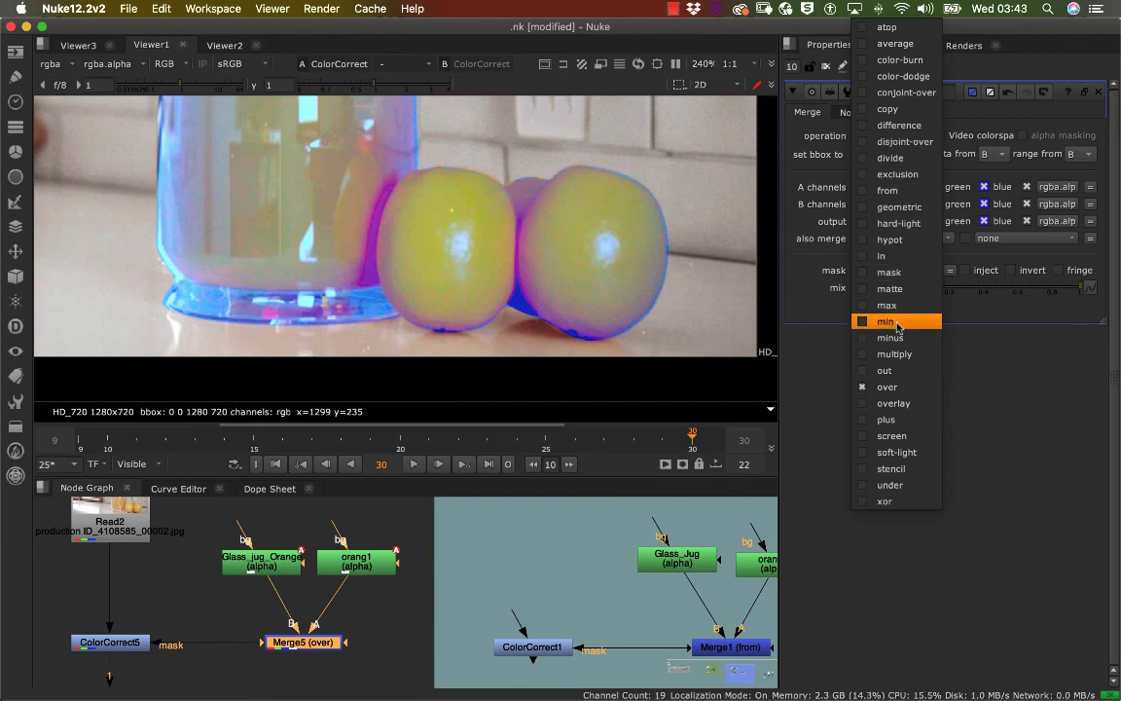
pyautogui.click(888, 190)
pyautogui.scroll(3, 428, 240)
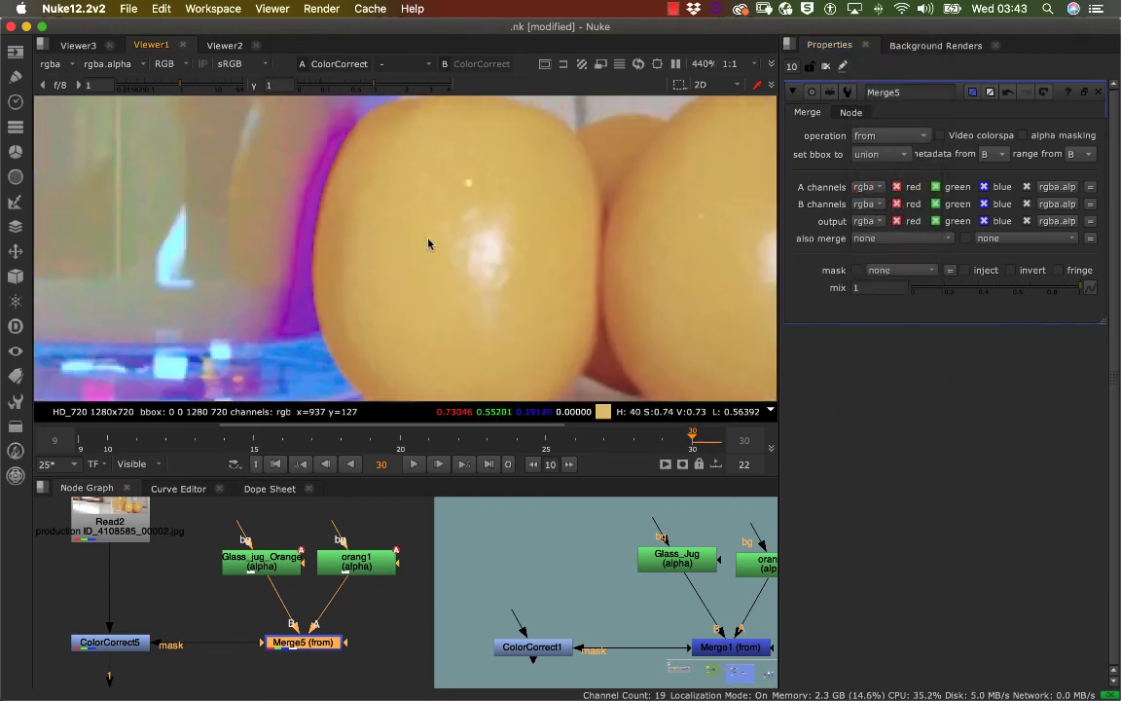
pyautogui.scroll(-8, 408, 255)
pyautogui.press('f')
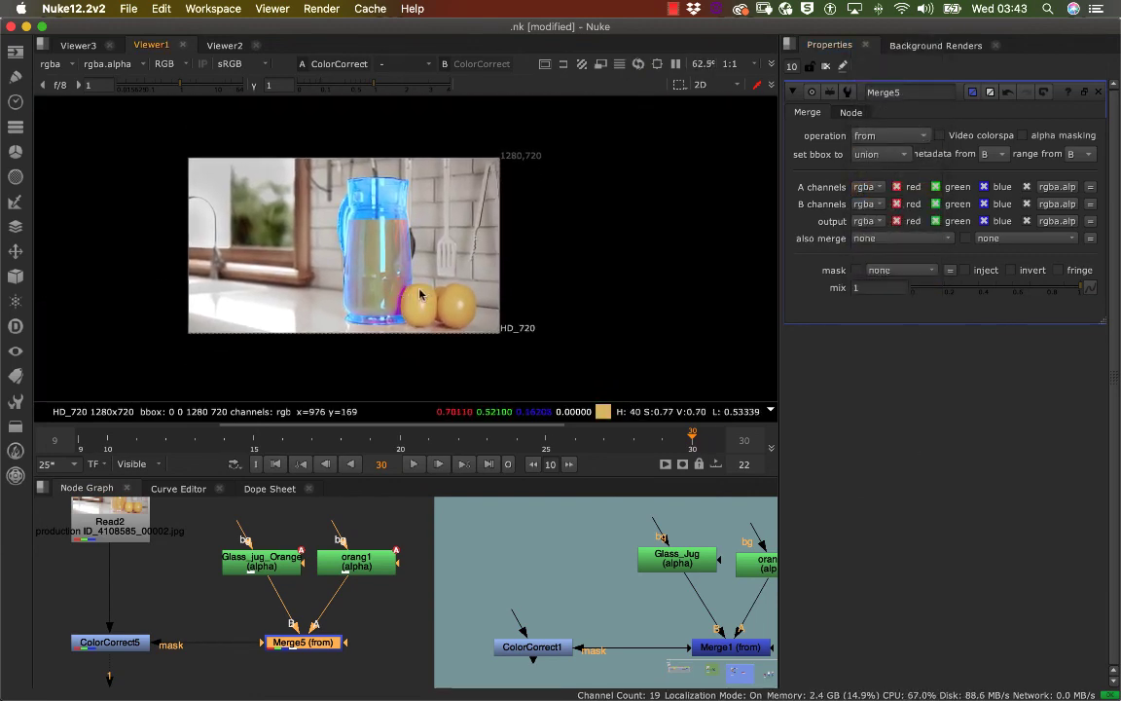
# - Find the "Animation Masks For Rotoscoping" group in the node graph and look over its Read1, roto and merge nodes
pyautogui.moveTo(417, 538); pyautogui.dragTo(298, 569, button='middle')
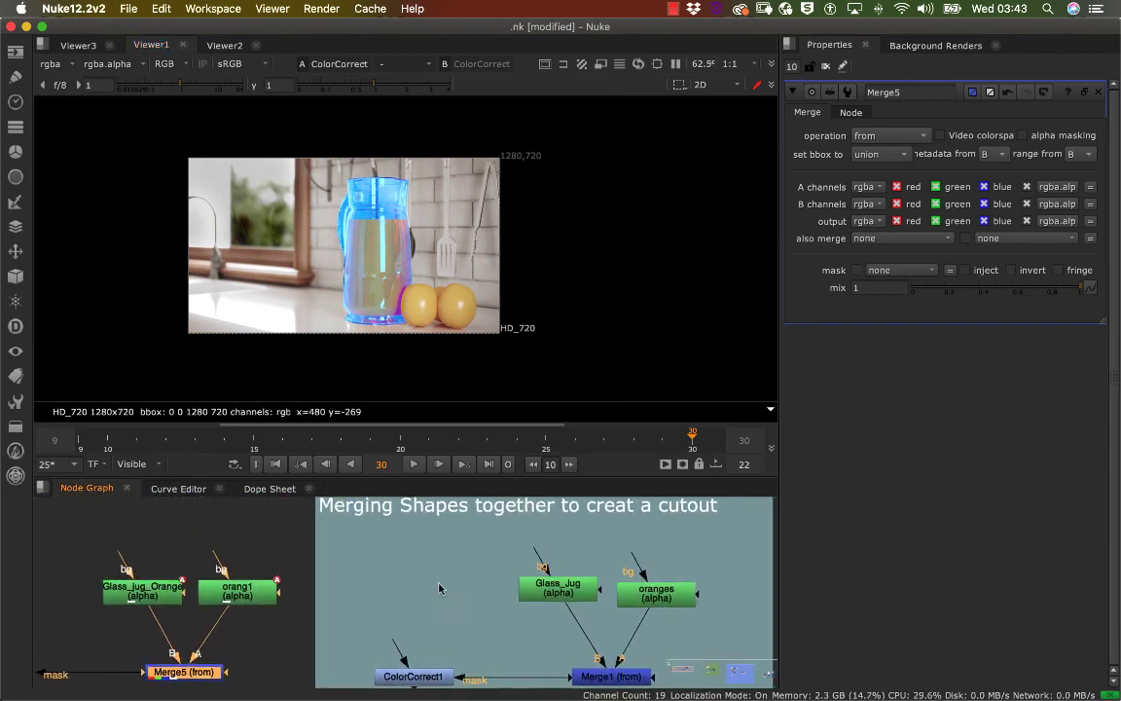
pyautogui.moveTo(610, 524); pyautogui.dragTo(438, 604, button='middle')
pyautogui.scroll(-5, 438, 604)
pyautogui.moveTo(595, 591); pyautogui.dragTo(340, 552, button='middle')
pyautogui.moveTo(638, 553); pyautogui.dragTo(341, 539, button='middle')
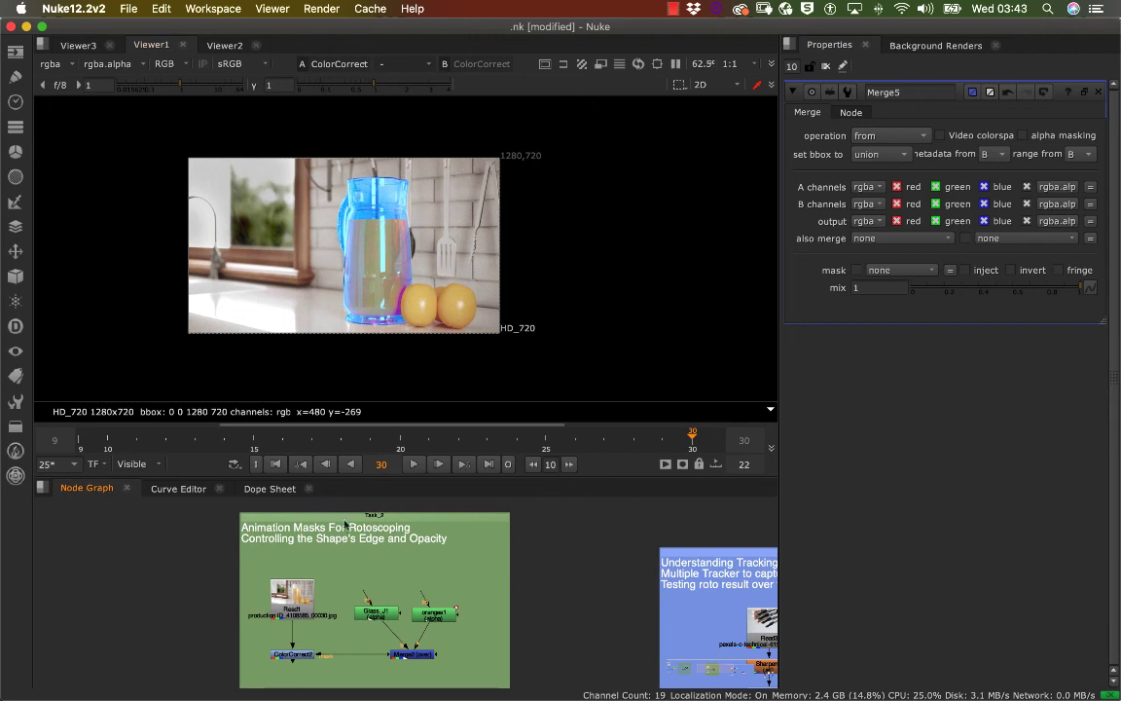
pyautogui.moveTo(291, 601); pyautogui.dragTo(296, 590)
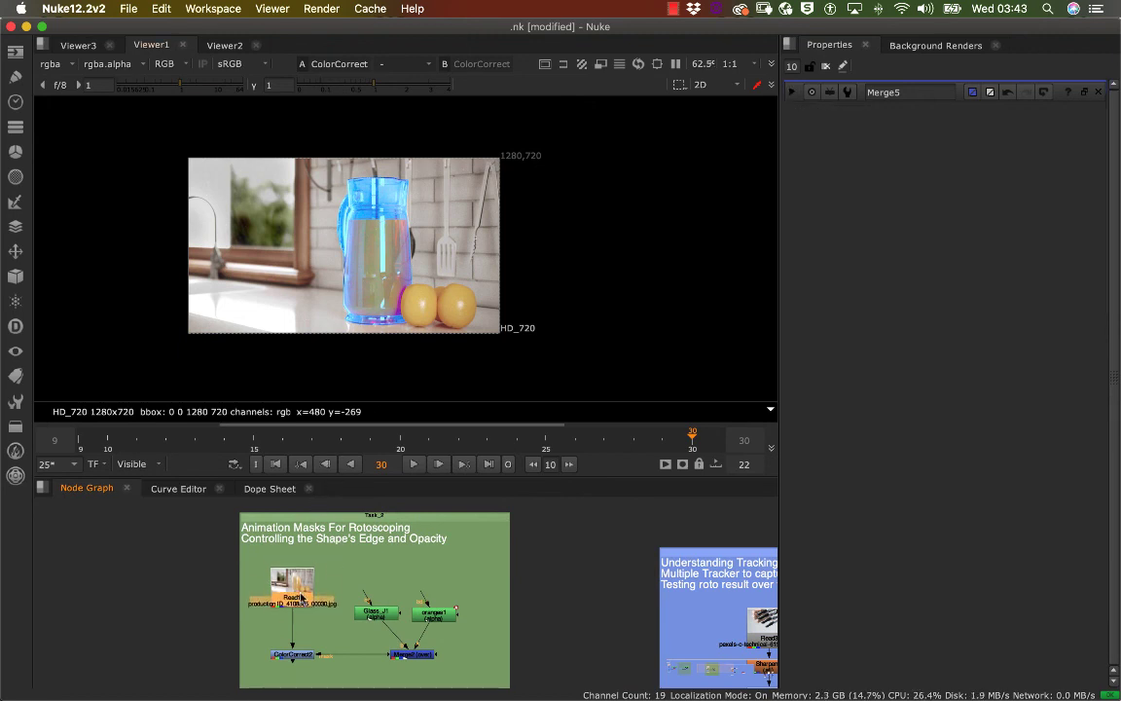
pyautogui.click(347, 581)
pyautogui.moveTo(250, 578); pyautogui.dragTo(196, 575, button='middle')
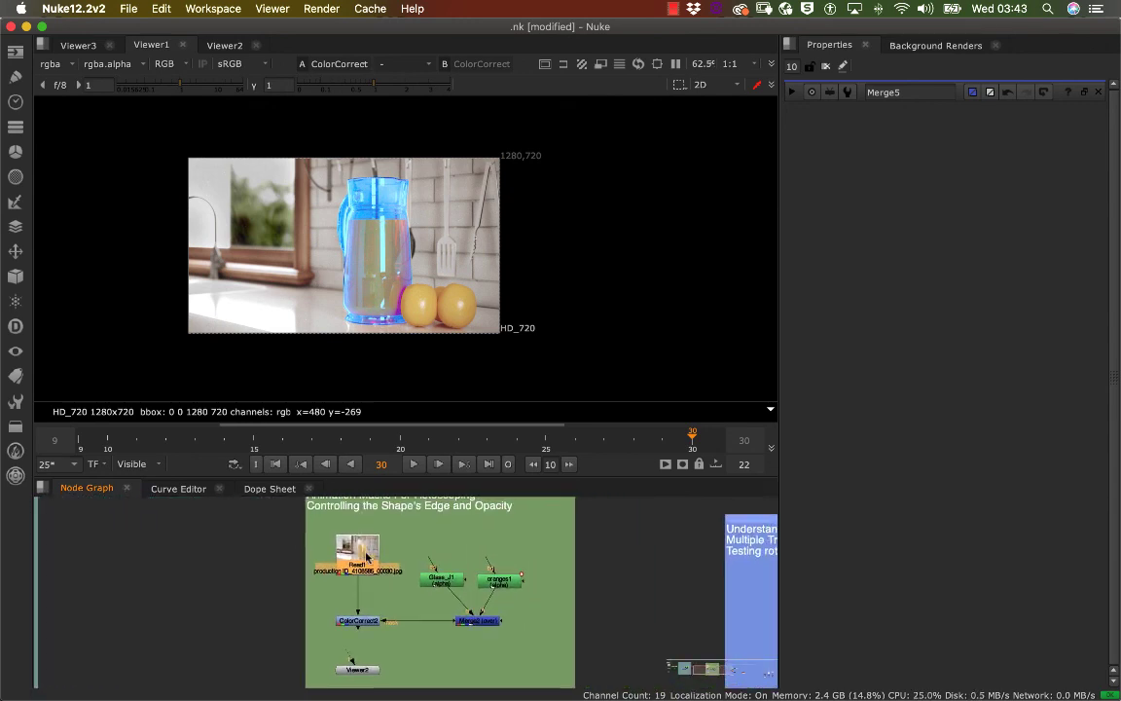
pyautogui.moveTo(361, 571); pyautogui.dragTo(363, 568)
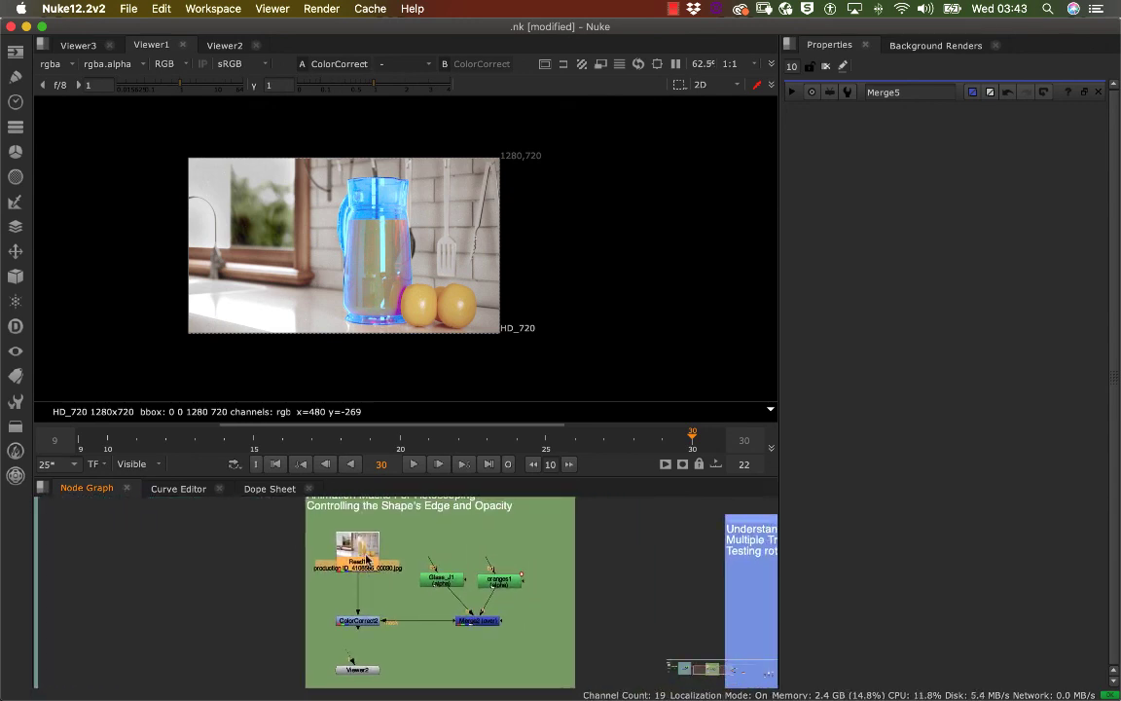
pyautogui.moveTo(366, 558); pyautogui.dragTo(340, 574, button='middle')
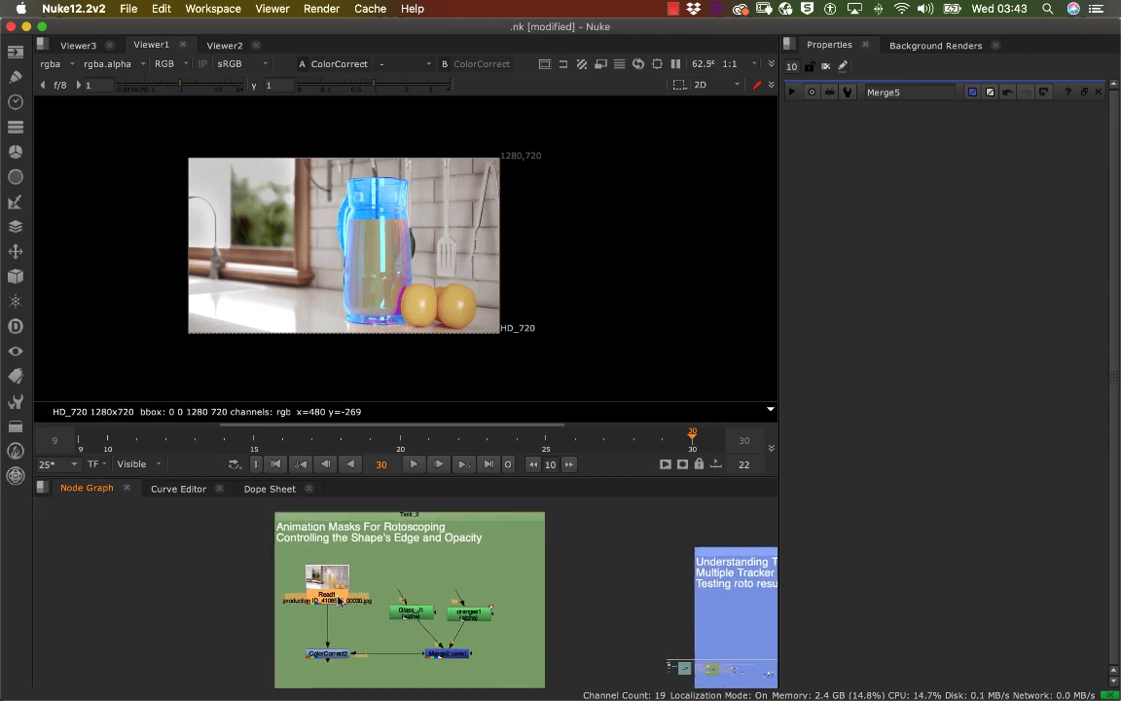
pyautogui.scroll(-5, 339, 601)
pyautogui.scroll(6, 339, 554)
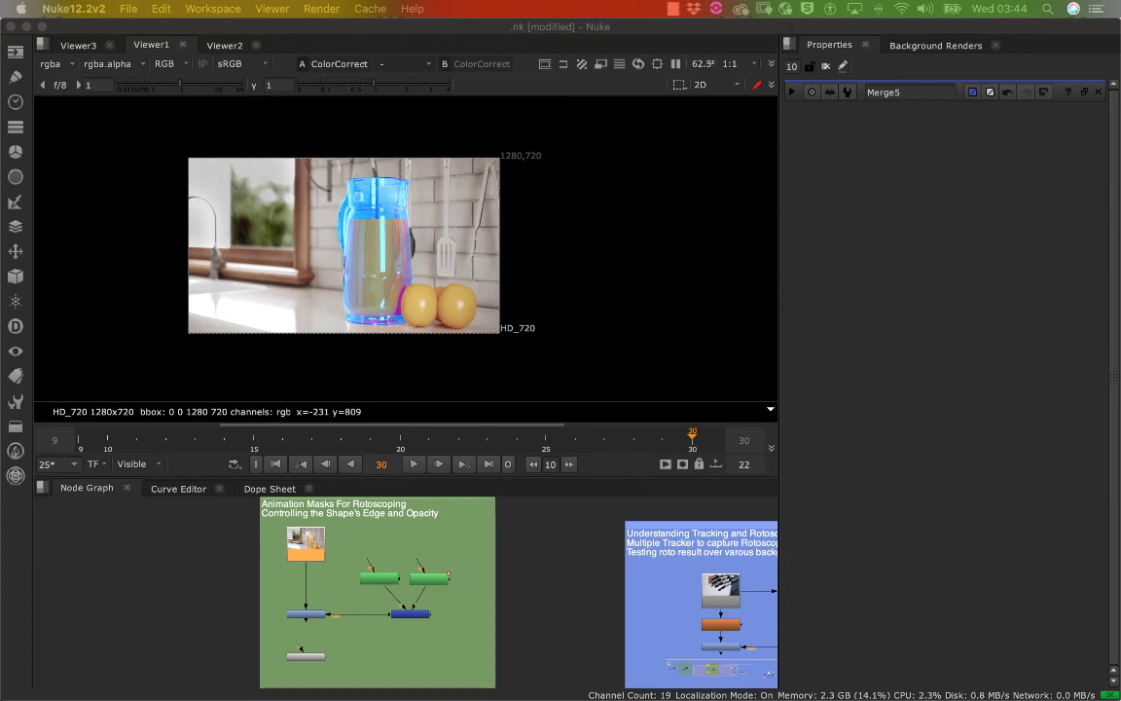
# - Open the properties of Read1 in the "Animation Masks For Rotoscoping" group to review its image sequence settings
pyautogui.click(489, 264)
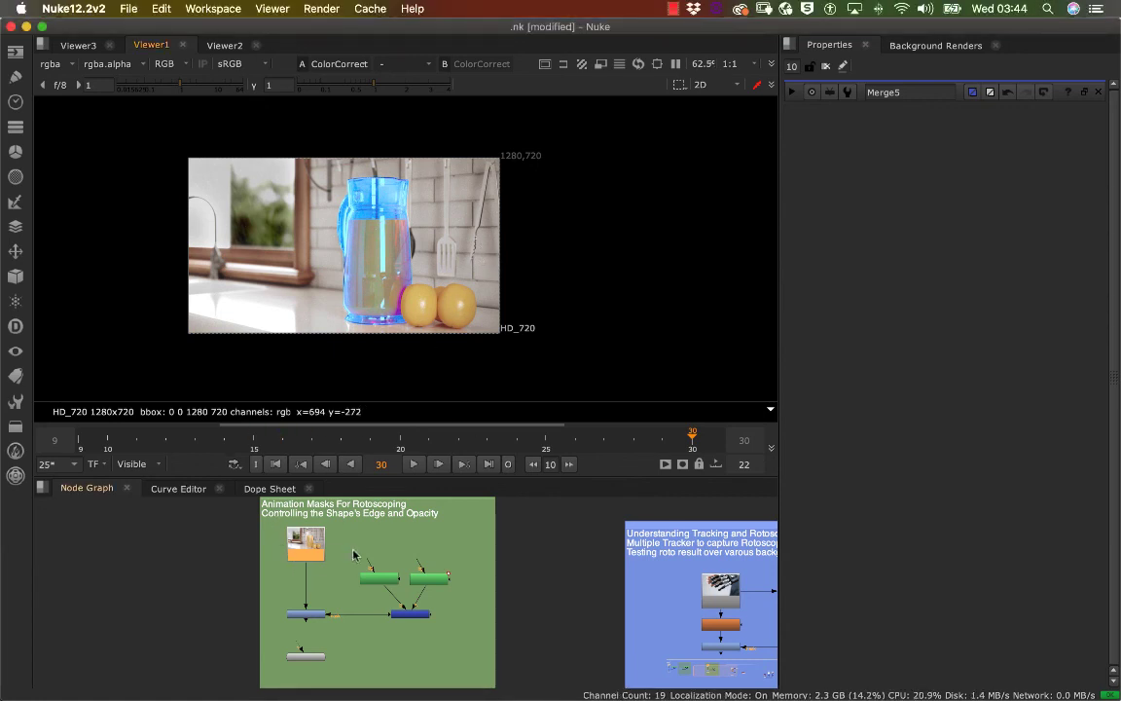
pyautogui.doubleClick(313, 558)
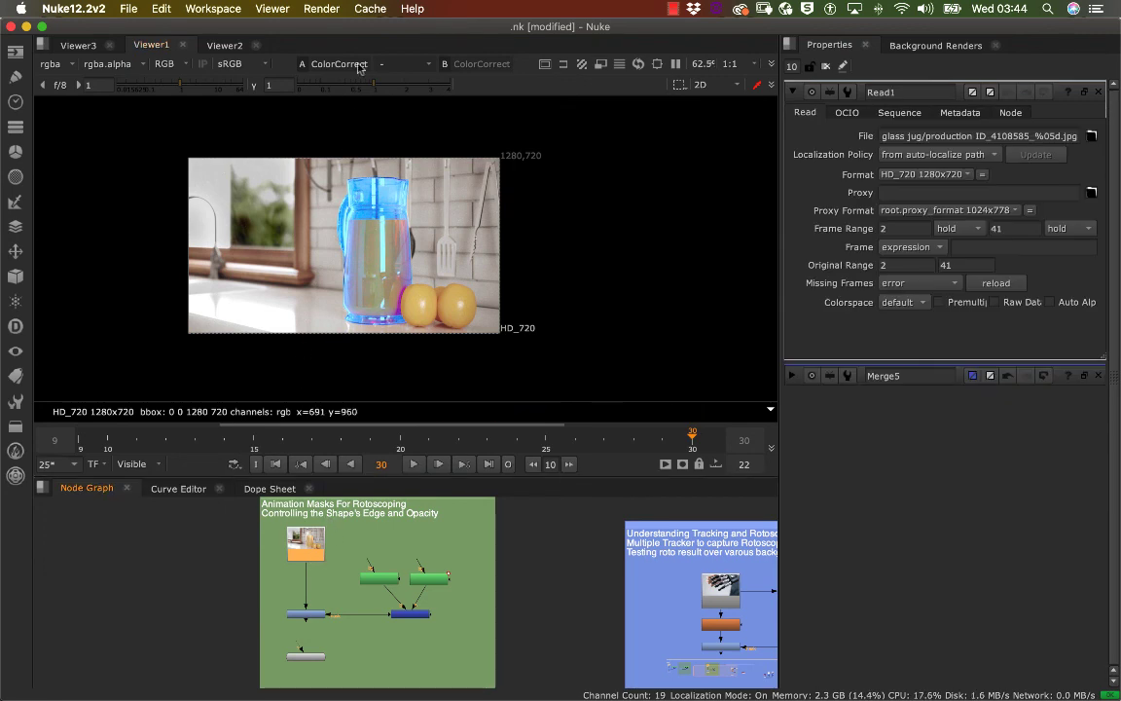
pyautogui.click(343, 586)
pyautogui.click(311, 551)
# - Open Viewer2 and play the color-corrected jug and oranges sequence, stopping at frame 22
pyautogui.doubleClick(306, 656)
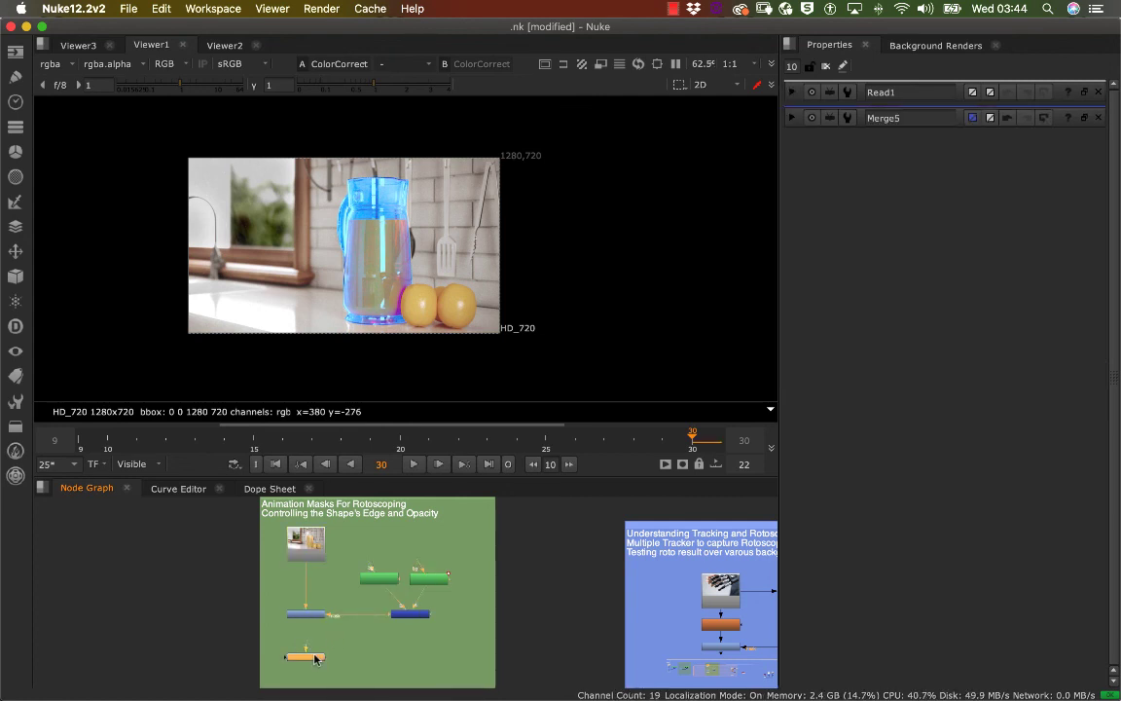
pyautogui.click(413, 465)
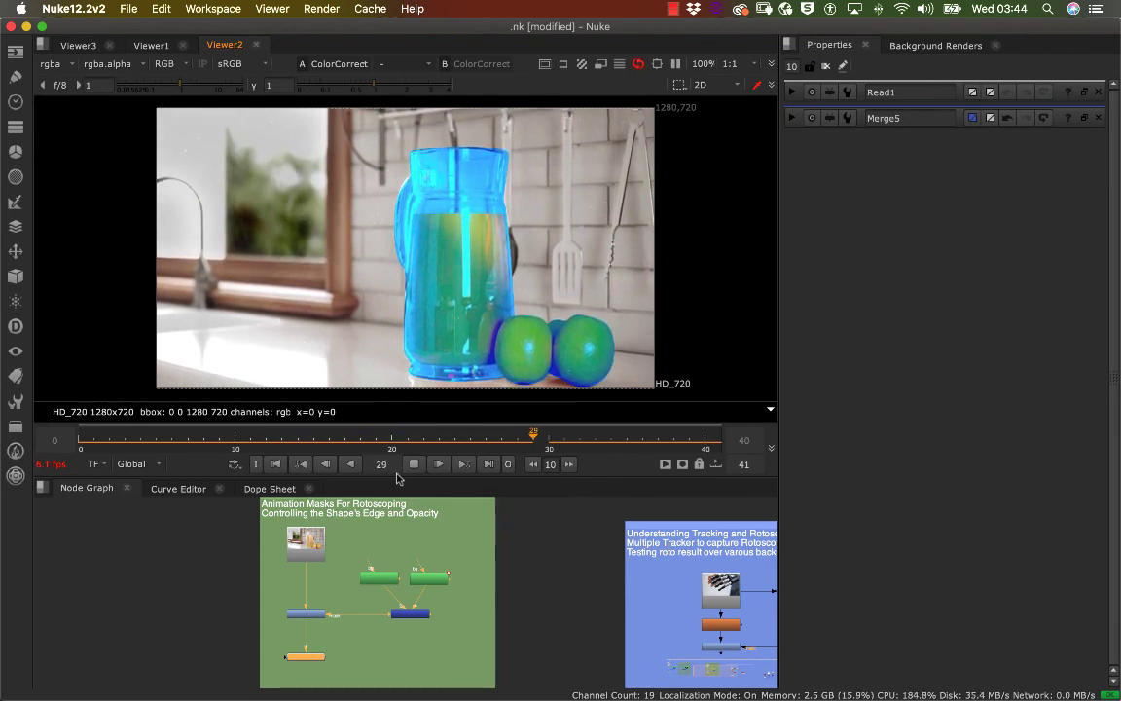
pyautogui.click(413, 464)
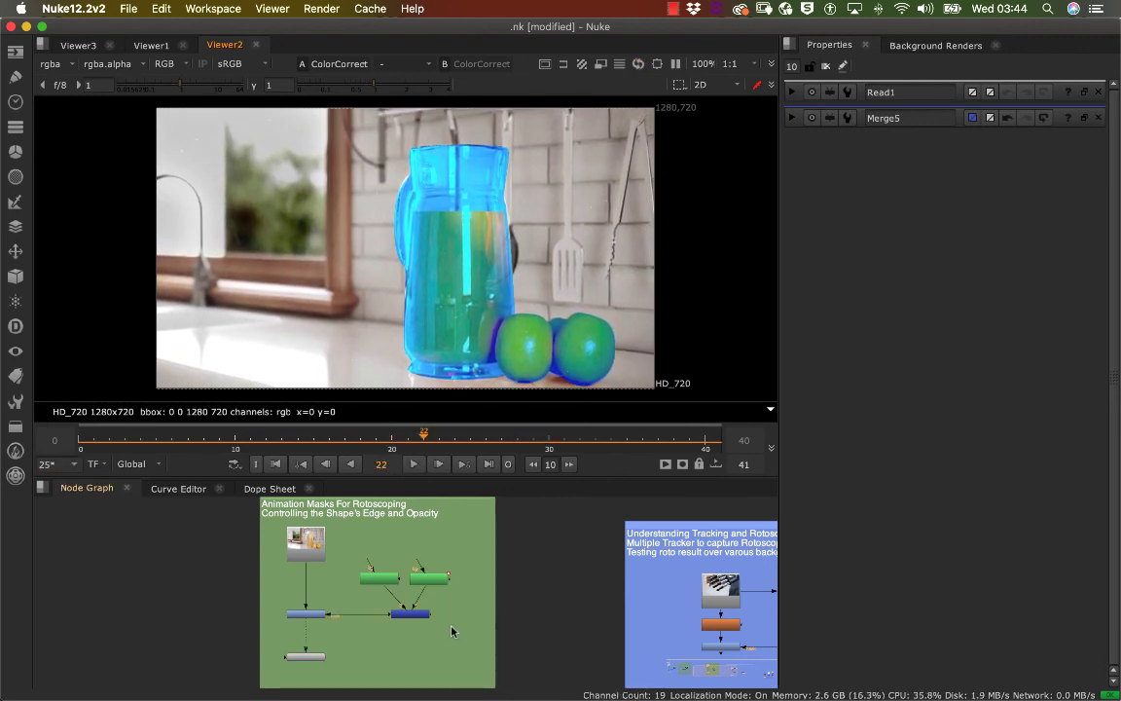
# - Clear the open node properties, set Merge2's operation to from, and play the sequence to check the oranges' cutout
pyautogui.doubleClick(412, 615)
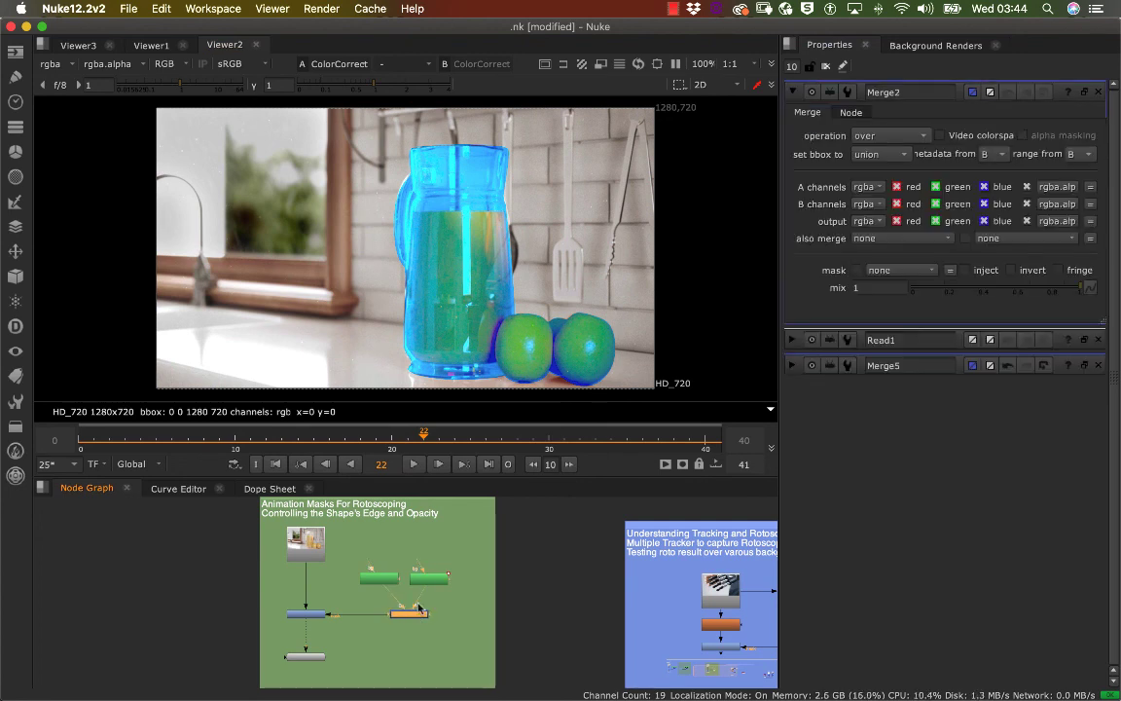
pyautogui.click(829, 68)
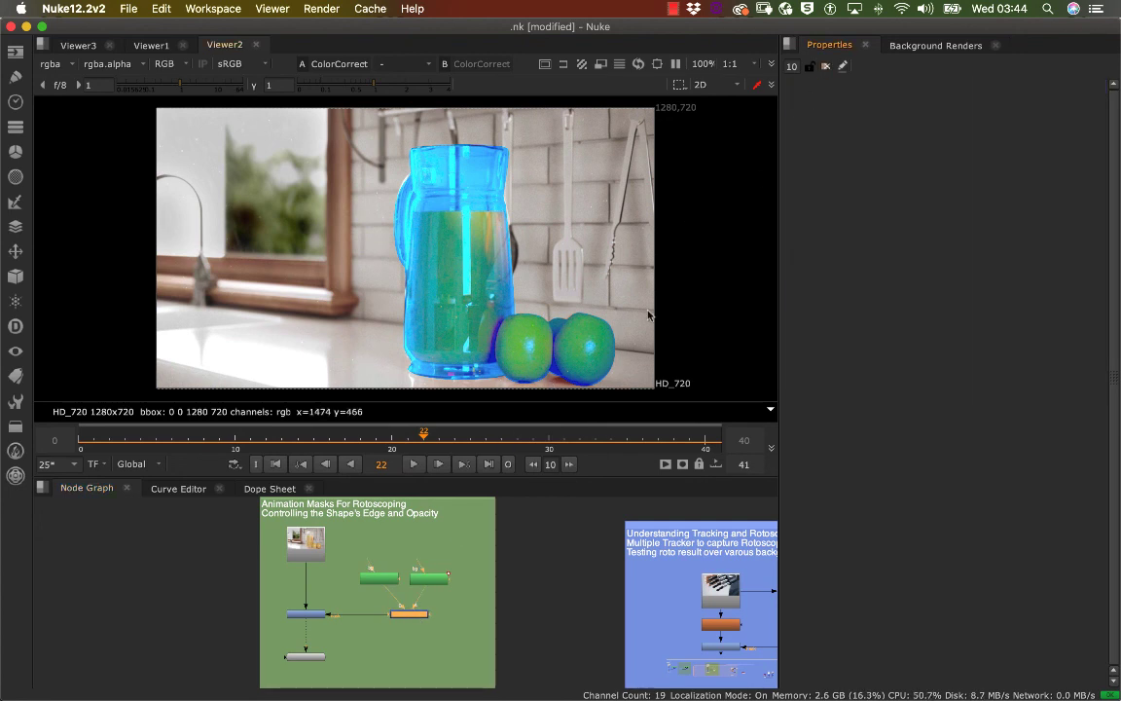
pyautogui.doubleClick(416, 614)
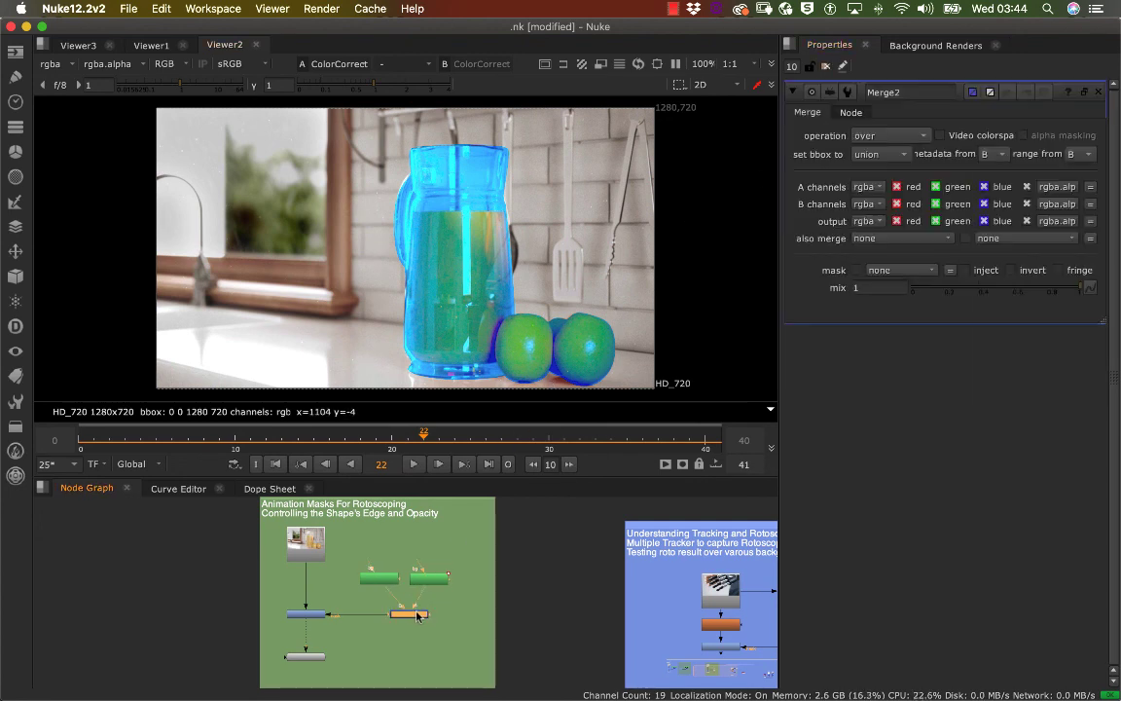
pyautogui.click(890, 135)
pyautogui.click(888, 190)
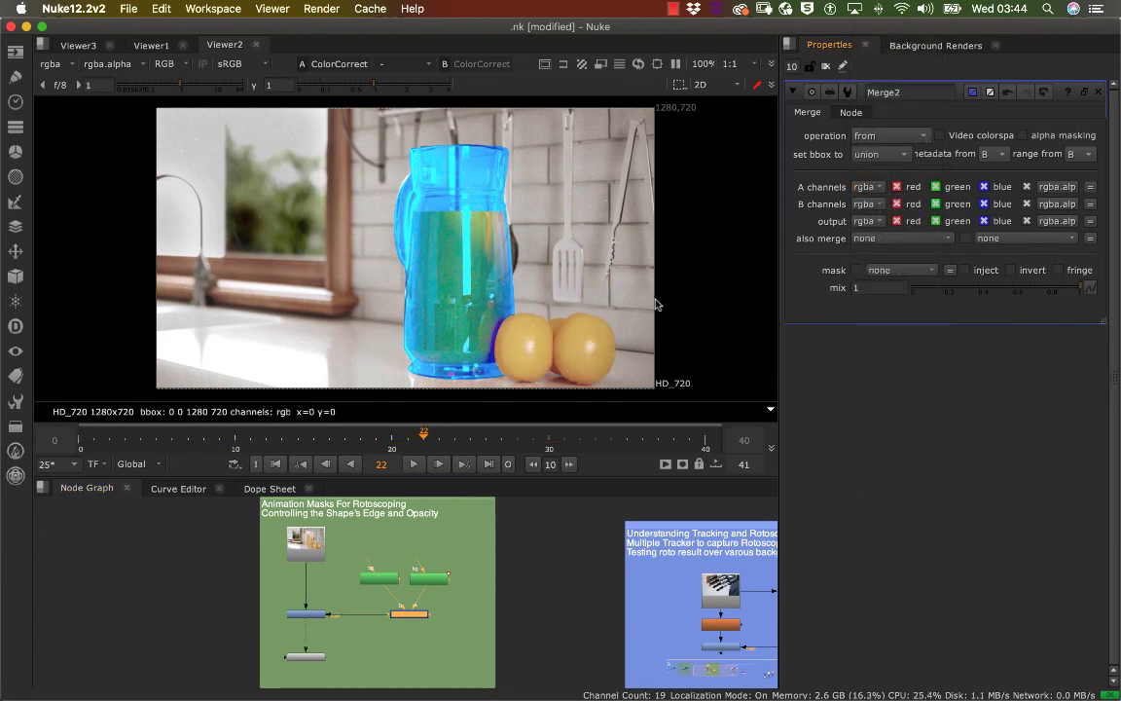
pyautogui.click(414, 464)
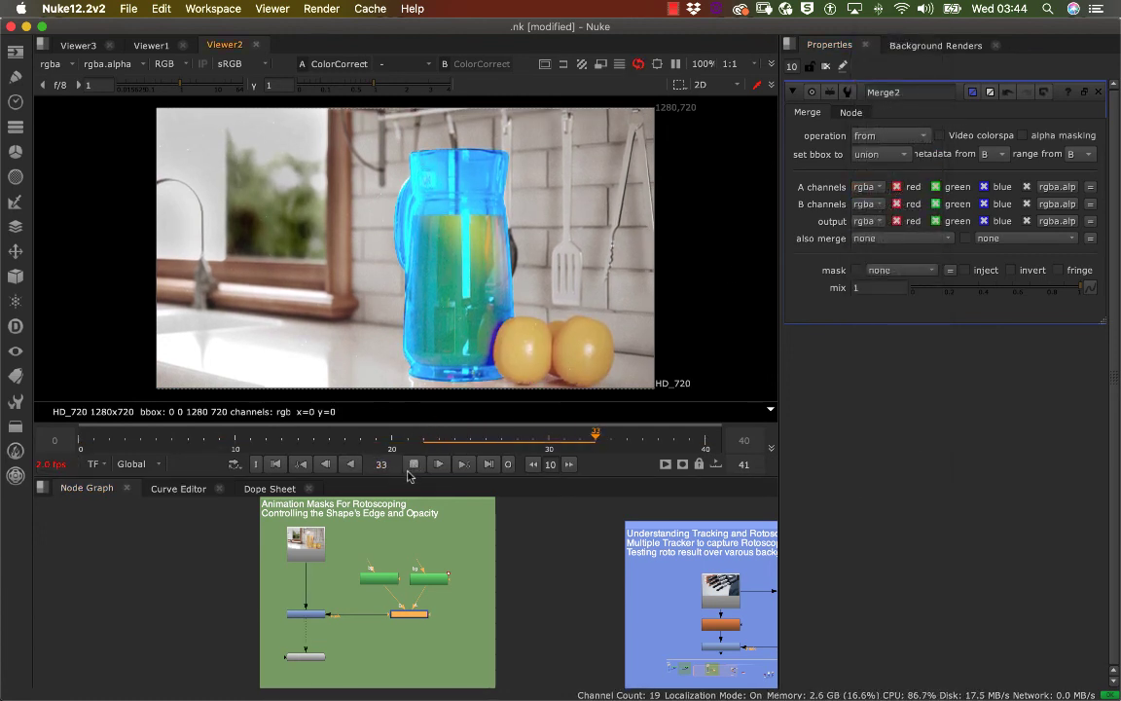